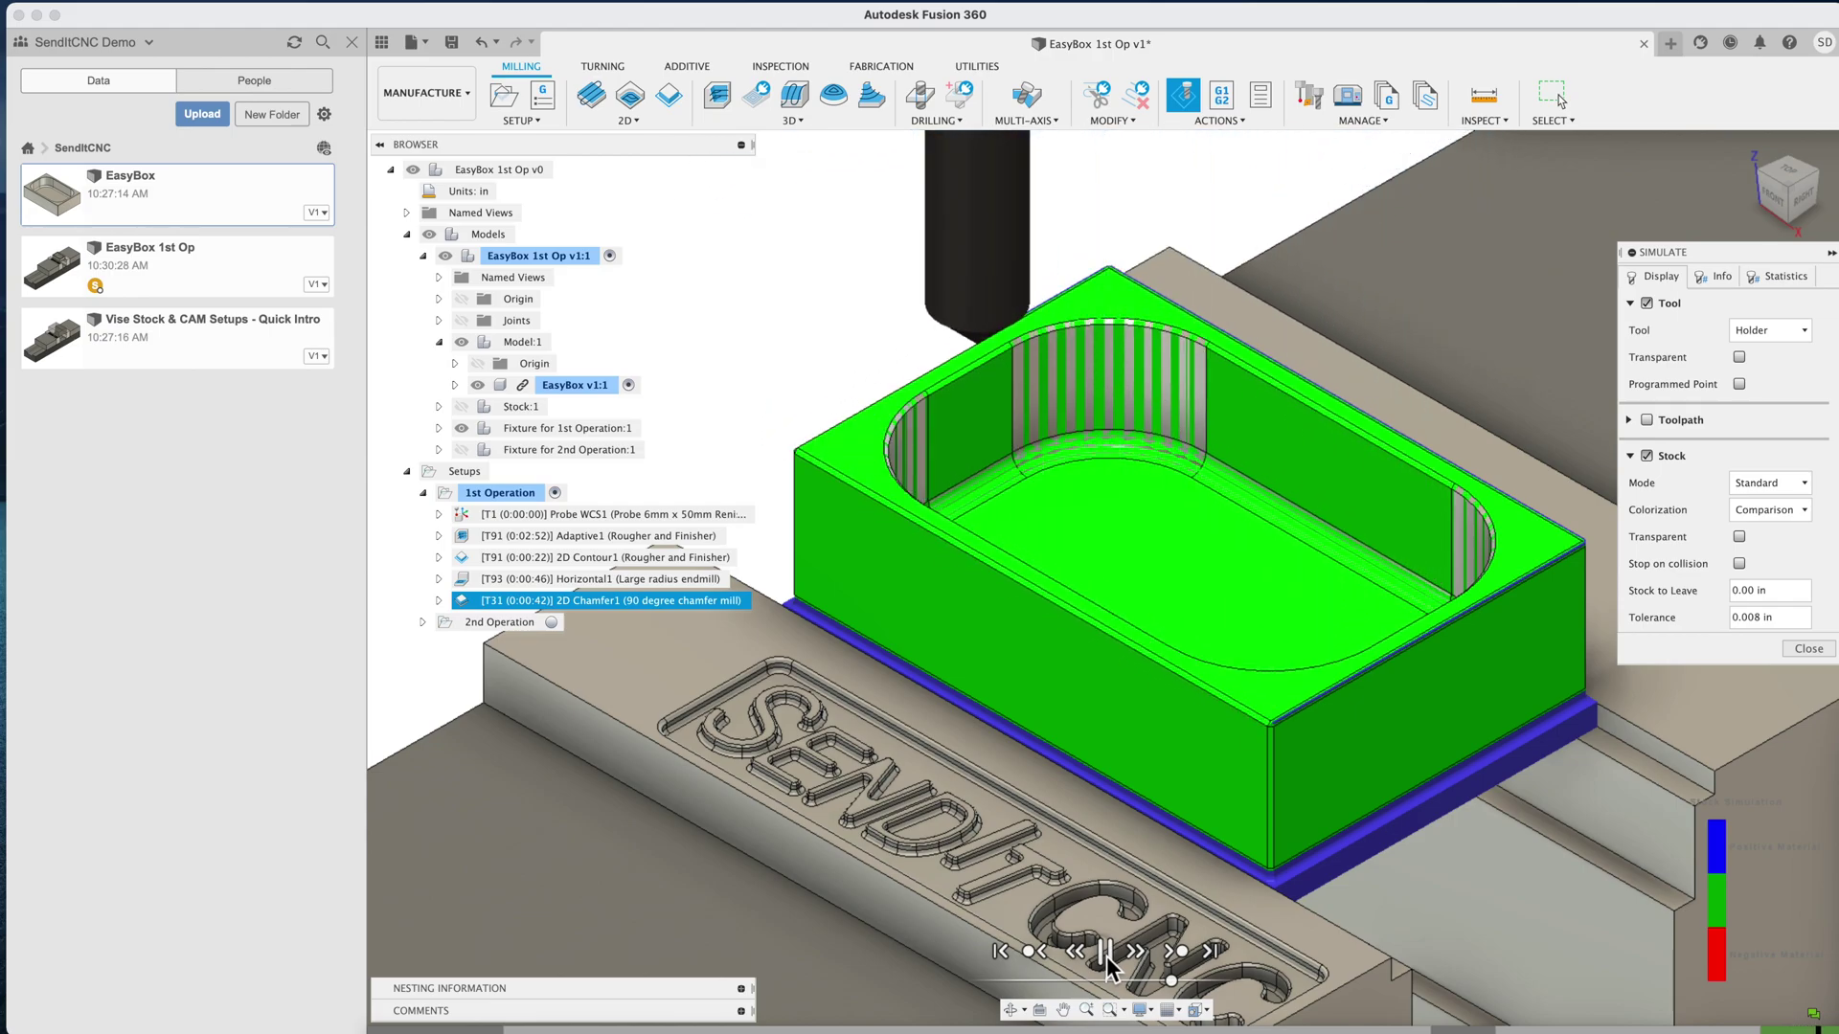
Pause the 1st Operation toolpath simulation playback
{"action": "left_click", "coordinate": [1106, 952]}
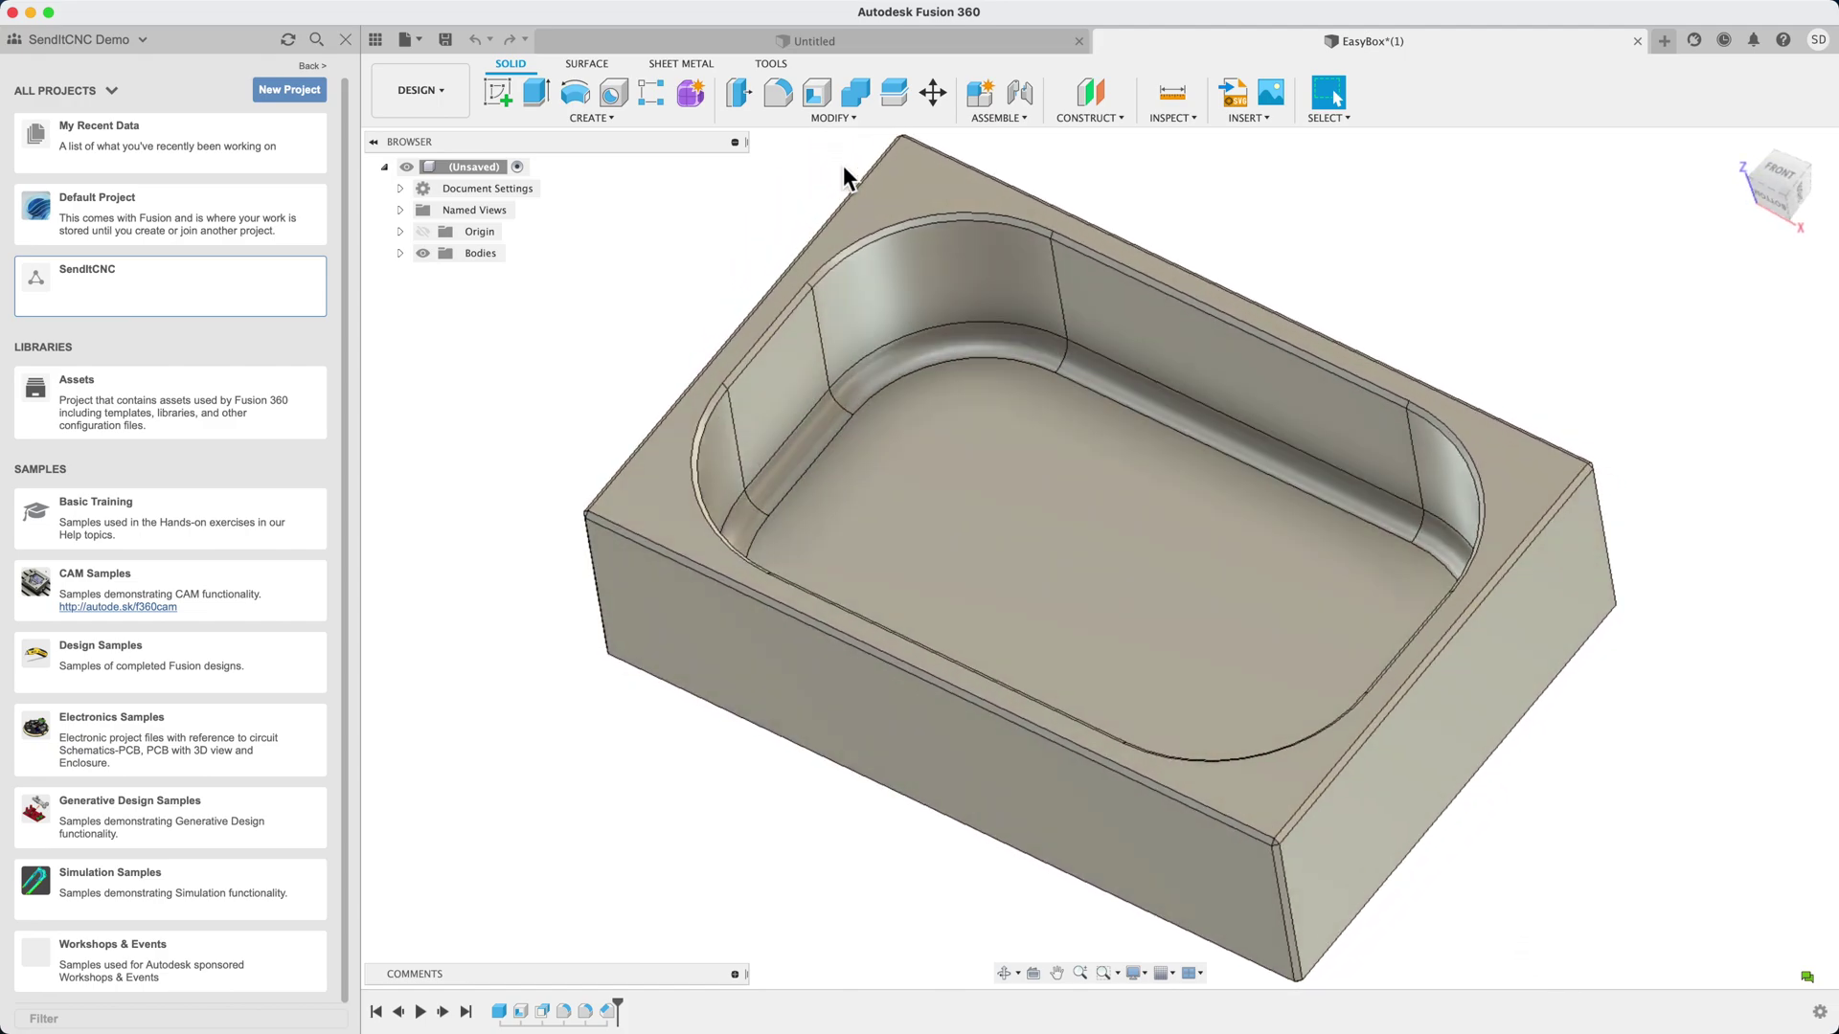
In Change Parameters, review StockHeightZ, StockDepthY, StockWidthX and the Side, Top and End stock allowances
{"action": "left_click", "coordinate": [850, 119]}
{"action": "left_click", "coordinate": [760, 484]}
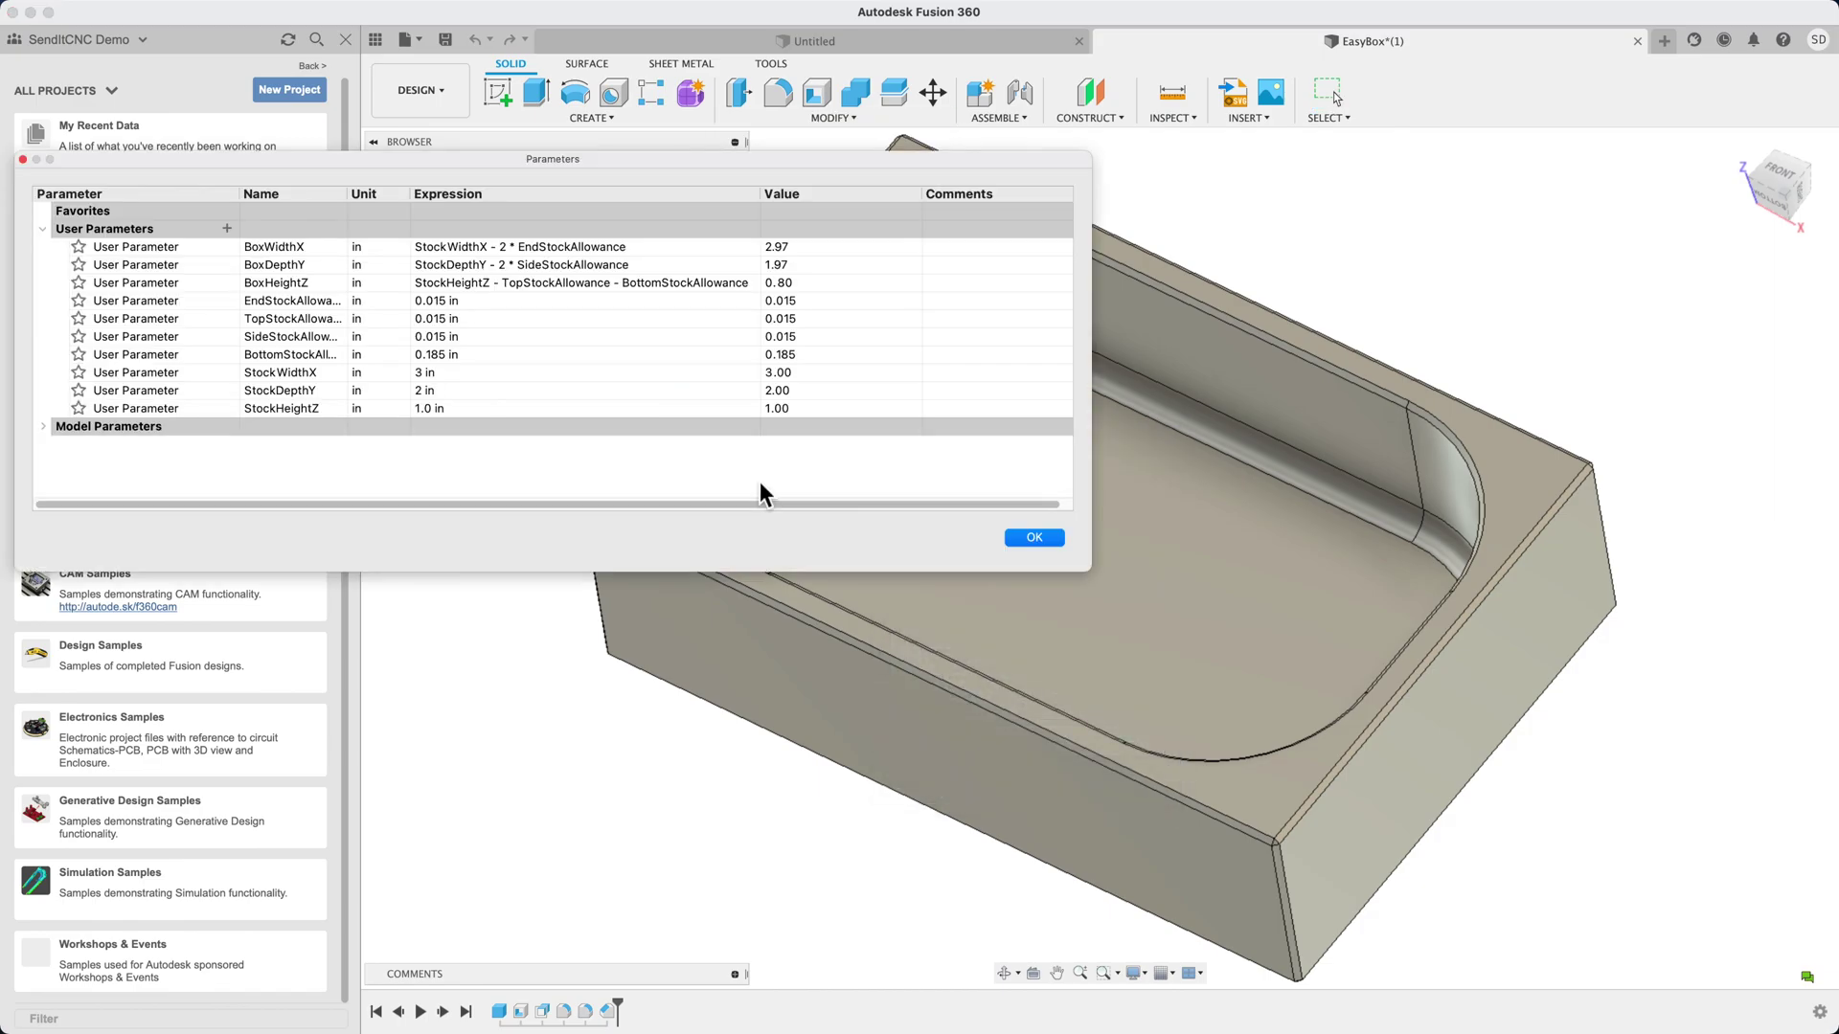
{"action": "left_click", "coordinate": [381, 411]}
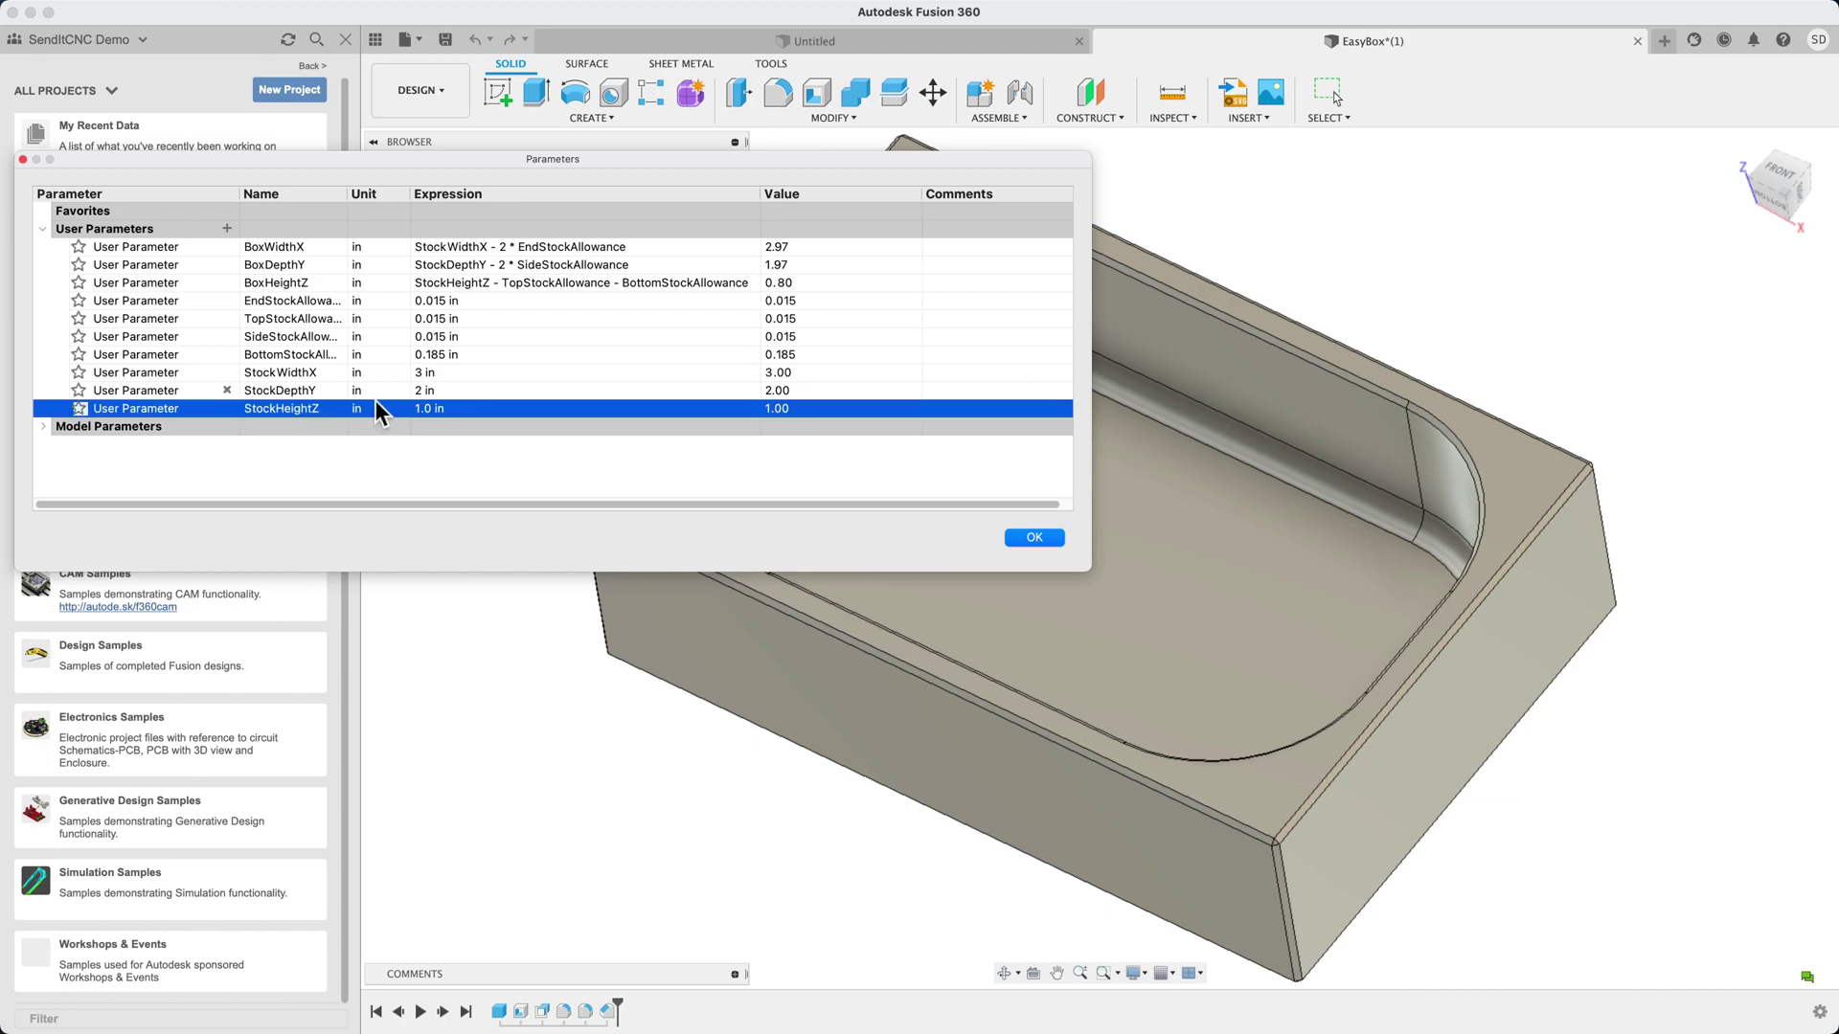
{"action": "left_click", "coordinate": [373, 394]}
{"action": "left_click", "coordinate": [376, 377]}
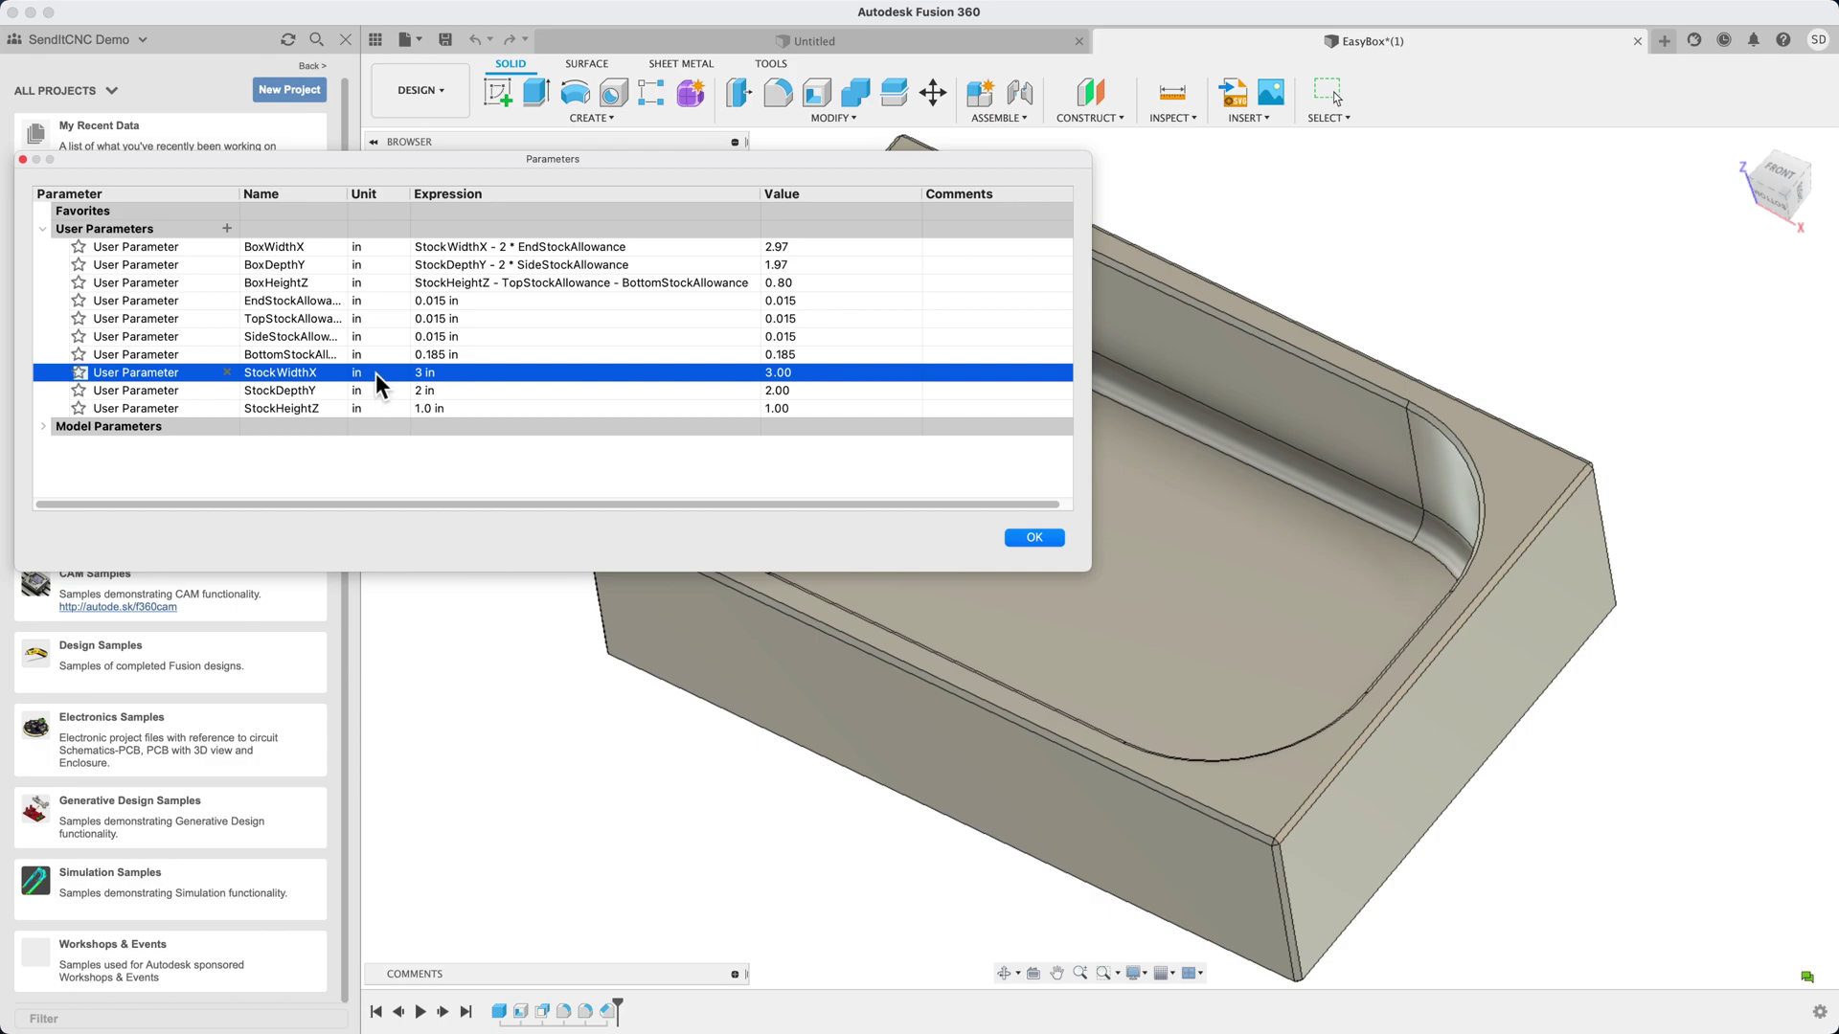
{"action": "left_click", "coordinate": [377, 337]}
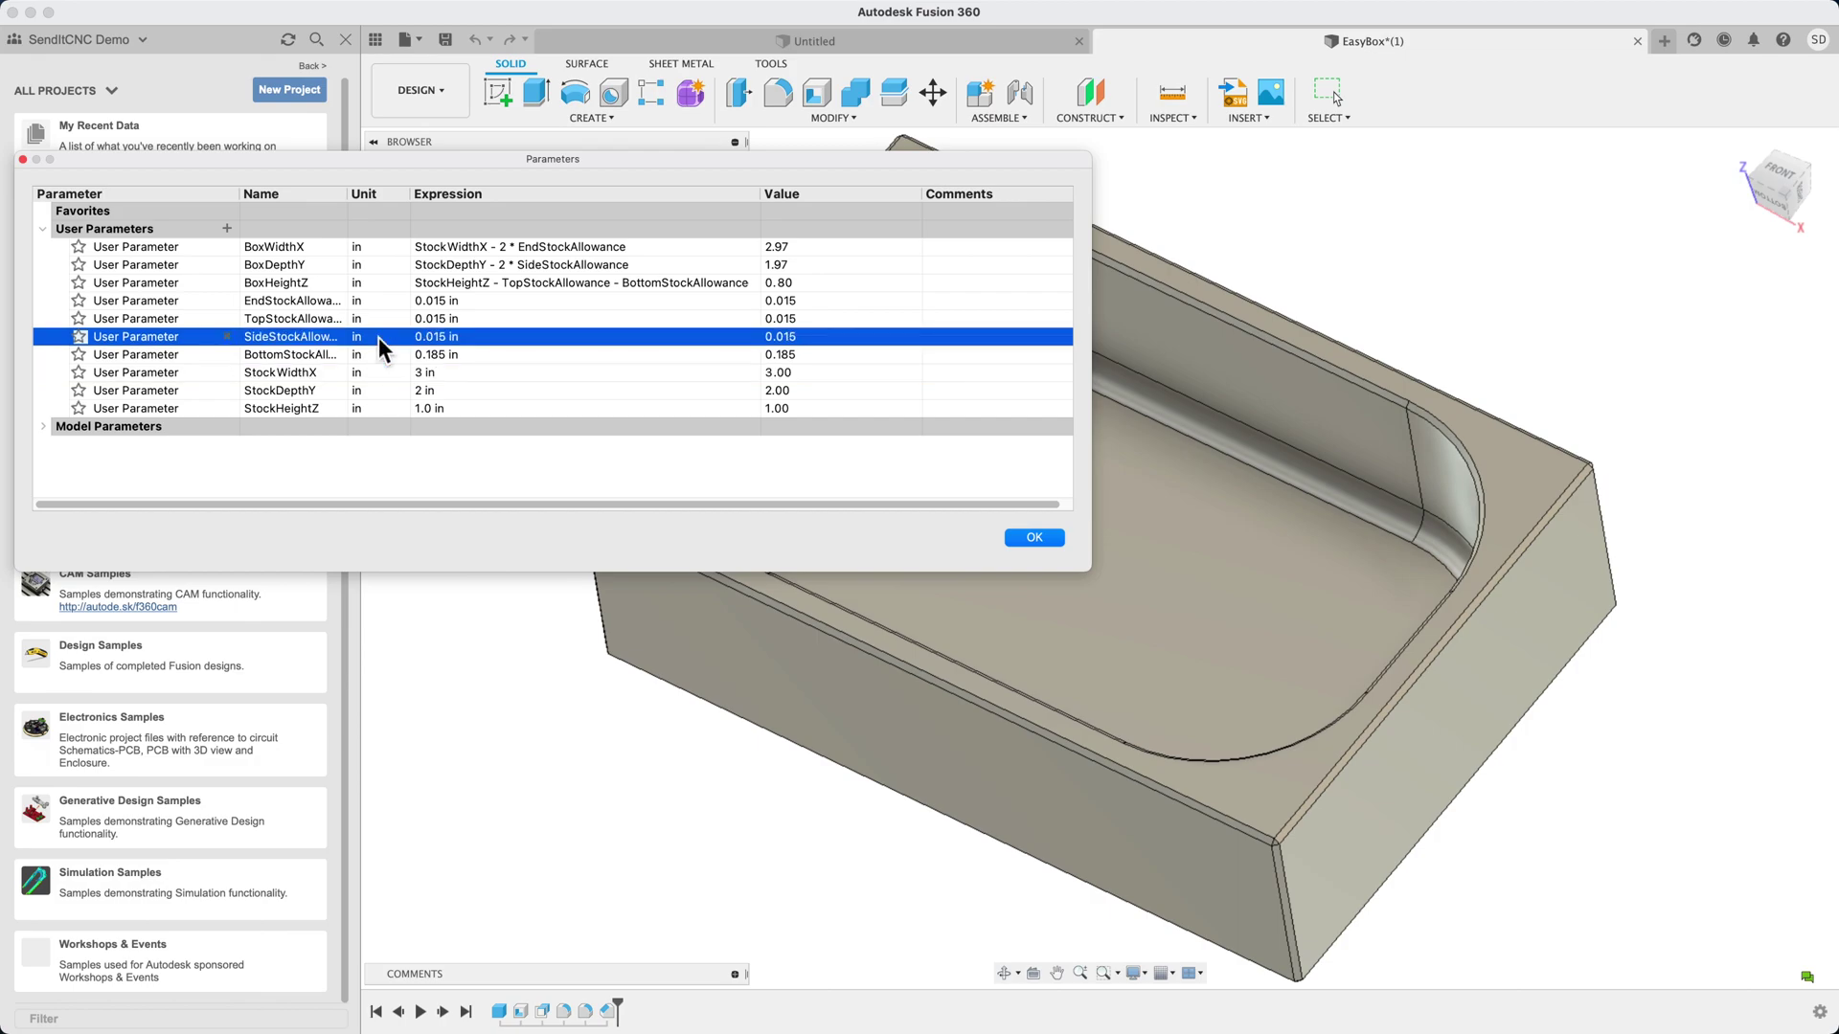
{"action": "left_click", "coordinate": [382, 324]}
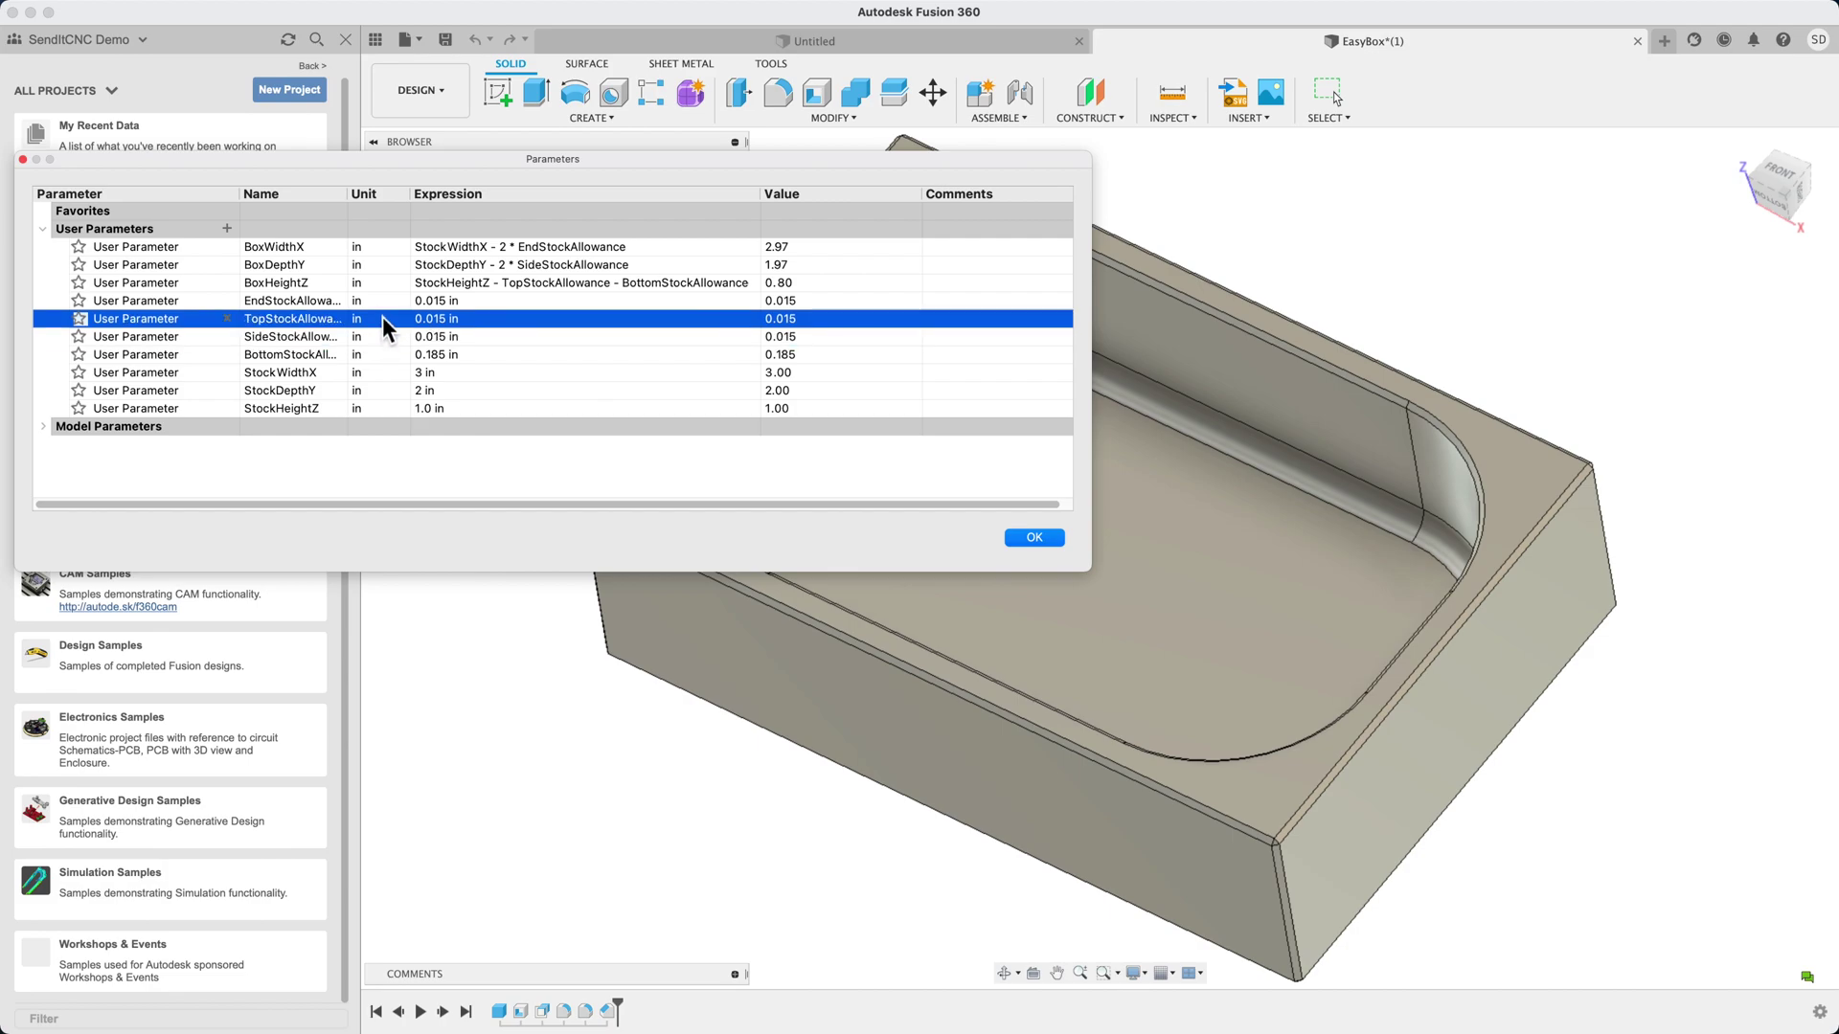
{"action": "left_click", "coordinate": [381, 303]}
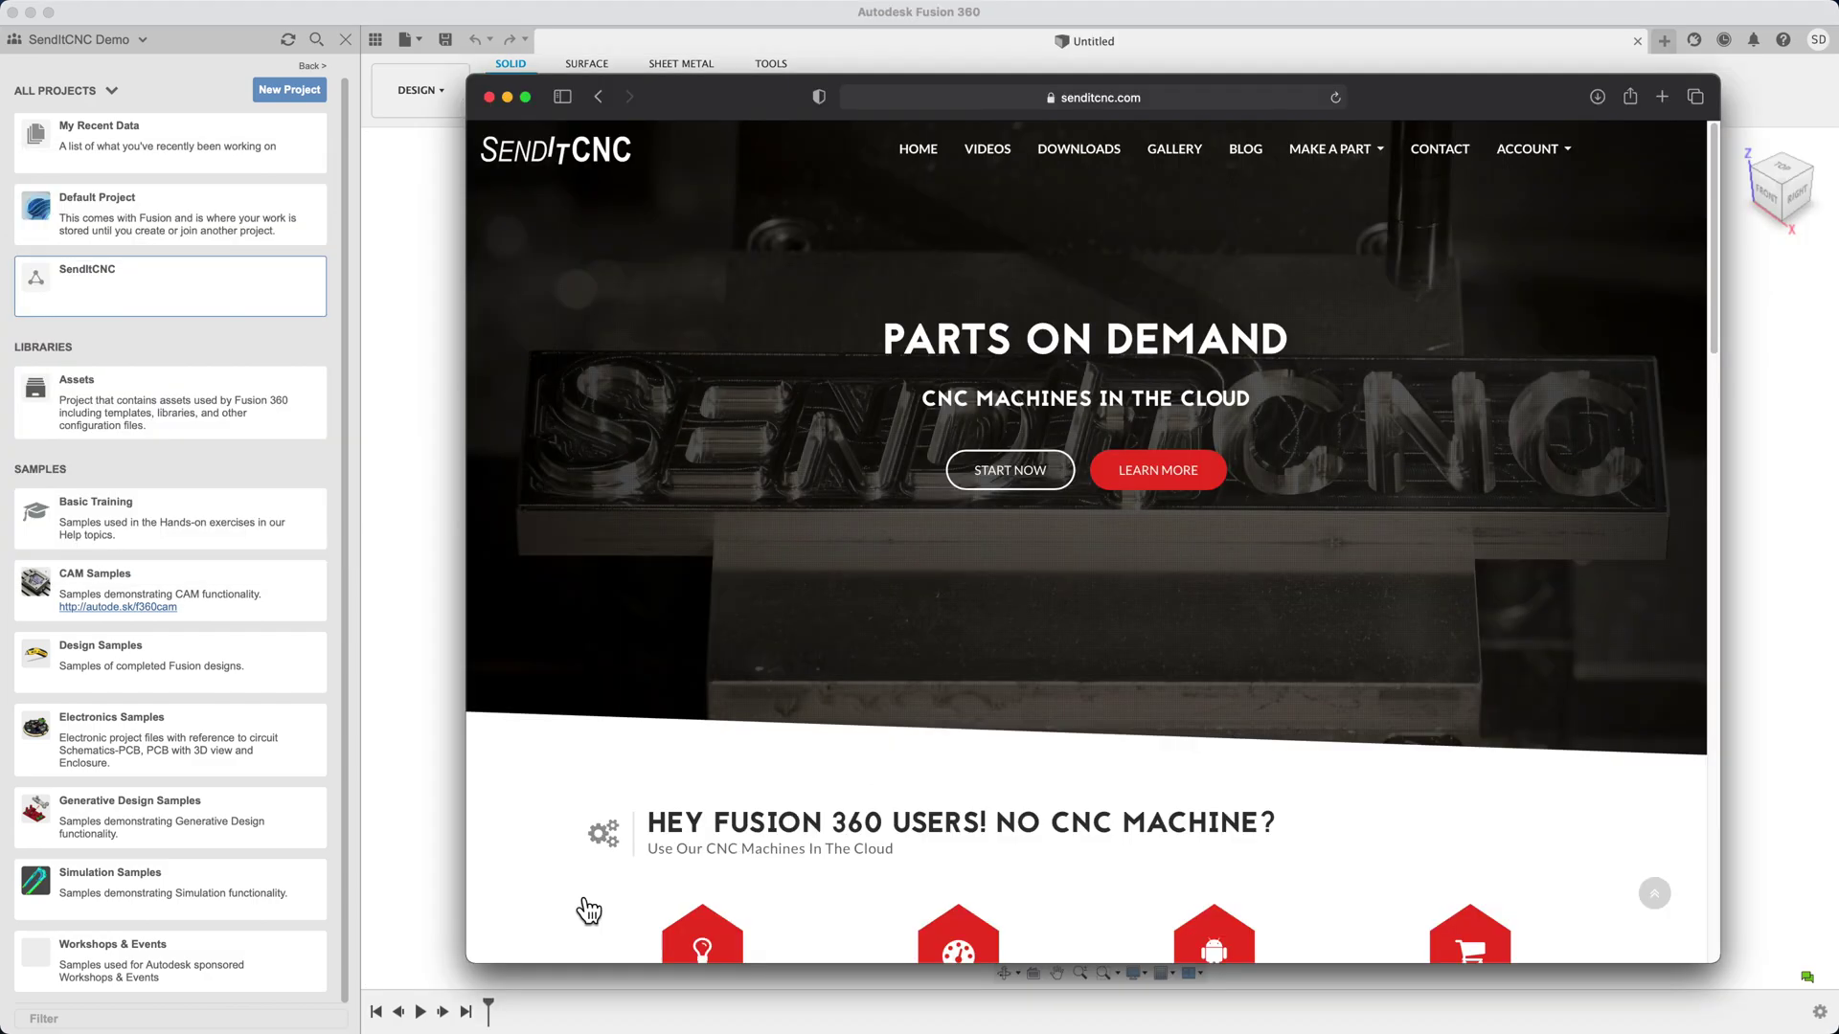
Download all SendItCNC libraries from the Downloads page and show the SICNC Downloads folder
{"action": "left_click", "coordinate": [1074, 148]}
{"action": "scroll", "coordinate": [550, 537], "scroll_direction": "down", "scroll_amount": 7}
{"action": "scroll", "coordinate": [549, 536], "scroll_direction": "up", "scroll_amount": 7}
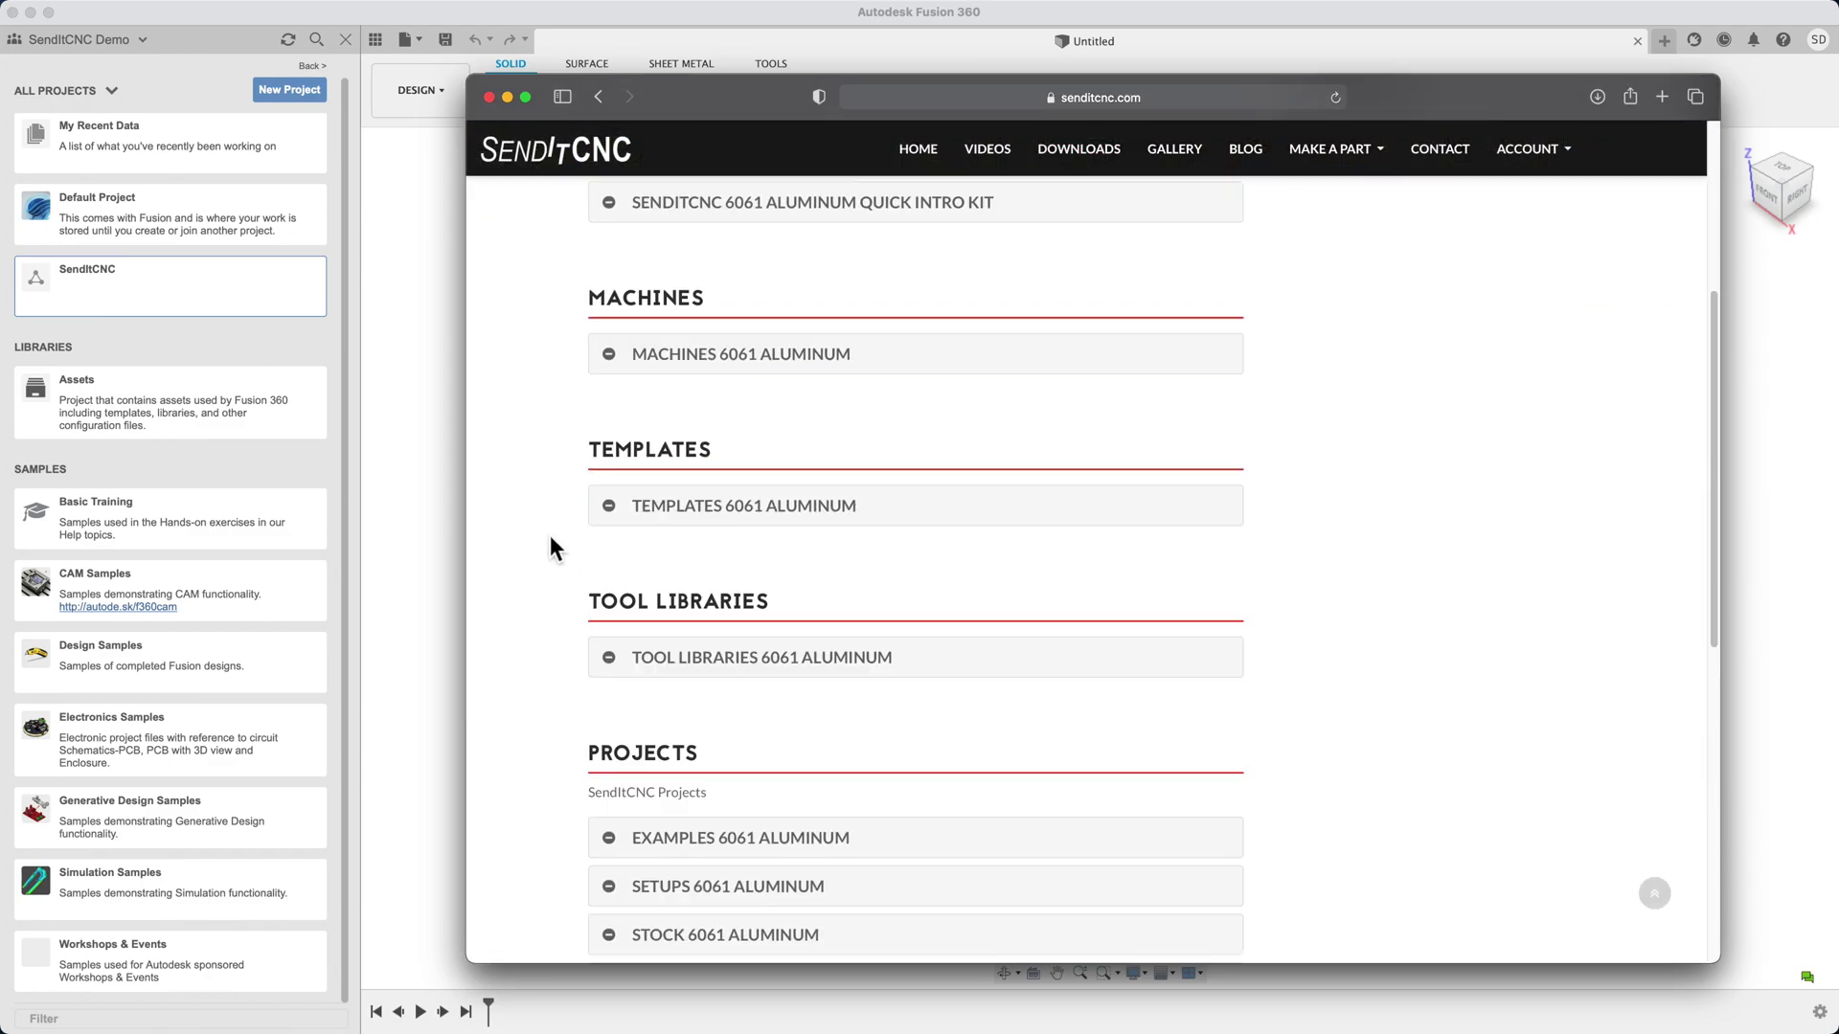
{"action": "left_click", "coordinate": [621, 456]}
{"action": "left_click", "coordinate": [655, 527]}
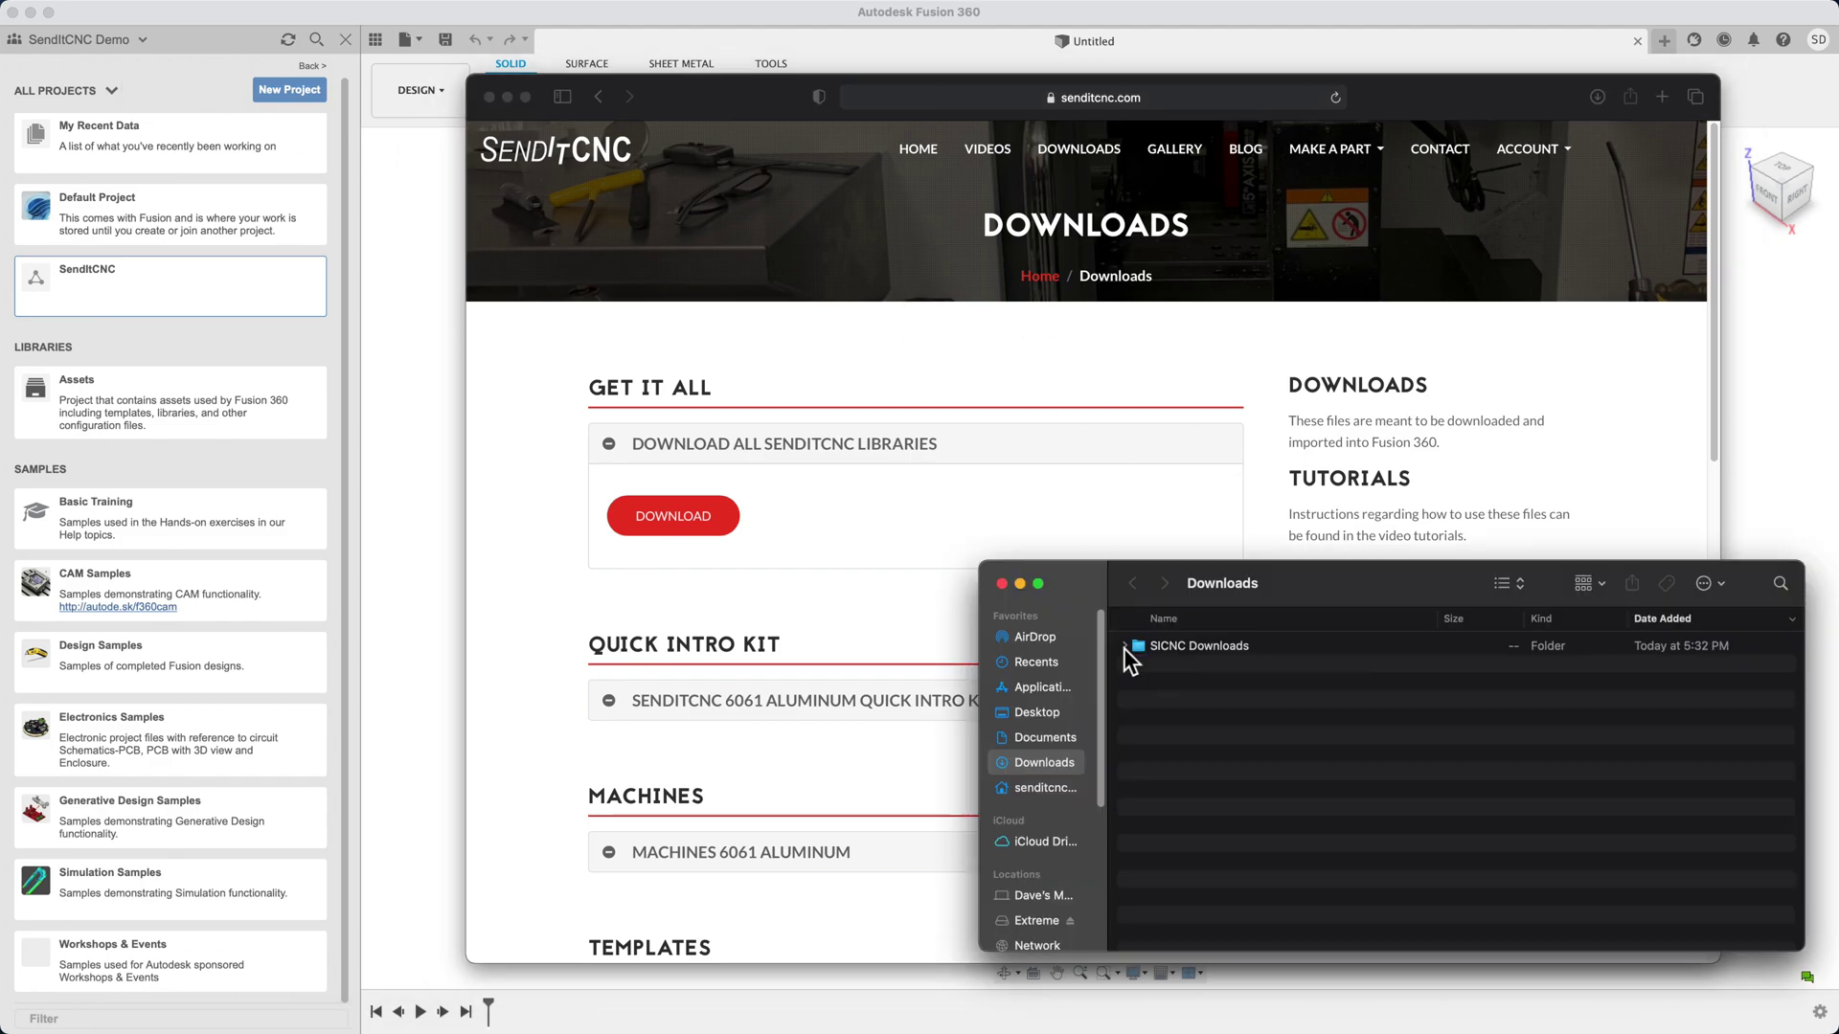
{"action": "left_click", "coordinate": [1126, 646]}
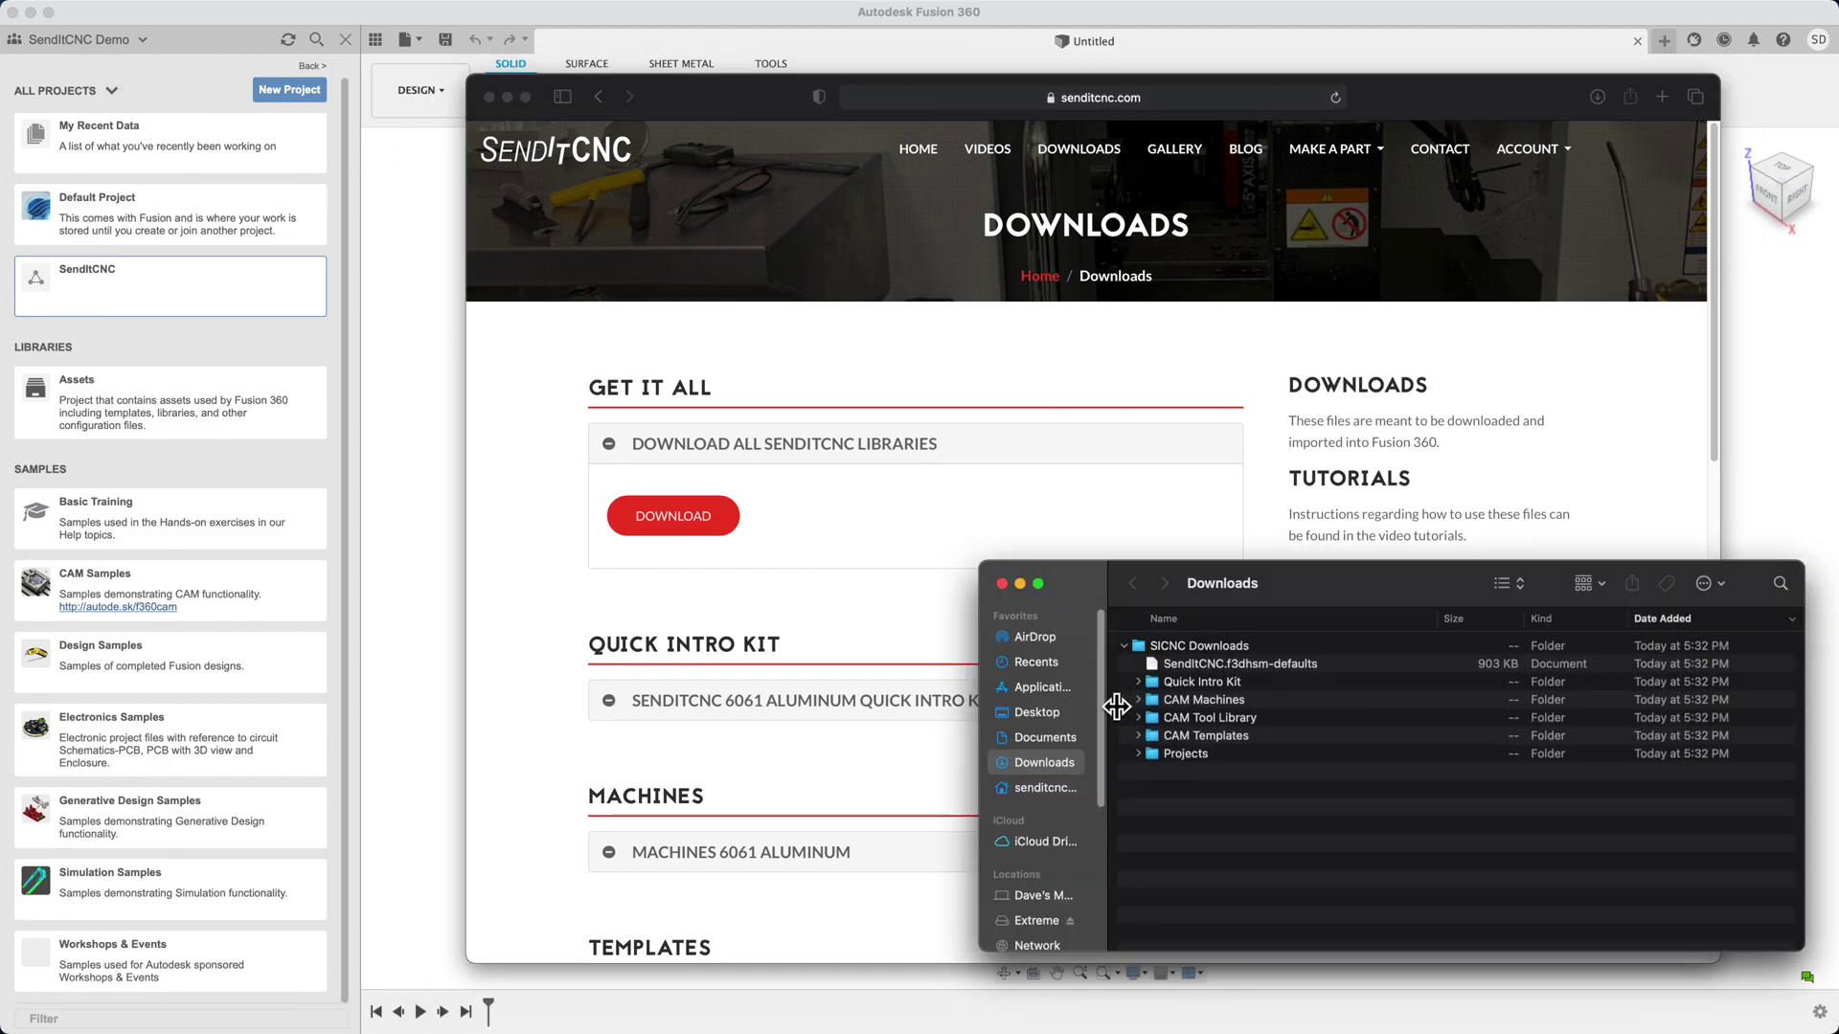
Expand the Quick Intro Kit folder to list its files, then return to Fusion 360
{"action": "left_click", "coordinate": [1138, 682]}
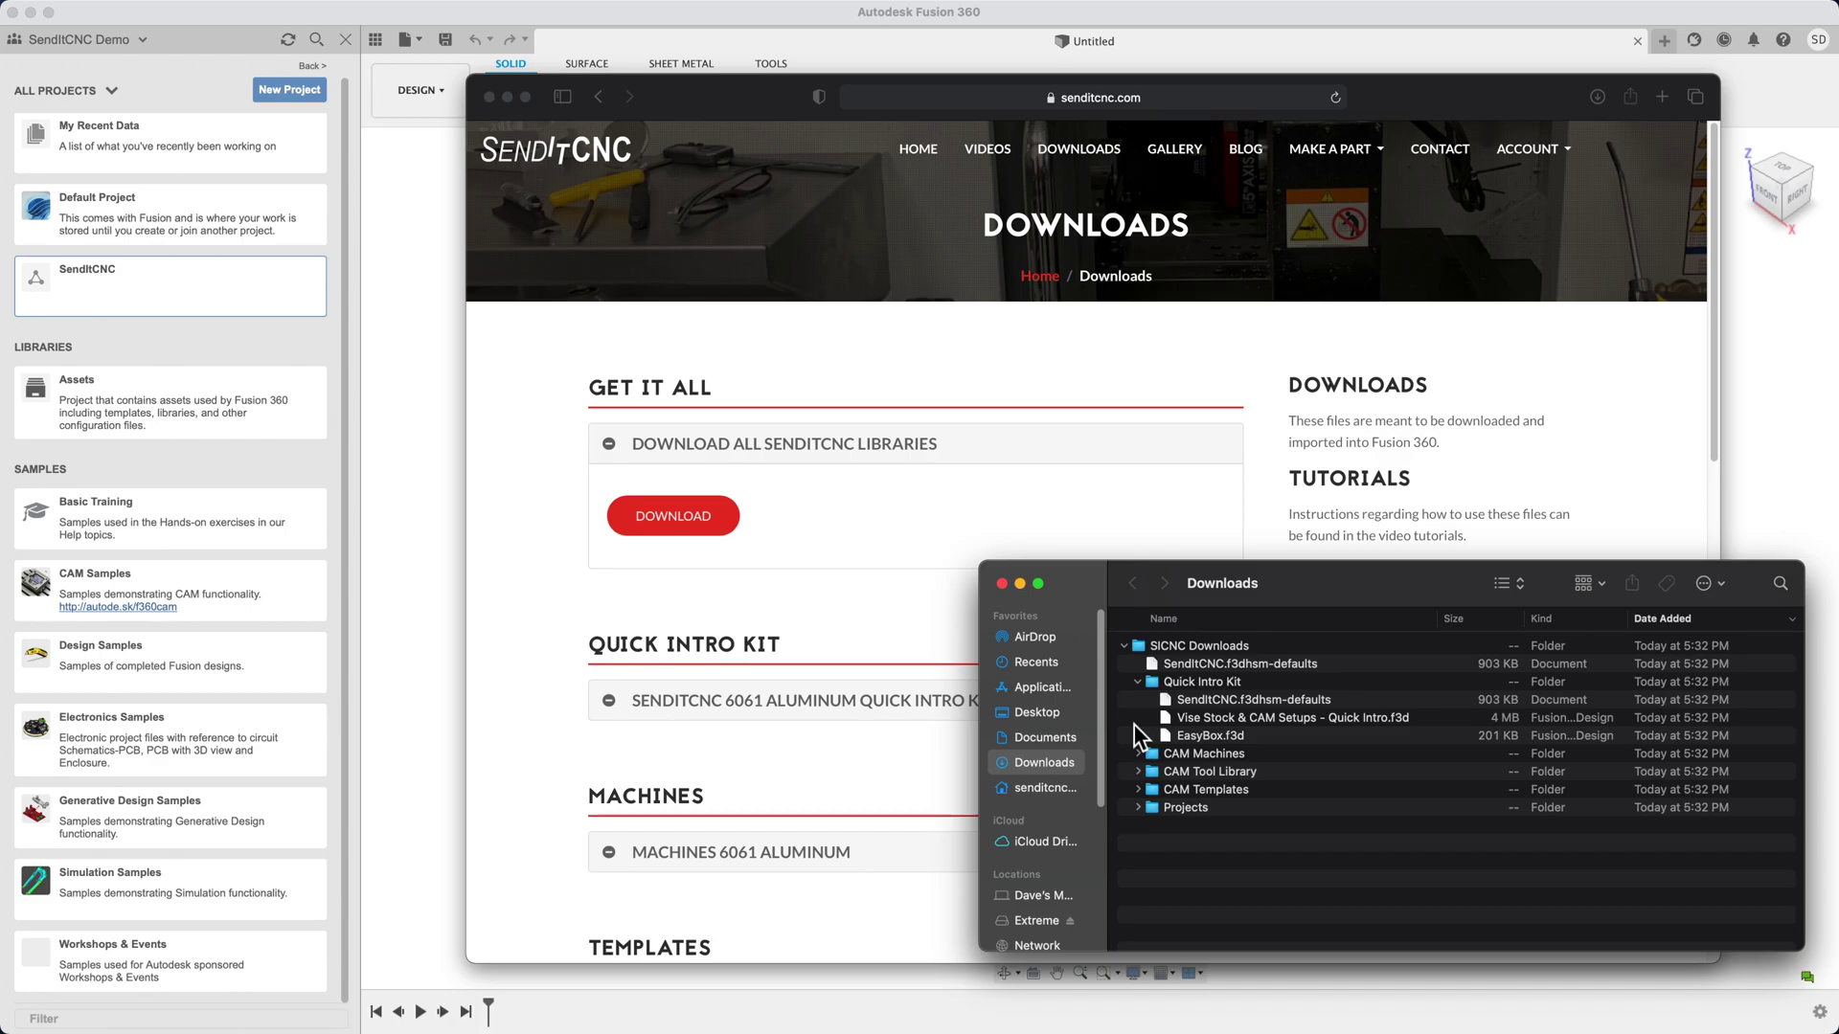
{"action": "left_click", "coordinate": [218, 297]}
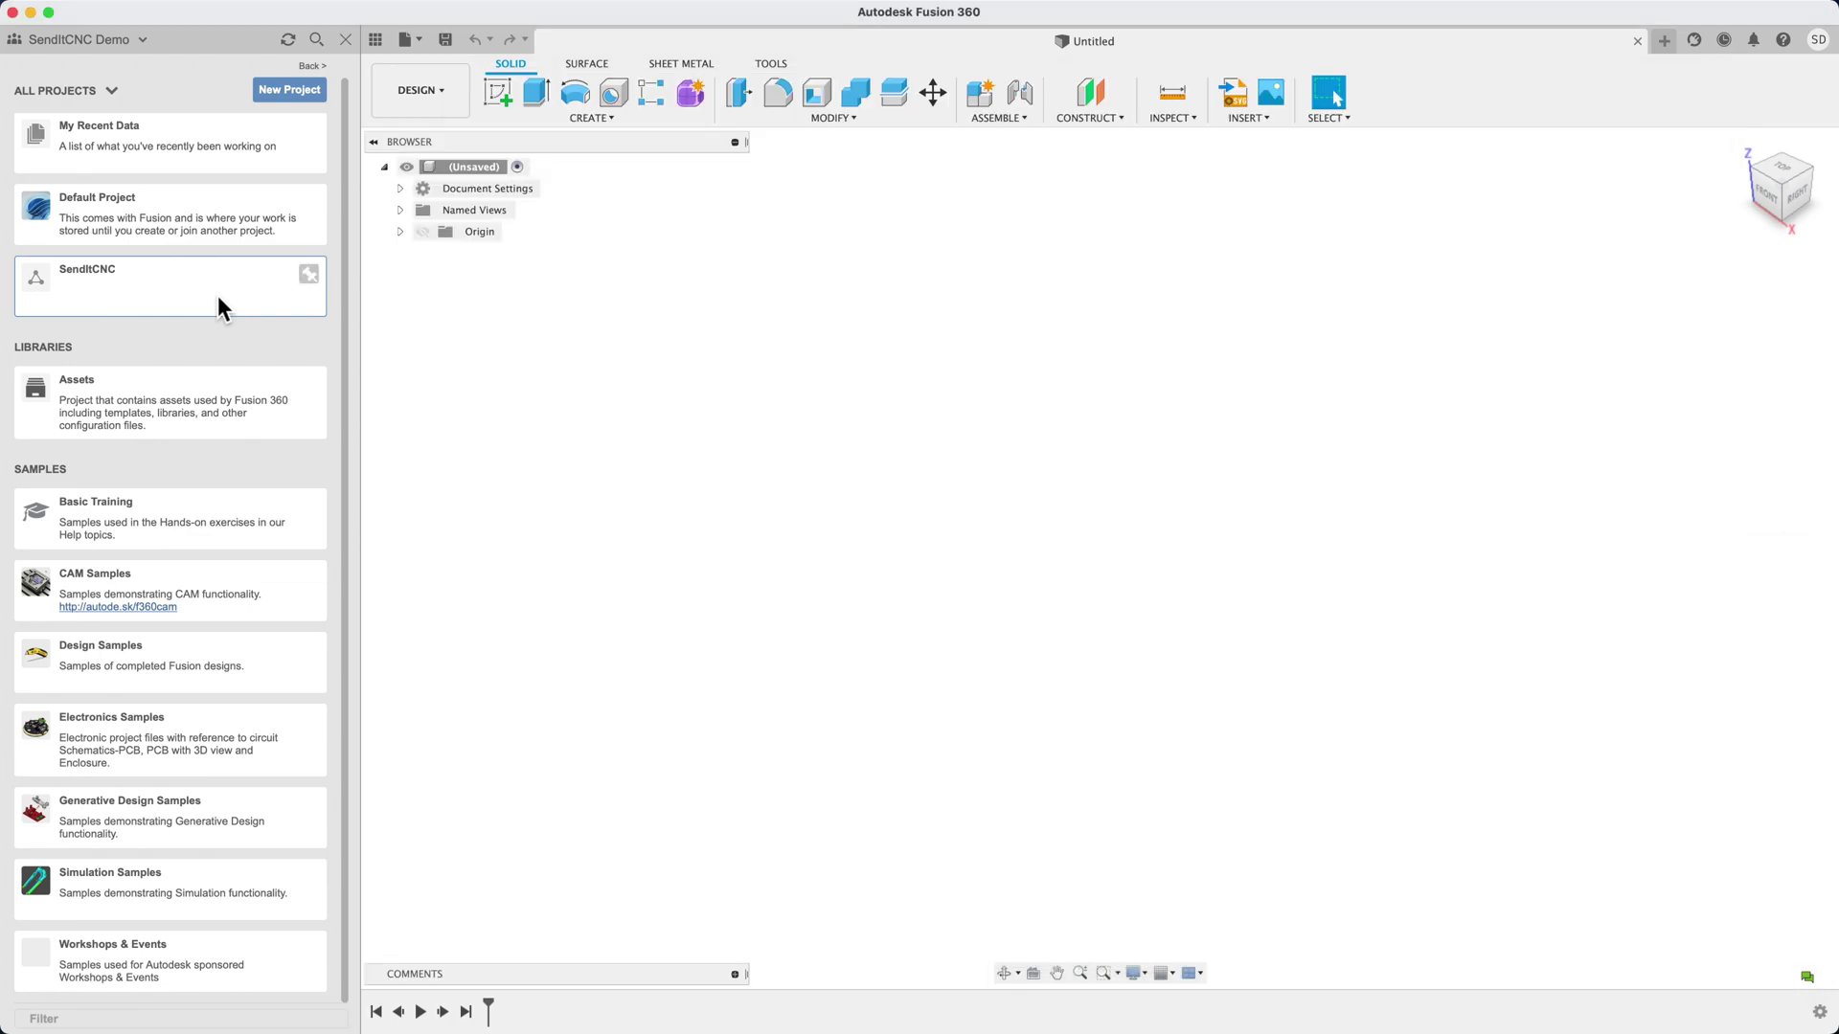
Upload EasyBox.f3d and Vise Stock & CAM Setups - Quick Intro.f3d from Quick Intro Kit into SendItCNC
{"action": "left_click", "coordinate": [217, 298]}
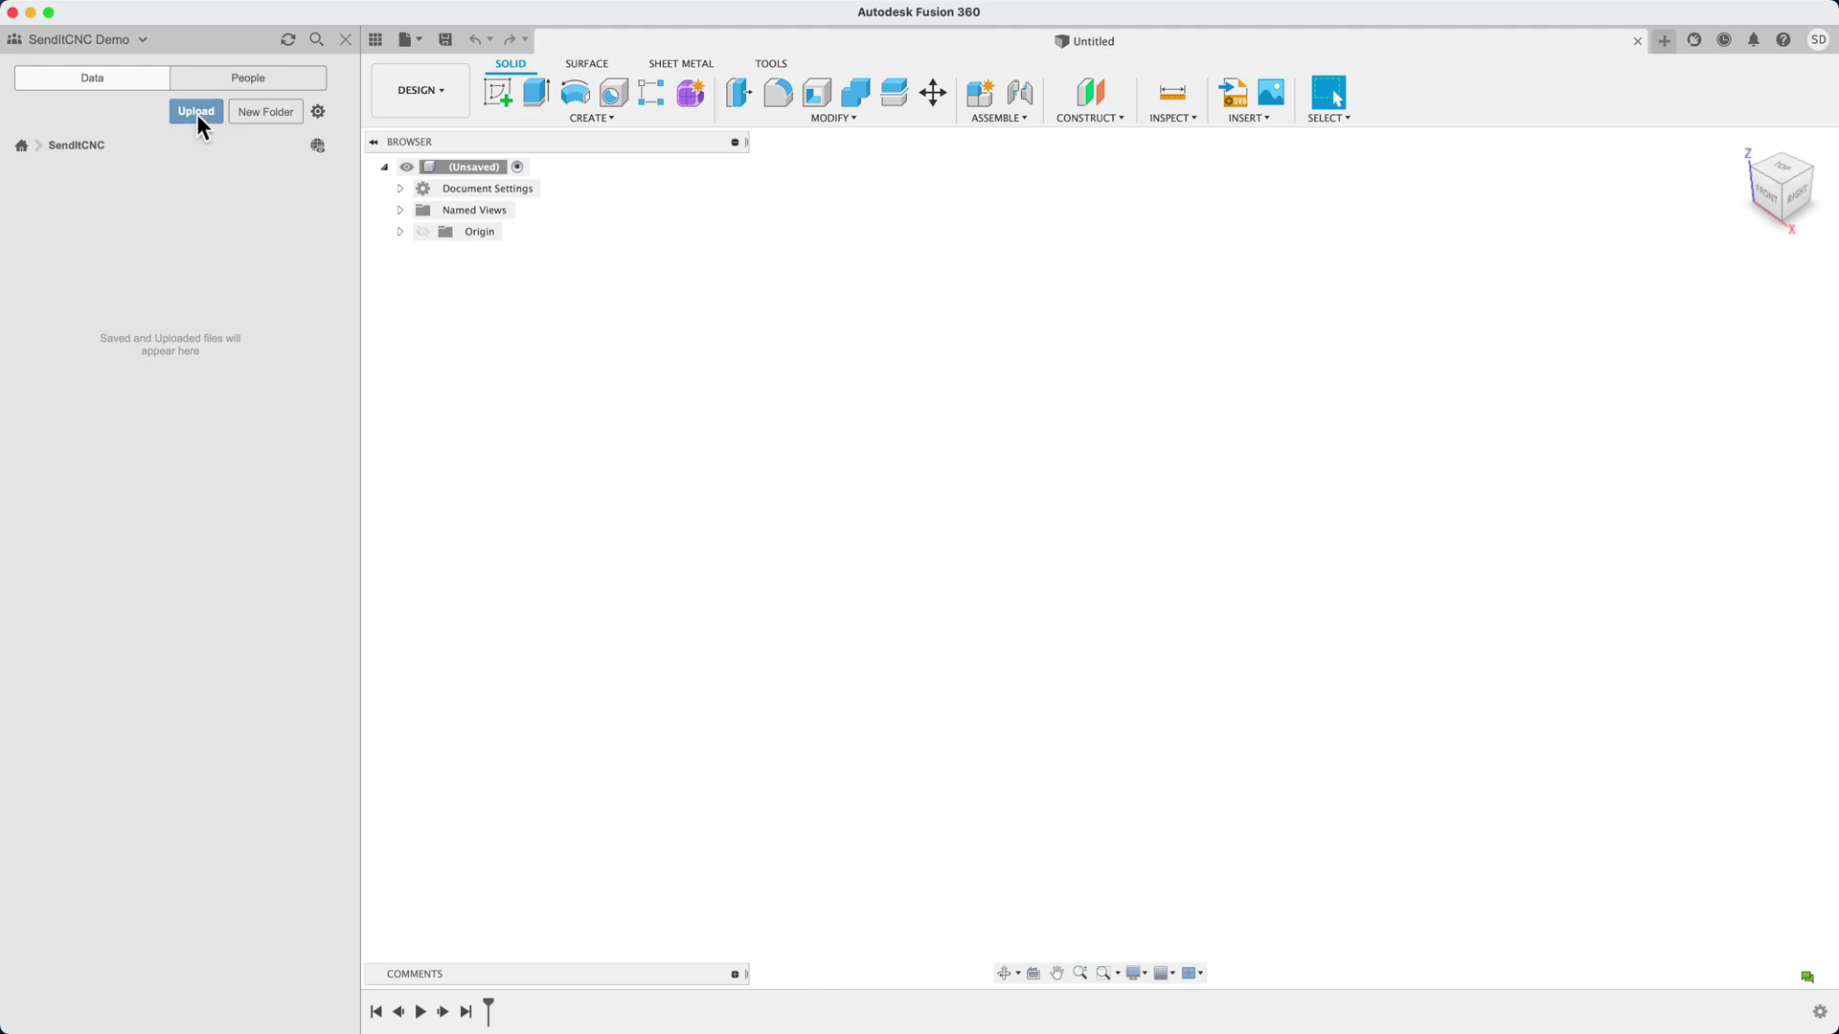
{"action": "left_click", "coordinate": [196, 112]}
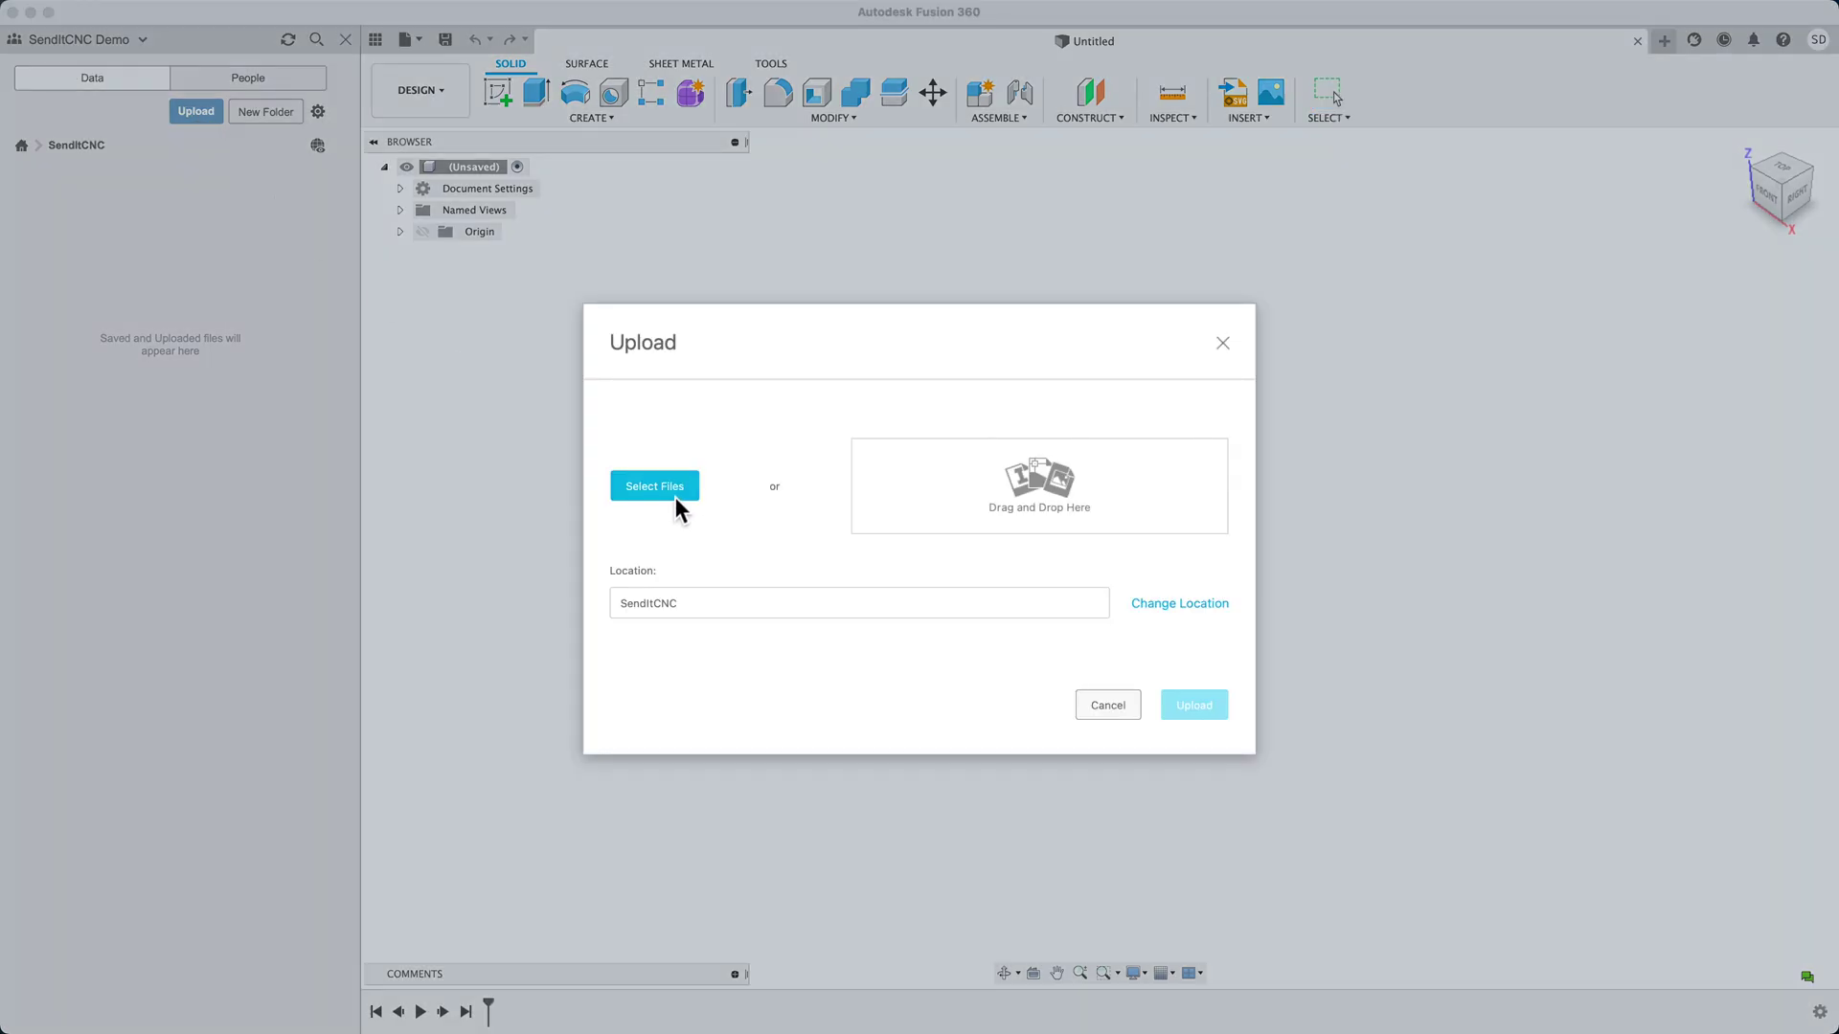
{"action": "left_click", "coordinate": [675, 498]}
{"action": "left_click", "coordinate": [692, 505]}
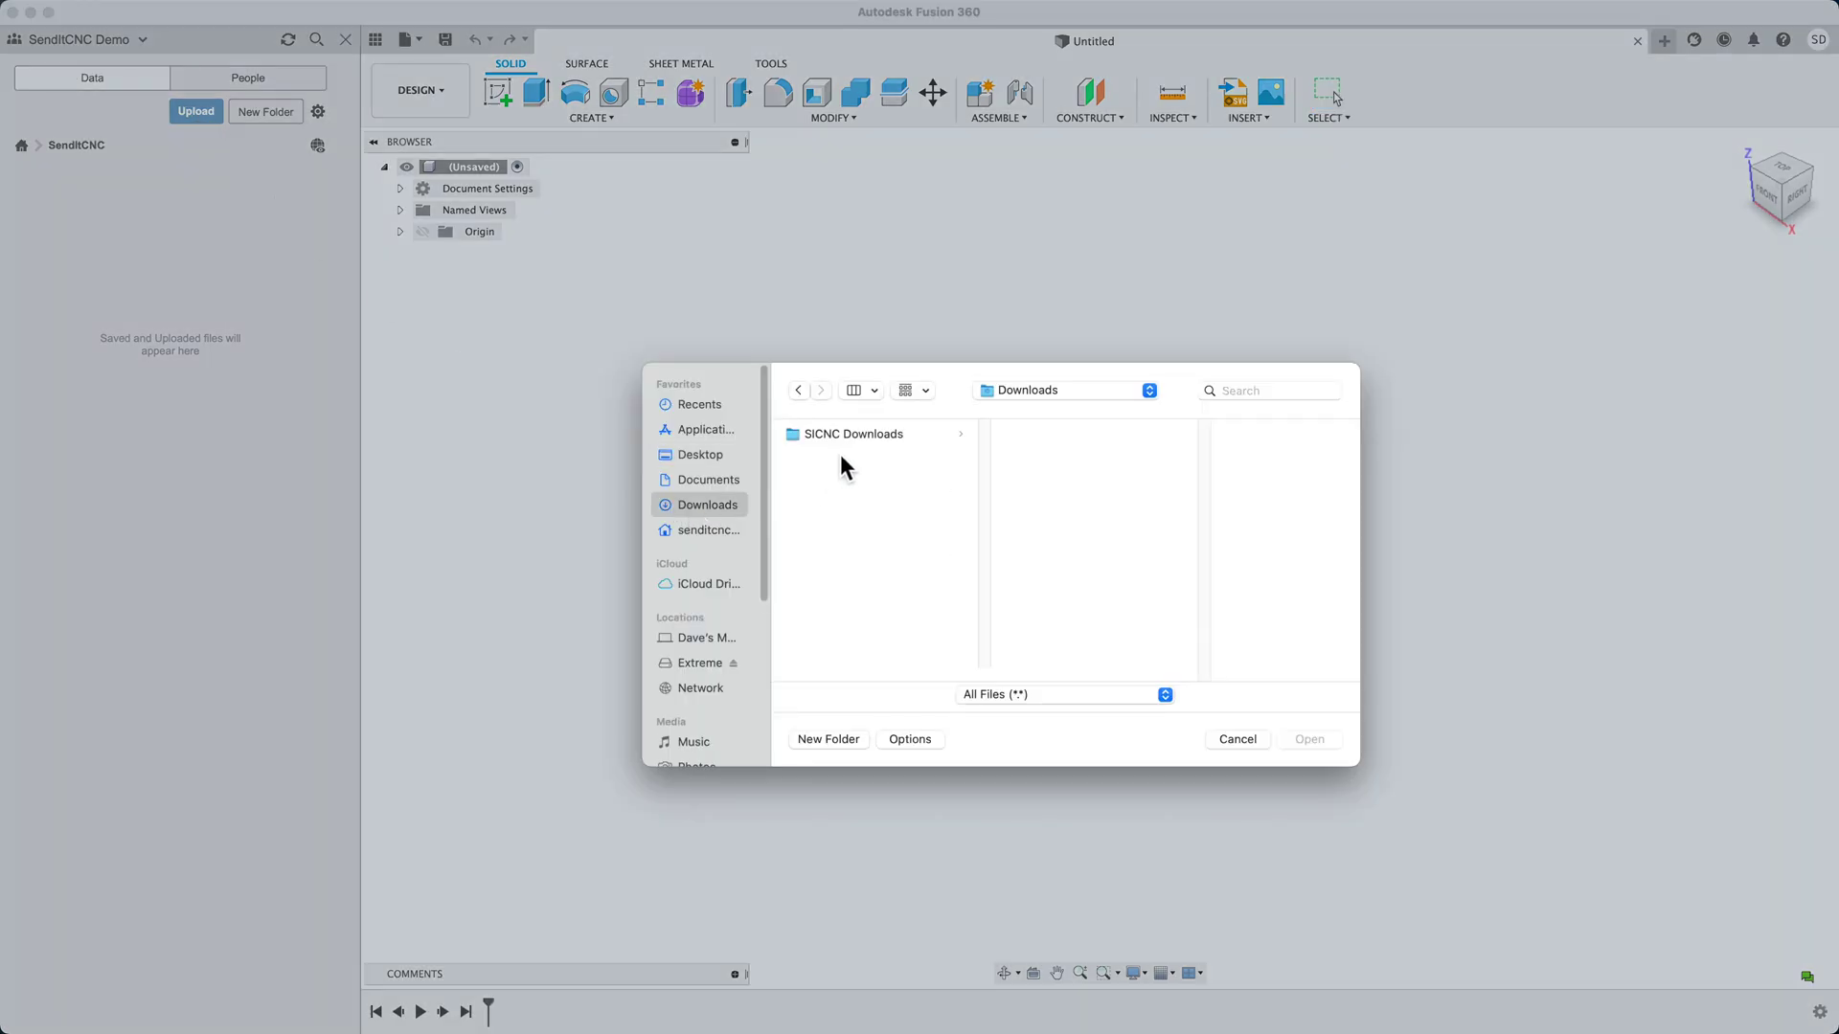
{"action": "left_click", "coordinate": [858, 433]}
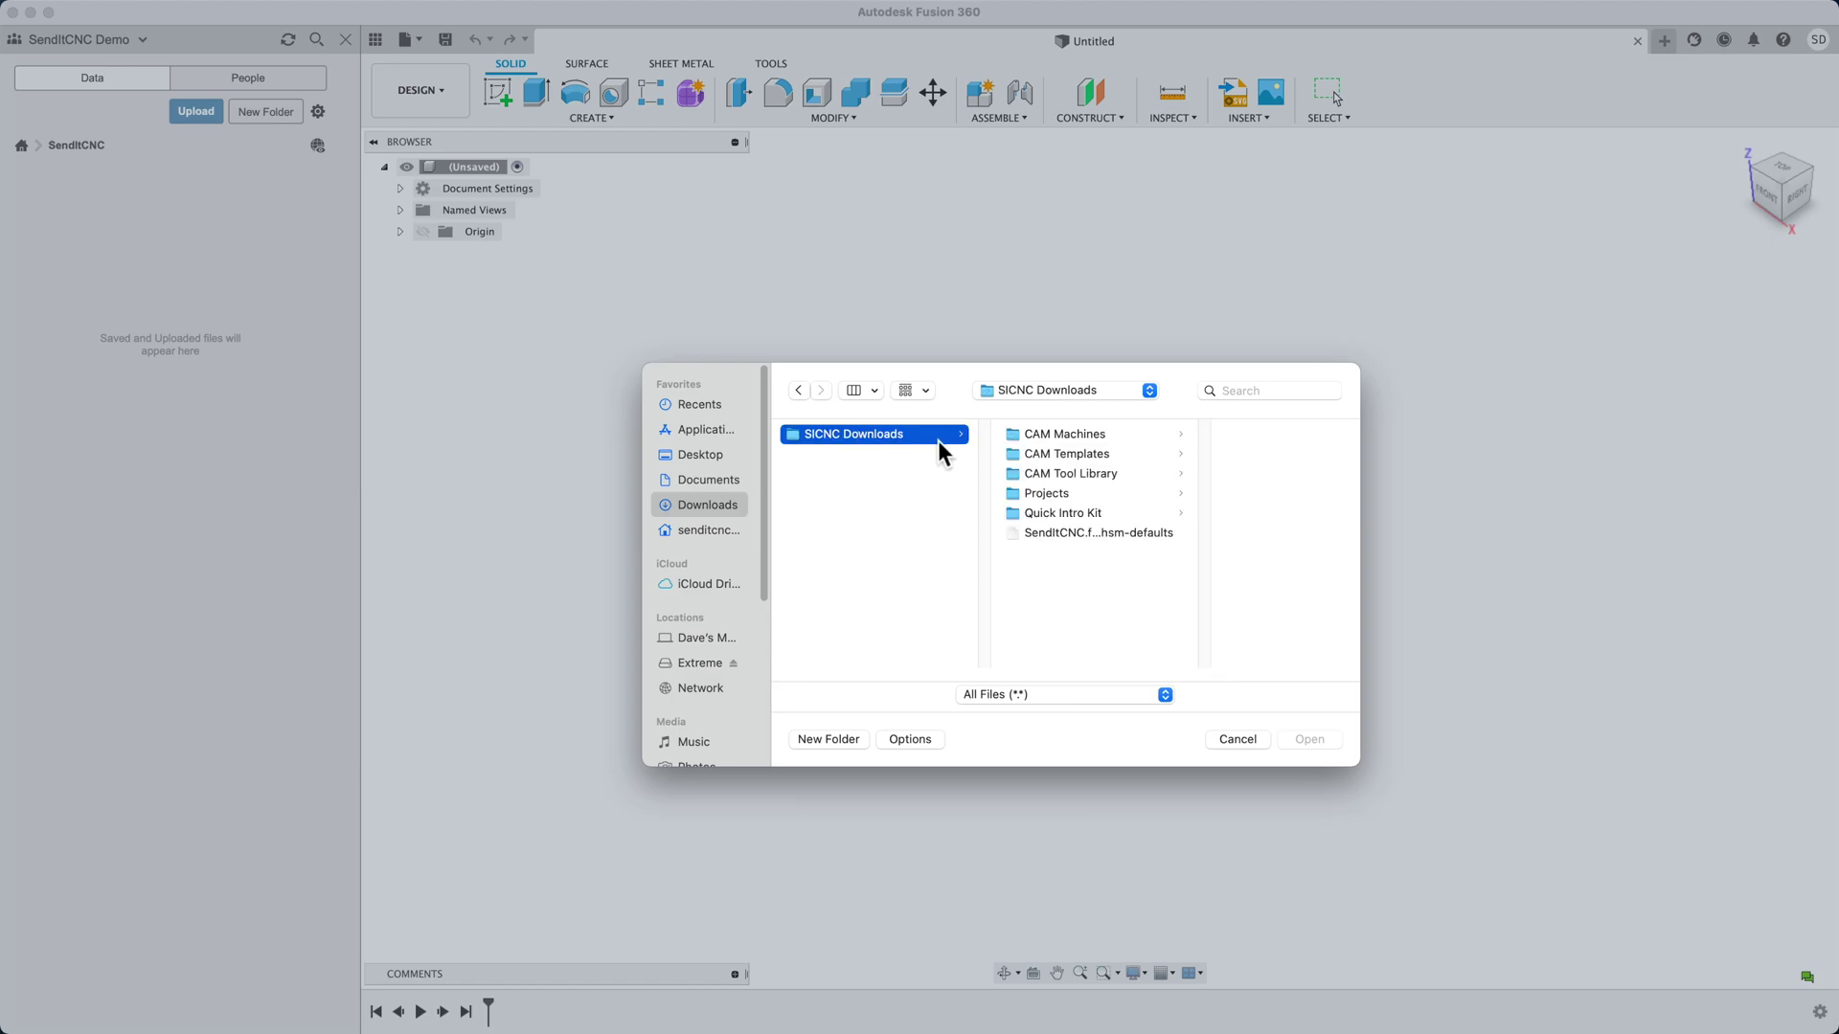
{"action": "left_click", "coordinate": [1048, 516]}
{"action": "left_click", "coordinate": [1212, 436]}
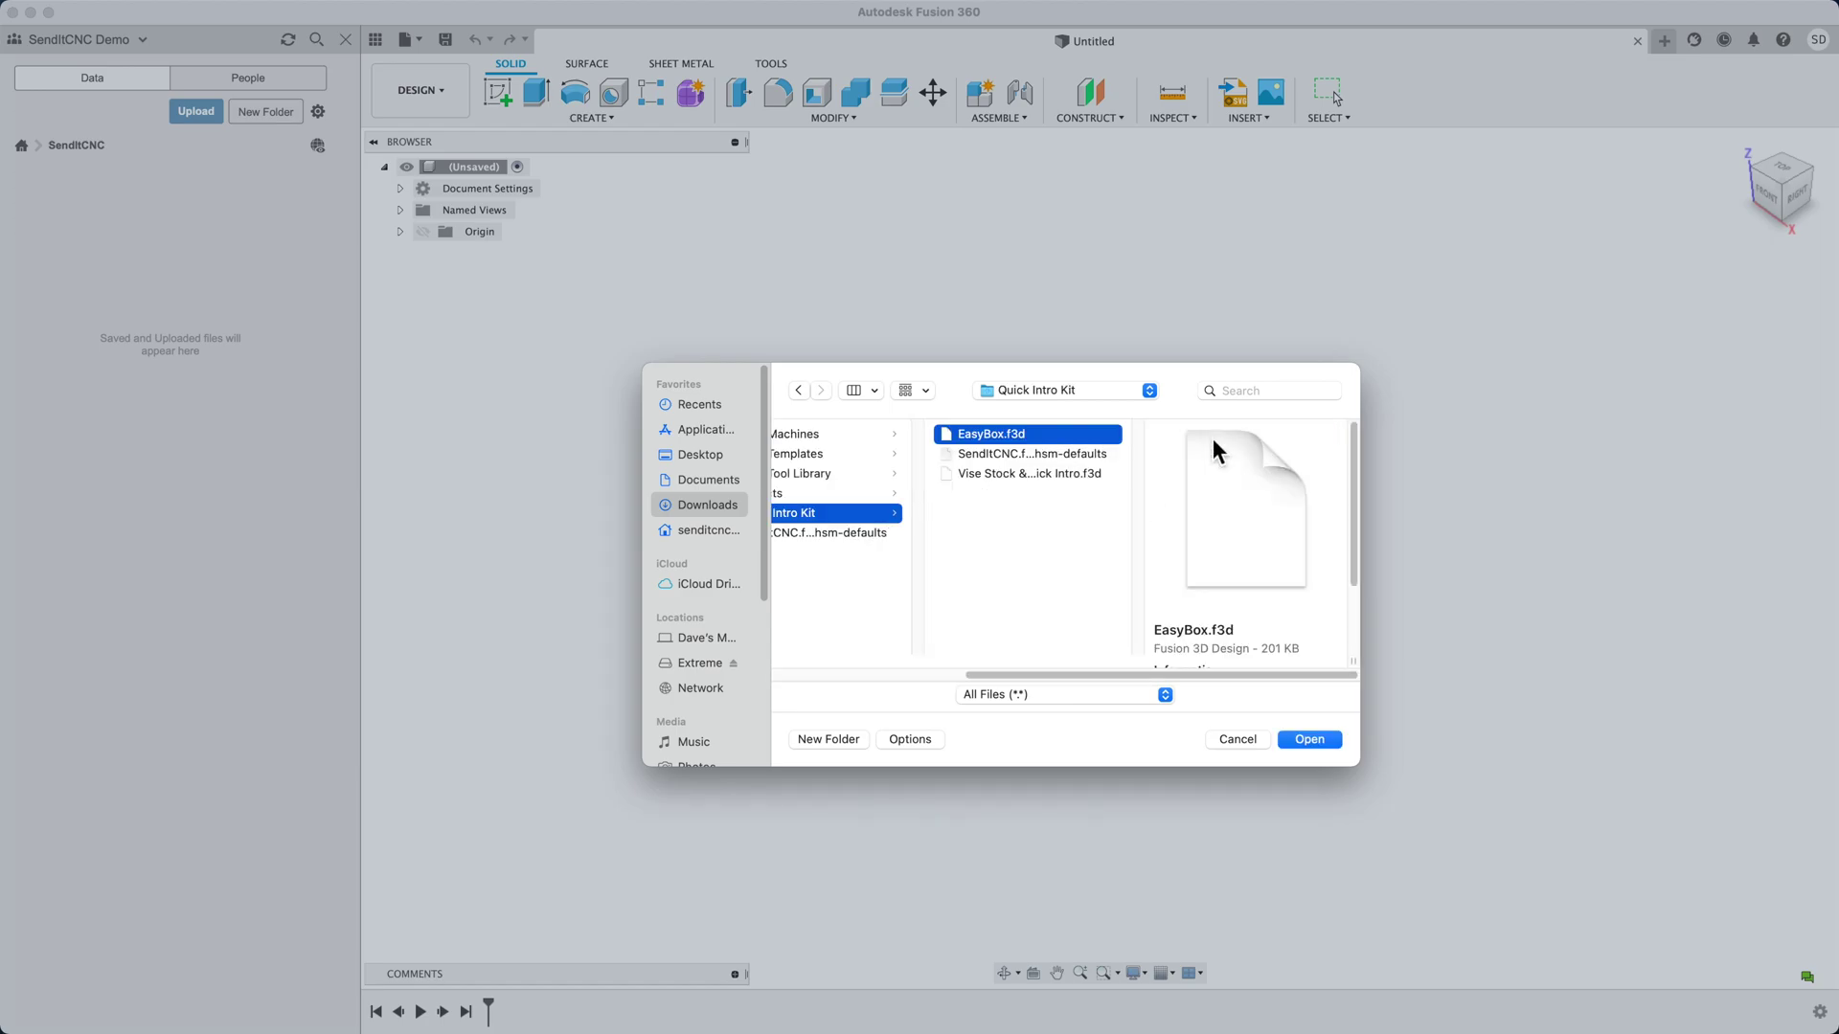
{"action": "left_click", "coordinate": [1038, 473], "text": "super"}
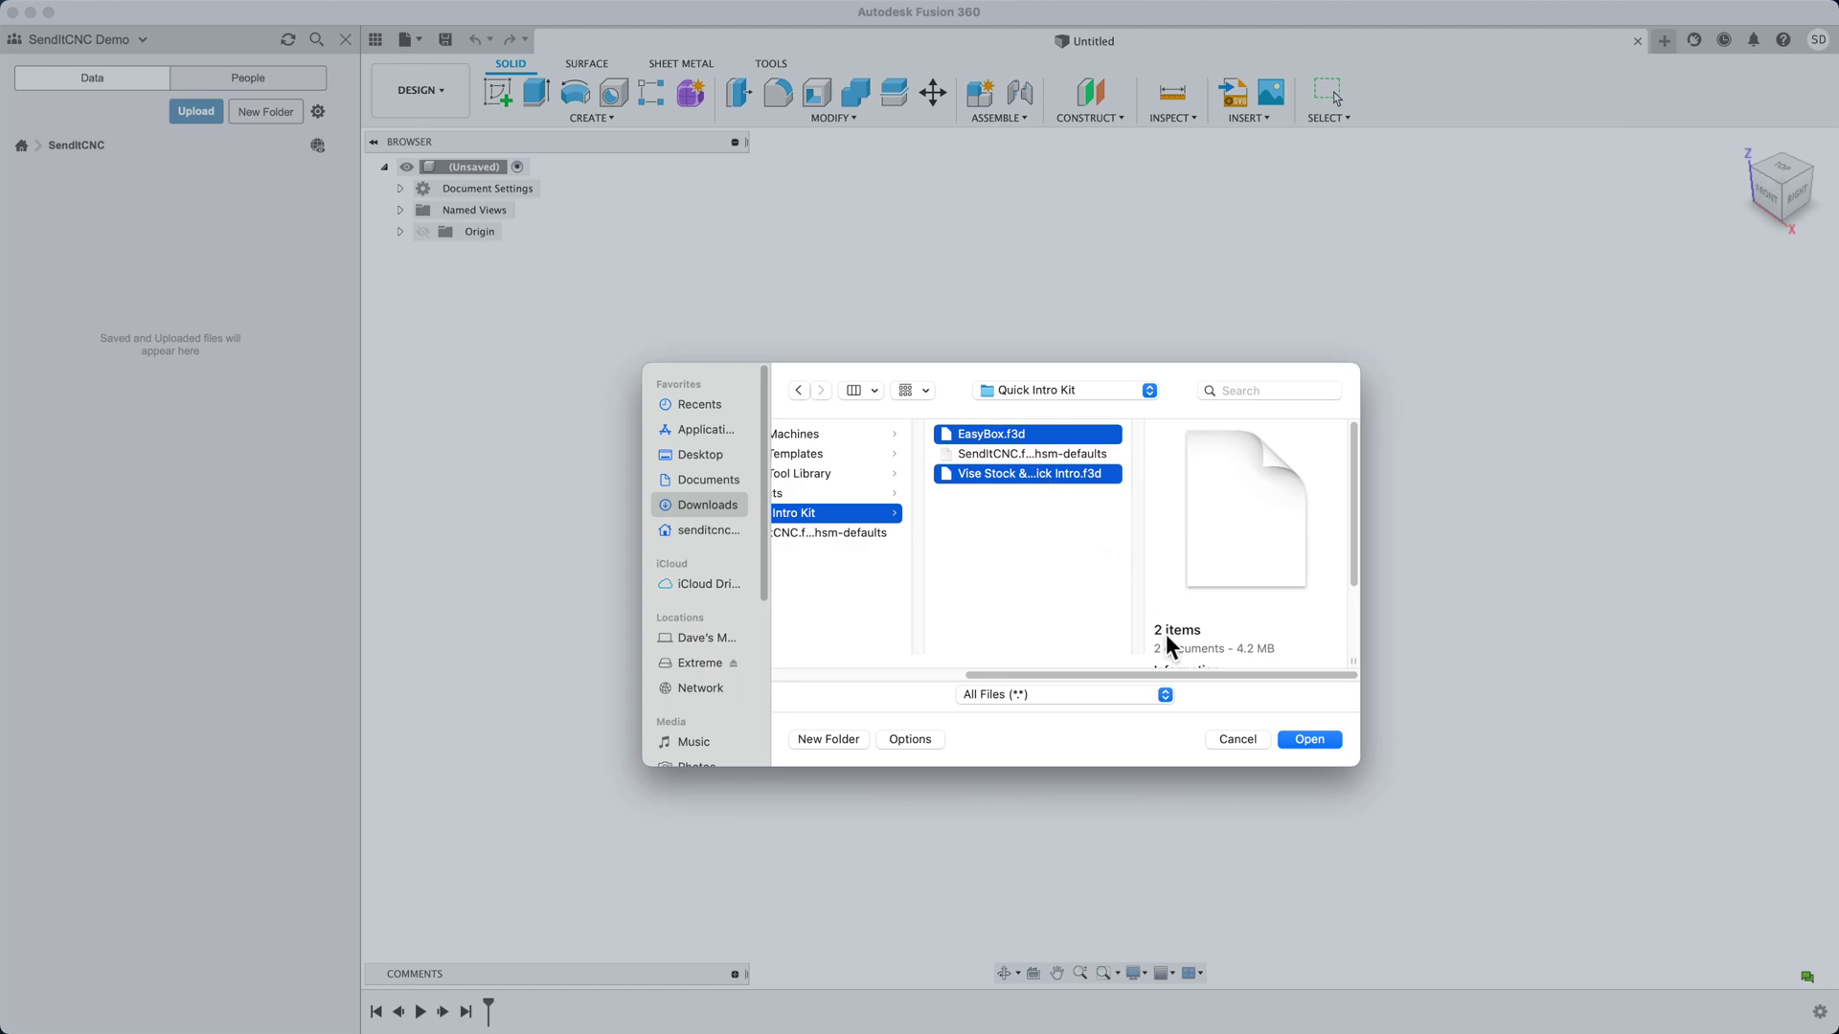
{"action": "left_click", "coordinate": [1308, 739]}
{"action": "left_click", "coordinate": [1197, 810]}
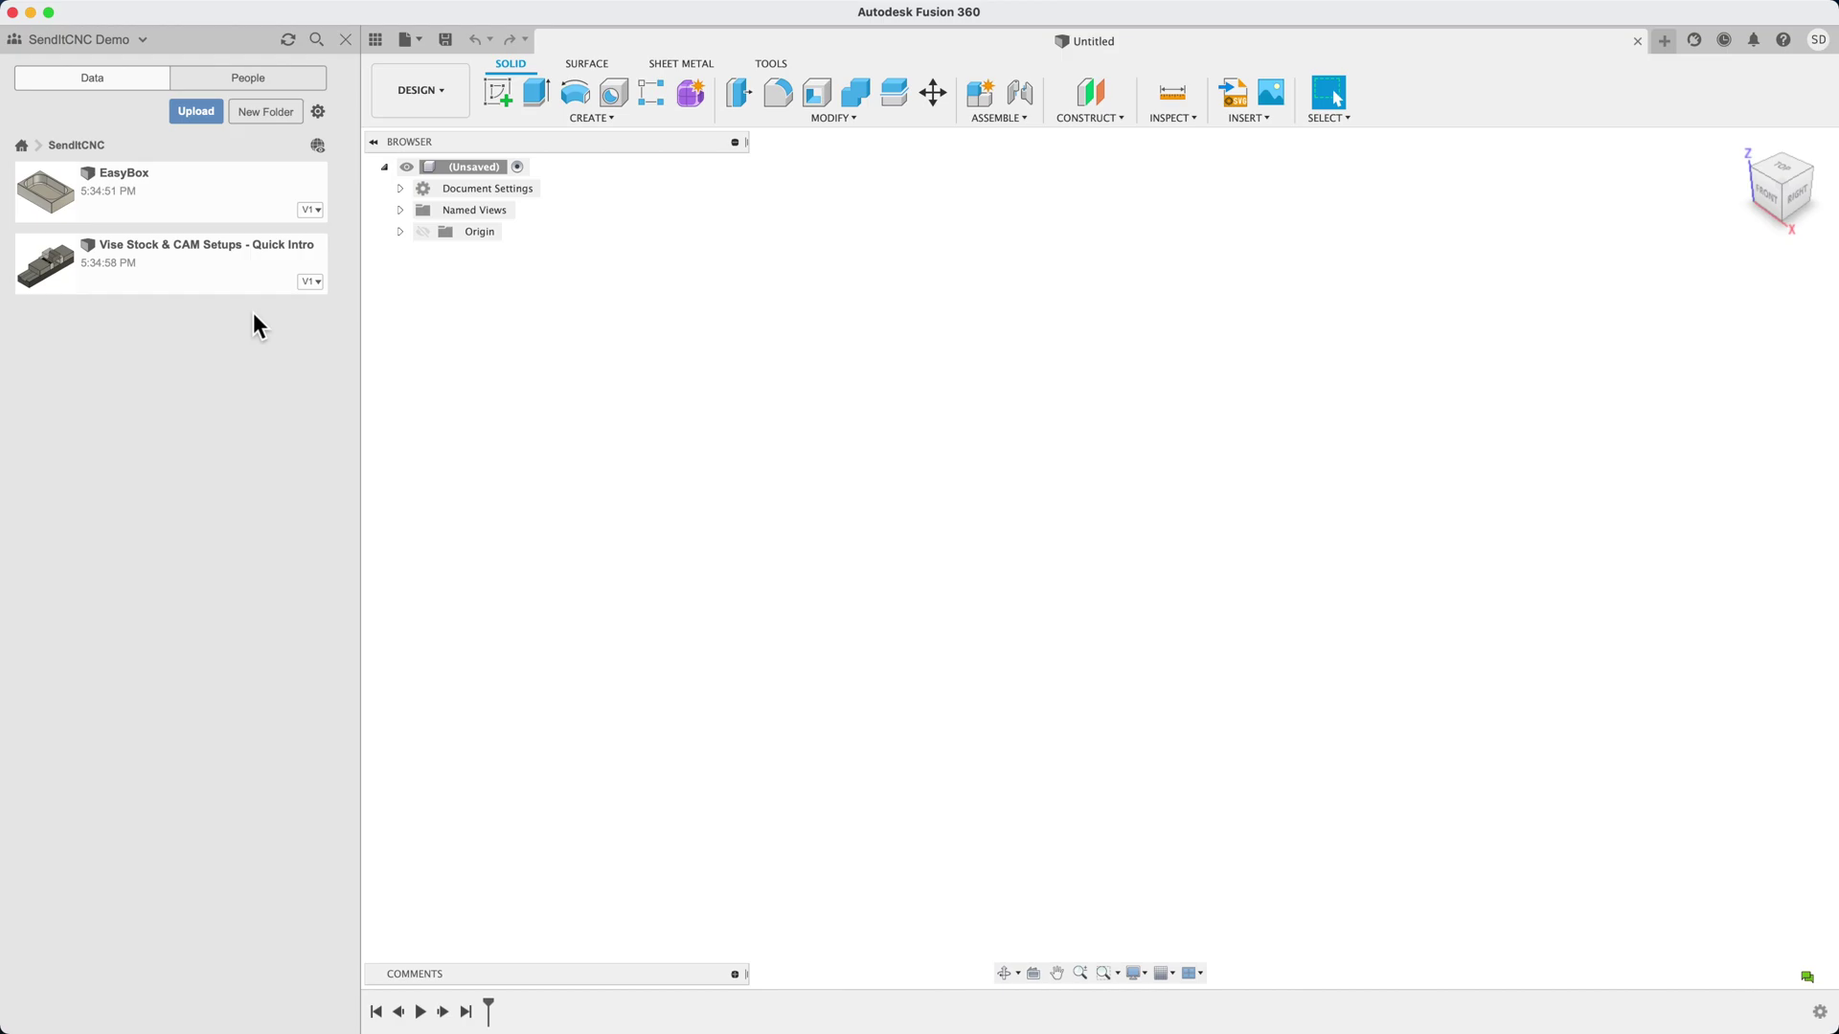
Open Vise Stock & CAM Setups - Quick Intro in Design, then inspect the fixture and Stock:1 bodies
{"action": "double_click", "coordinate": [180, 267]}
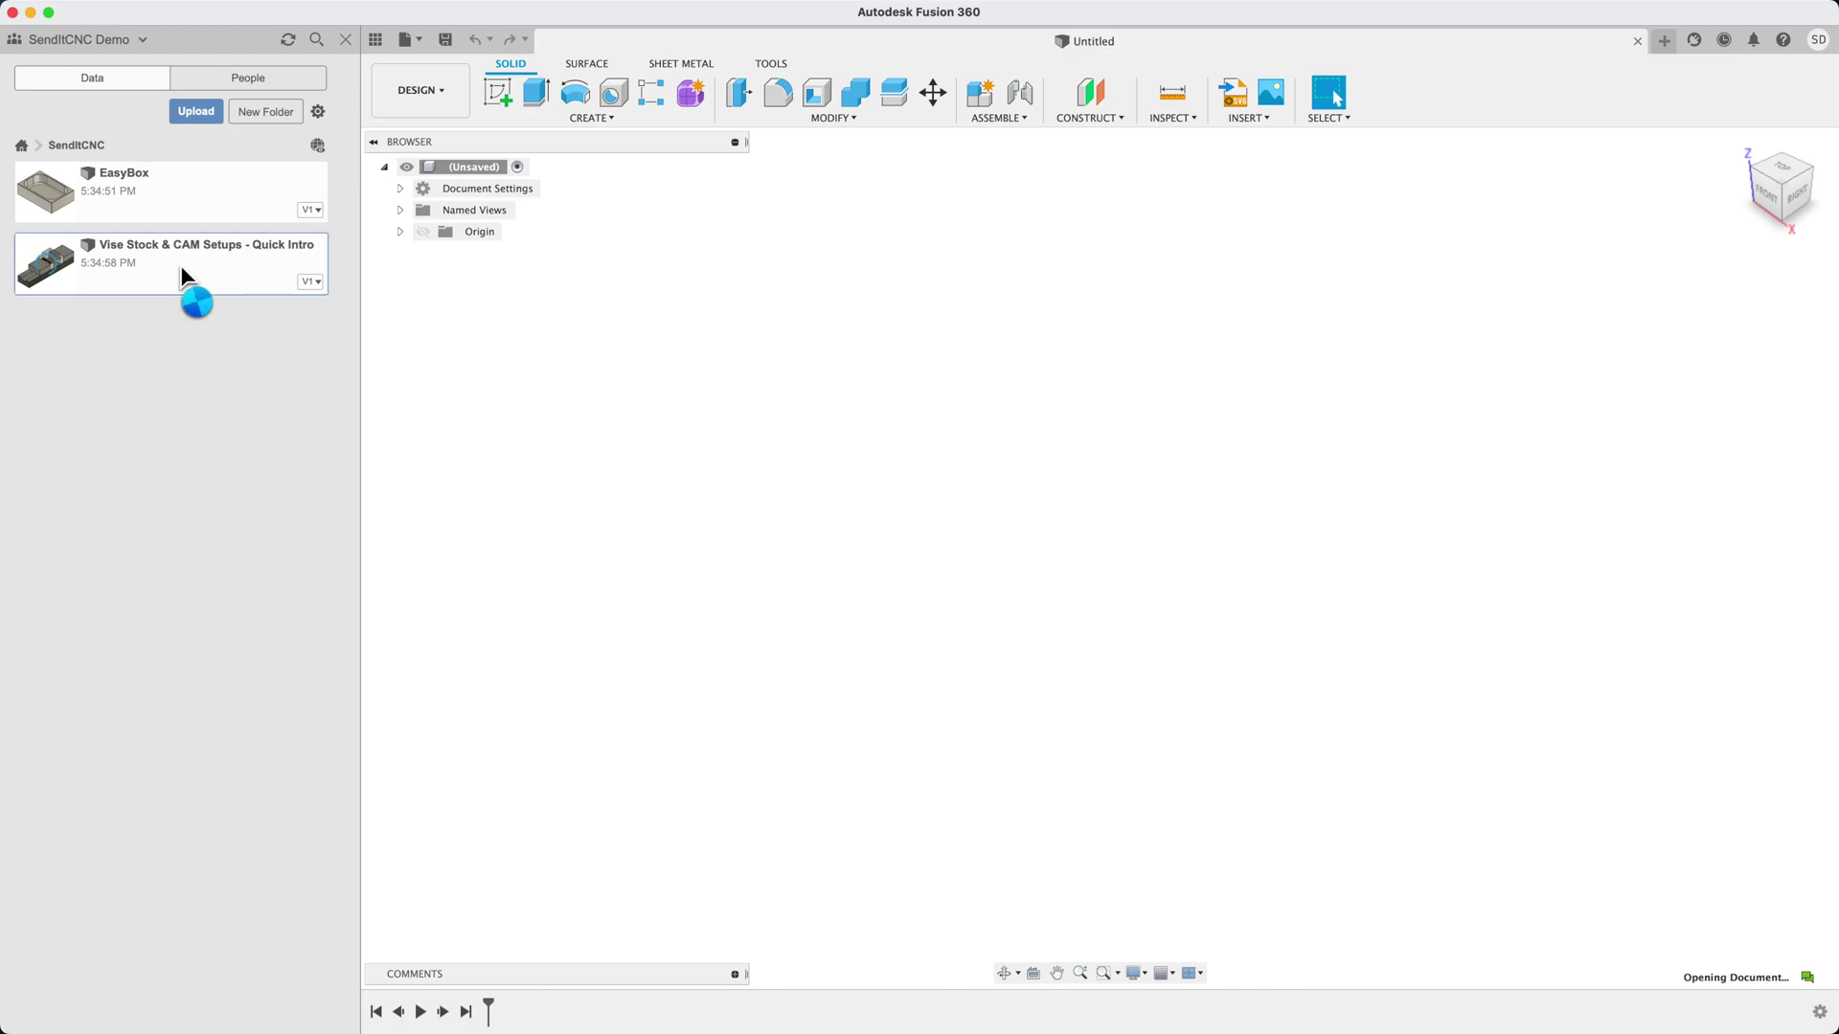
{"action": "left_click", "coordinate": [440, 95]}
{"action": "left_click", "coordinate": [420, 132]}
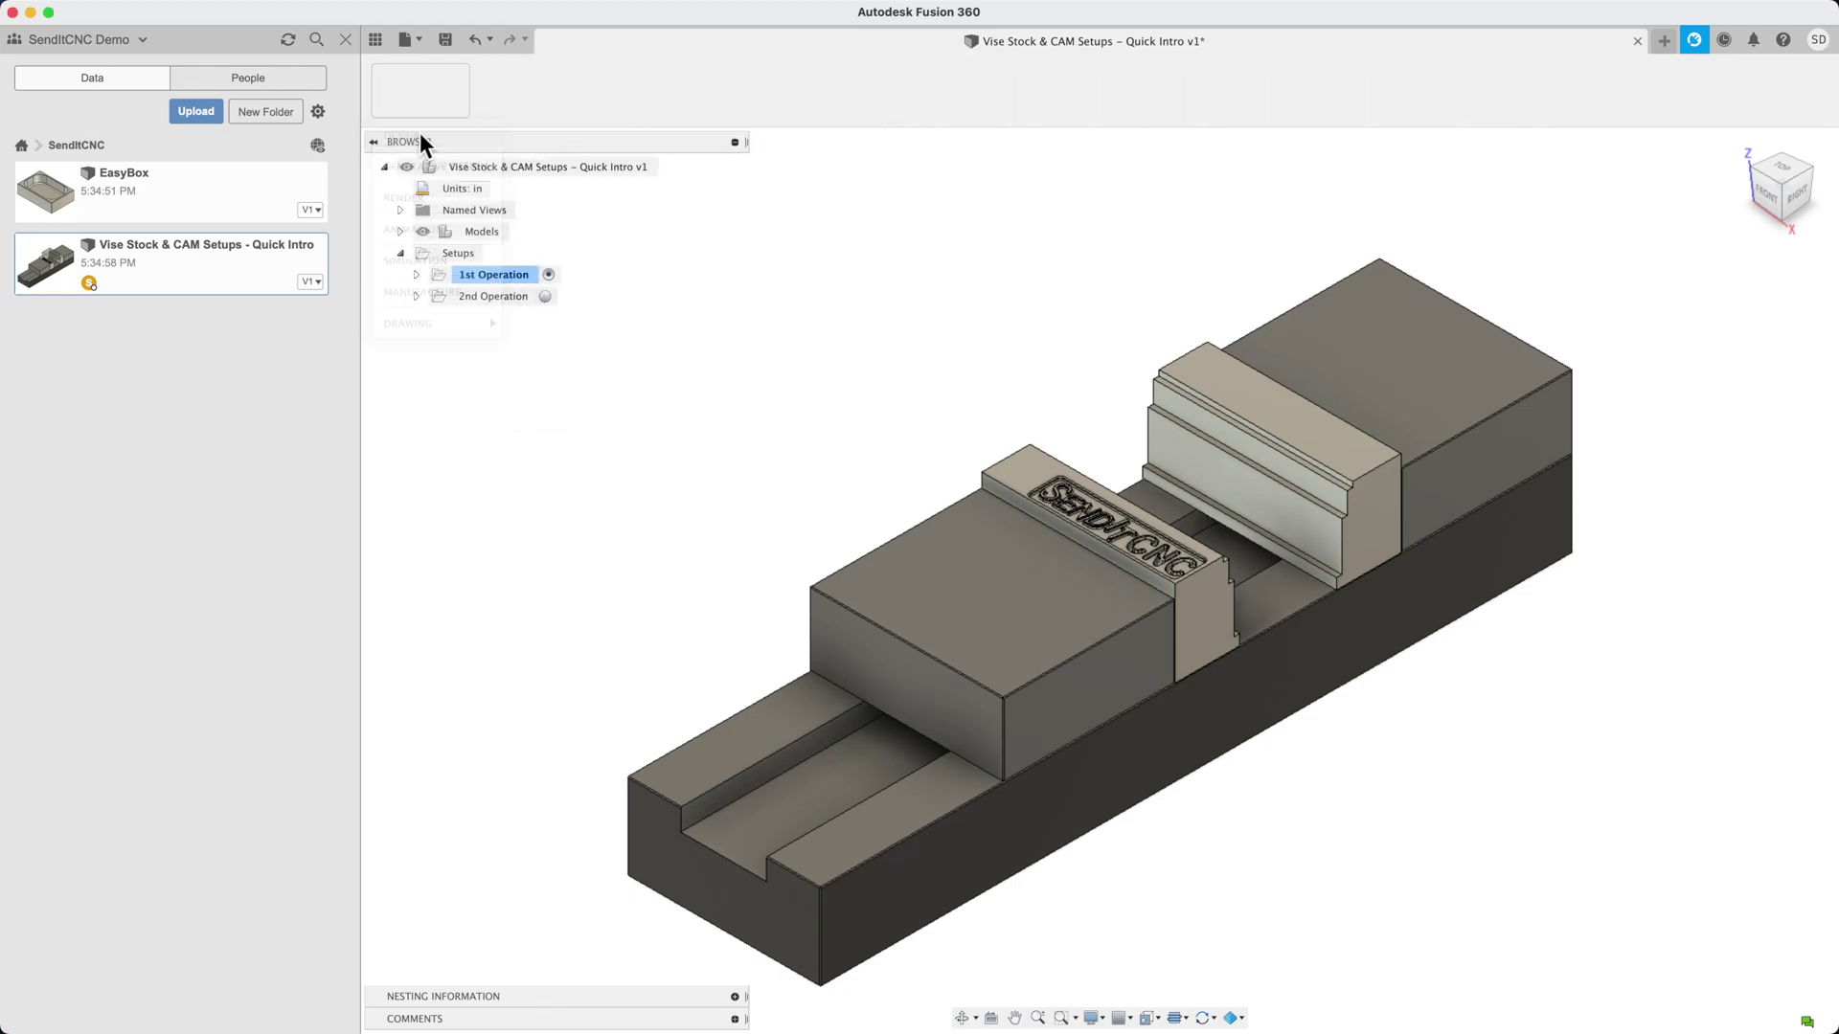
{"action": "left_click", "coordinate": [466, 319]}
{"action": "left_click", "coordinate": [458, 298]}
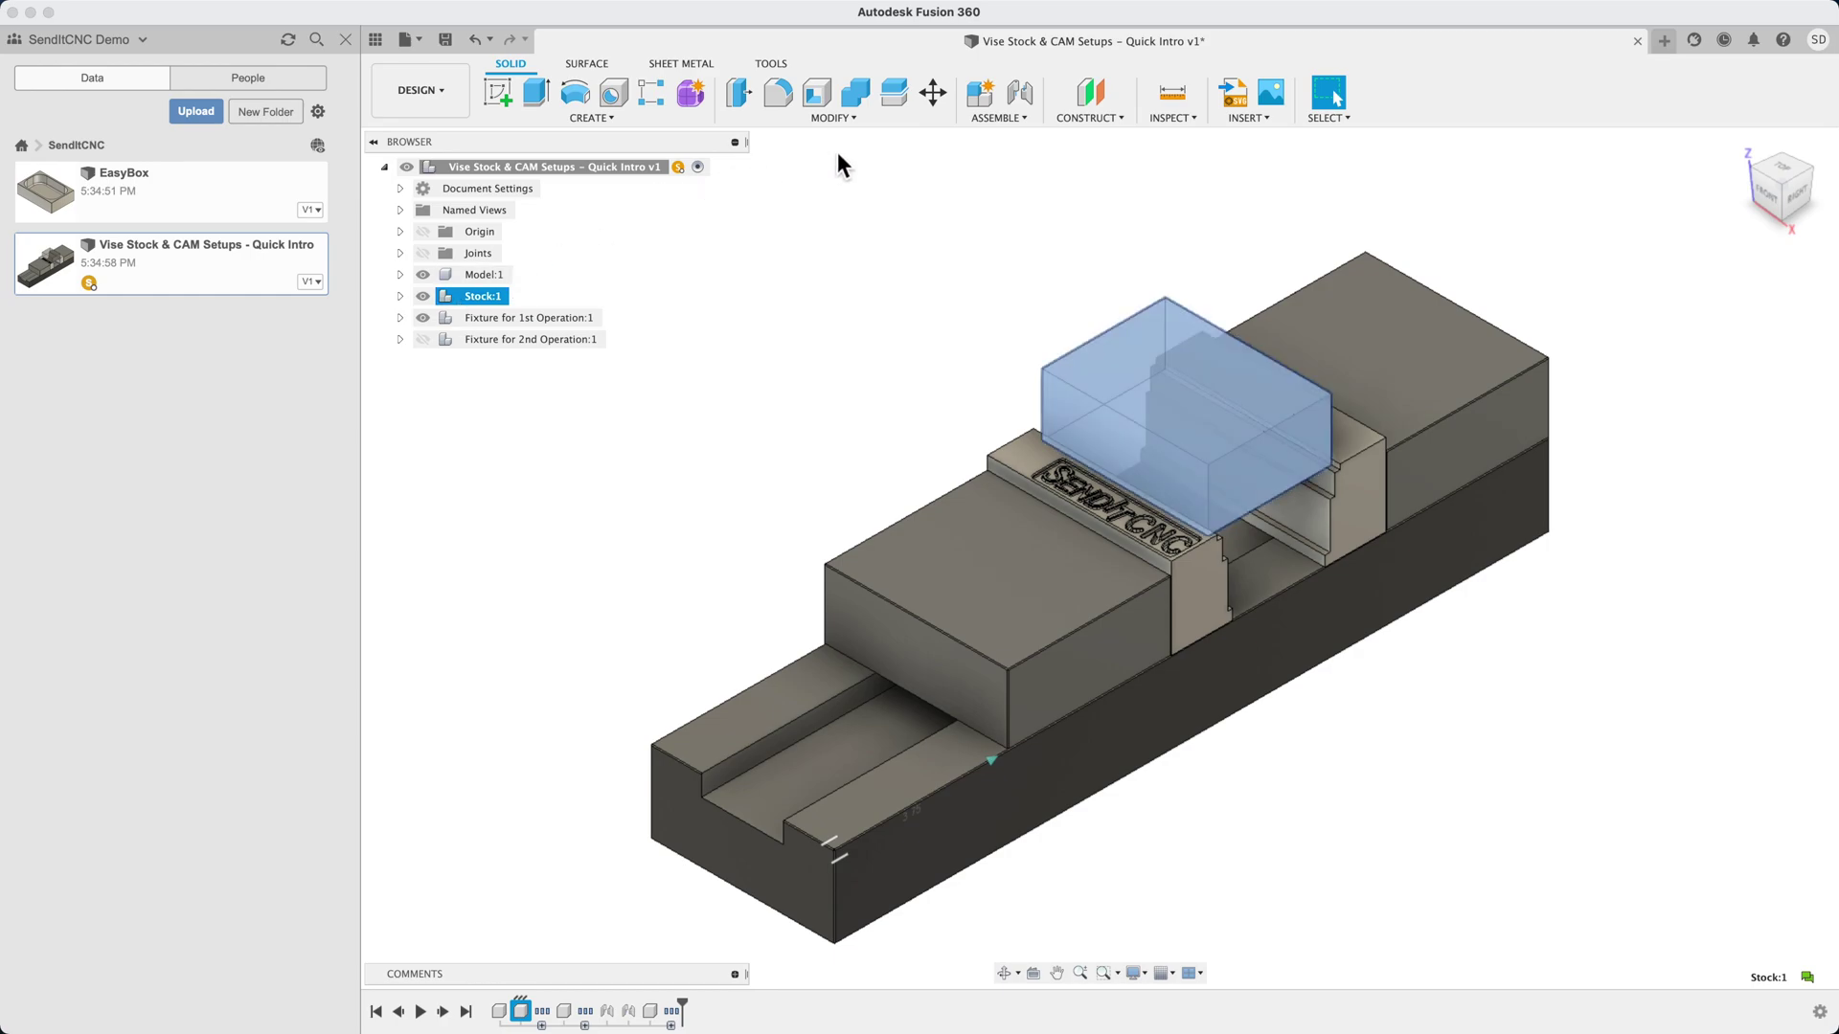
Set StockThicknessZ to 1 in, StockWidthY to 2 in and StockLengthX to 3 in
{"action": "left_click", "coordinate": [856, 119]}
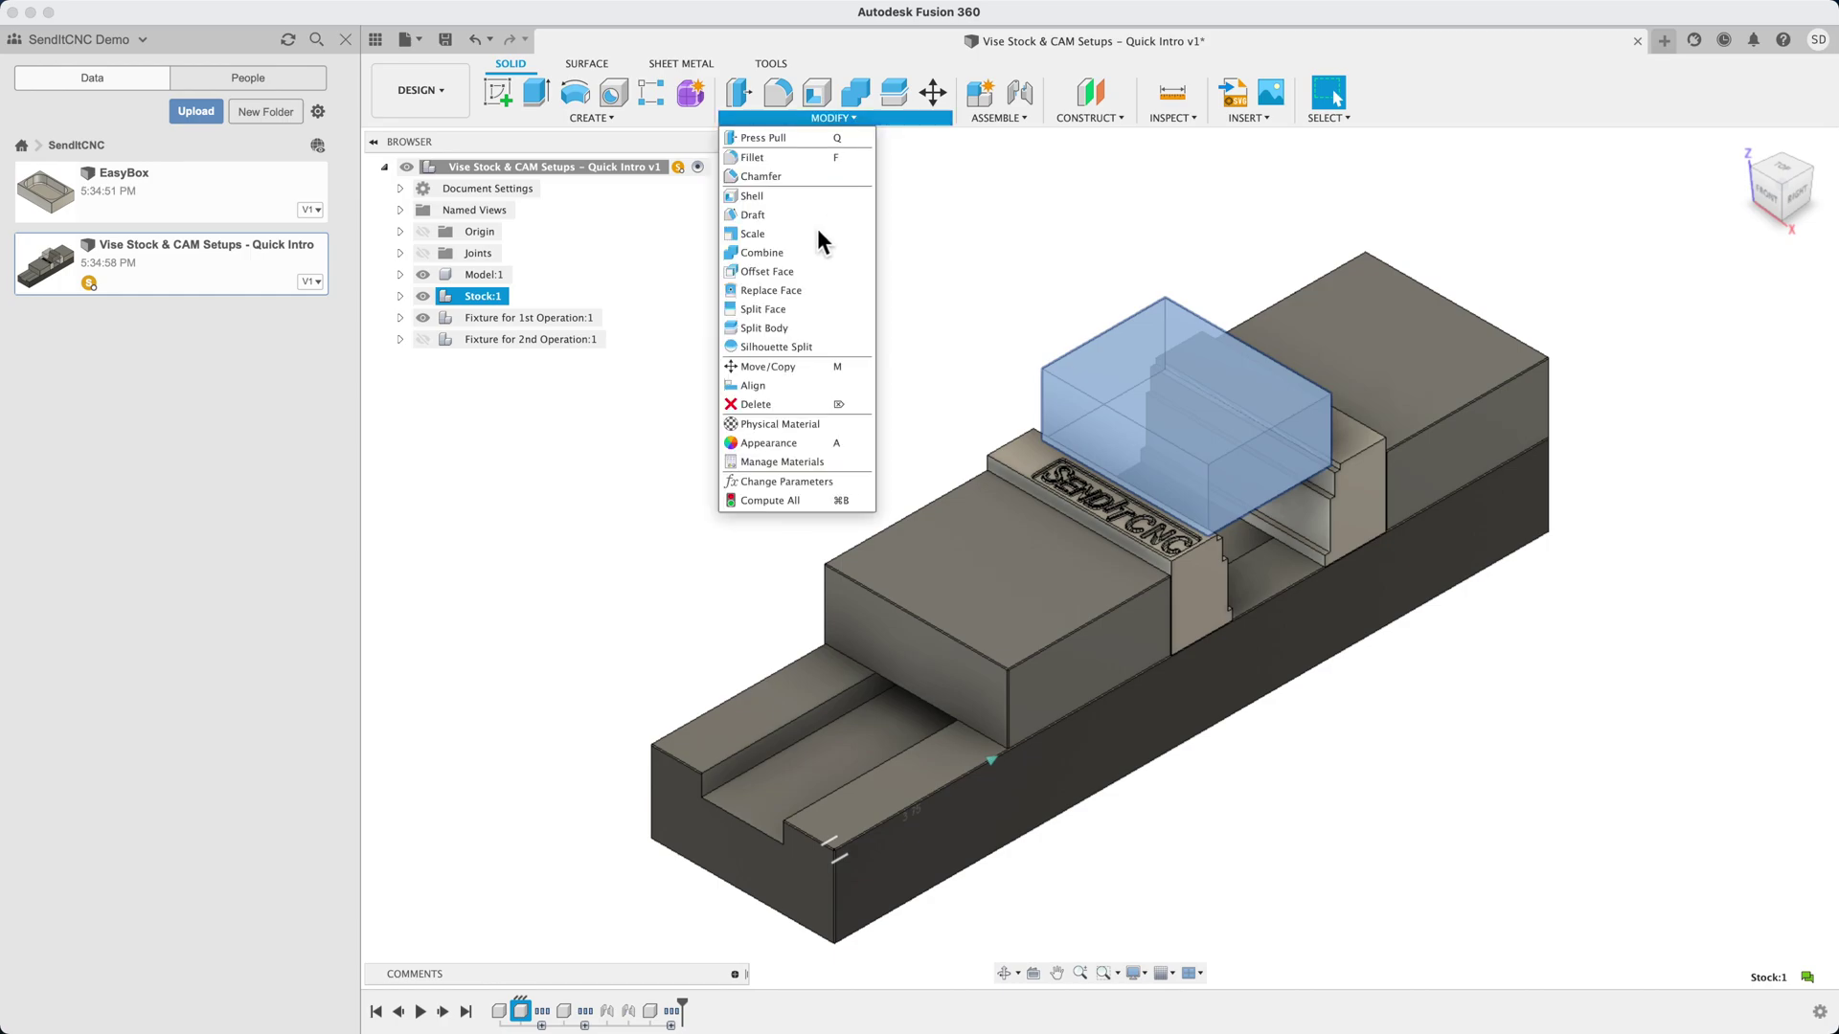
{"action": "left_click", "coordinate": [777, 475]}
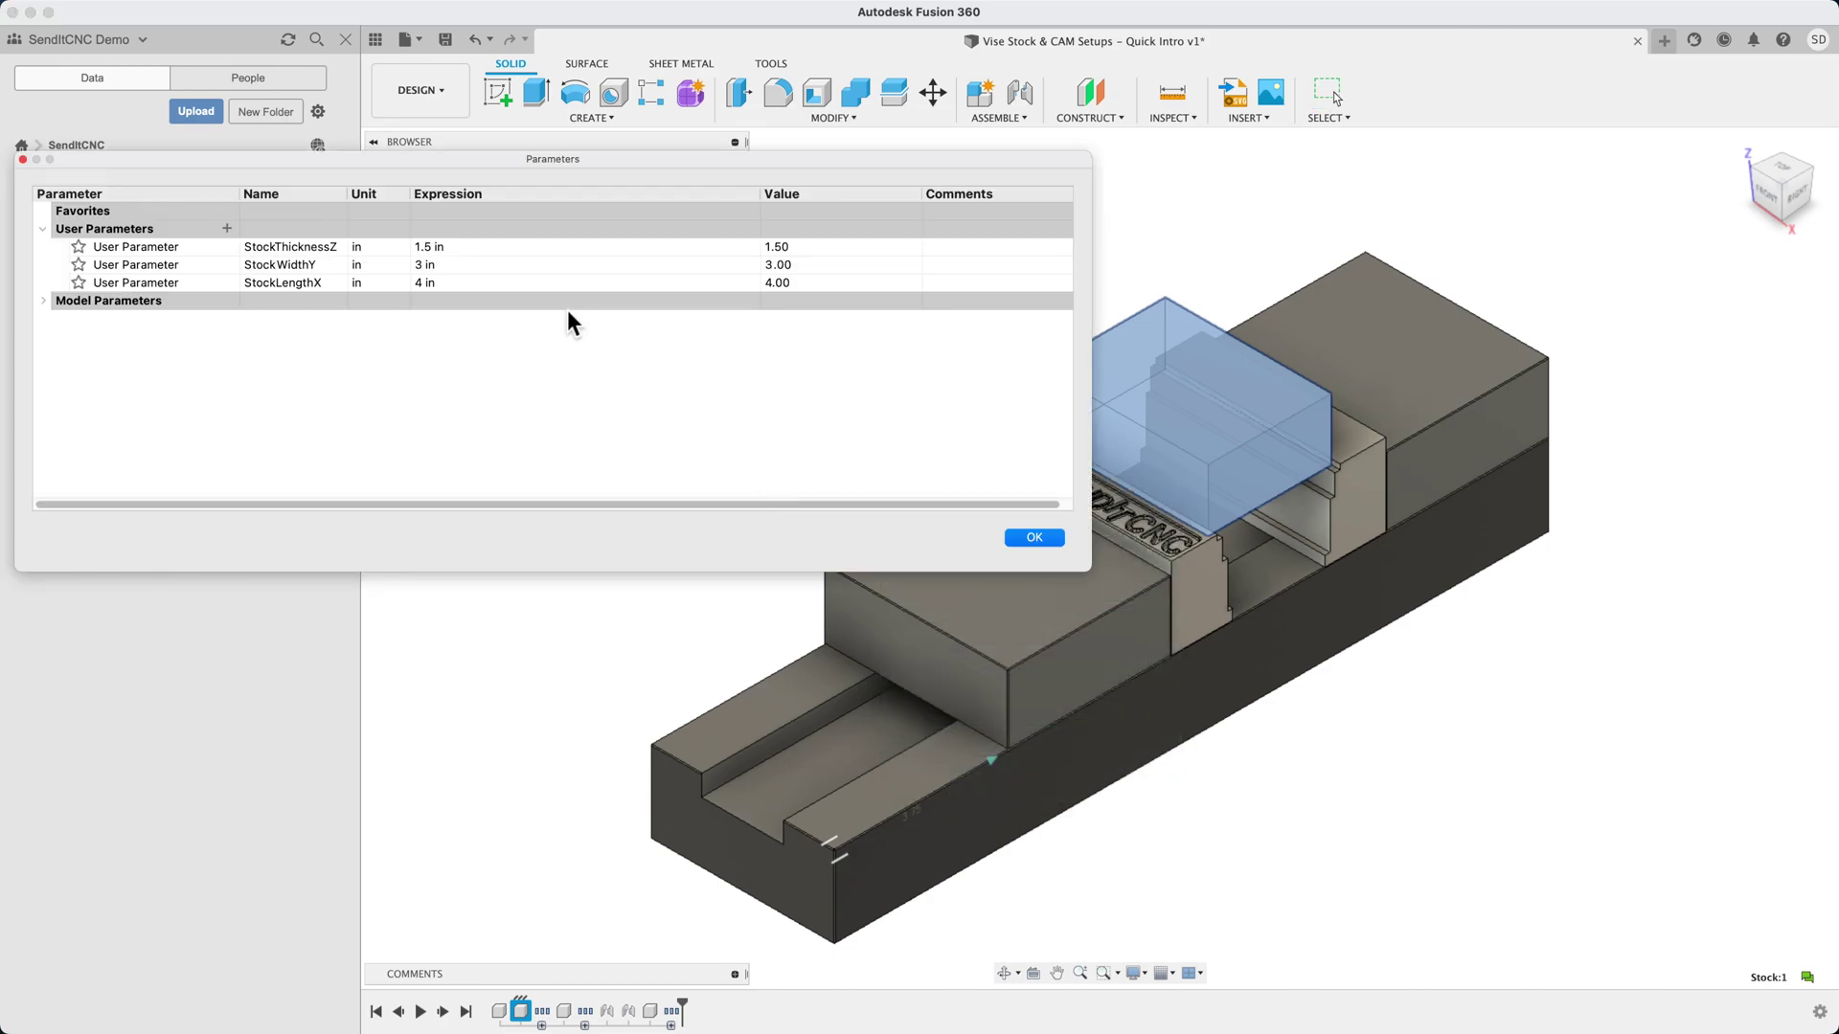
{"action": "left_click", "coordinate": [514, 248]}
{"action": "type", "text": "1"}
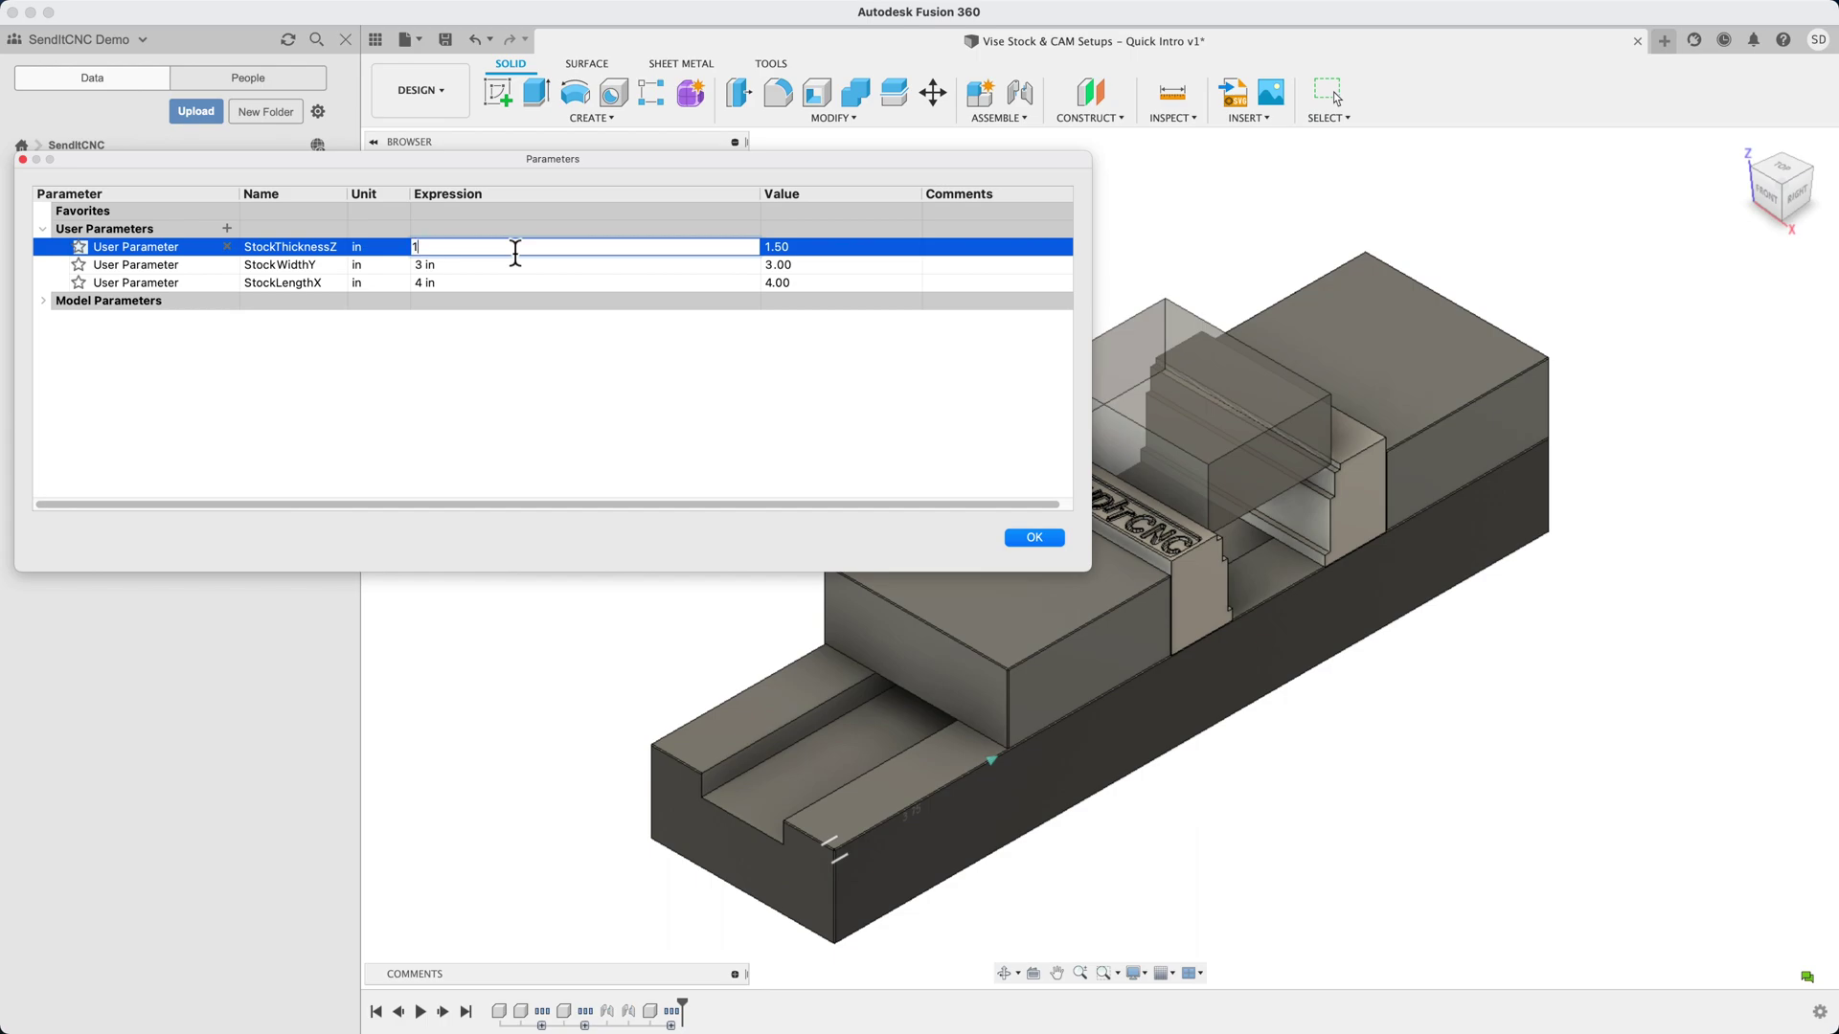
{"action": "key", "text": "Tab"}
{"action": "type", "text": "2"}
{"action": "key", "text": "Return"}
{"action": "type", "text": "3"}
{"action": "key", "text": "Return"}
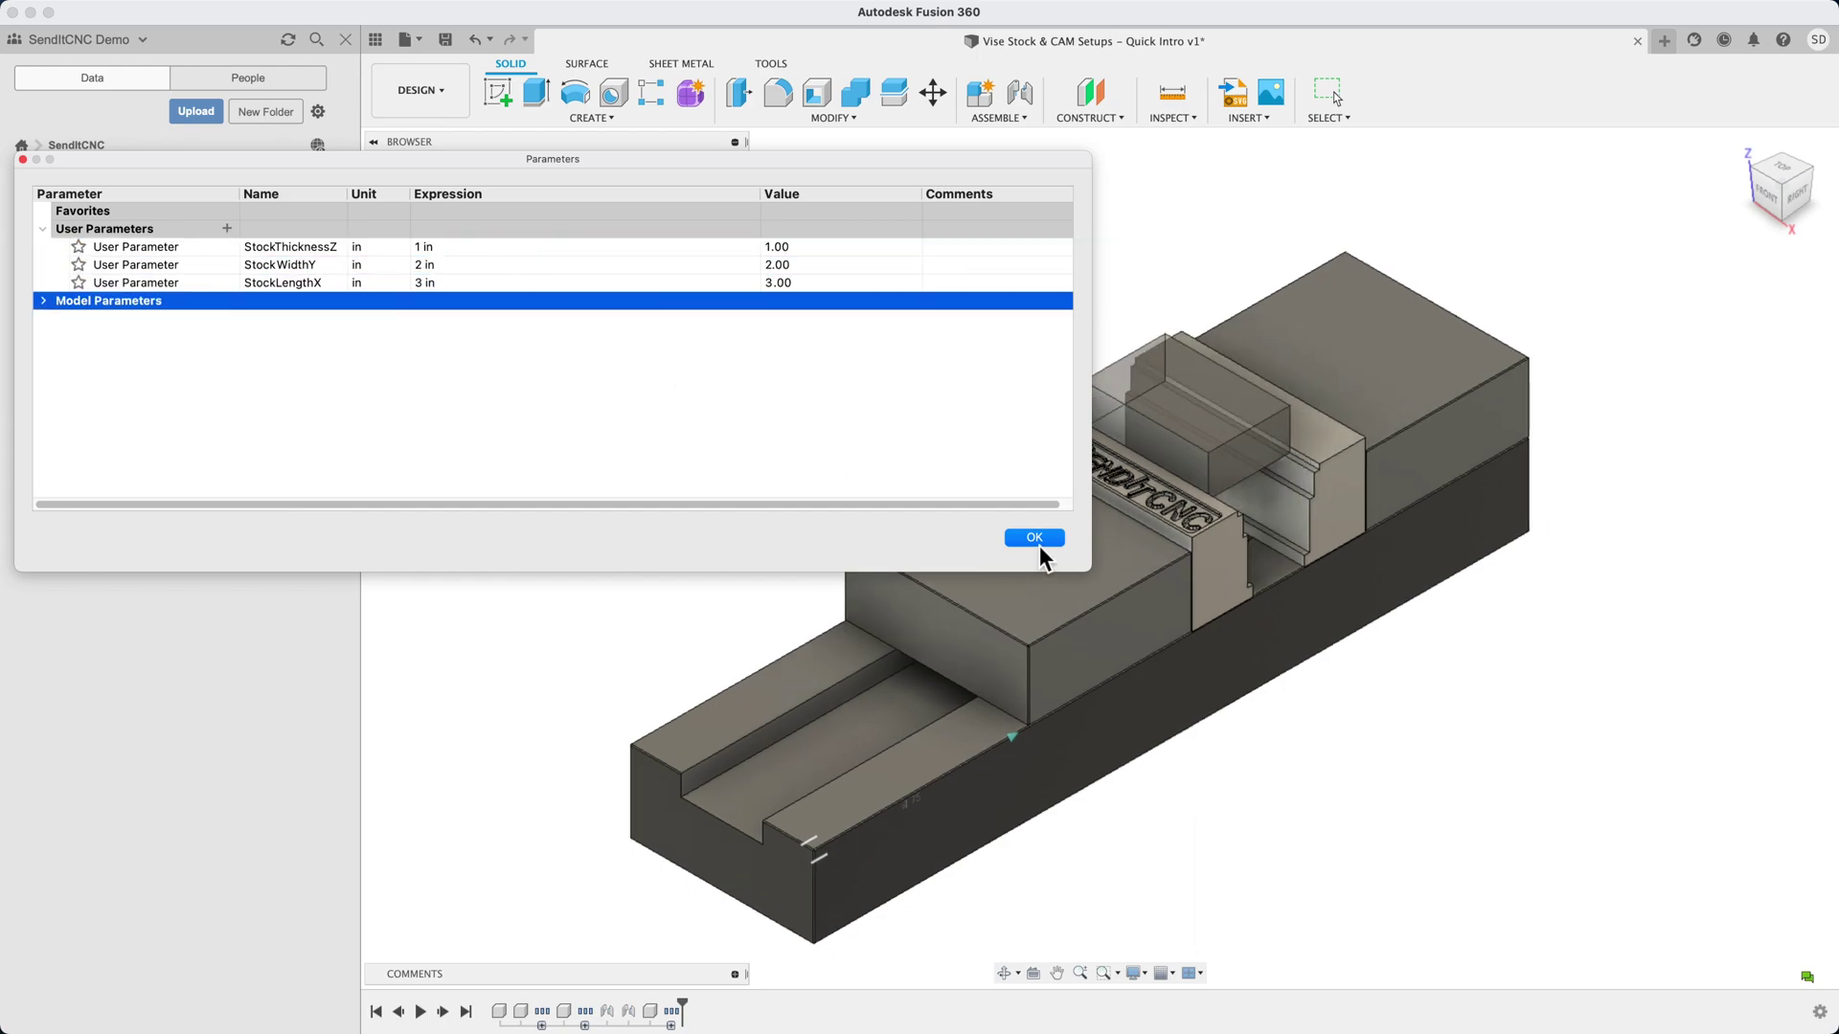
{"action": "left_click", "coordinate": [1036, 539]}
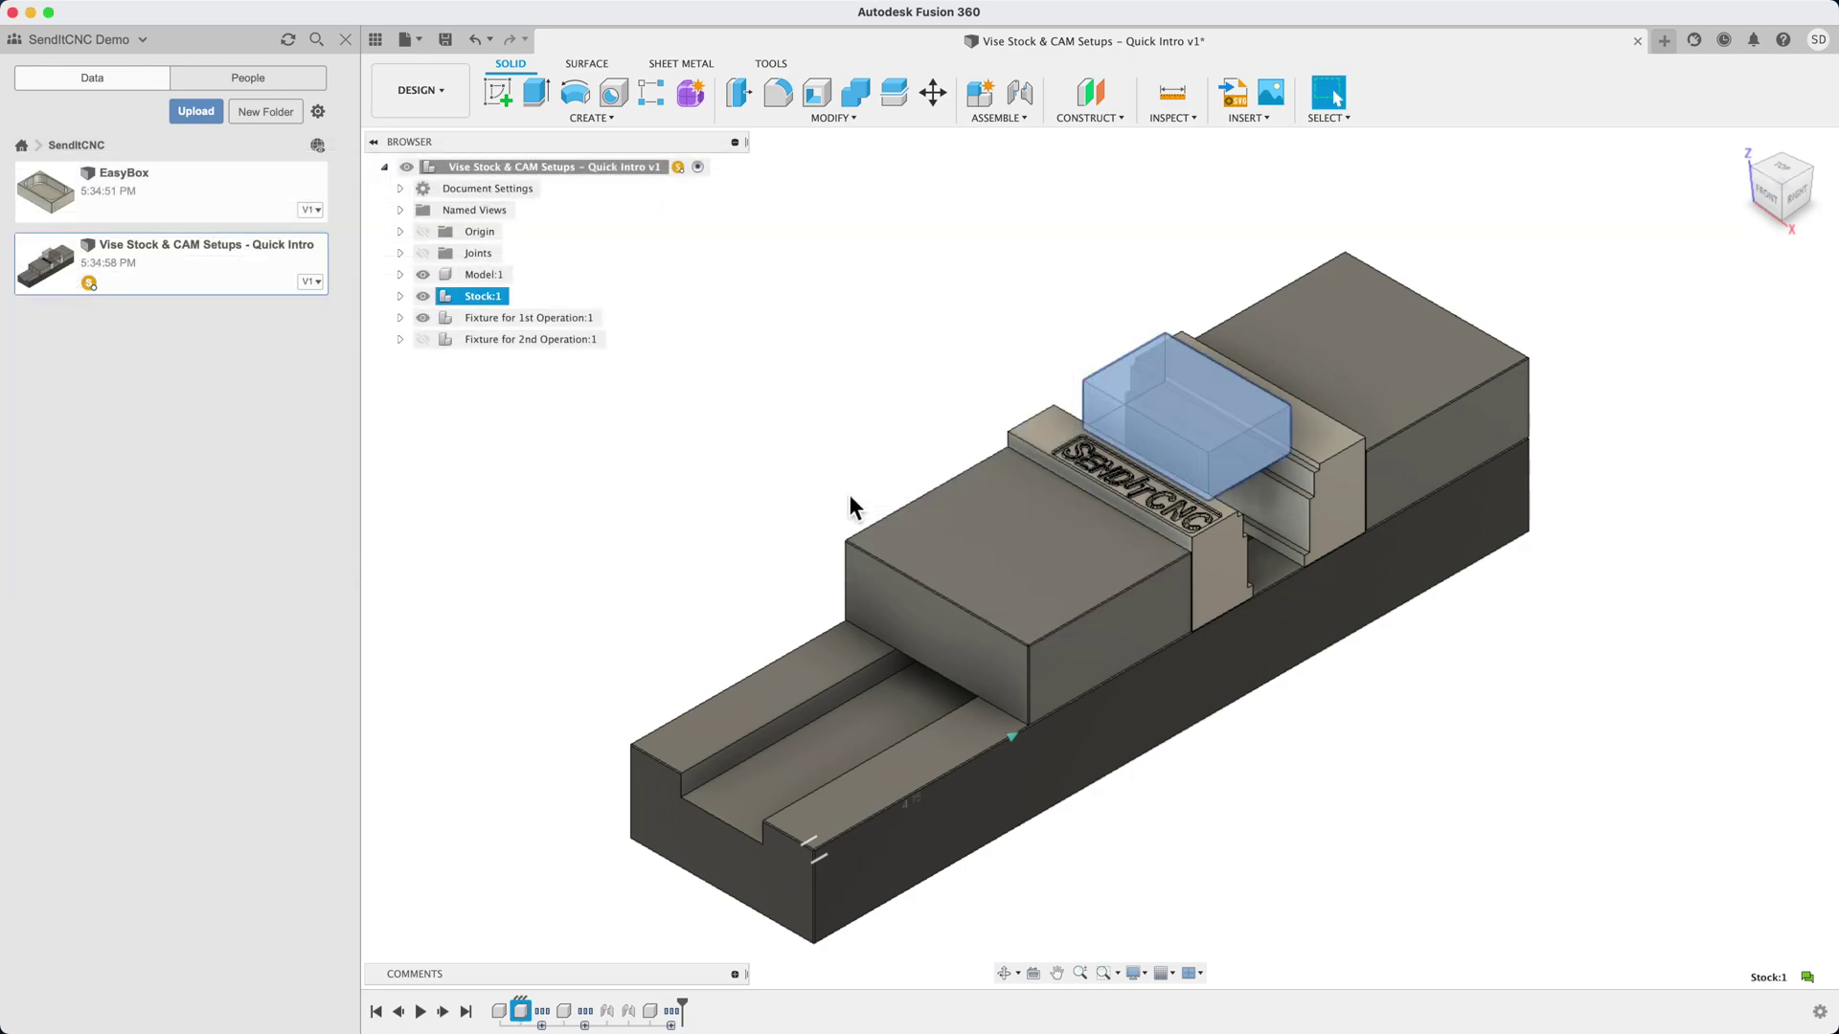
Insert EasyBox into the active Model:1 component and snap it onto the stock point to point
{"action": "left_click", "coordinate": [523, 275]}
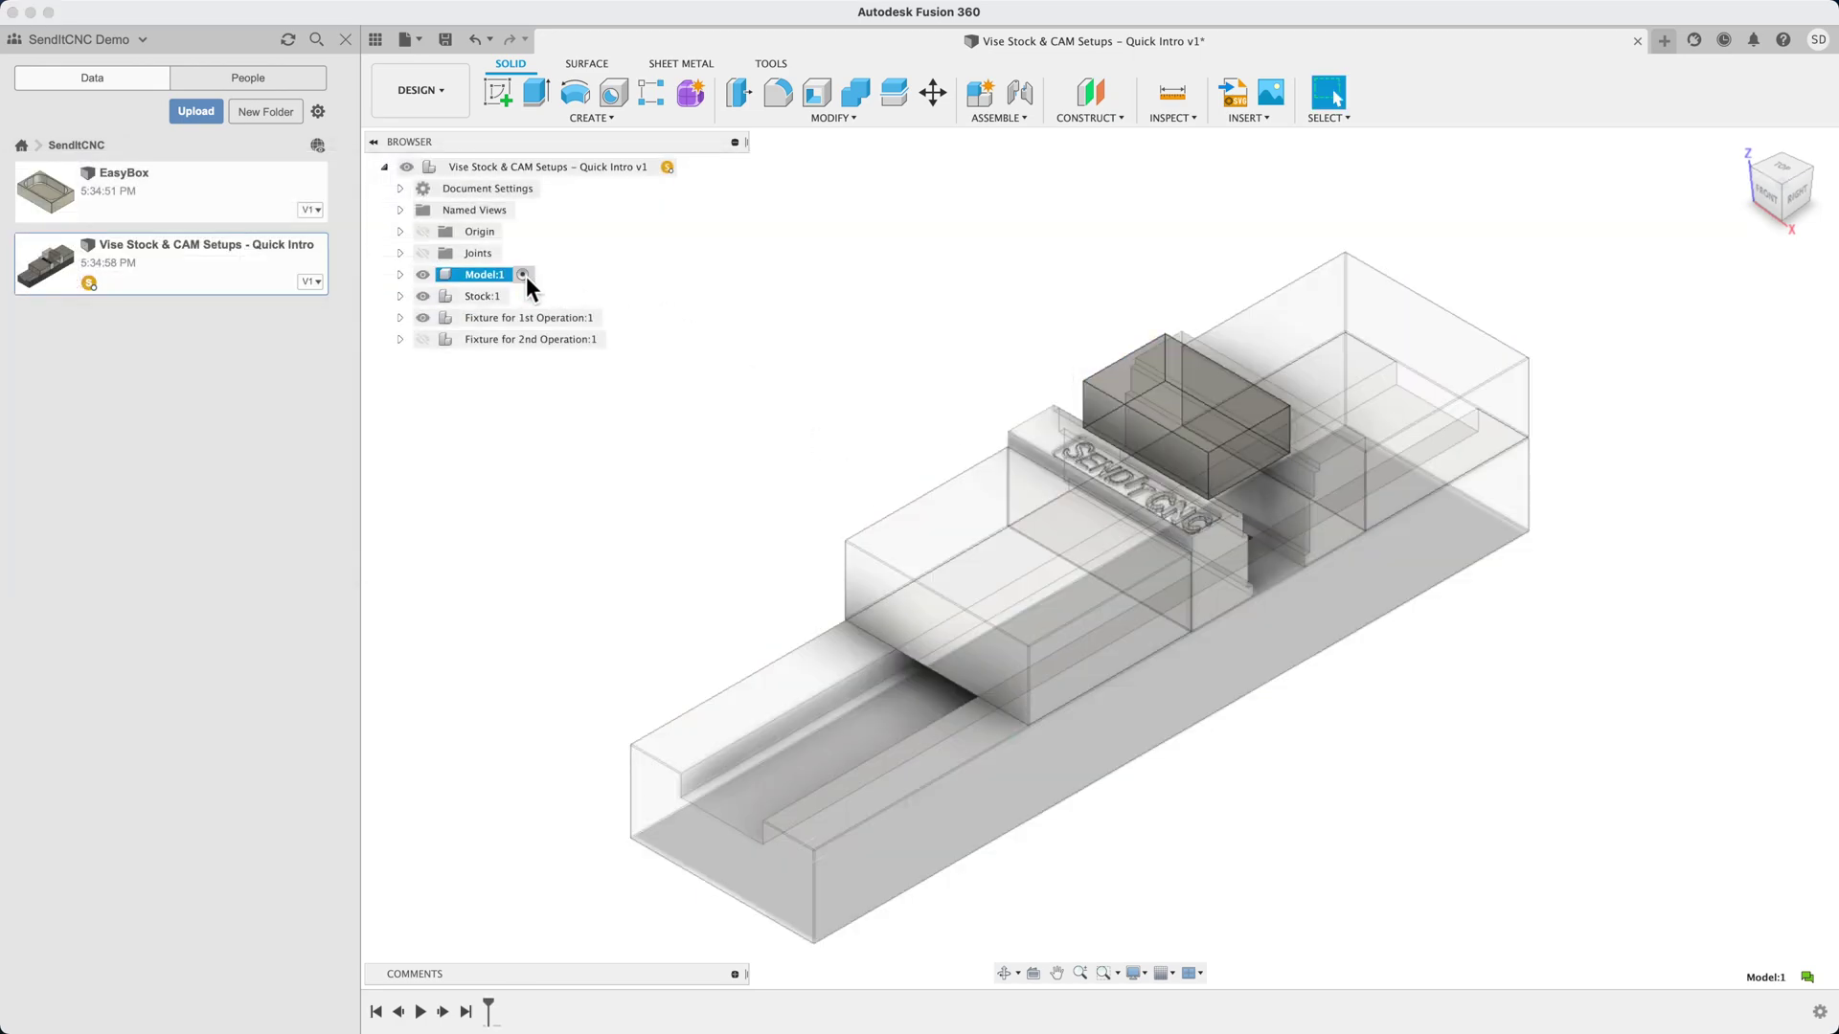
{"action": "right_click", "coordinate": [241, 204]}
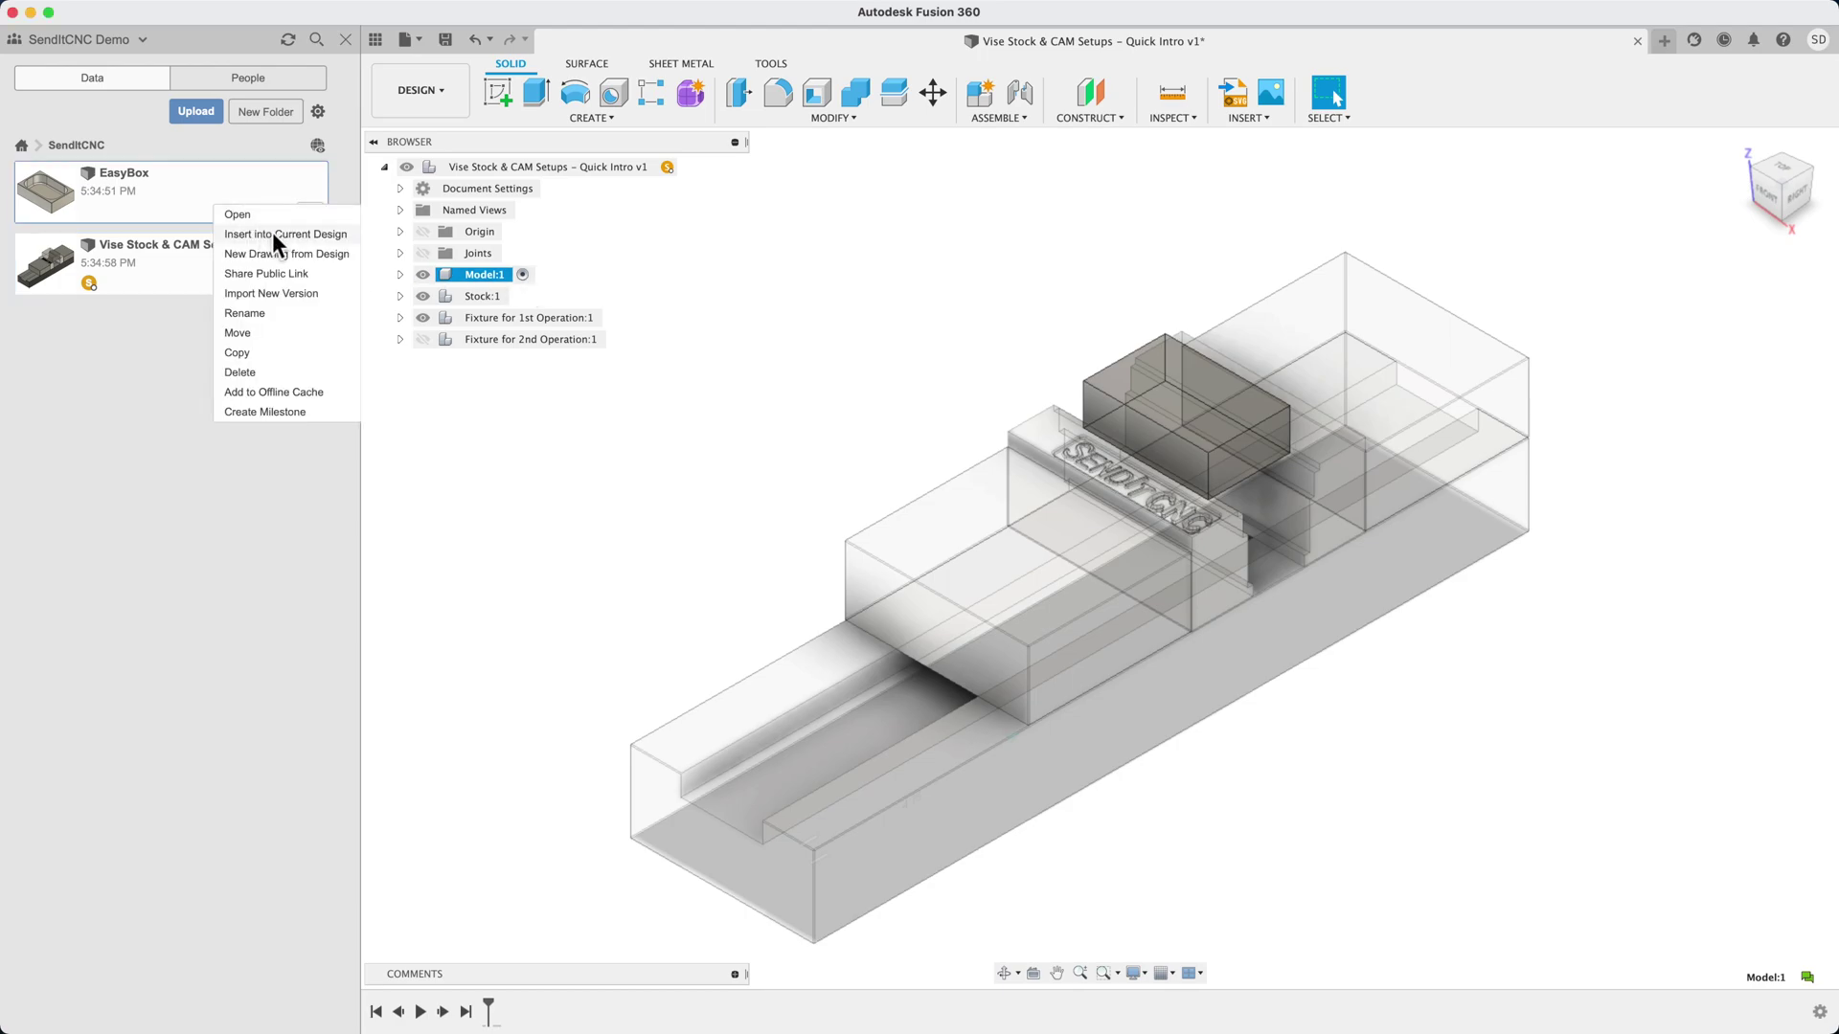
{"action": "left_click", "coordinate": [272, 233]}
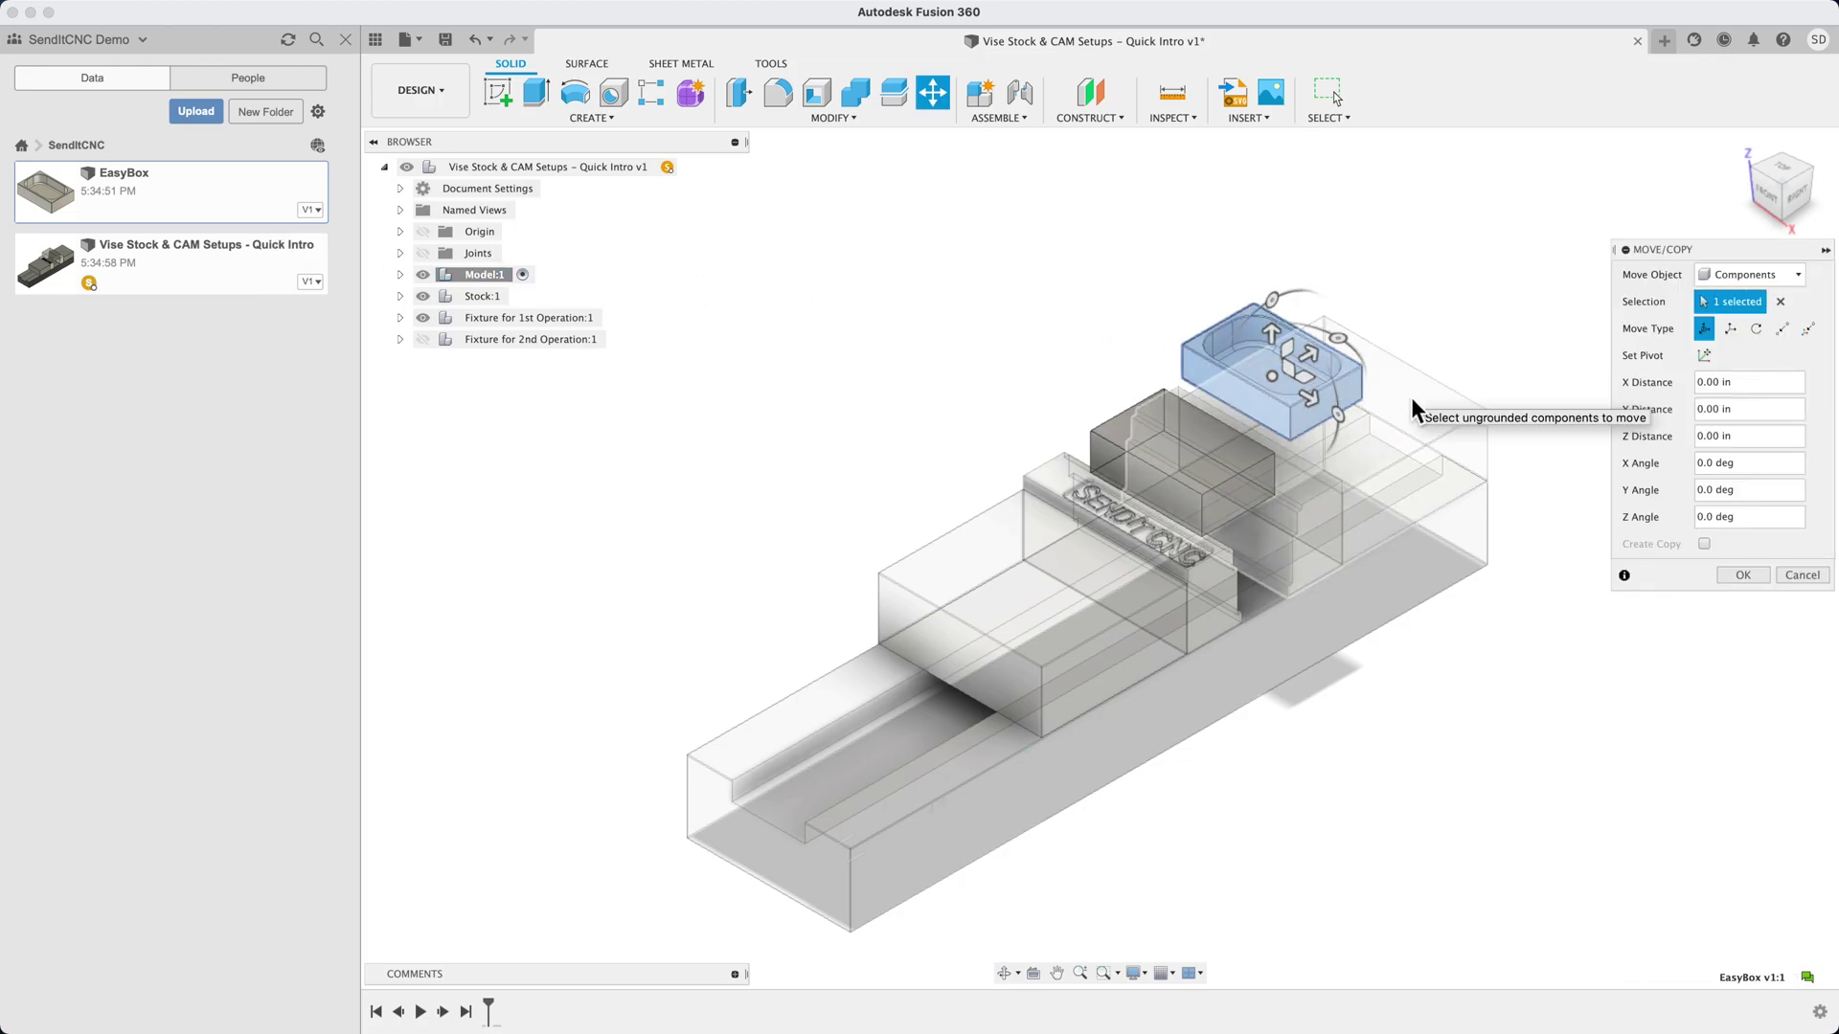
{"action": "scroll", "coordinate": [1410, 396], "scroll_direction": "up", "scroll_amount": 5}
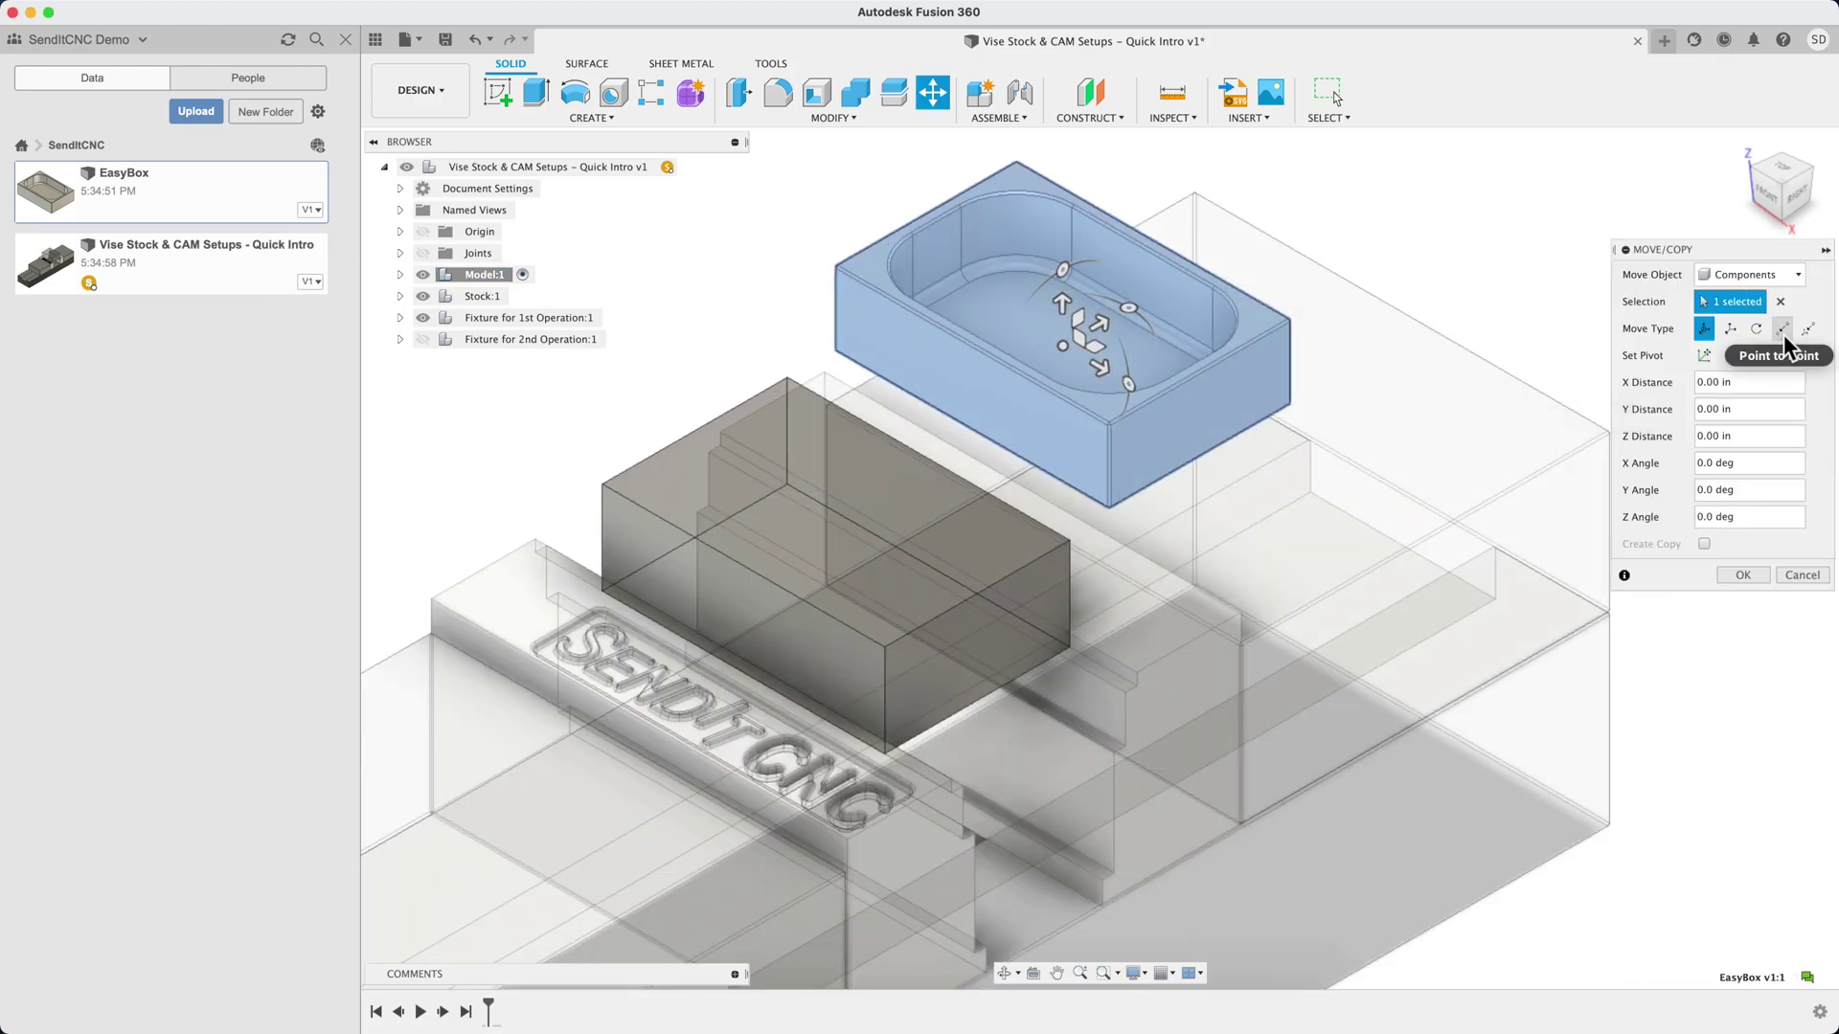
{"action": "left_click", "coordinate": [1782, 331]}
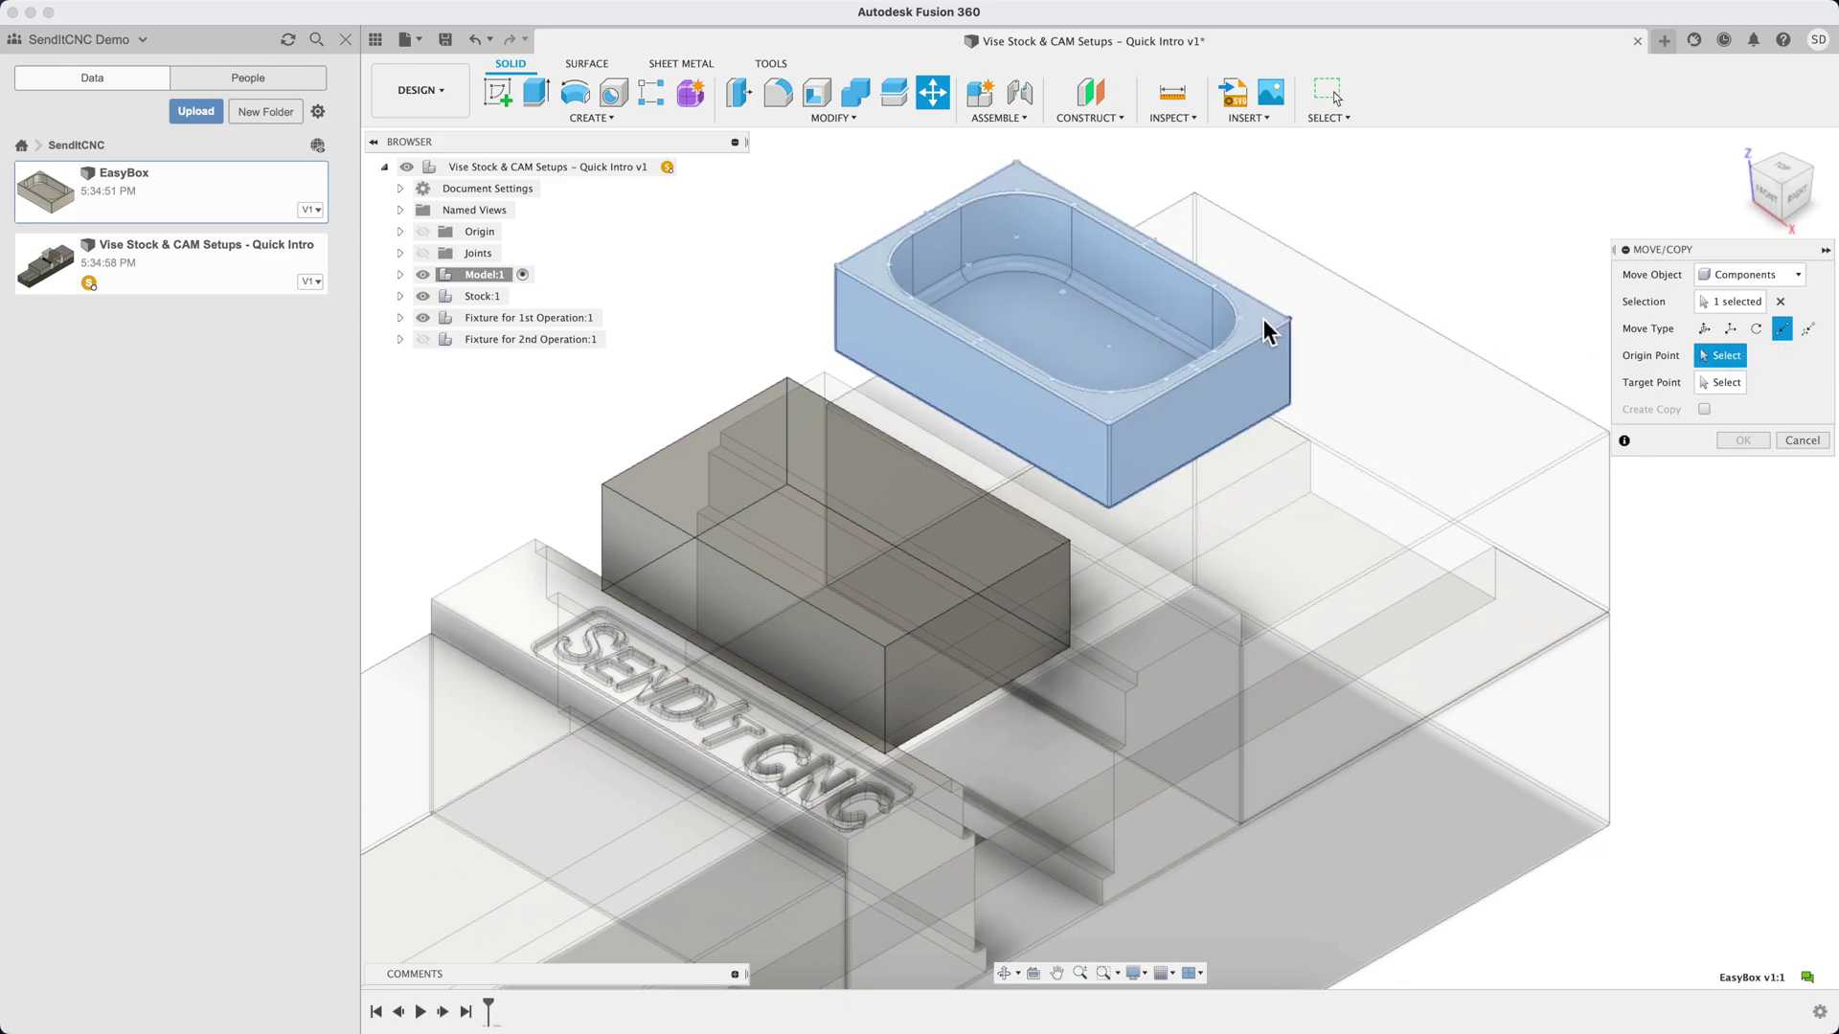
{"action": "left_click", "coordinate": [1067, 291]}
{"action": "left_click", "coordinate": [835, 513]}
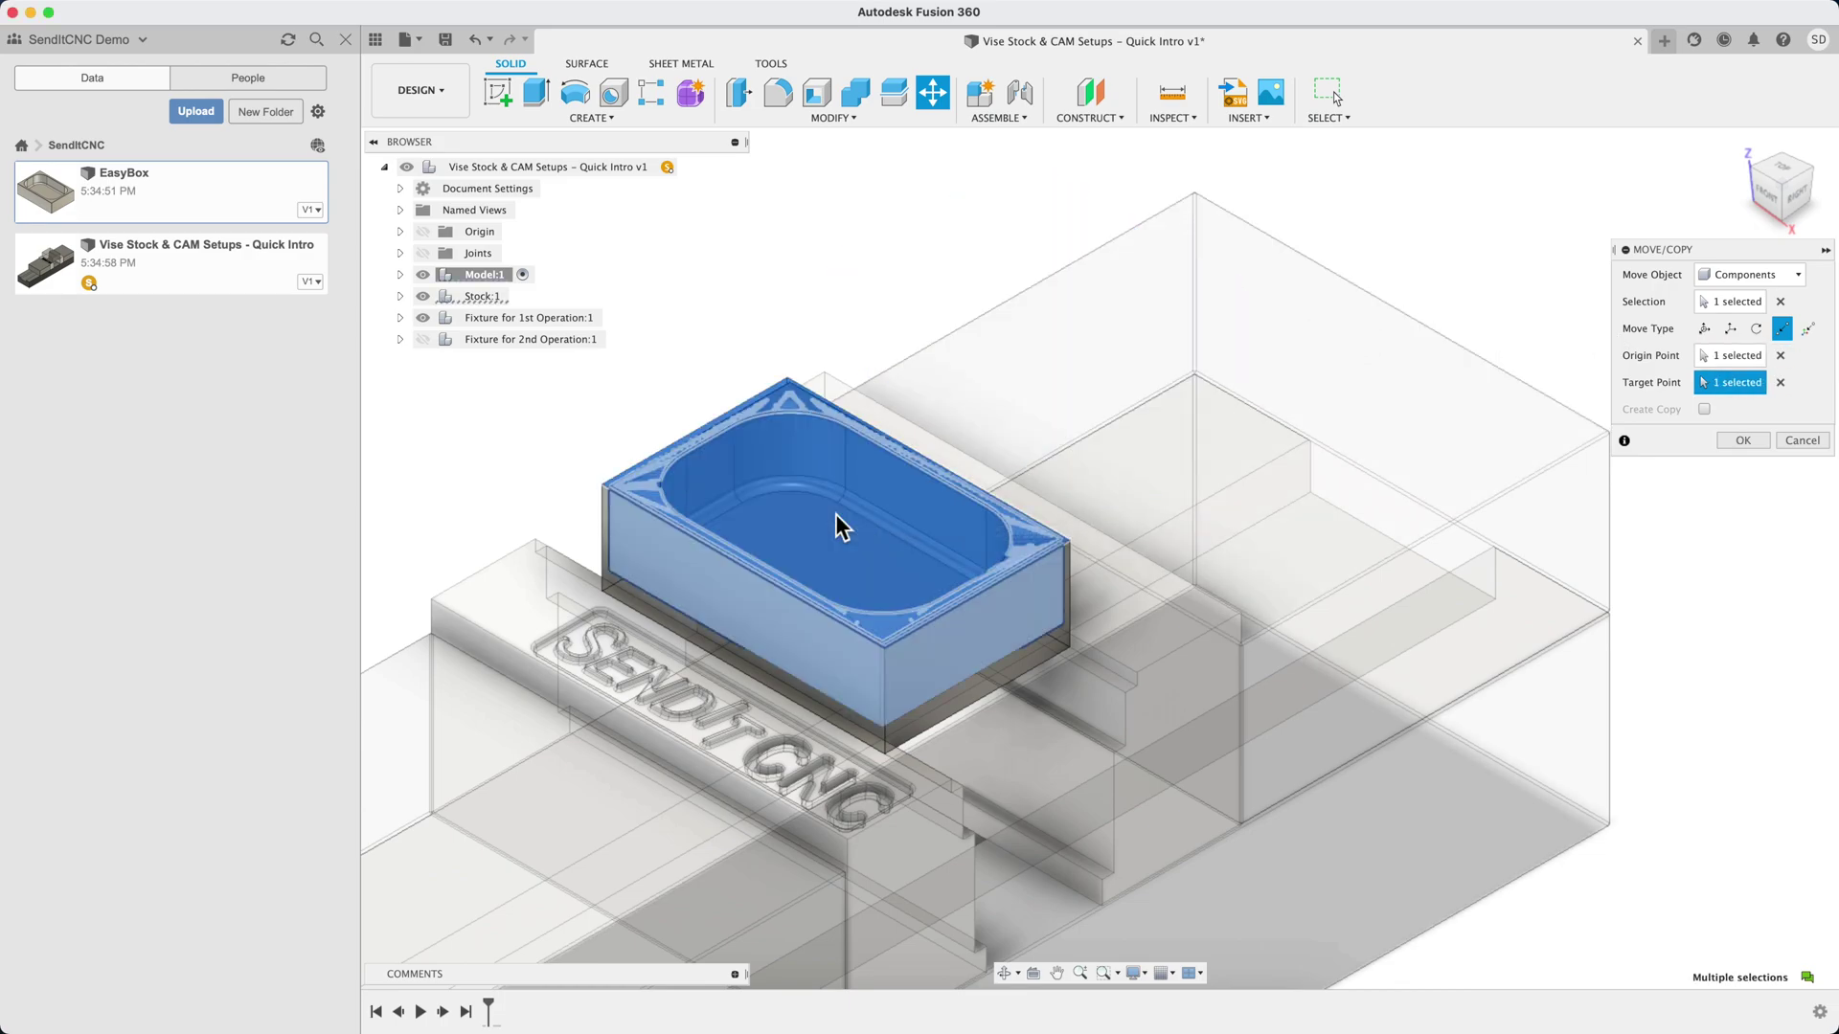
Offset the EasyBox -0.015 in along Z and return to the home view
{"action": "left_click", "coordinate": [1783, 187]}
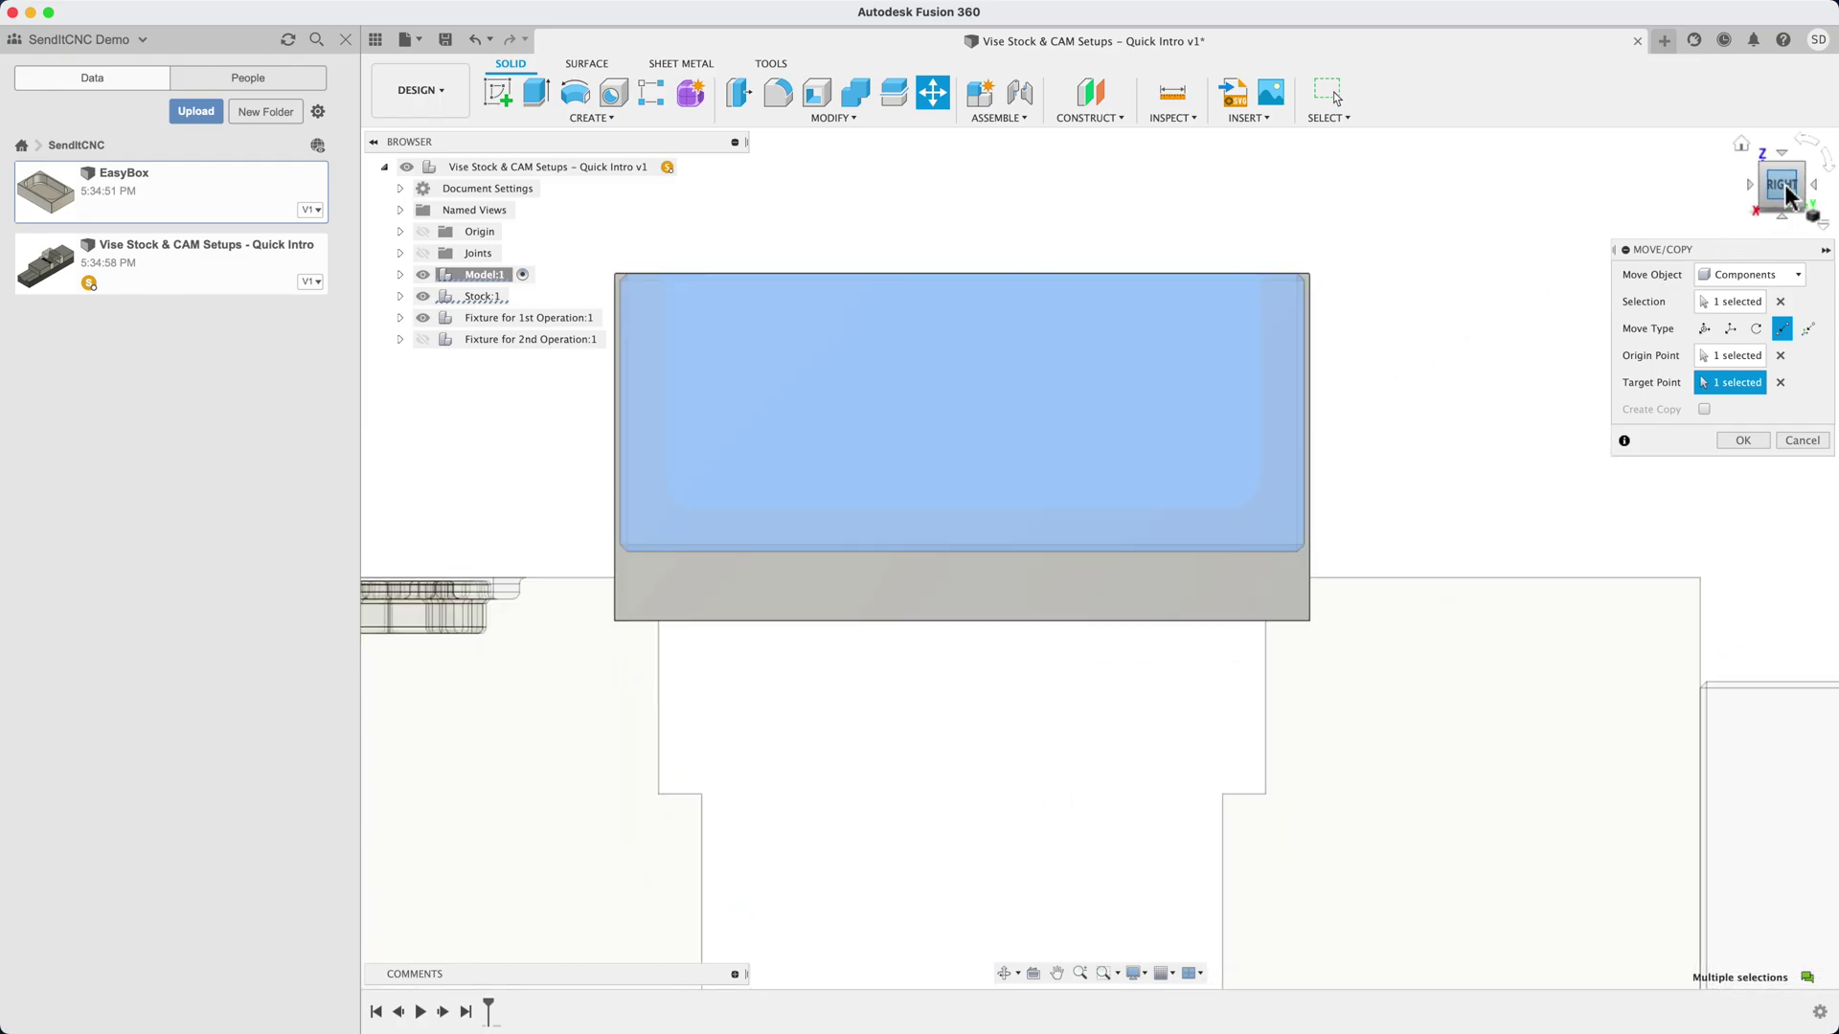
{"action": "left_click", "coordinate": [1728, 330]}
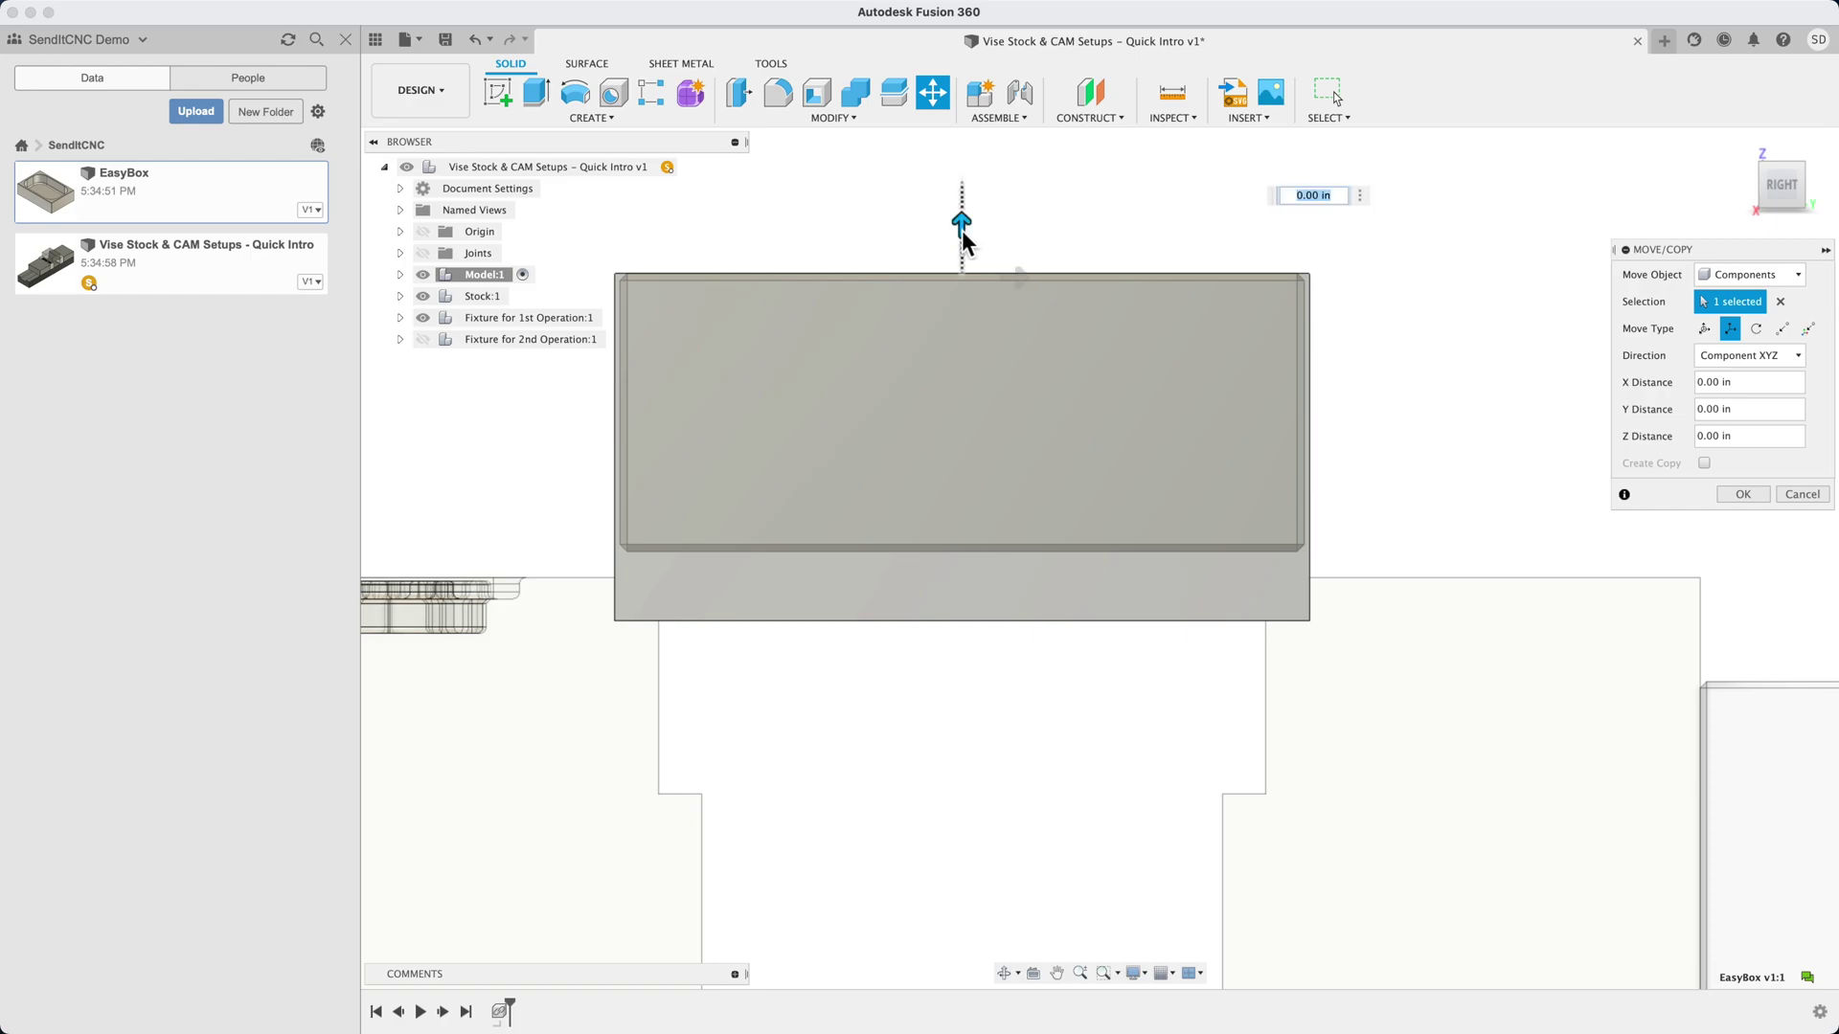
{"action": "left_click_drag", "start_coordinate": [961, 230], "coordinate": [962, 238]}
{"action": "type", "text": "-.015"}
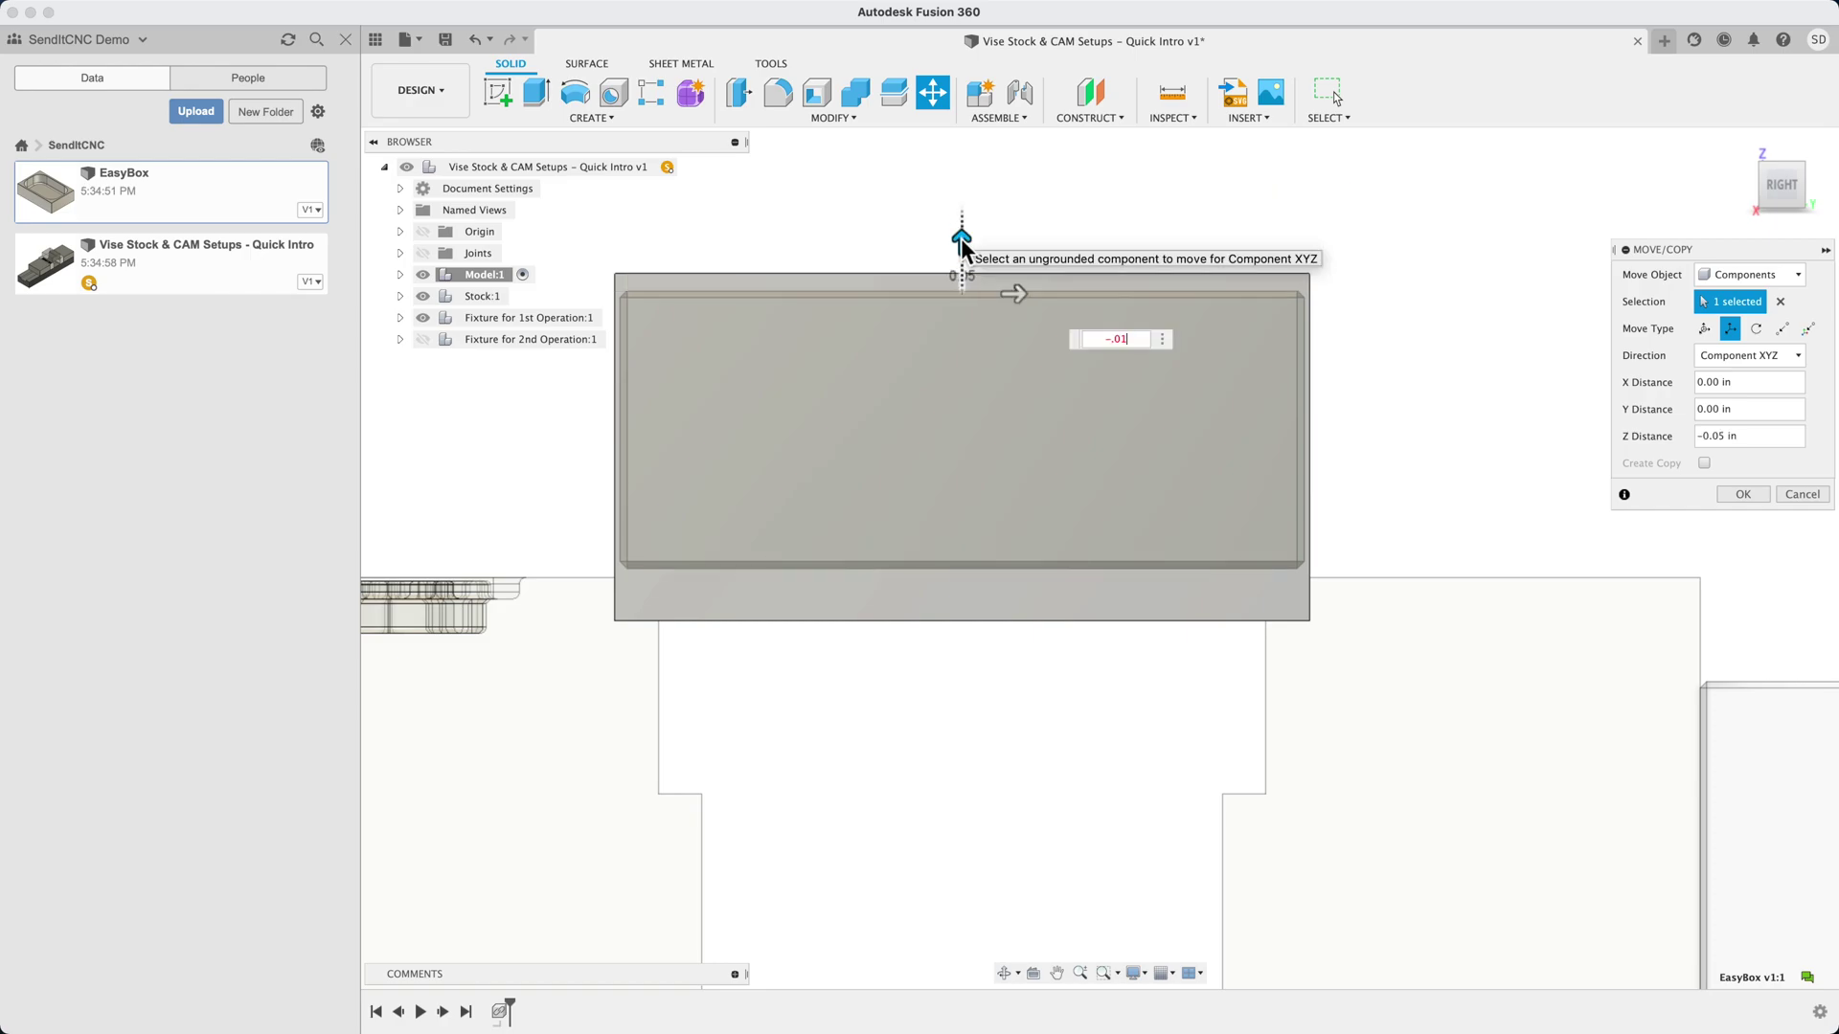
{"action": "key", "text": "Return"}
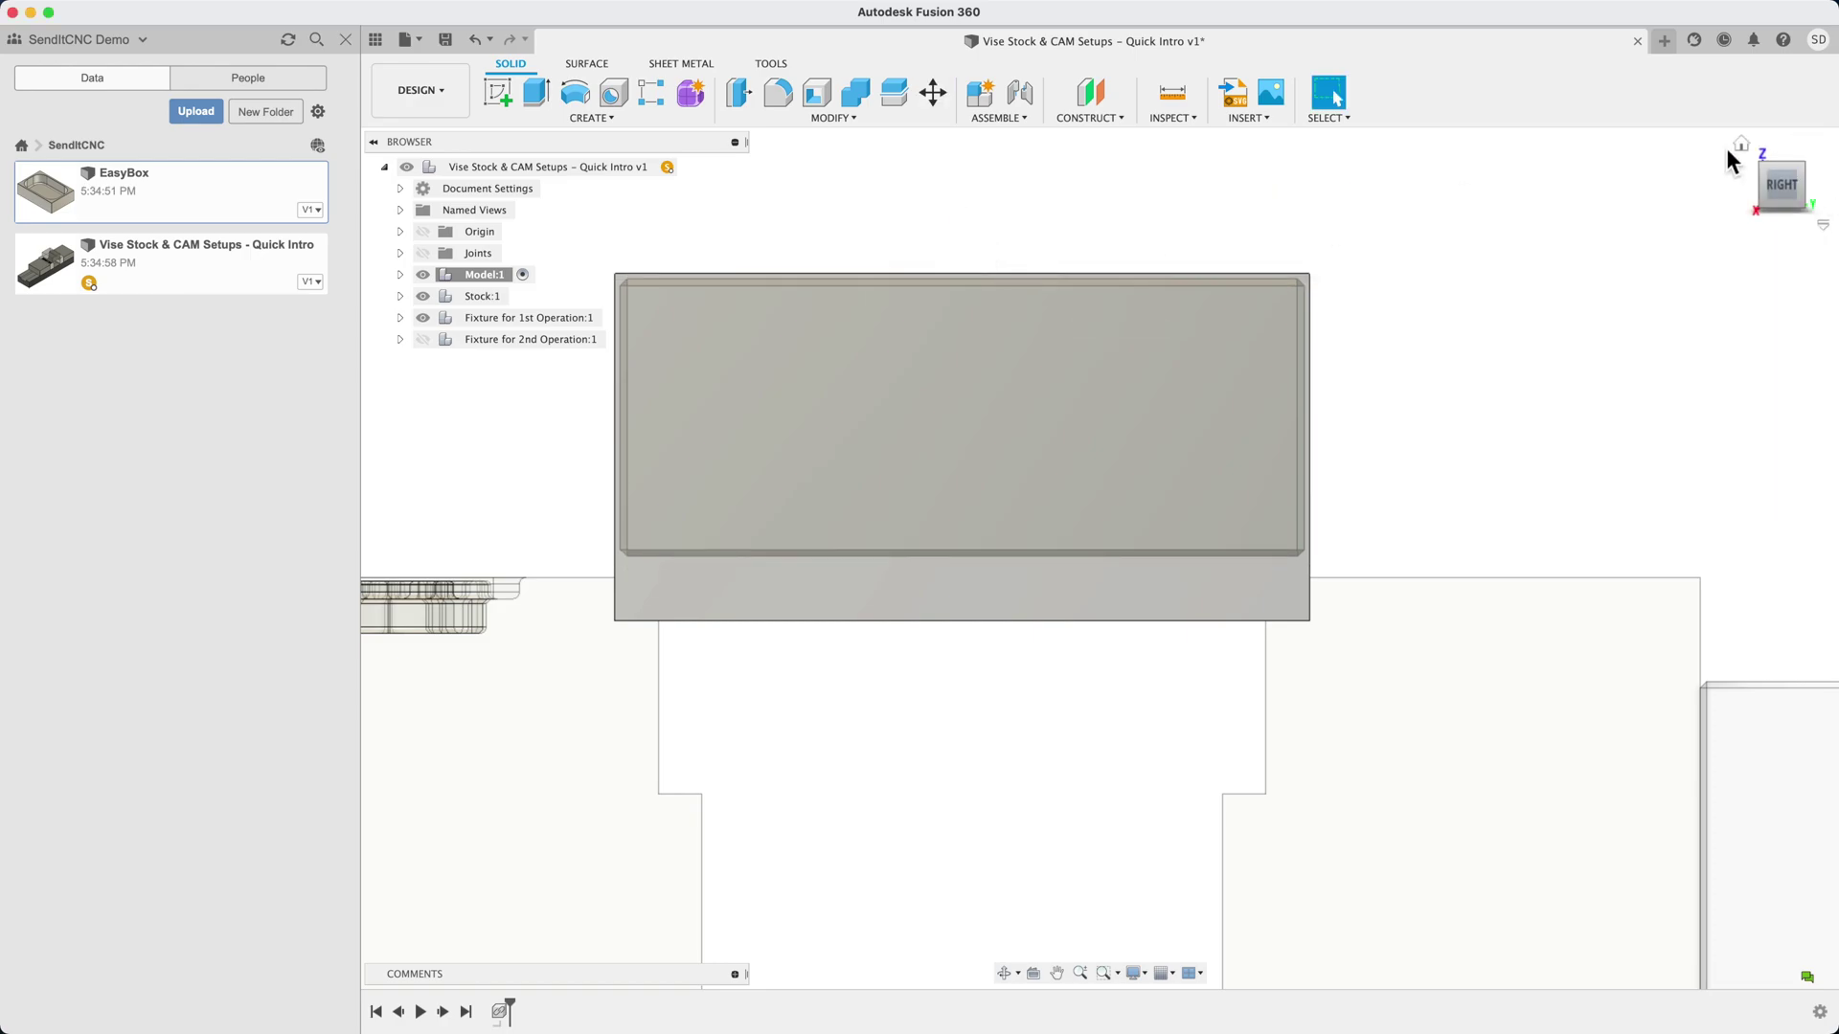
{"action": "left_click", "coordinate": [1740, 159]}
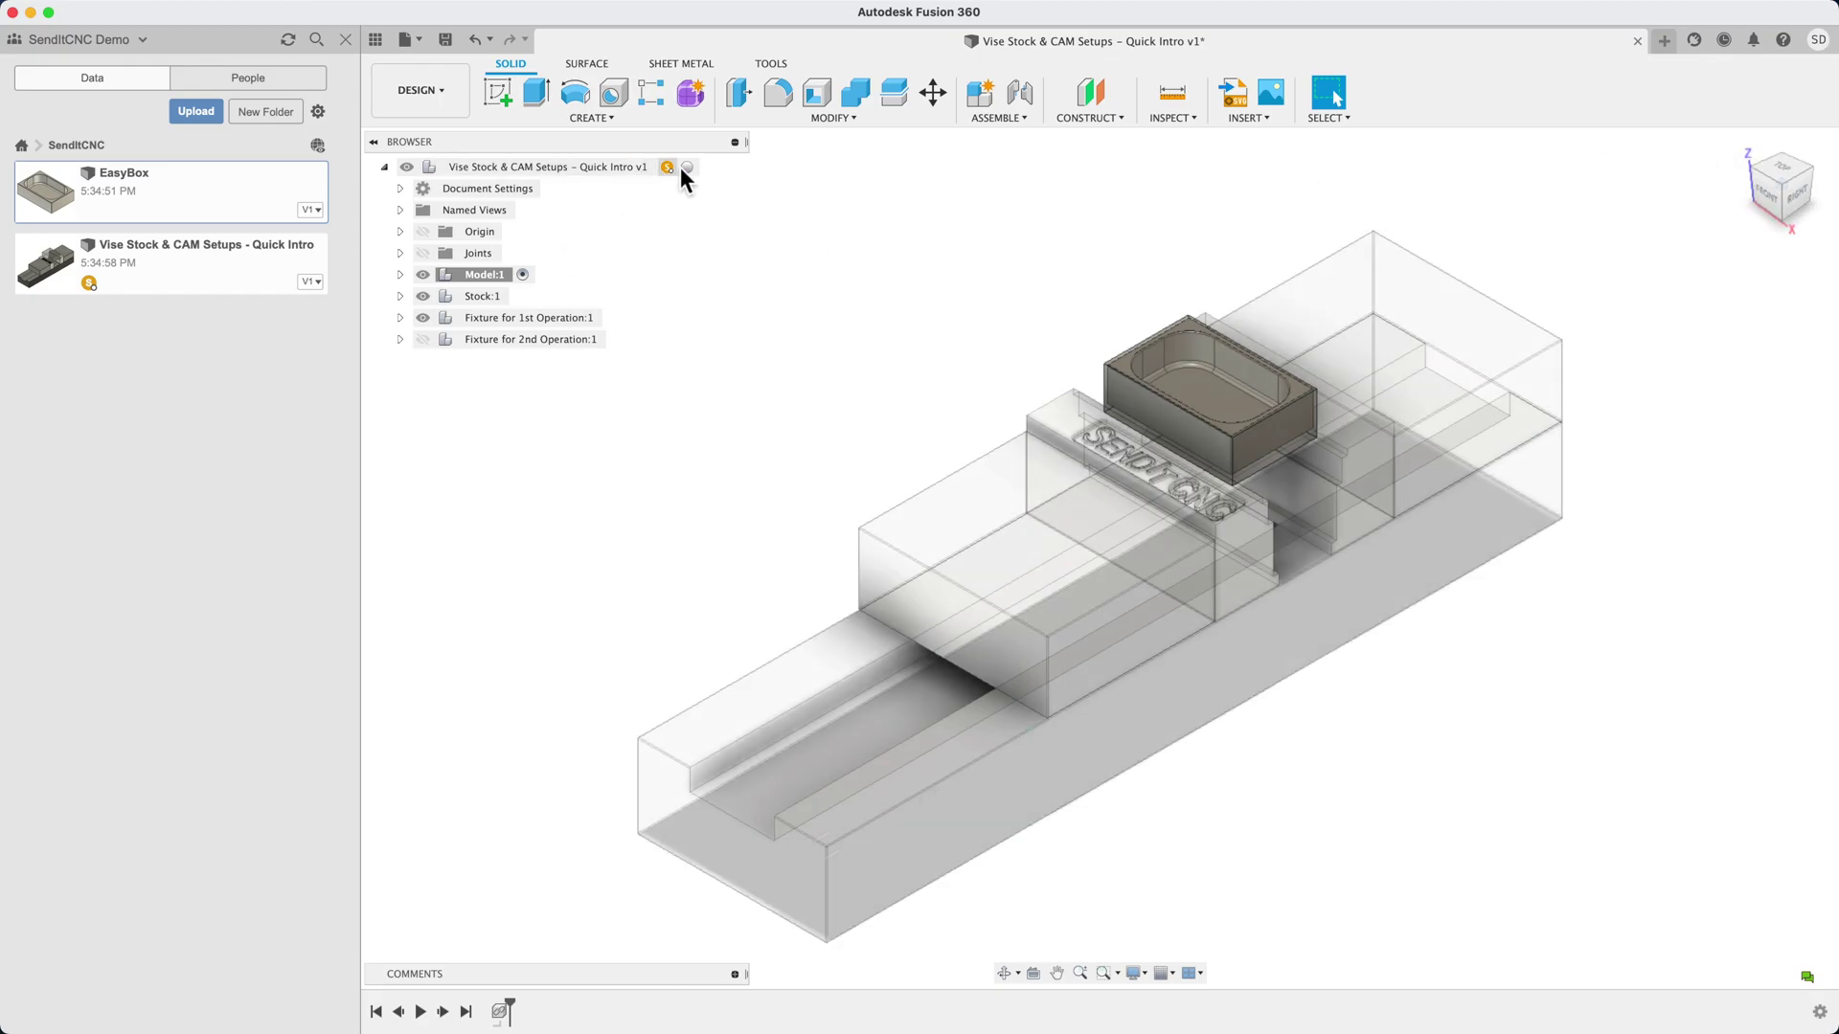
Save the root assembly as 'EasyBox 1st Op' and move to the Manufacture workspace
{"action": "left_click", "coordinate": [688, 169]}
{"action": "left_click", "coordinate": [406, 39]}
{"action": "left_click", "coordinate": [430, 237]}
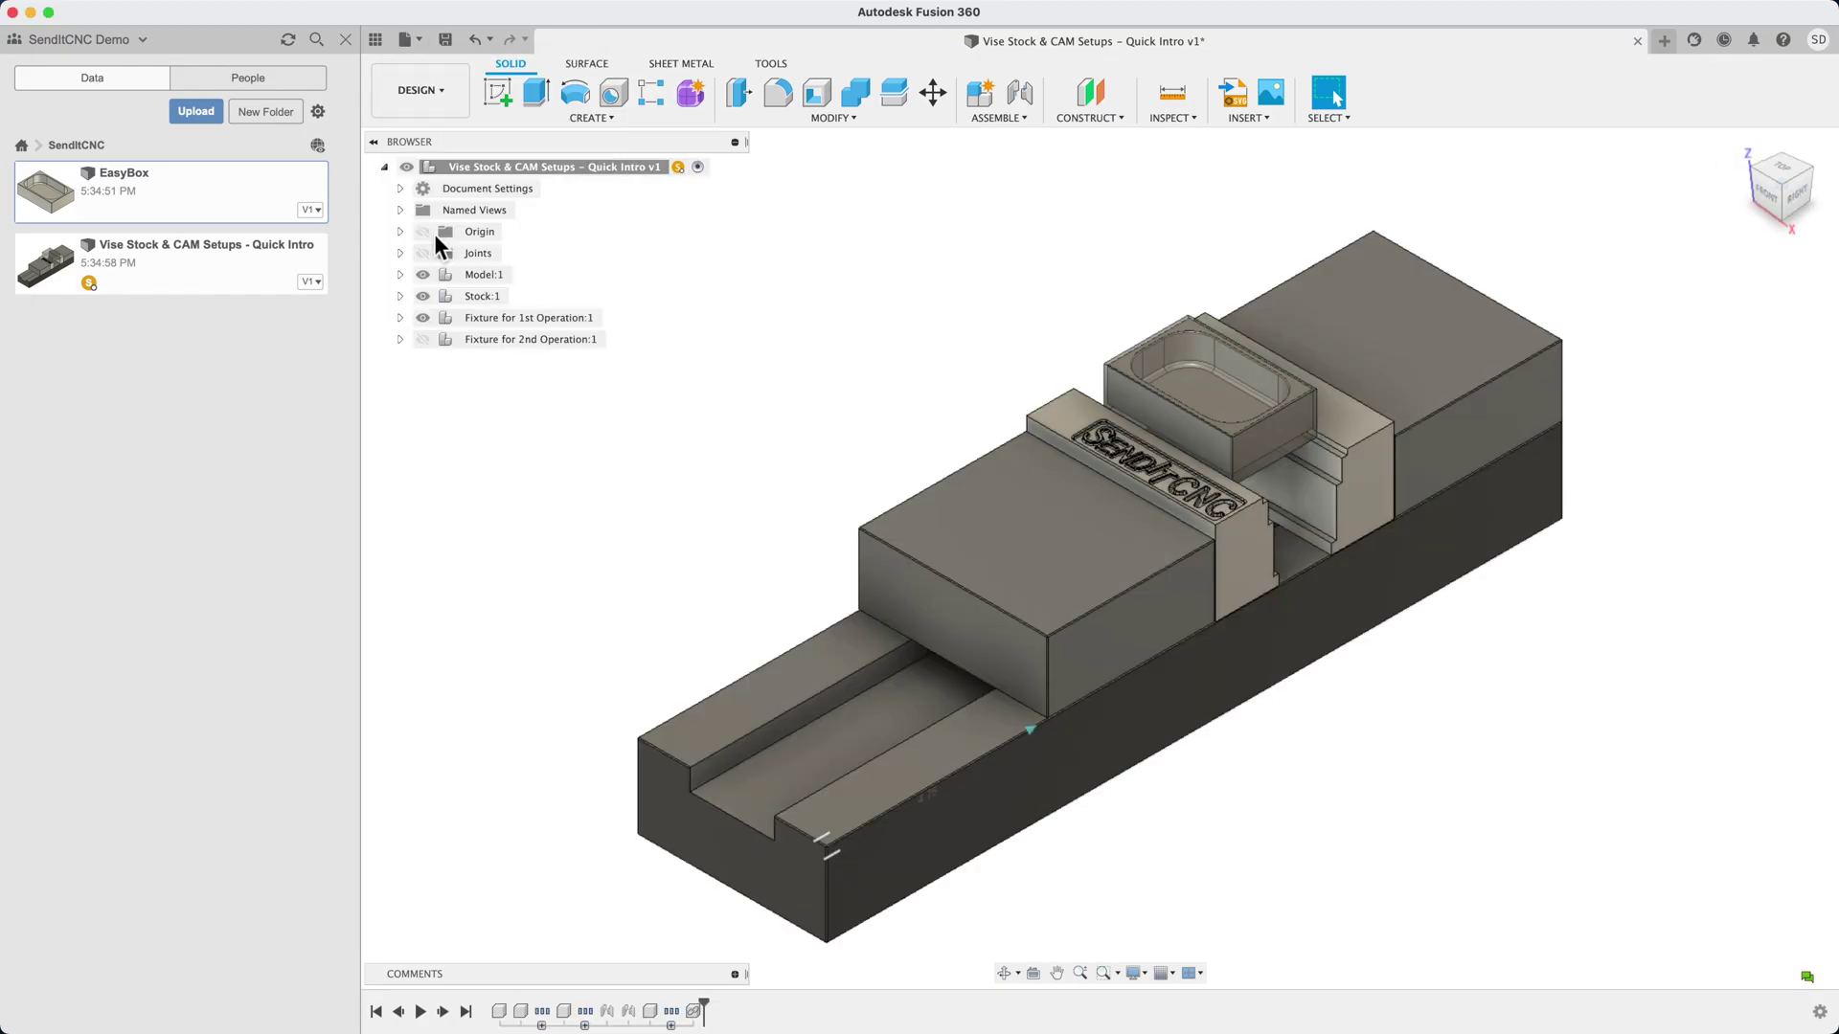
{"action": "type", "text": "Easy"}
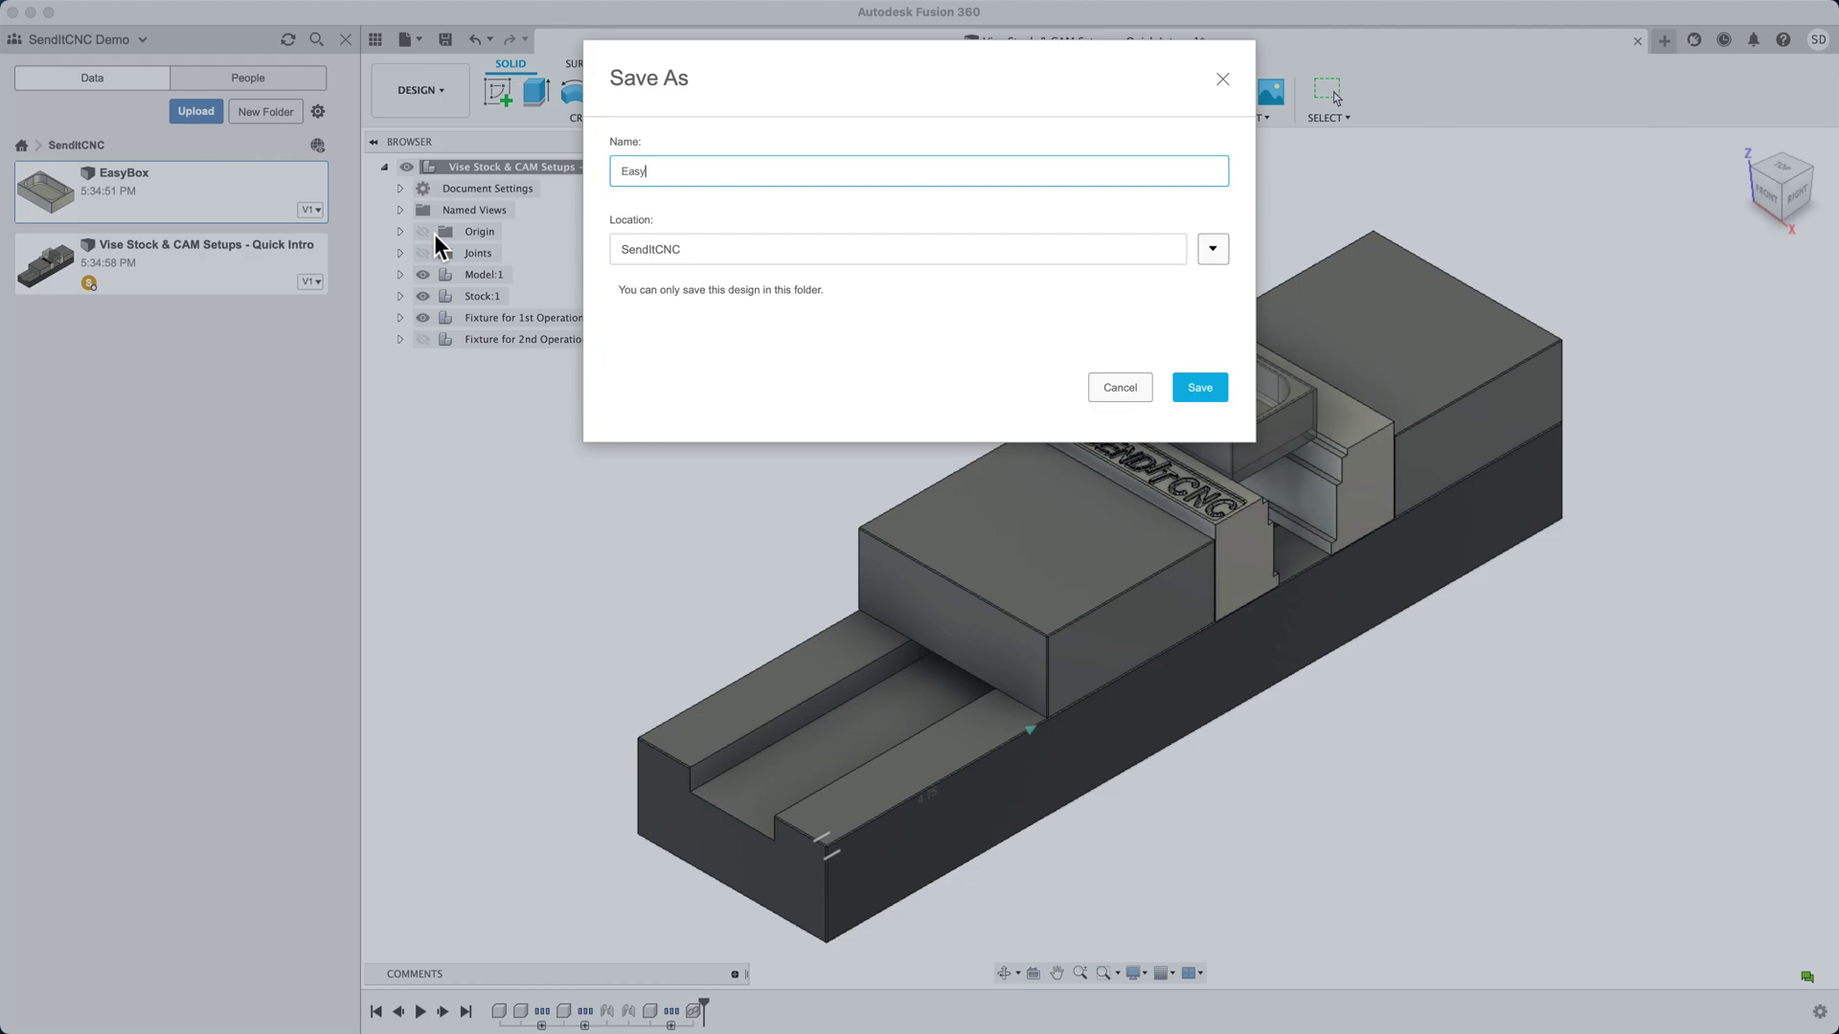
{"action": "type", "text": "Box 1st Op"}
{"action": "key", "text": "Return"}
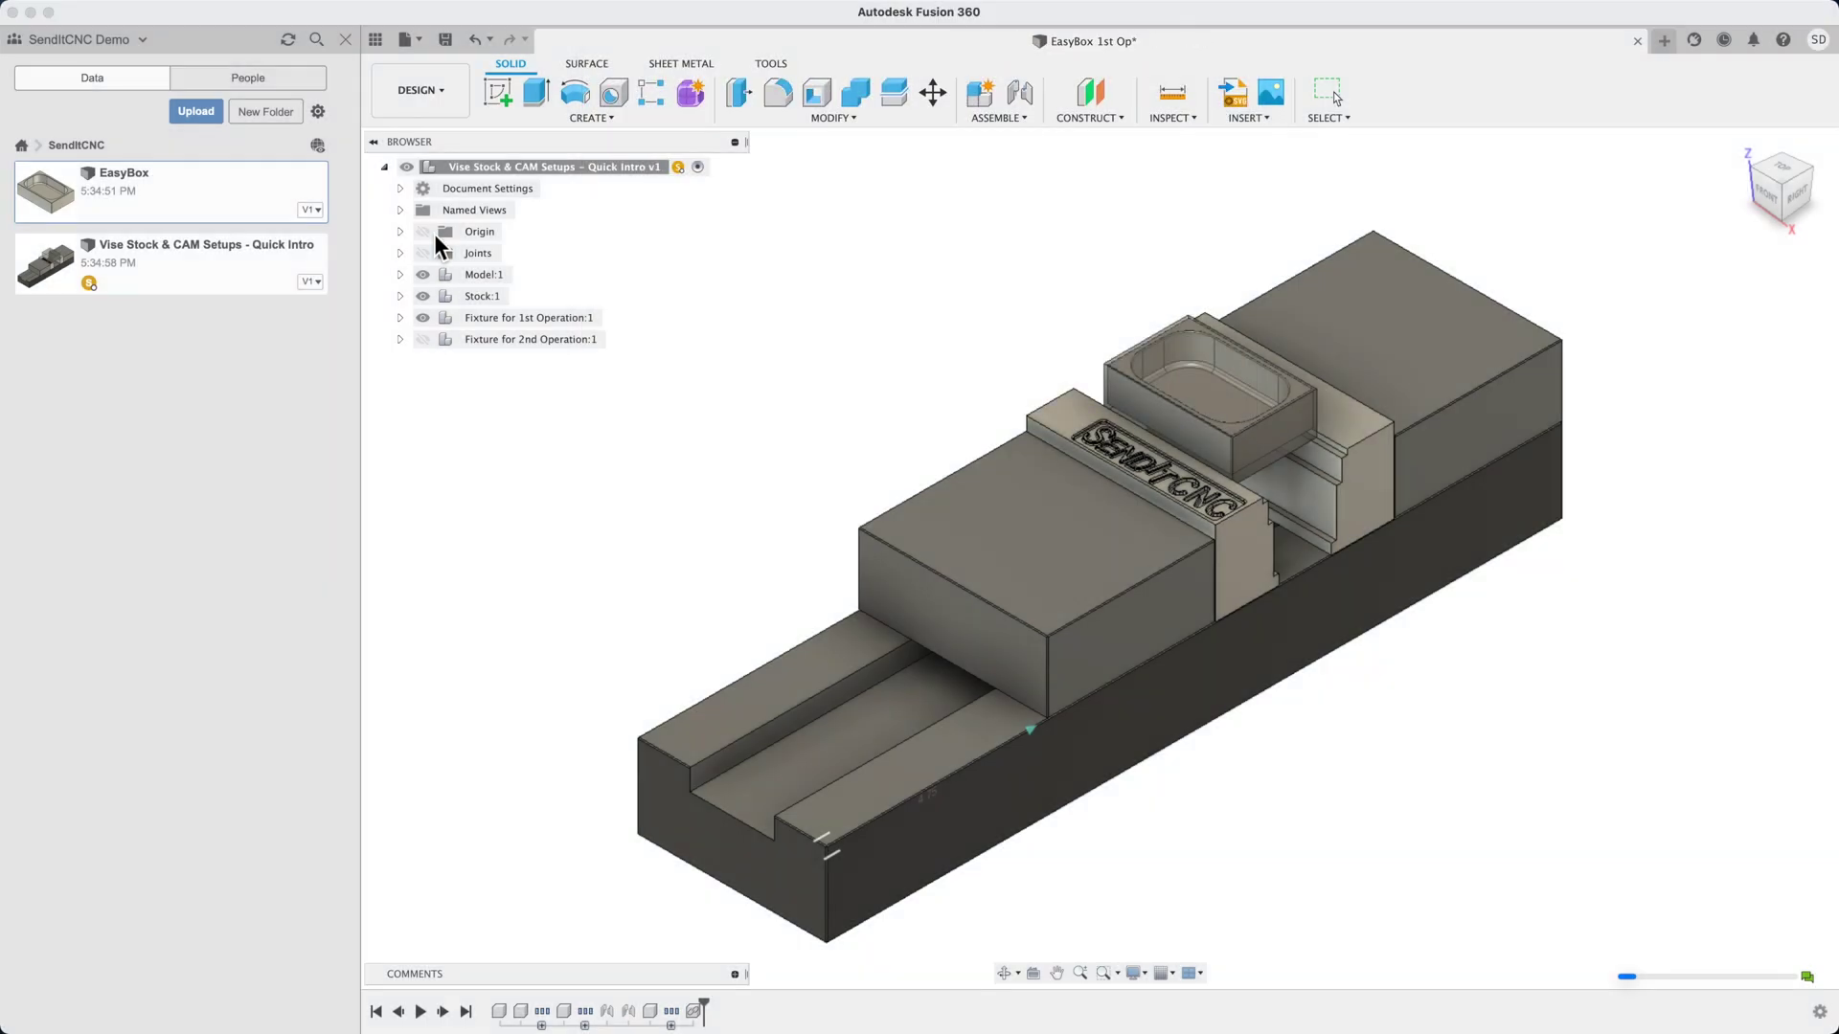
{"action": "left_click", "coordinate": [443, 105]}
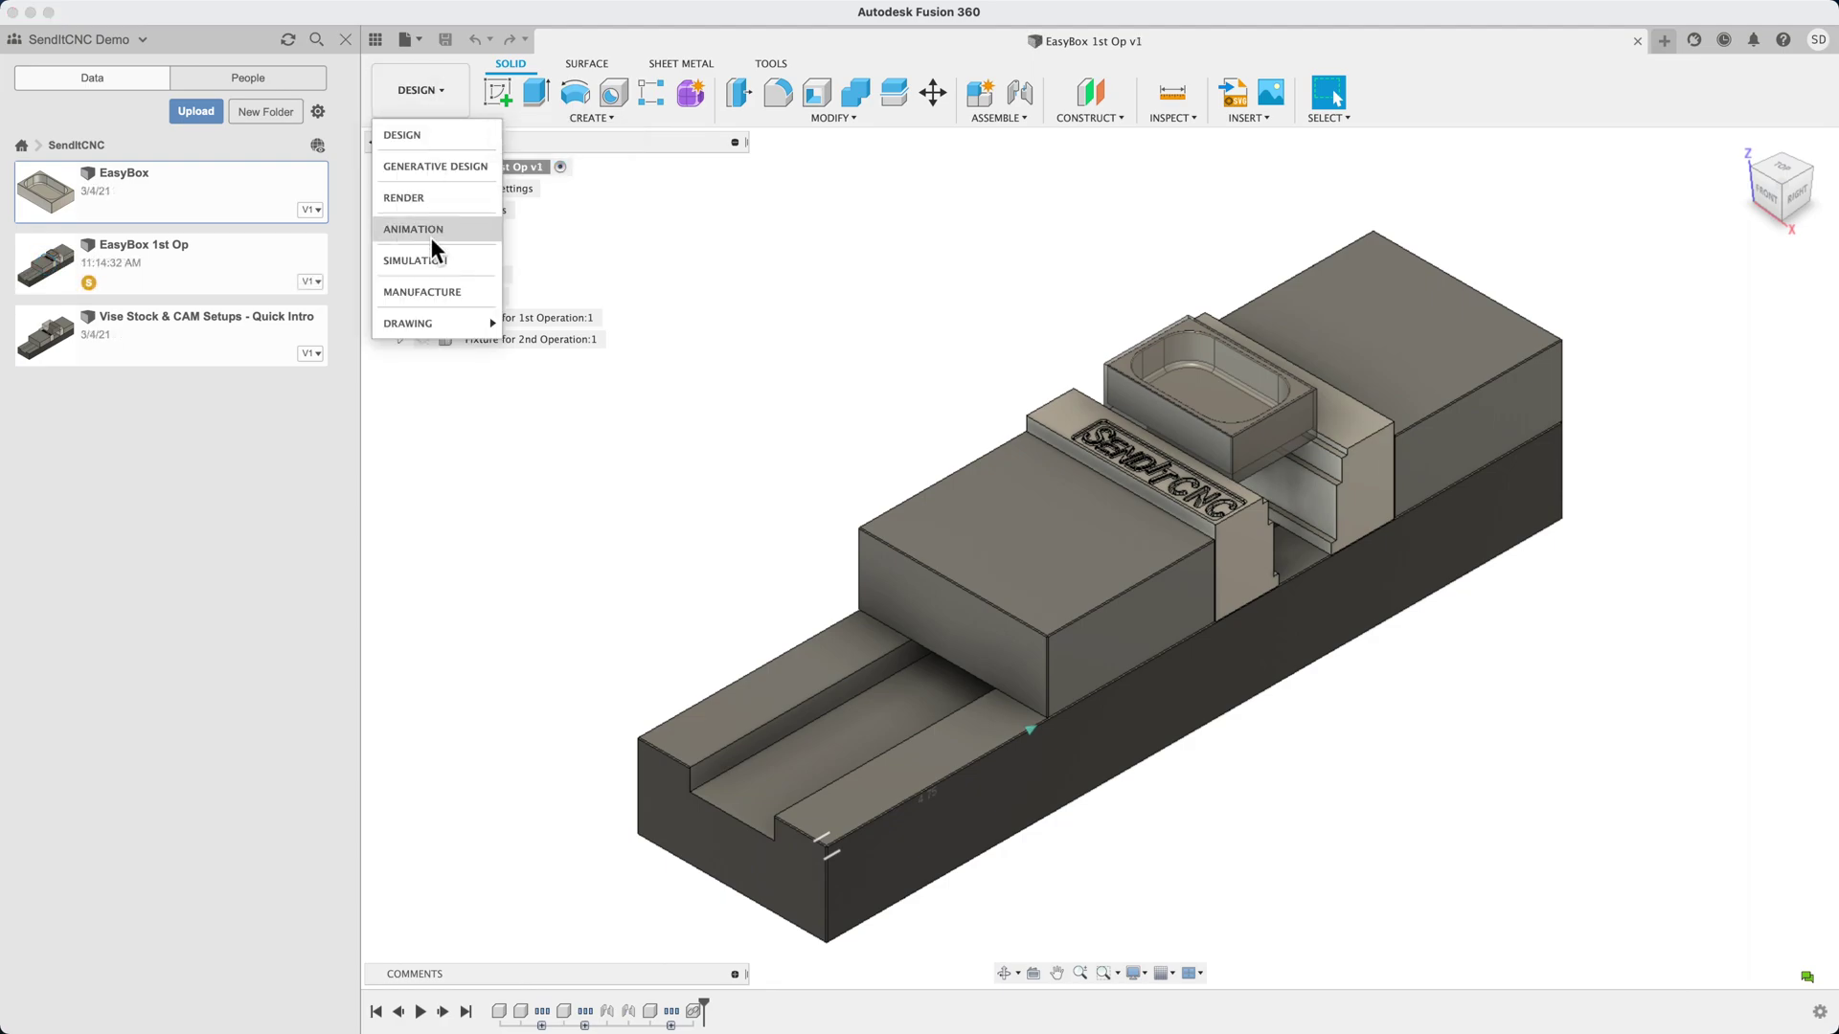
{"action": "left_click", "coordinate": [428, 291]}
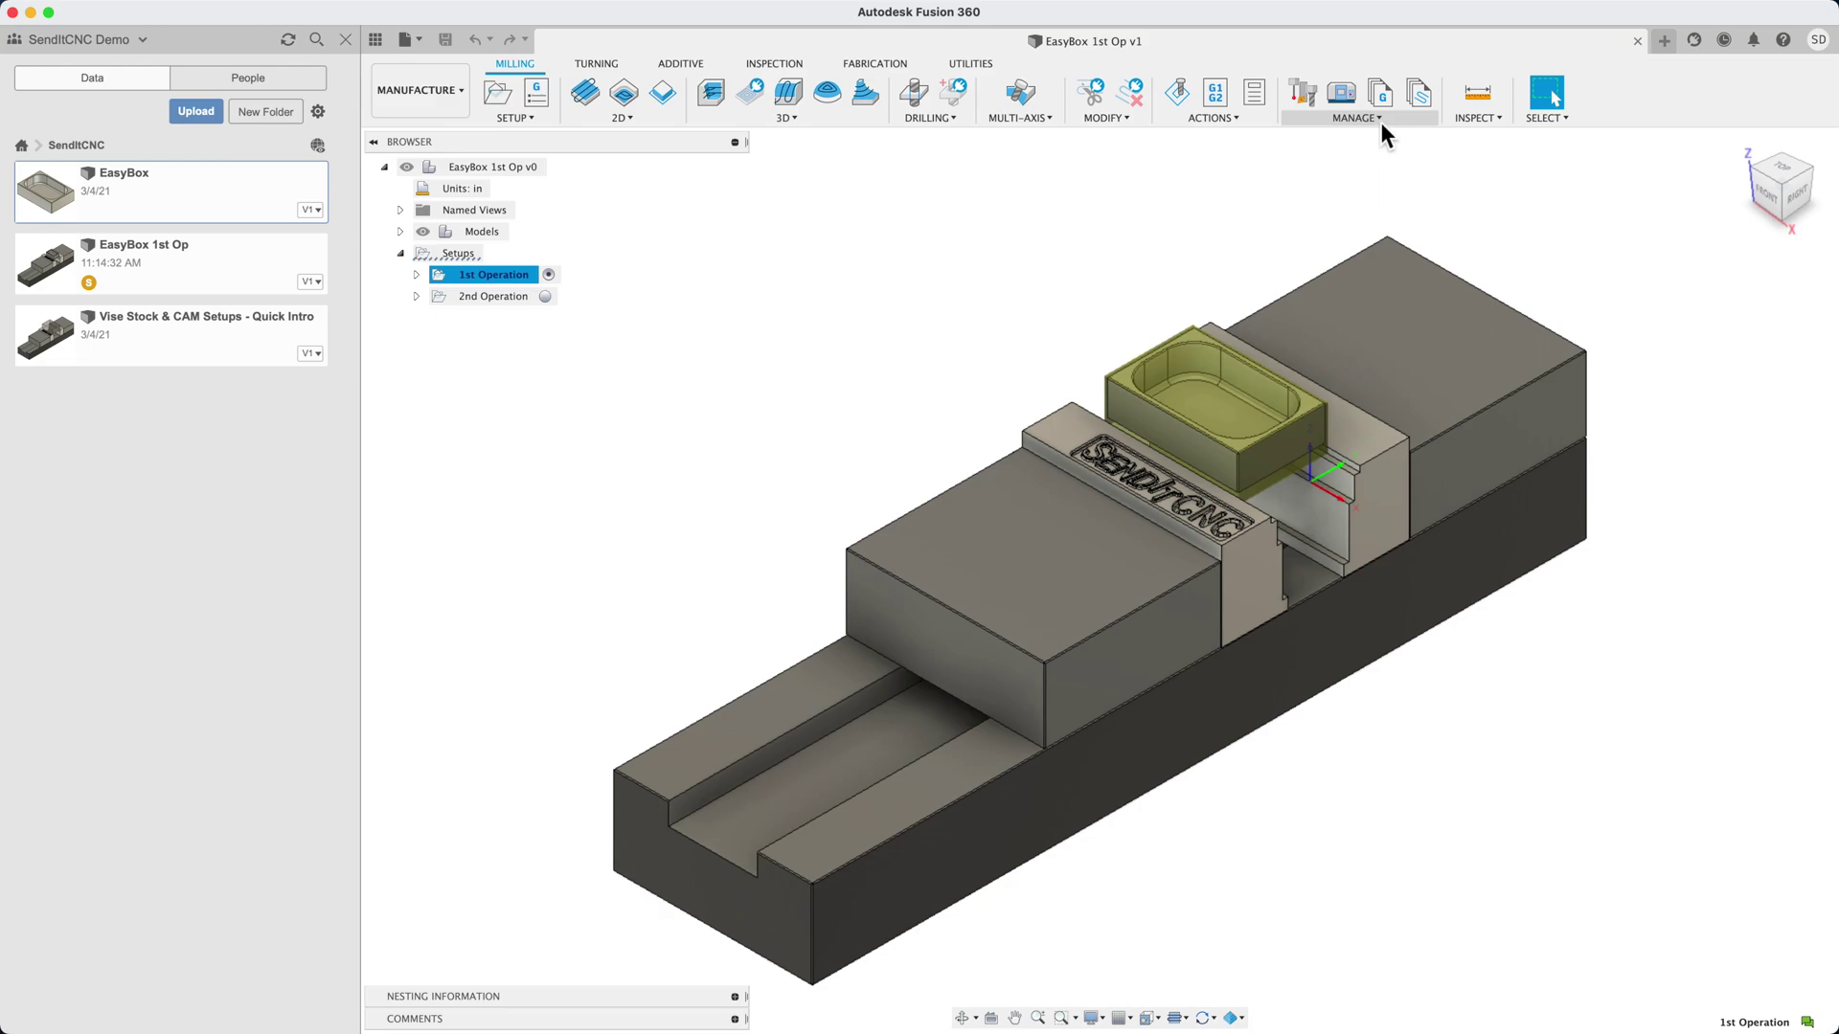
Import SendItCNC.f3dhsm-defaults from SICNC Downloads > Quick Intro Kit via Manage > Import Defaults
{"action": "left_click", "coordinate": [1379, 121]}
{"action": "left_click", "coordinate": [1352, 272]}
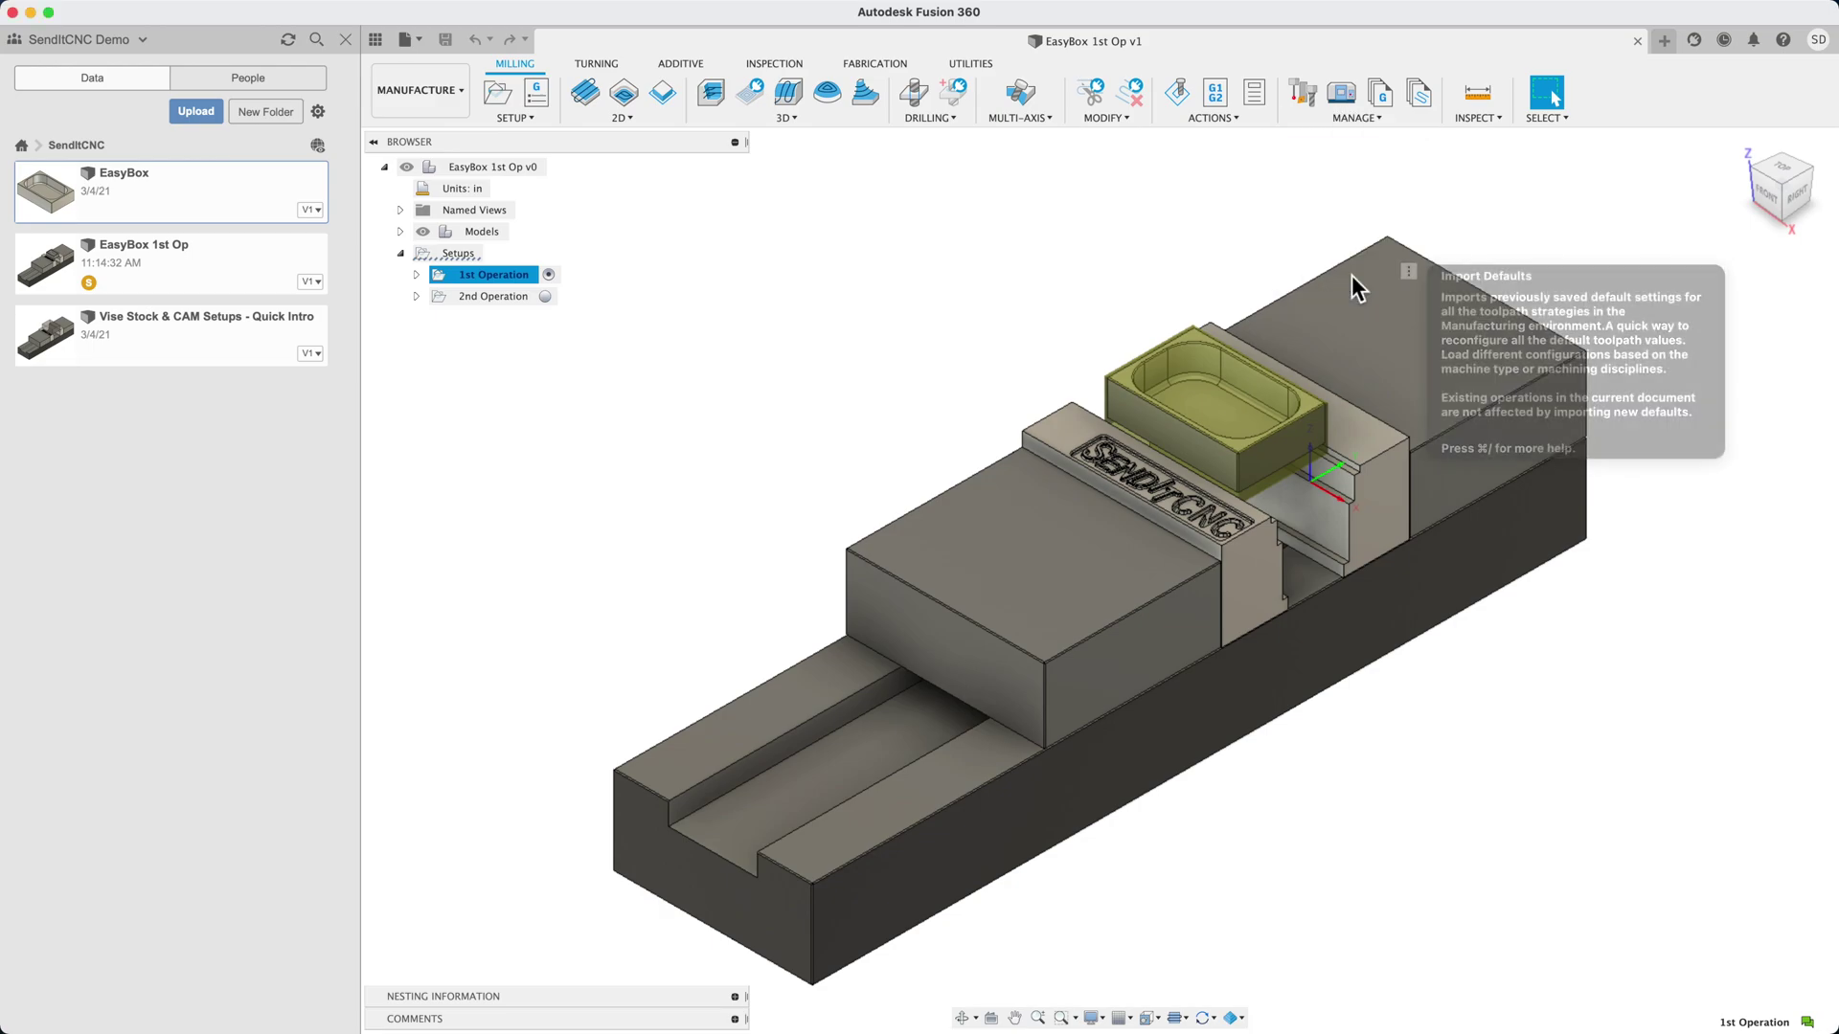
{"action": "left_click", "coordinate": [766, 250]}
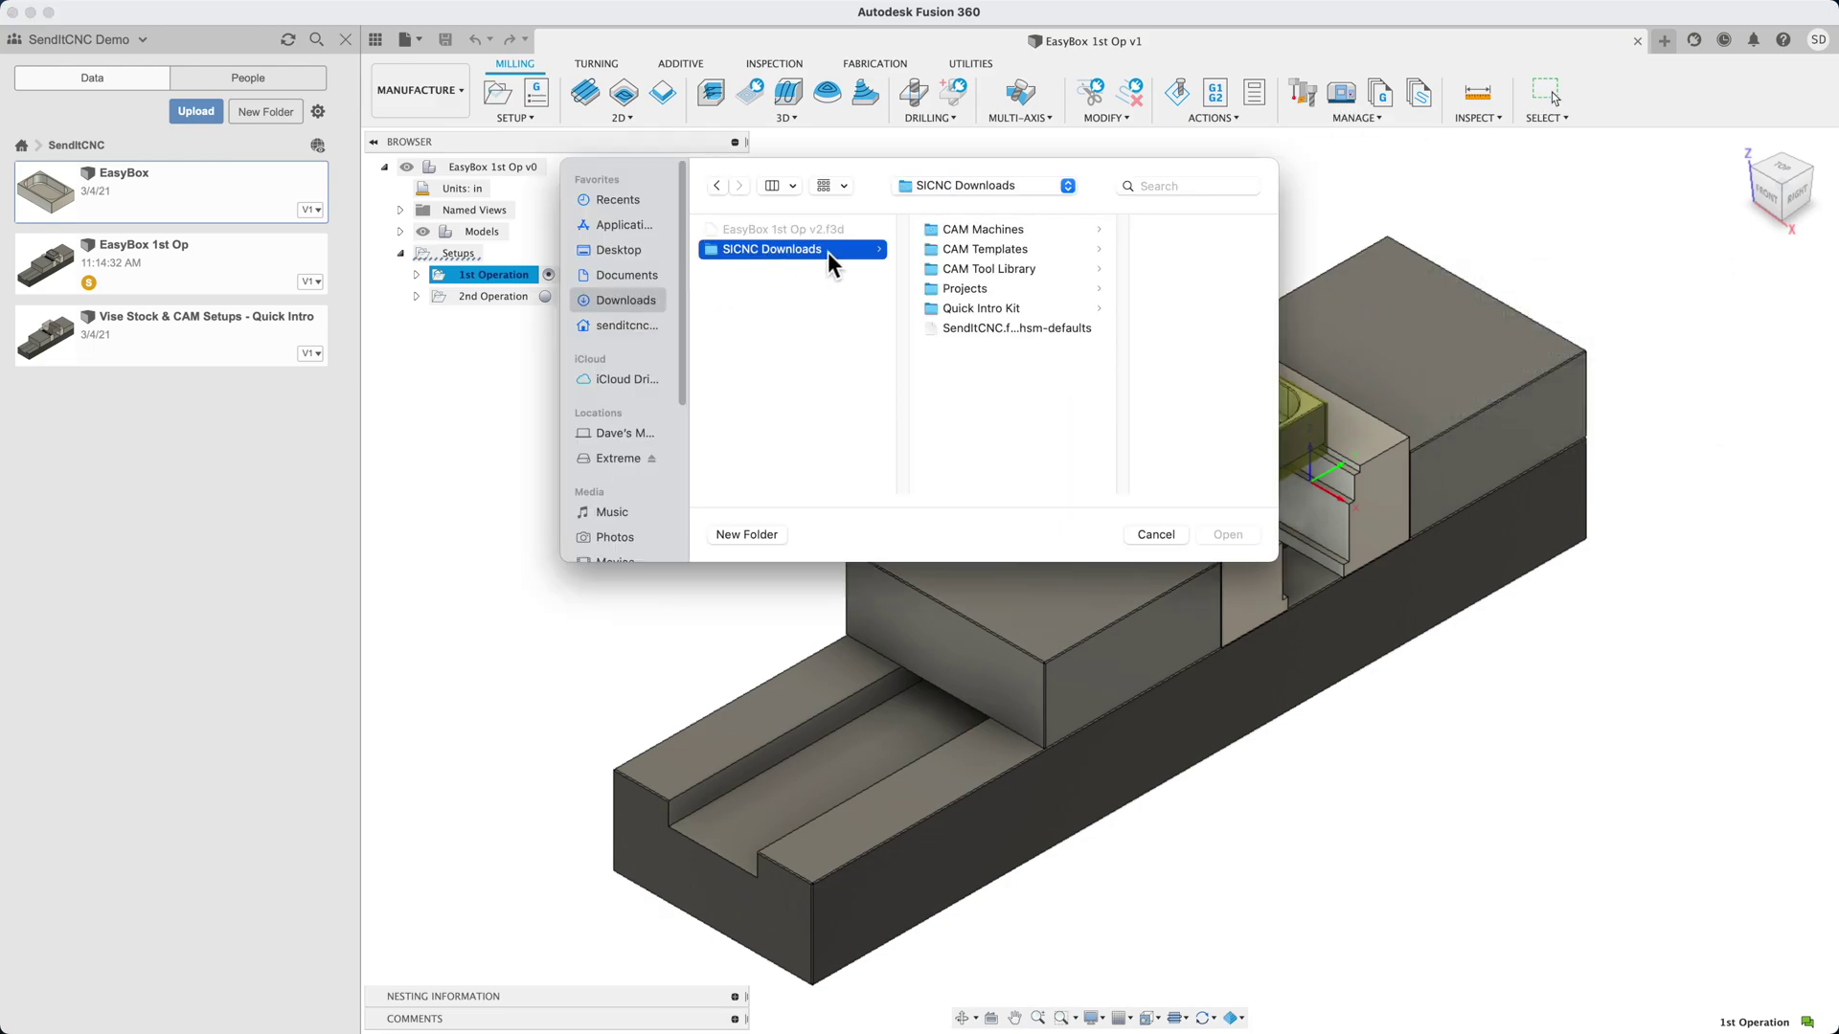
{"action": "left_click", "coordinate": [979, 307]}
{"action": "left_click", "coordinate": [1134, 249]}
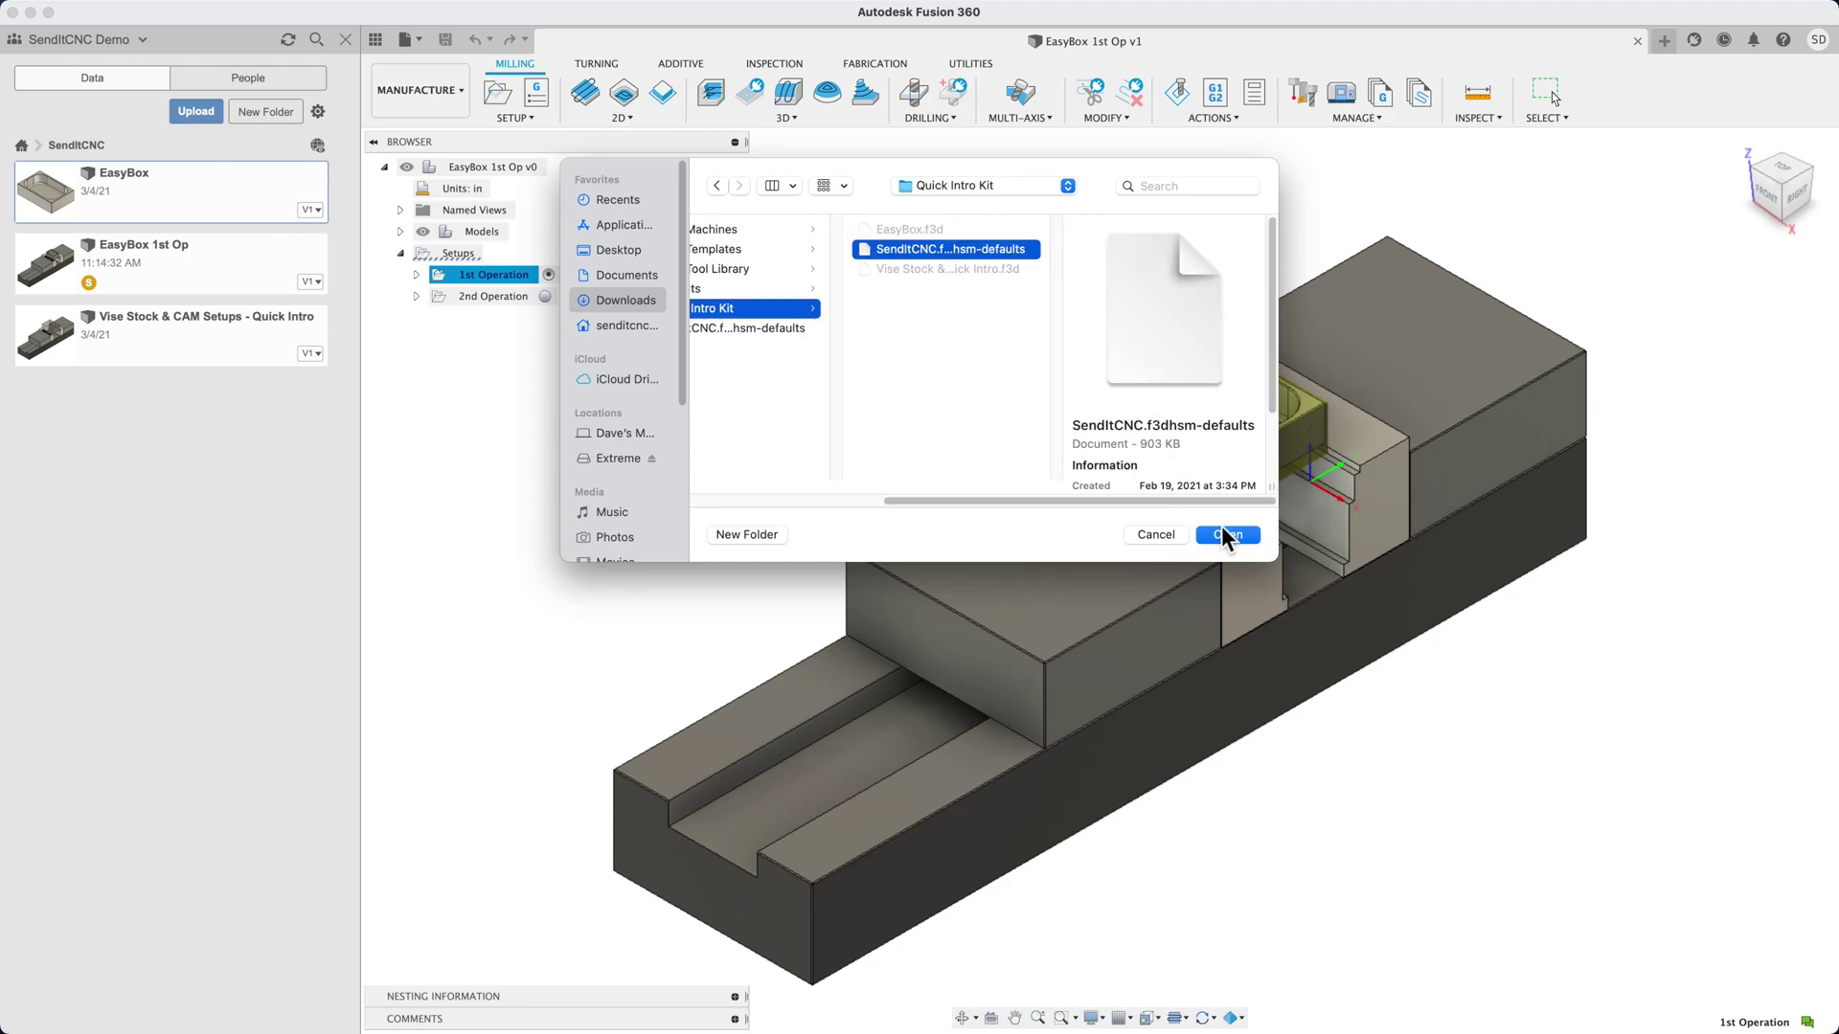
{"action": "left_click", "coordinate": [1226, 534]}
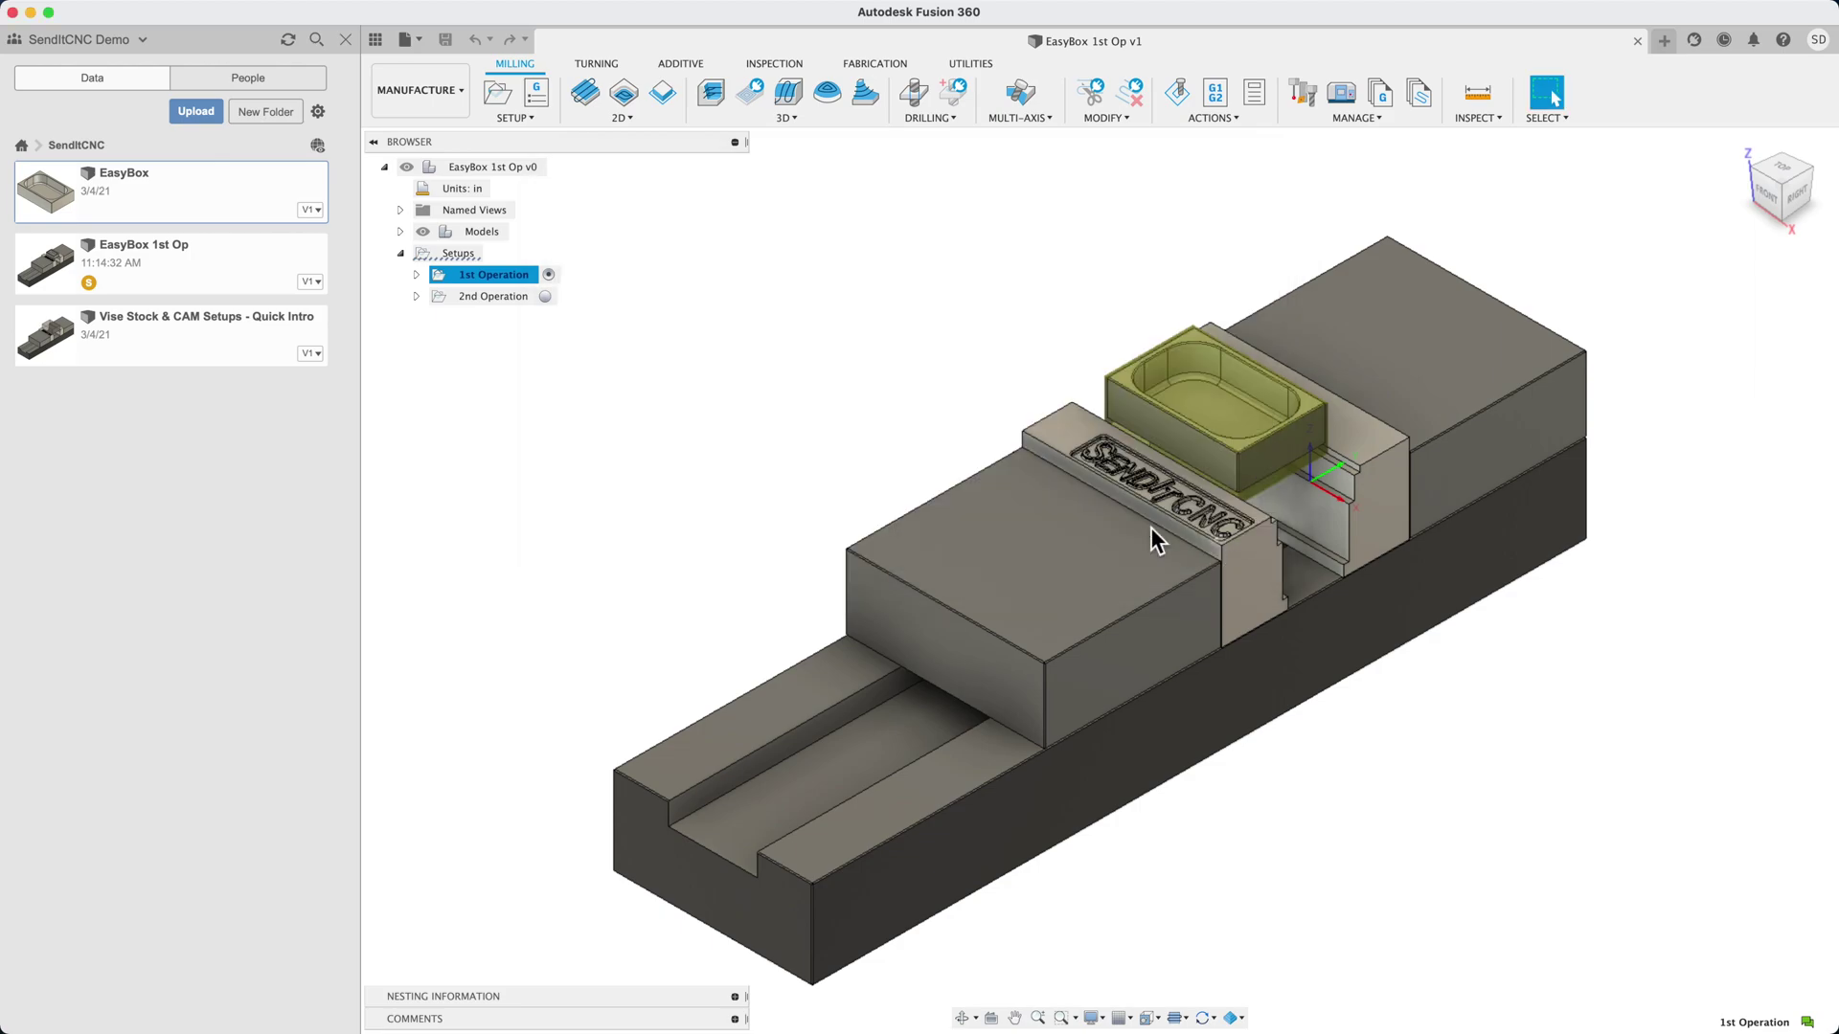
Open the 1st Operation setup and review its model, fixture and 3.05 × 2 × 1 in Stock:1
{"action": "double_click", "coordinate": [440, 277]}
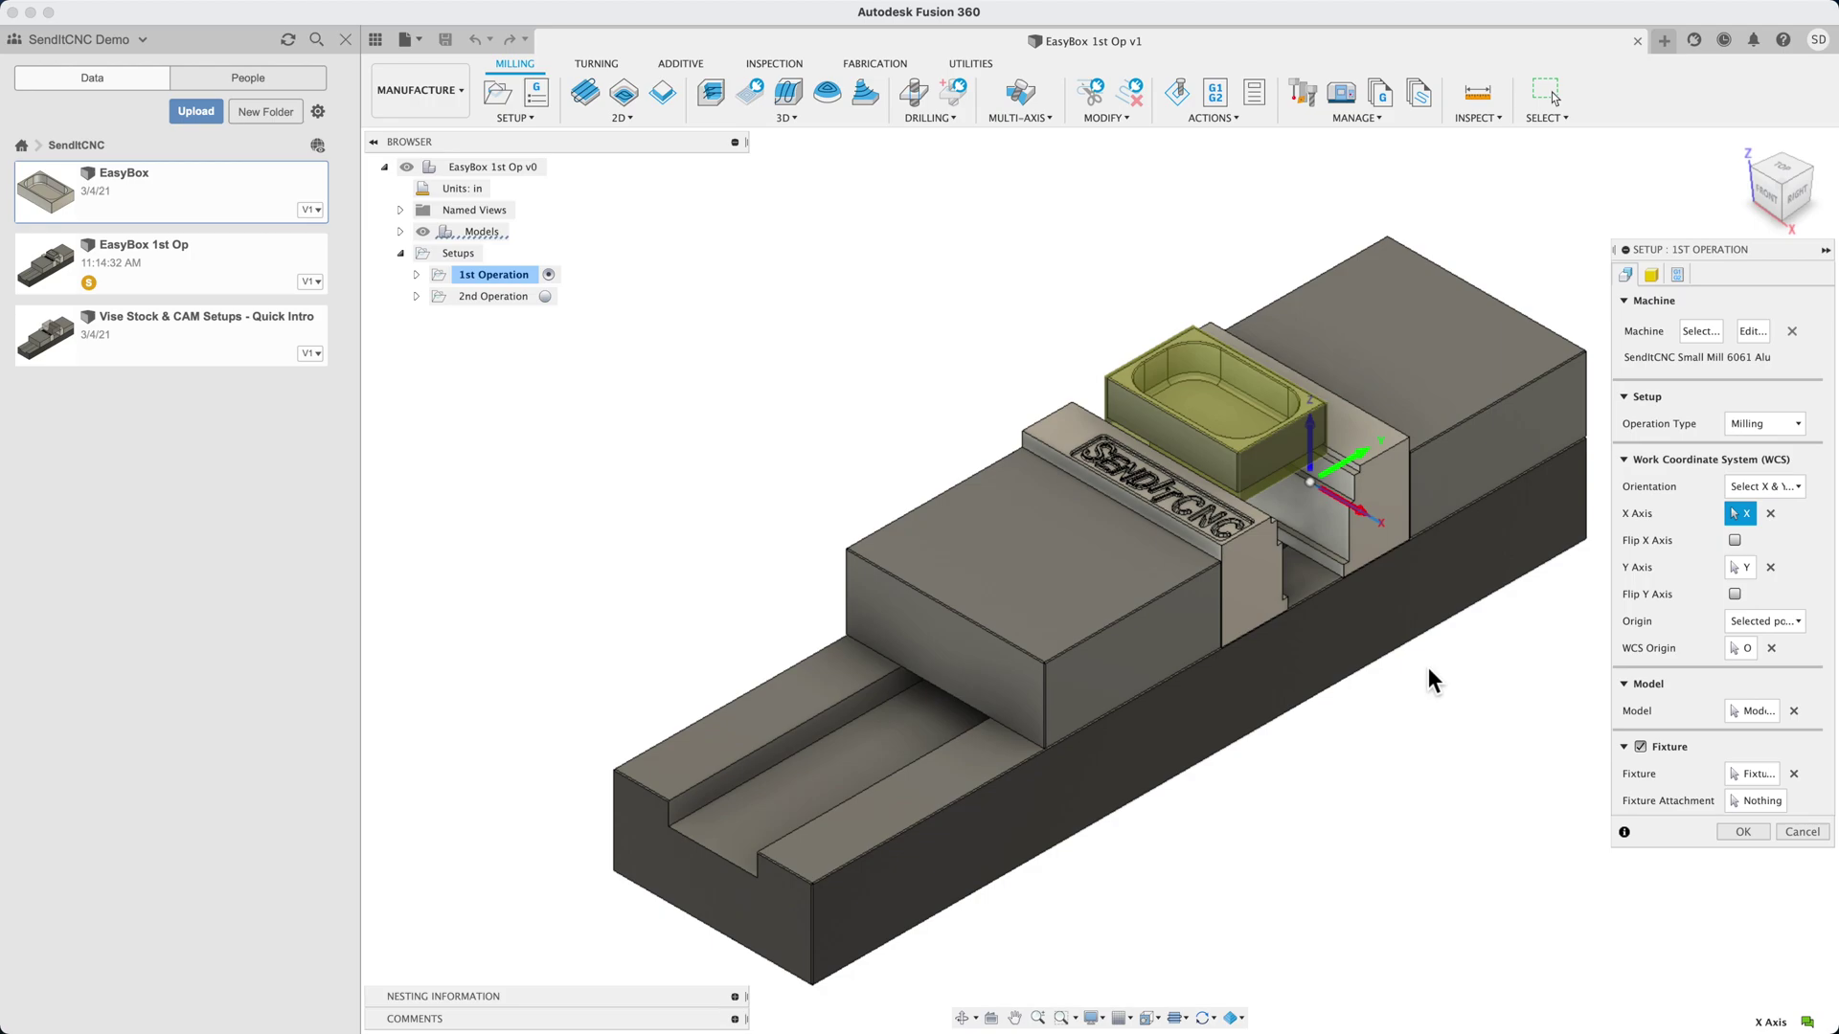
{"action": "left_click", "coordinate": [1760, 711]}
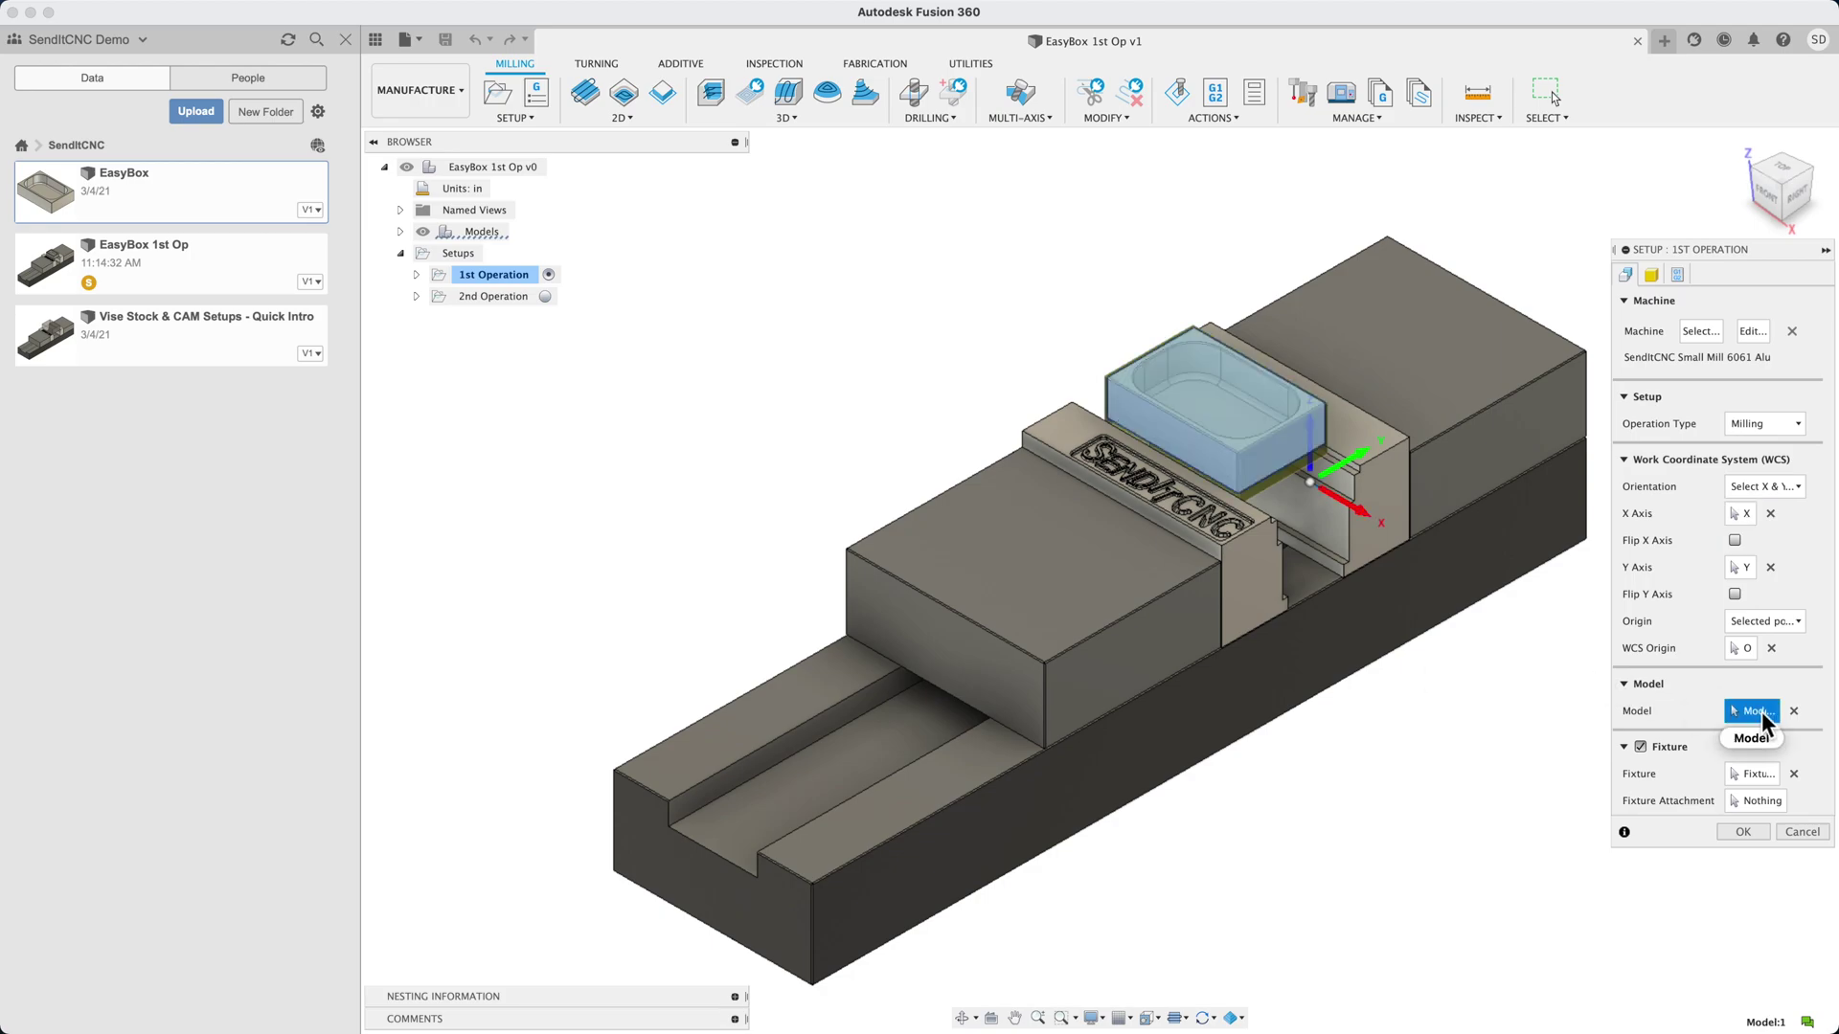
{"action": "left_click", "coordinate": [1752, 776]}
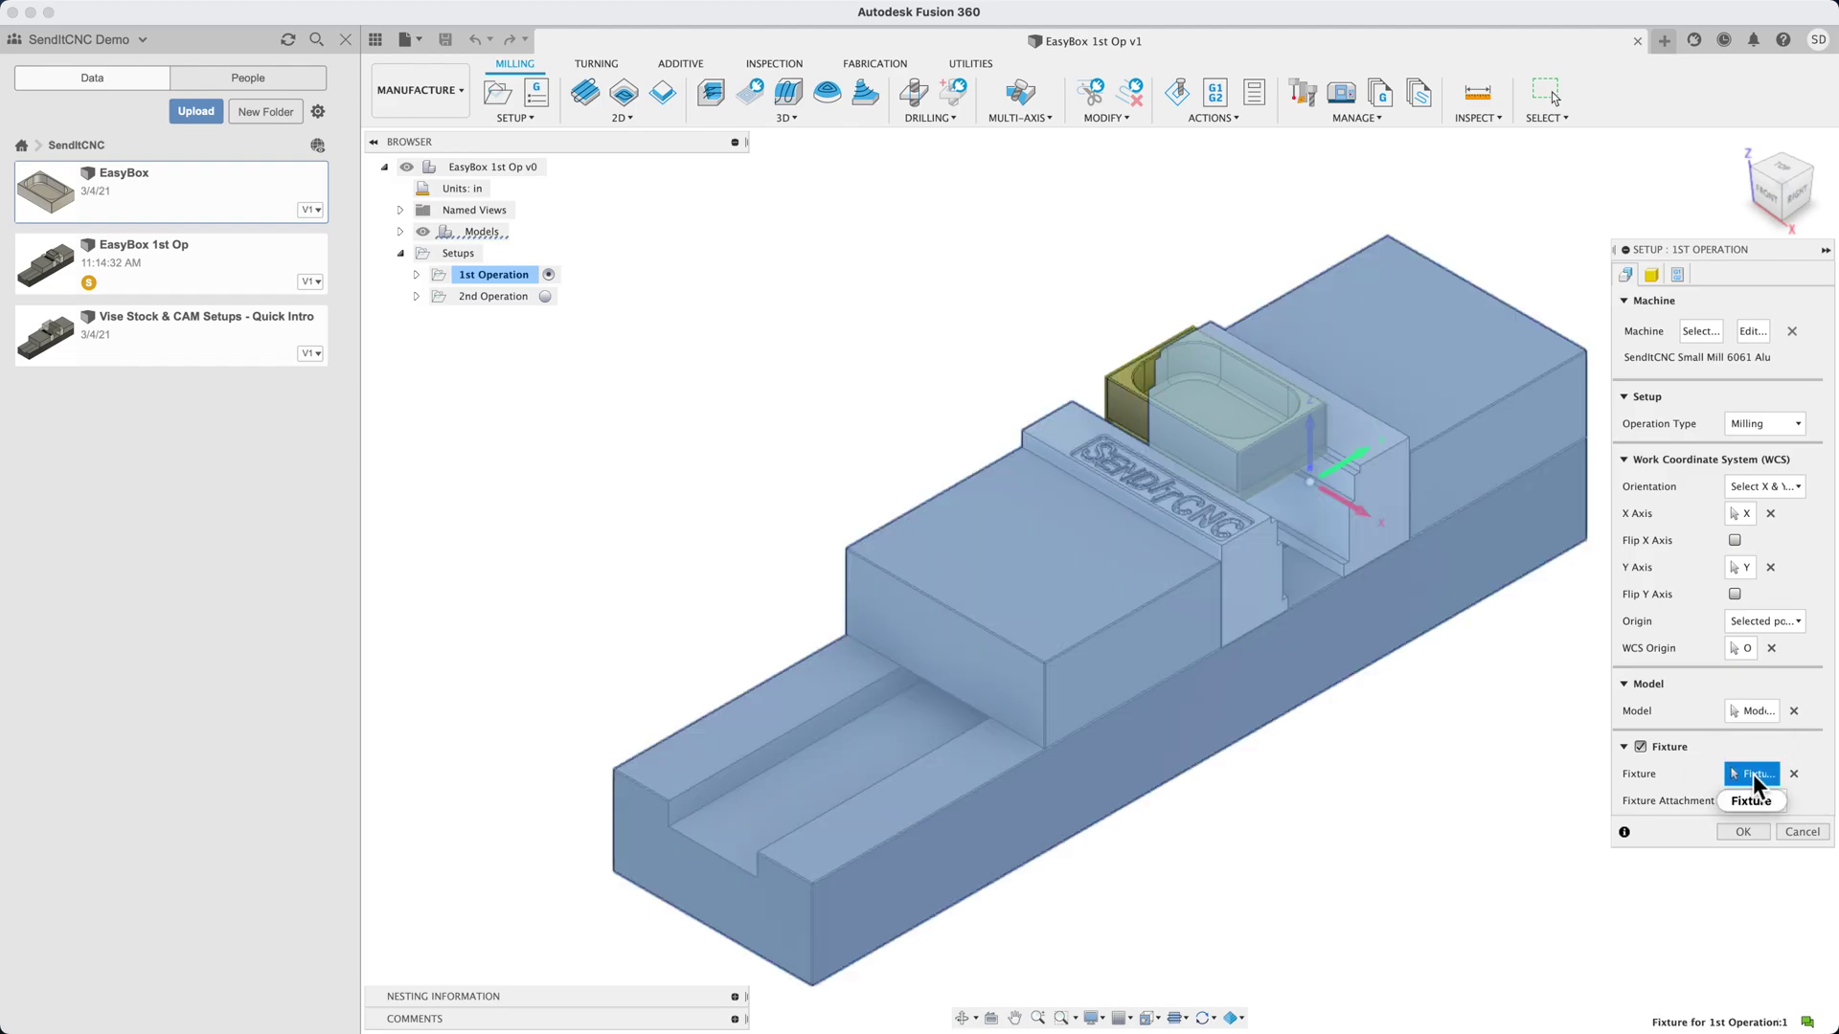
{"action": "left_click", "coordinate": [1653, 281]}
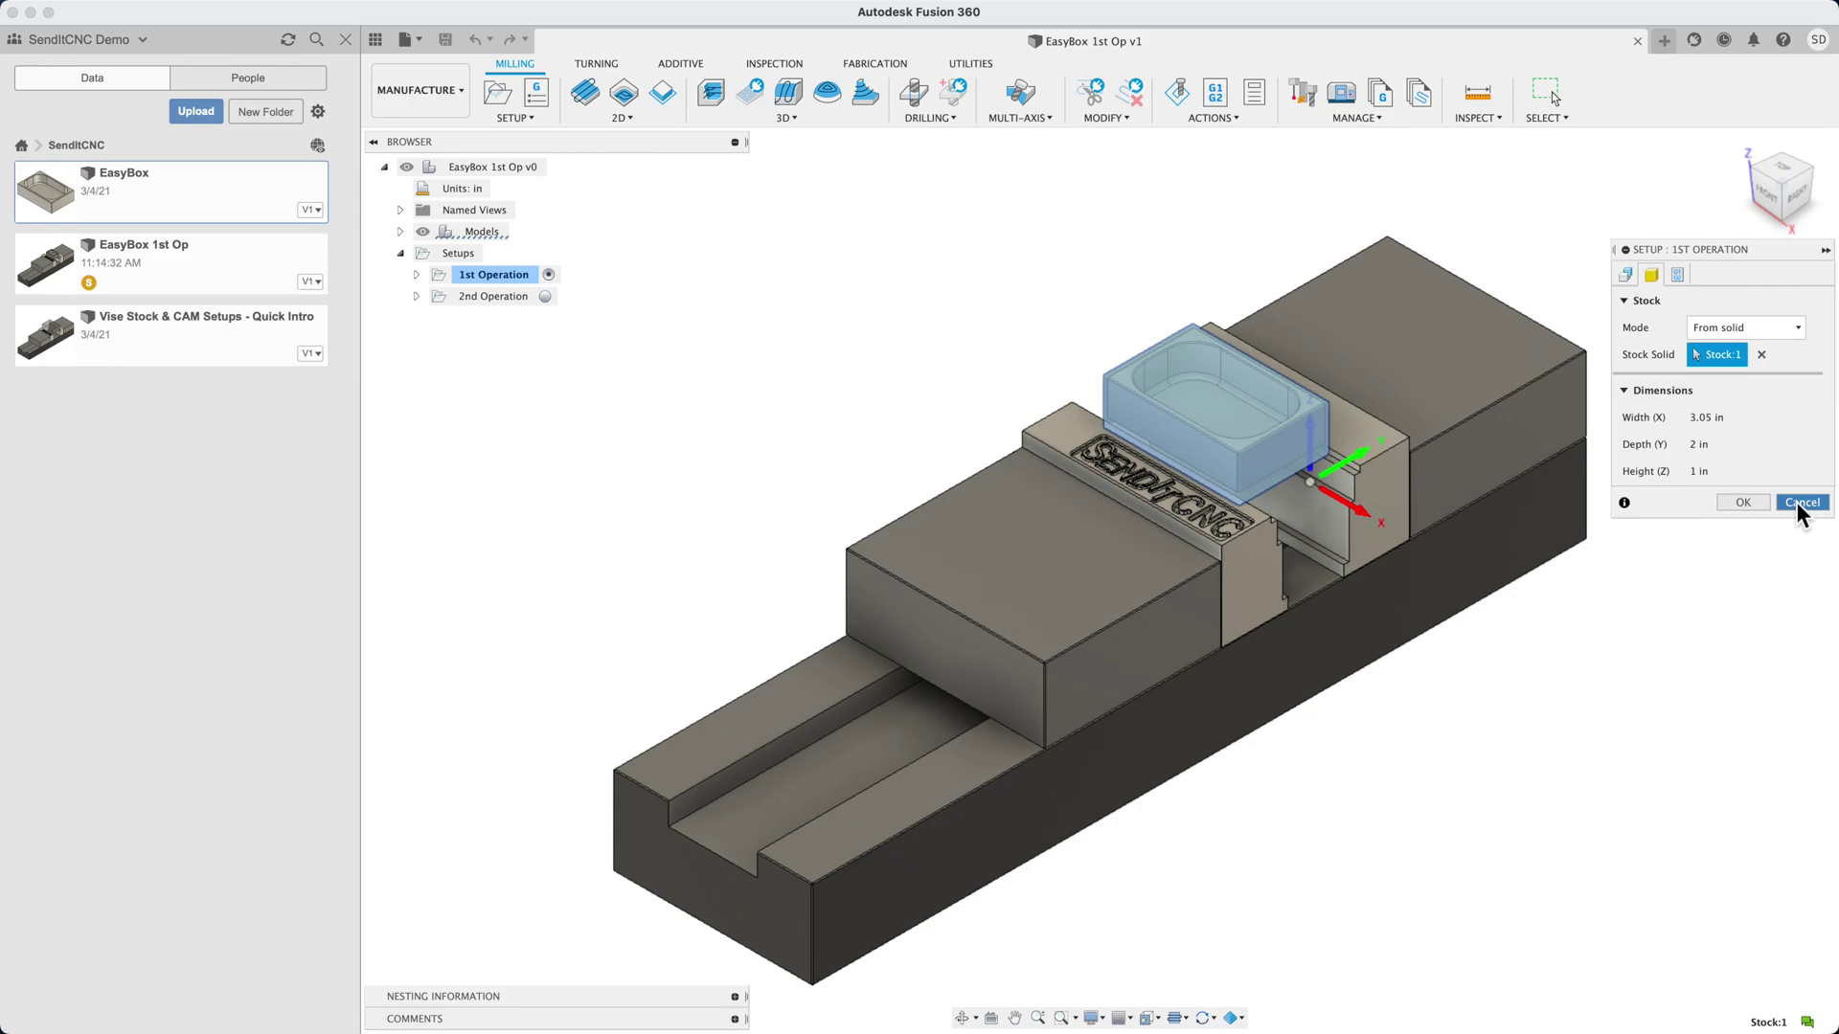
Close the setup unchanged, then open and dismiss the Probe WCS1 settings so it recomputes
{"action": "left_click", "coordinate": [1797, 502]}
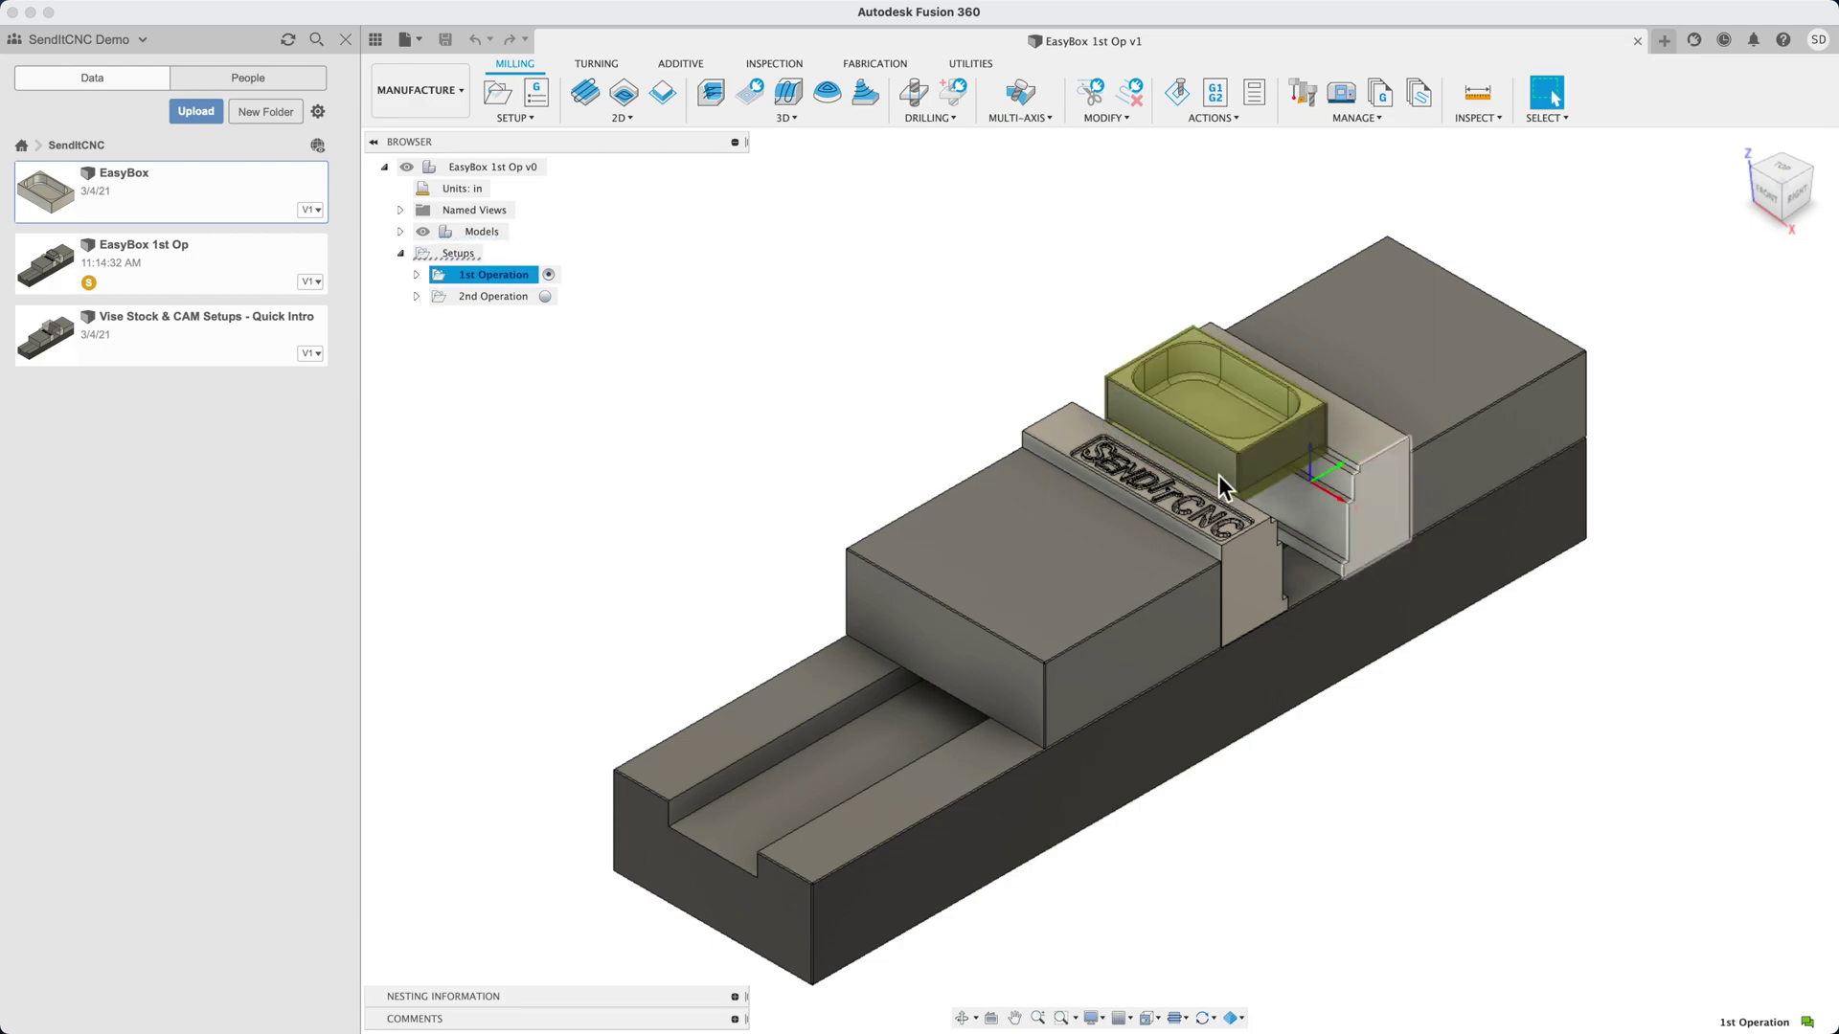
{"action": "left_click", "coordinate": [417, 276]}
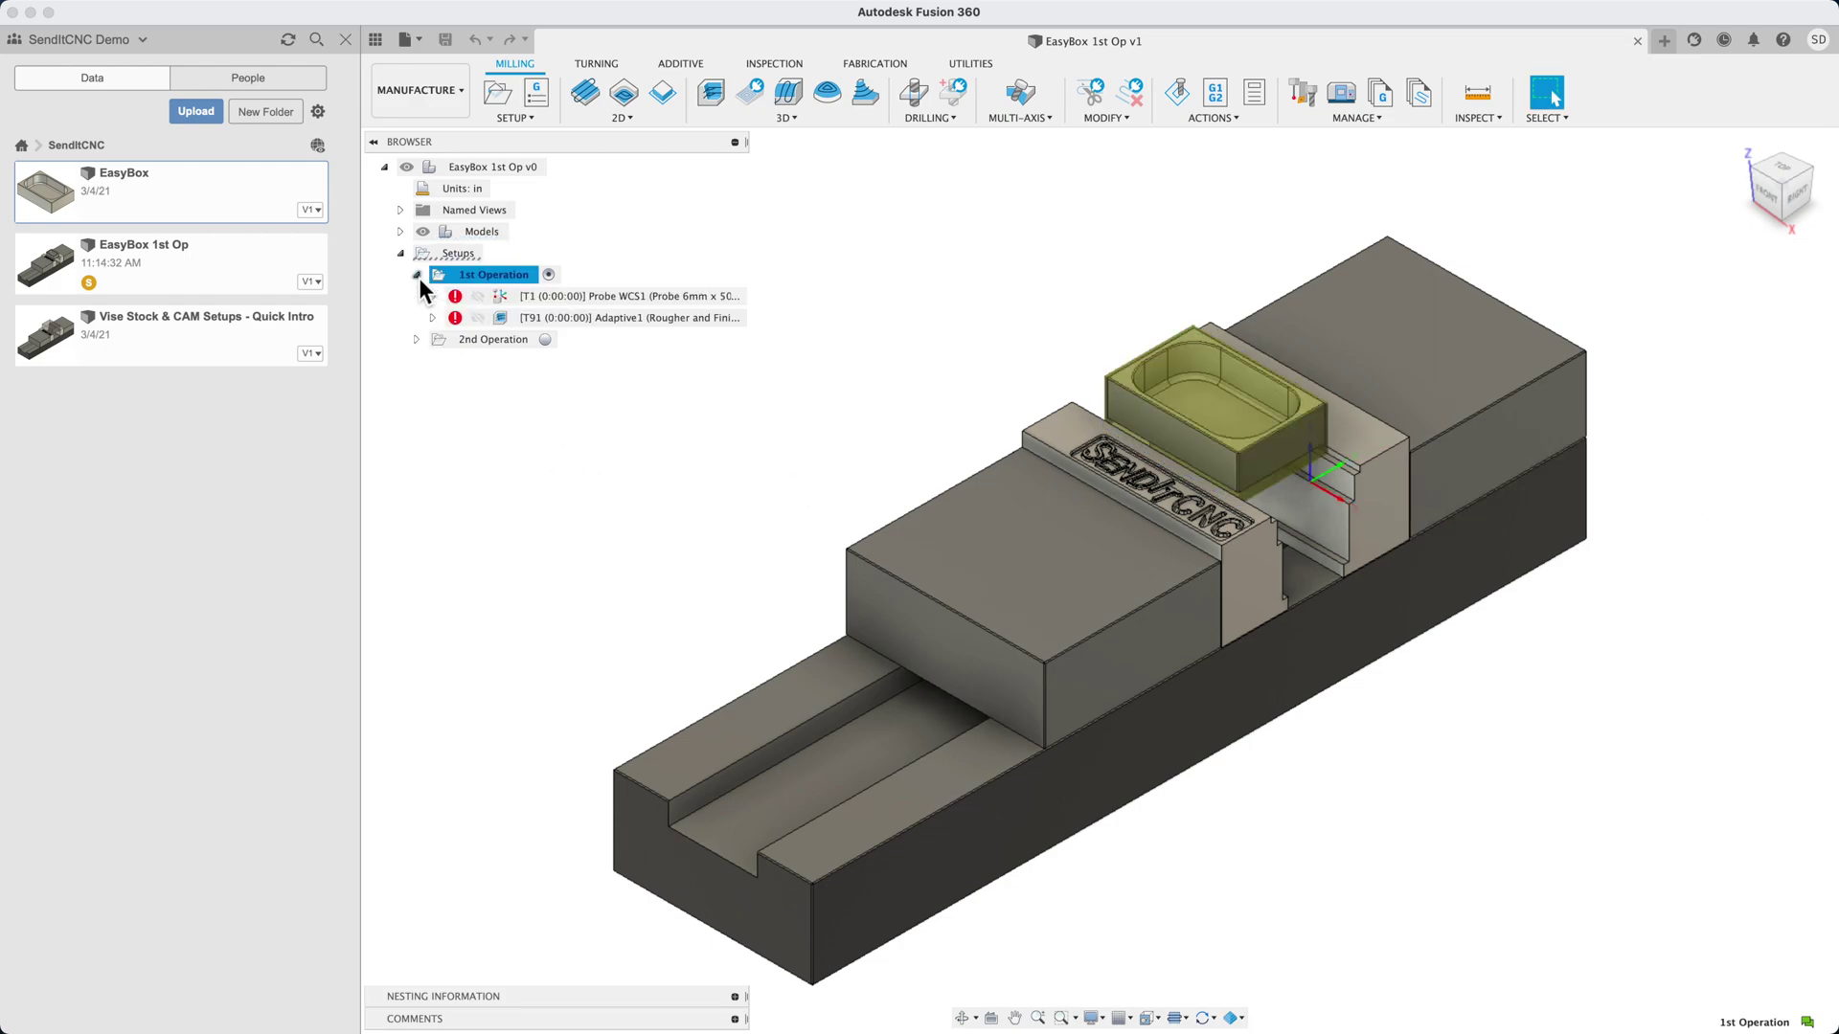
{"action": "double_click", "coordinate": [503, 295]}
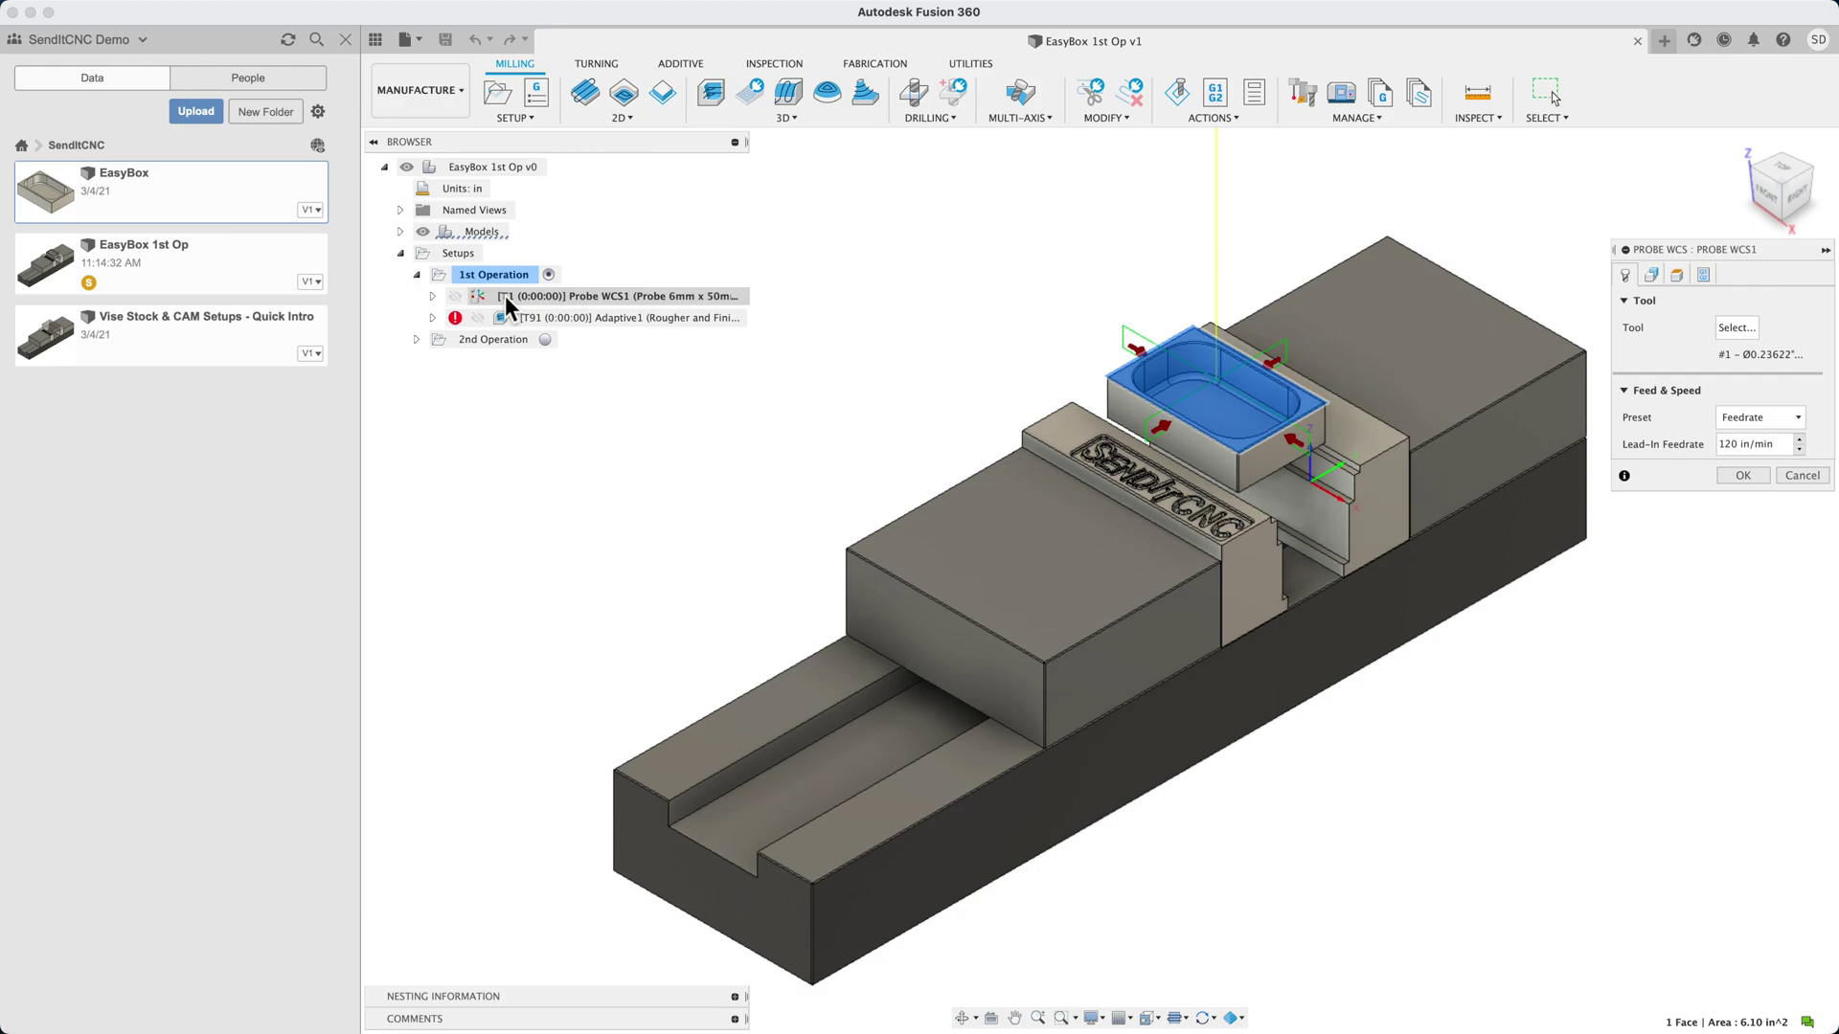
{"action": "key", "text": "Return"}
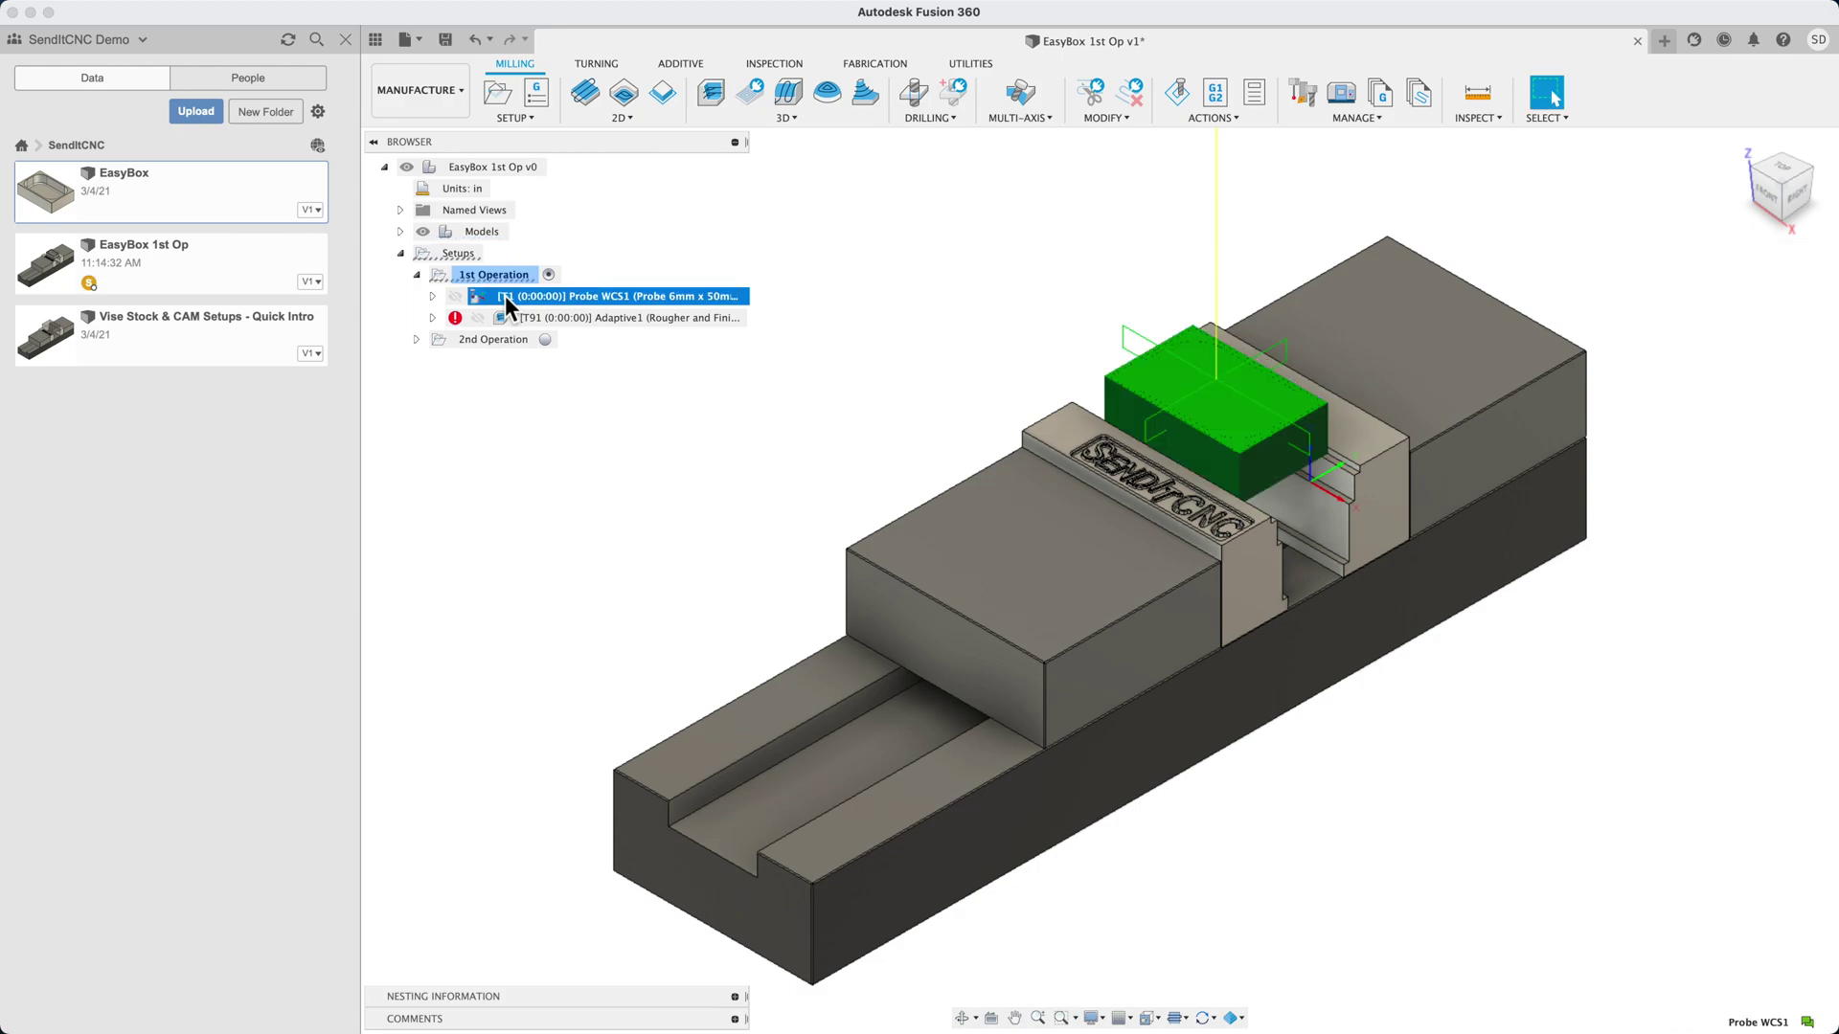
Hide the vise fixture under EasyBox 1st Op v1:1 and activate the 1st Operation setup
{"action": "left_click", "coordinate": [400, 232]}
{"action": "left_click", "coordinate": [416, 253]}
{"action": "left_click", "coordinate": [456, 382]}
{"action": "left_click", "coordinate": [547, 447]}
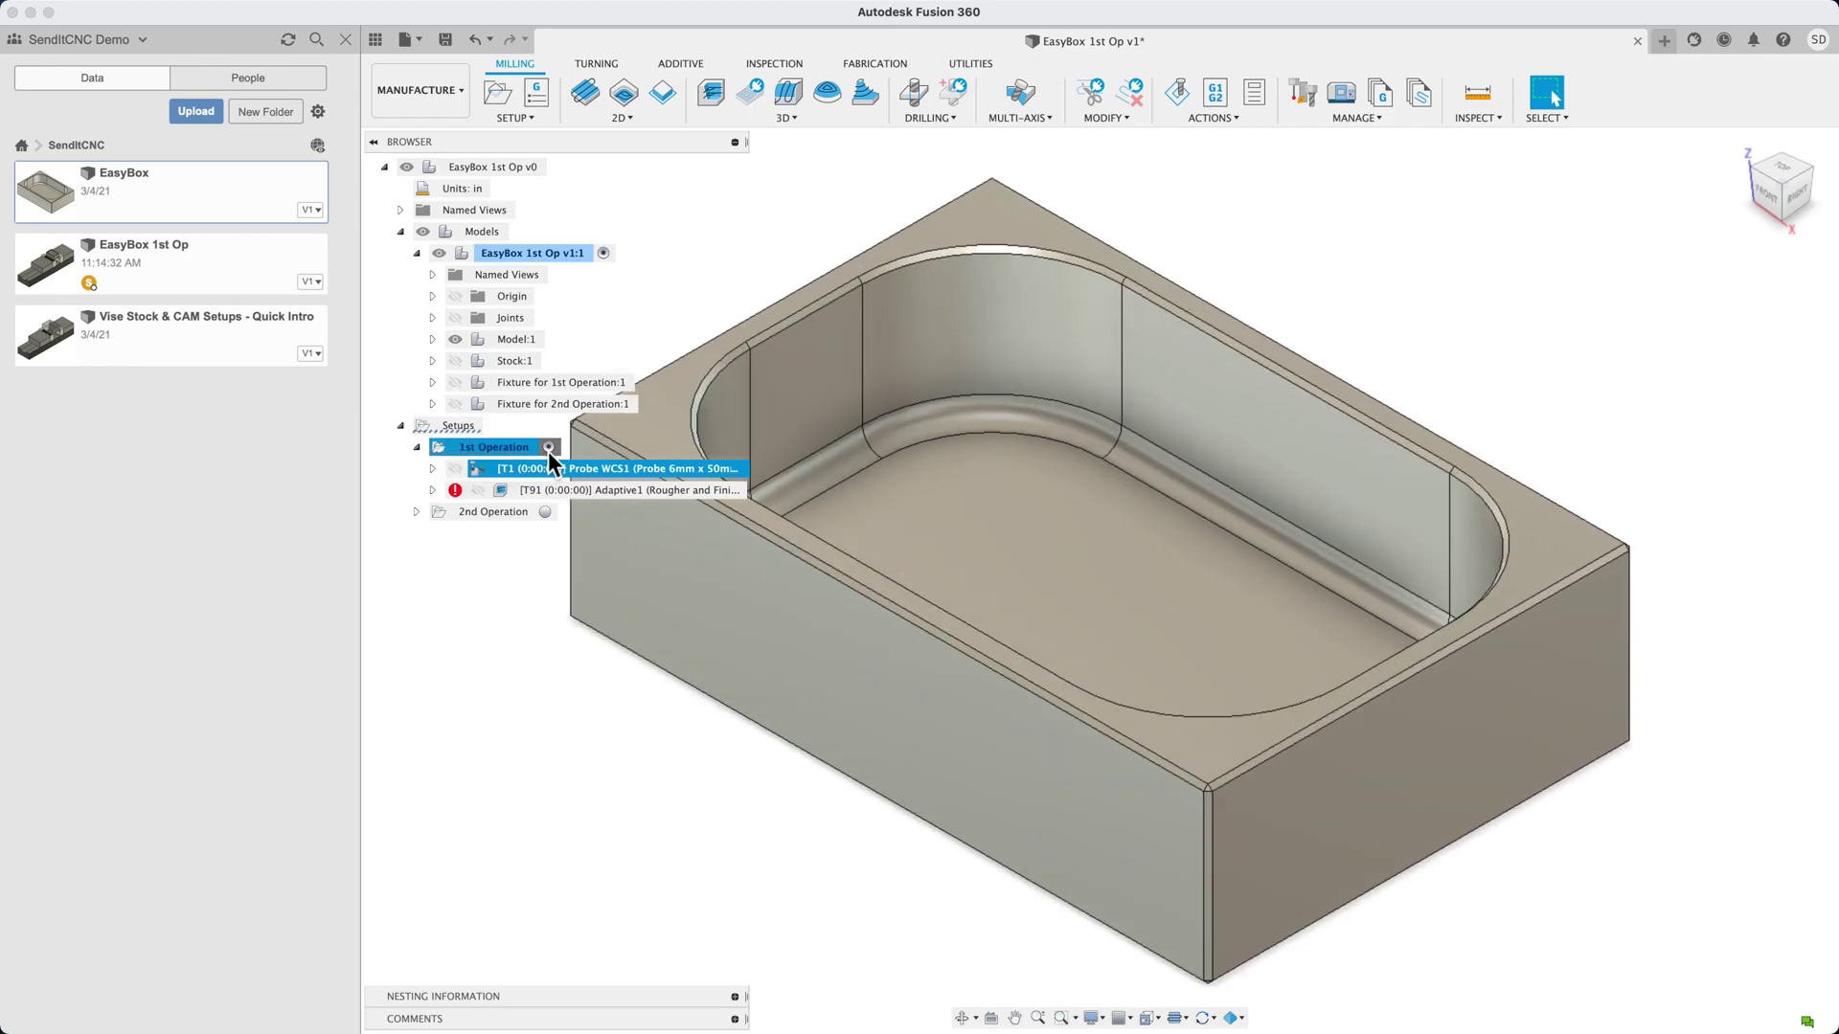
Open Adaptive1 and inspect tool 91's cutter geometry, the 1/2-inch bull nose end mill
{"action": "double_click", "coordinate": [499, 492]}
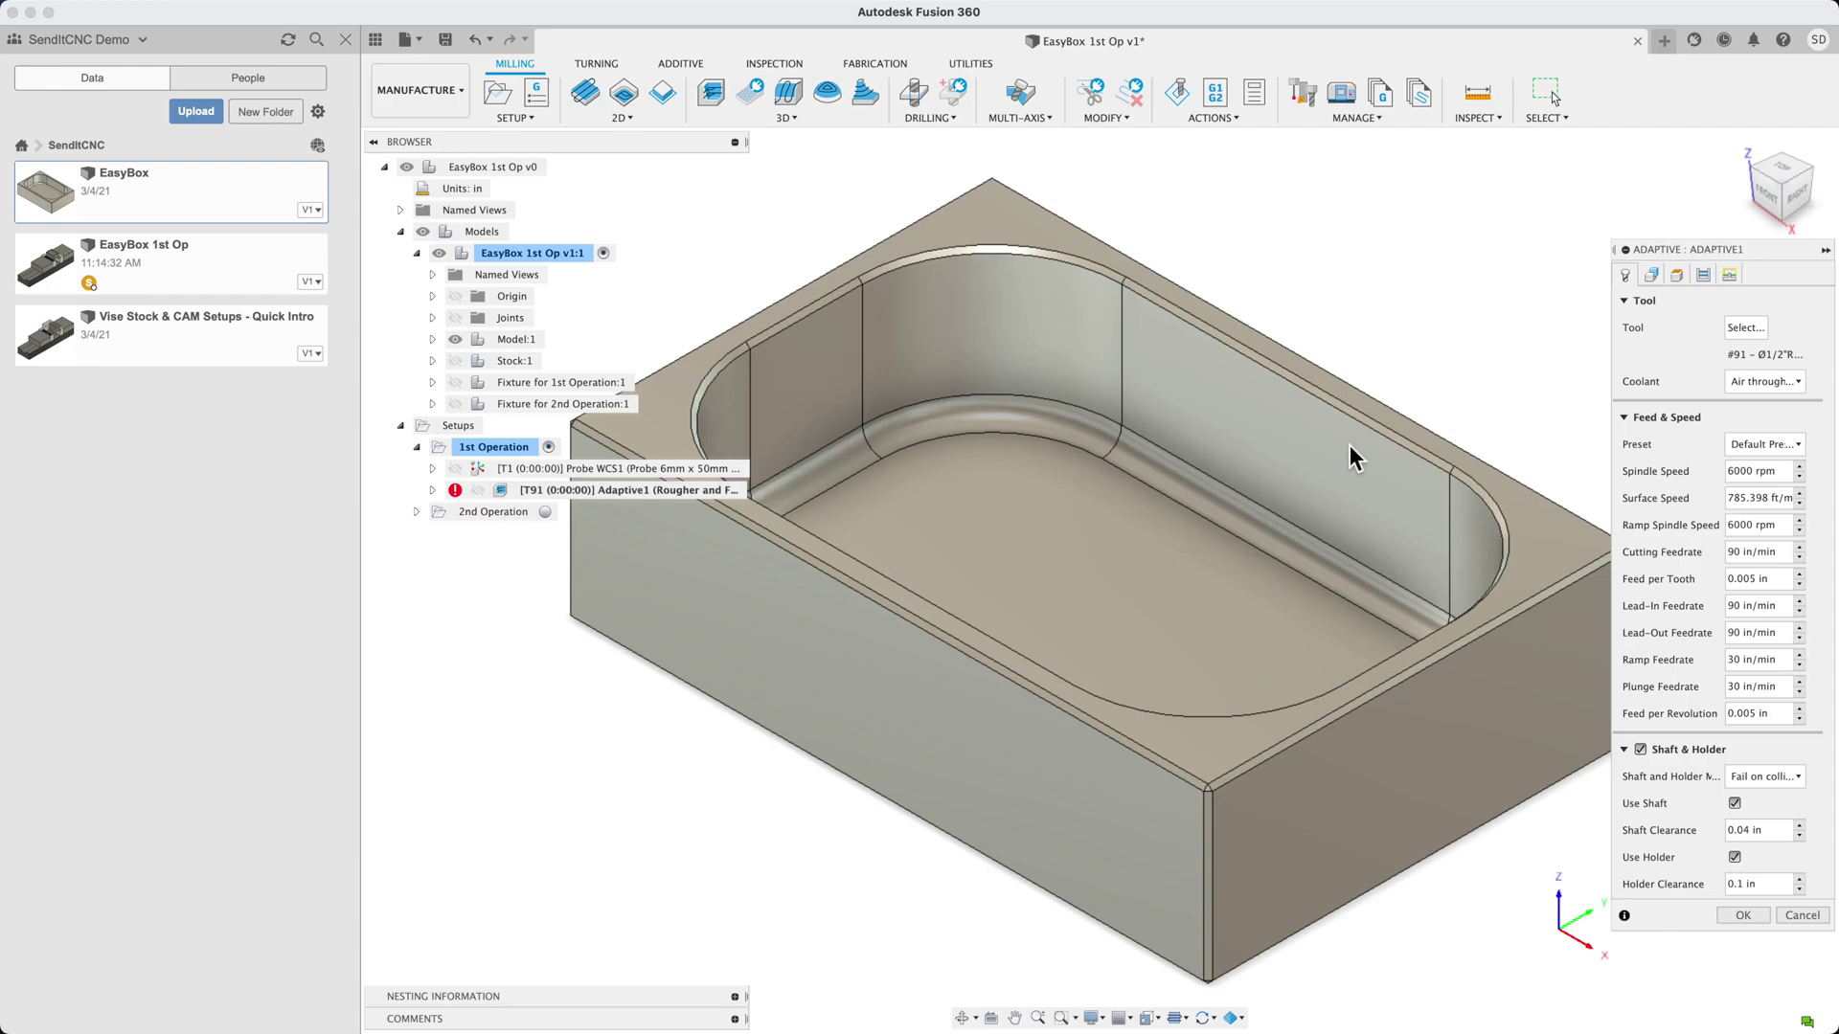
{"action": "left_click", "coordinate": [1743, 329]}
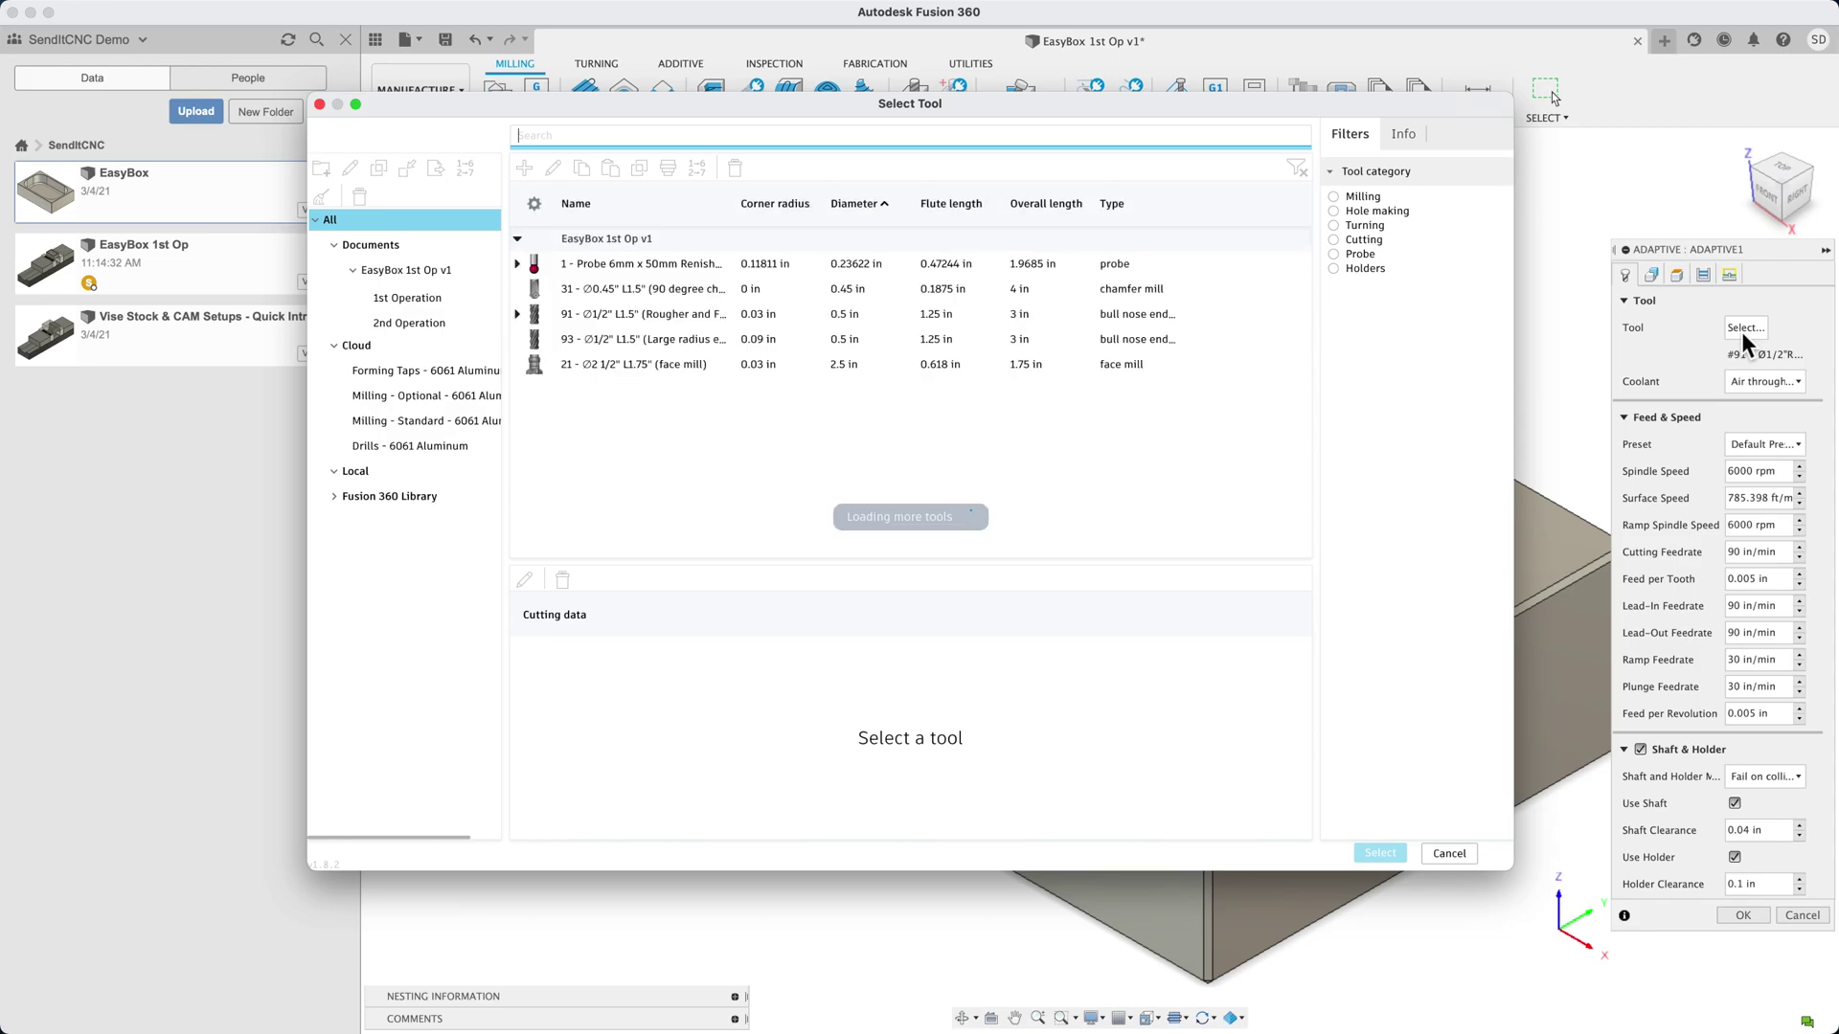
{"action": "left_click", "coordinate": [676, 316]}
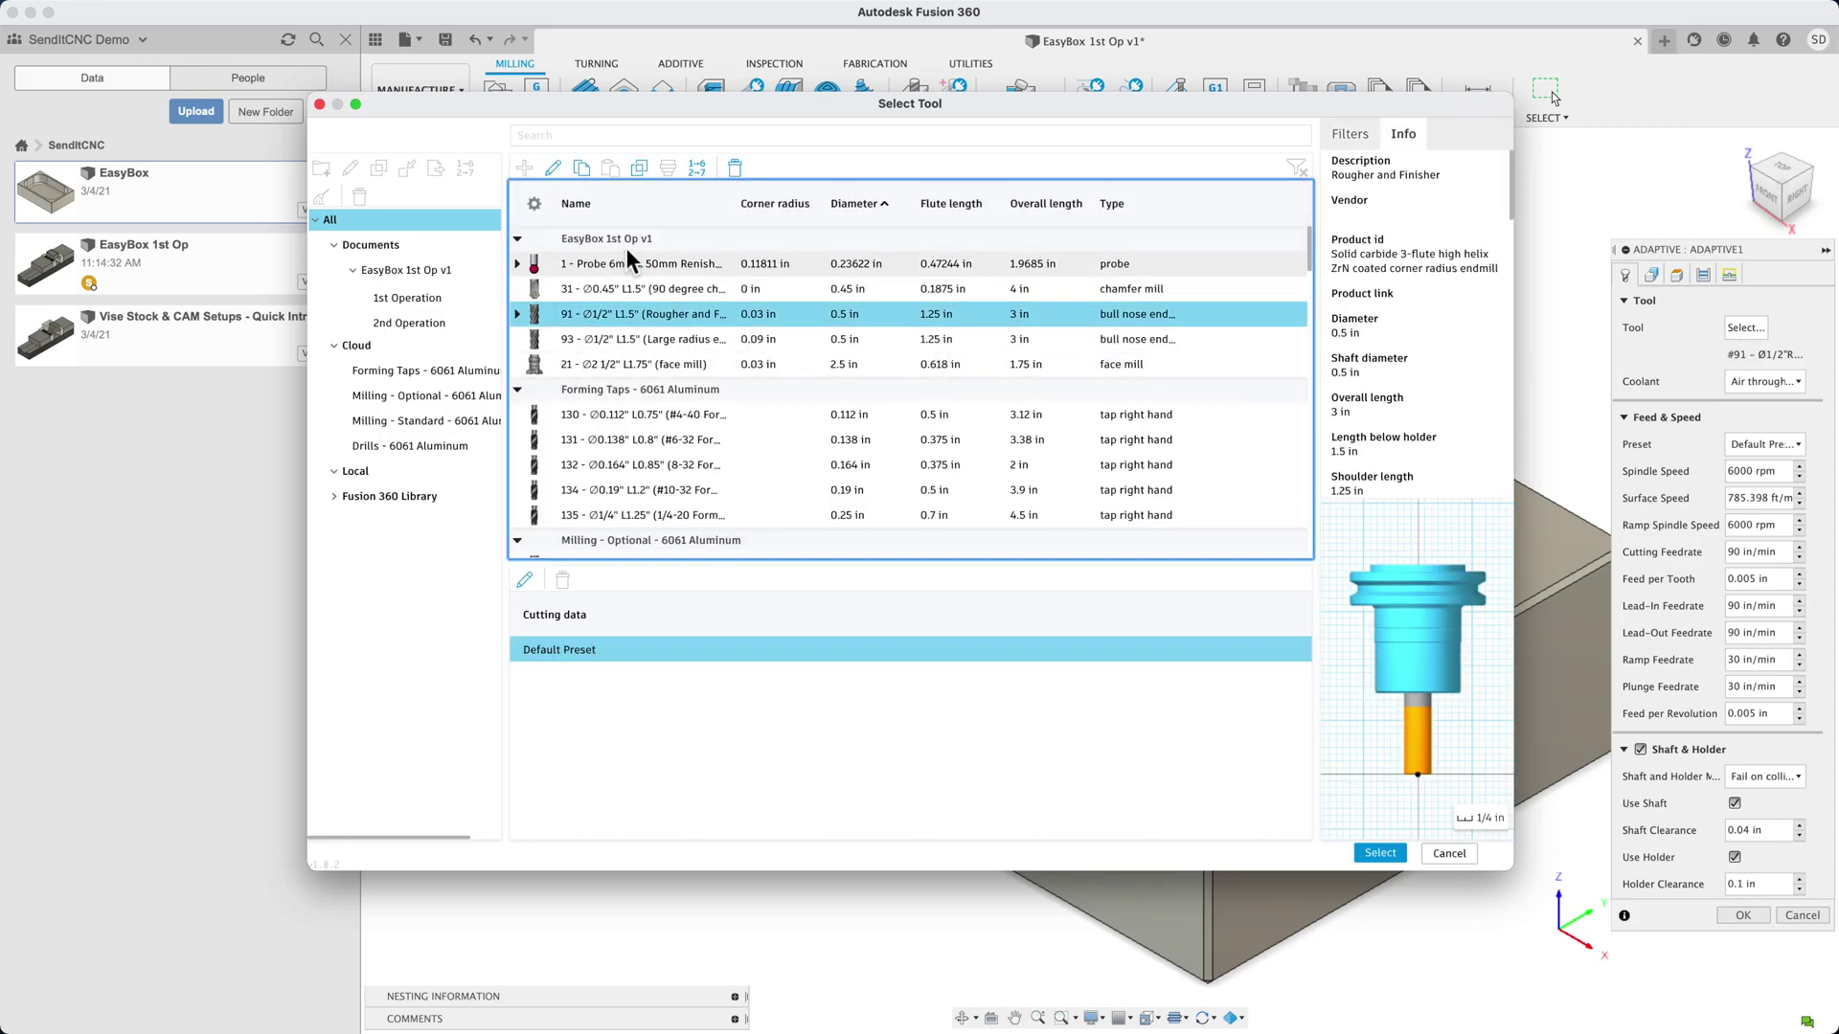
{"action": "left_click", "coordinate": [555, 170]}
{"action": "left_click", "coordinate": [447, 170]}
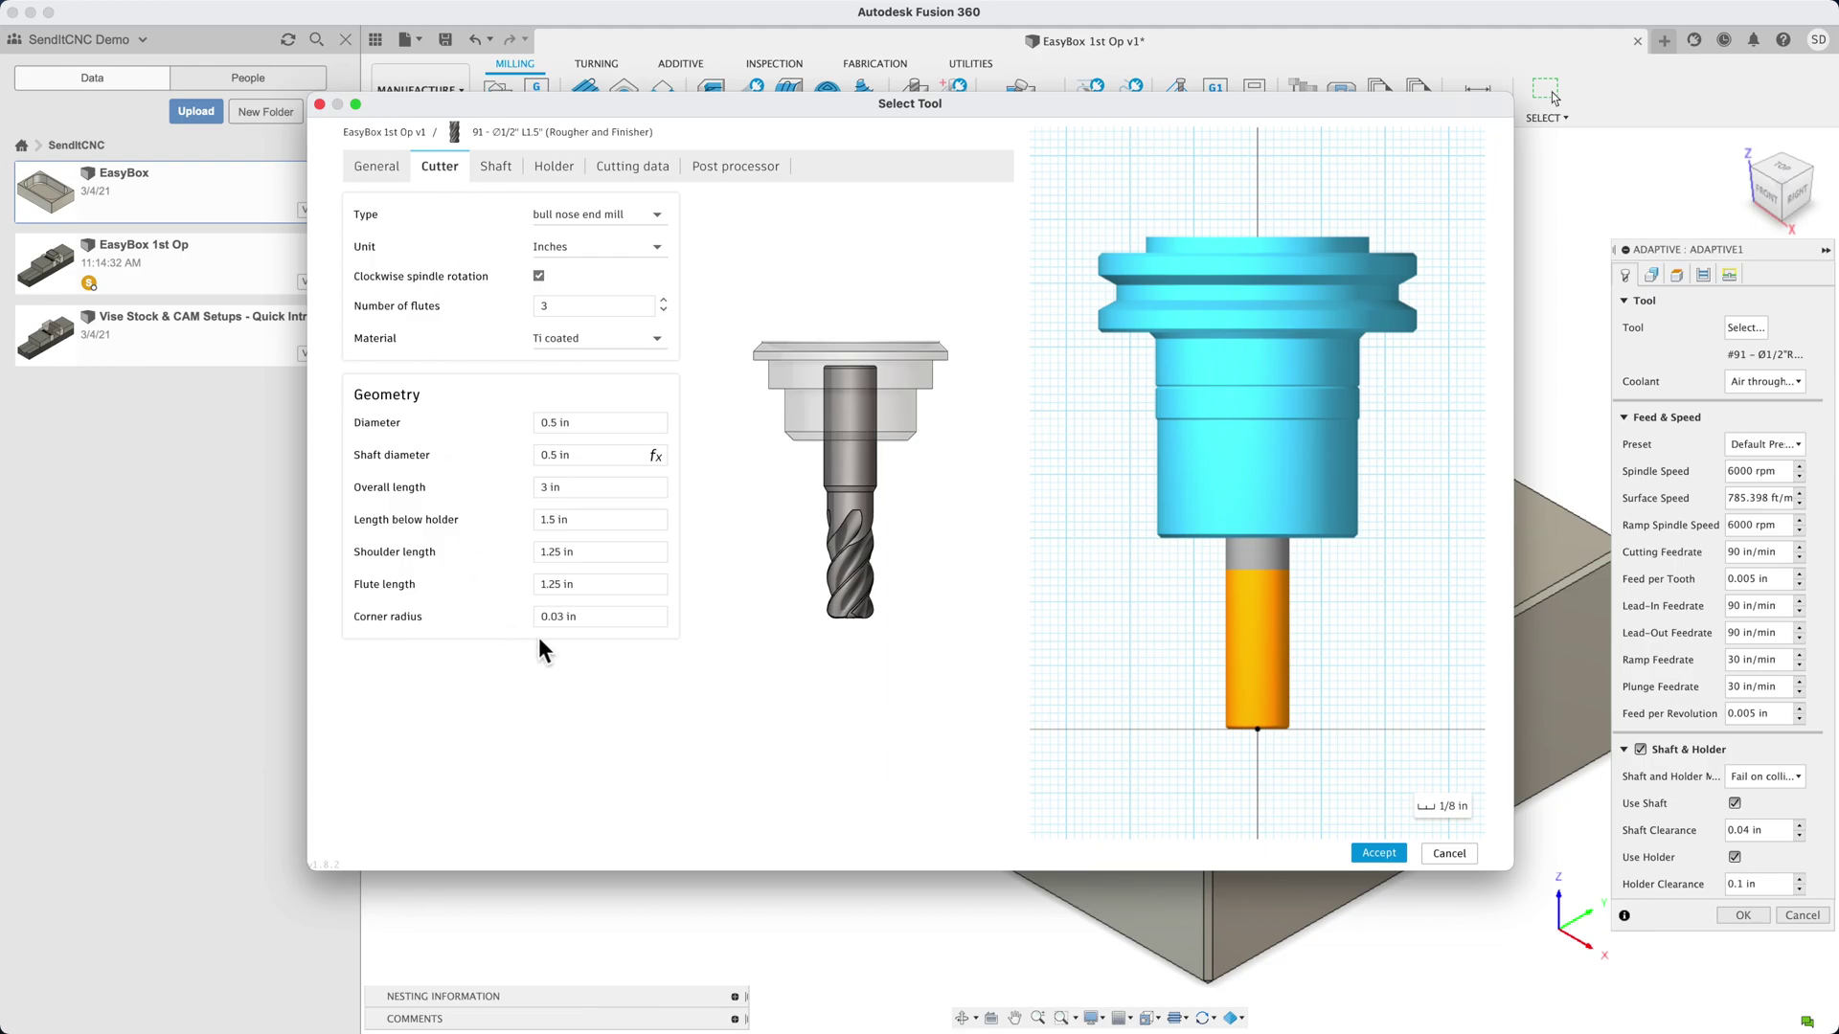
{"action": "left_click", "coordinate": [1396, 861]}
Assign tool 91 to Adaptive1, take rest machining from setup stock, and generate the toolpath
{"action": "left_click", "coordinate": [1388, 854]}
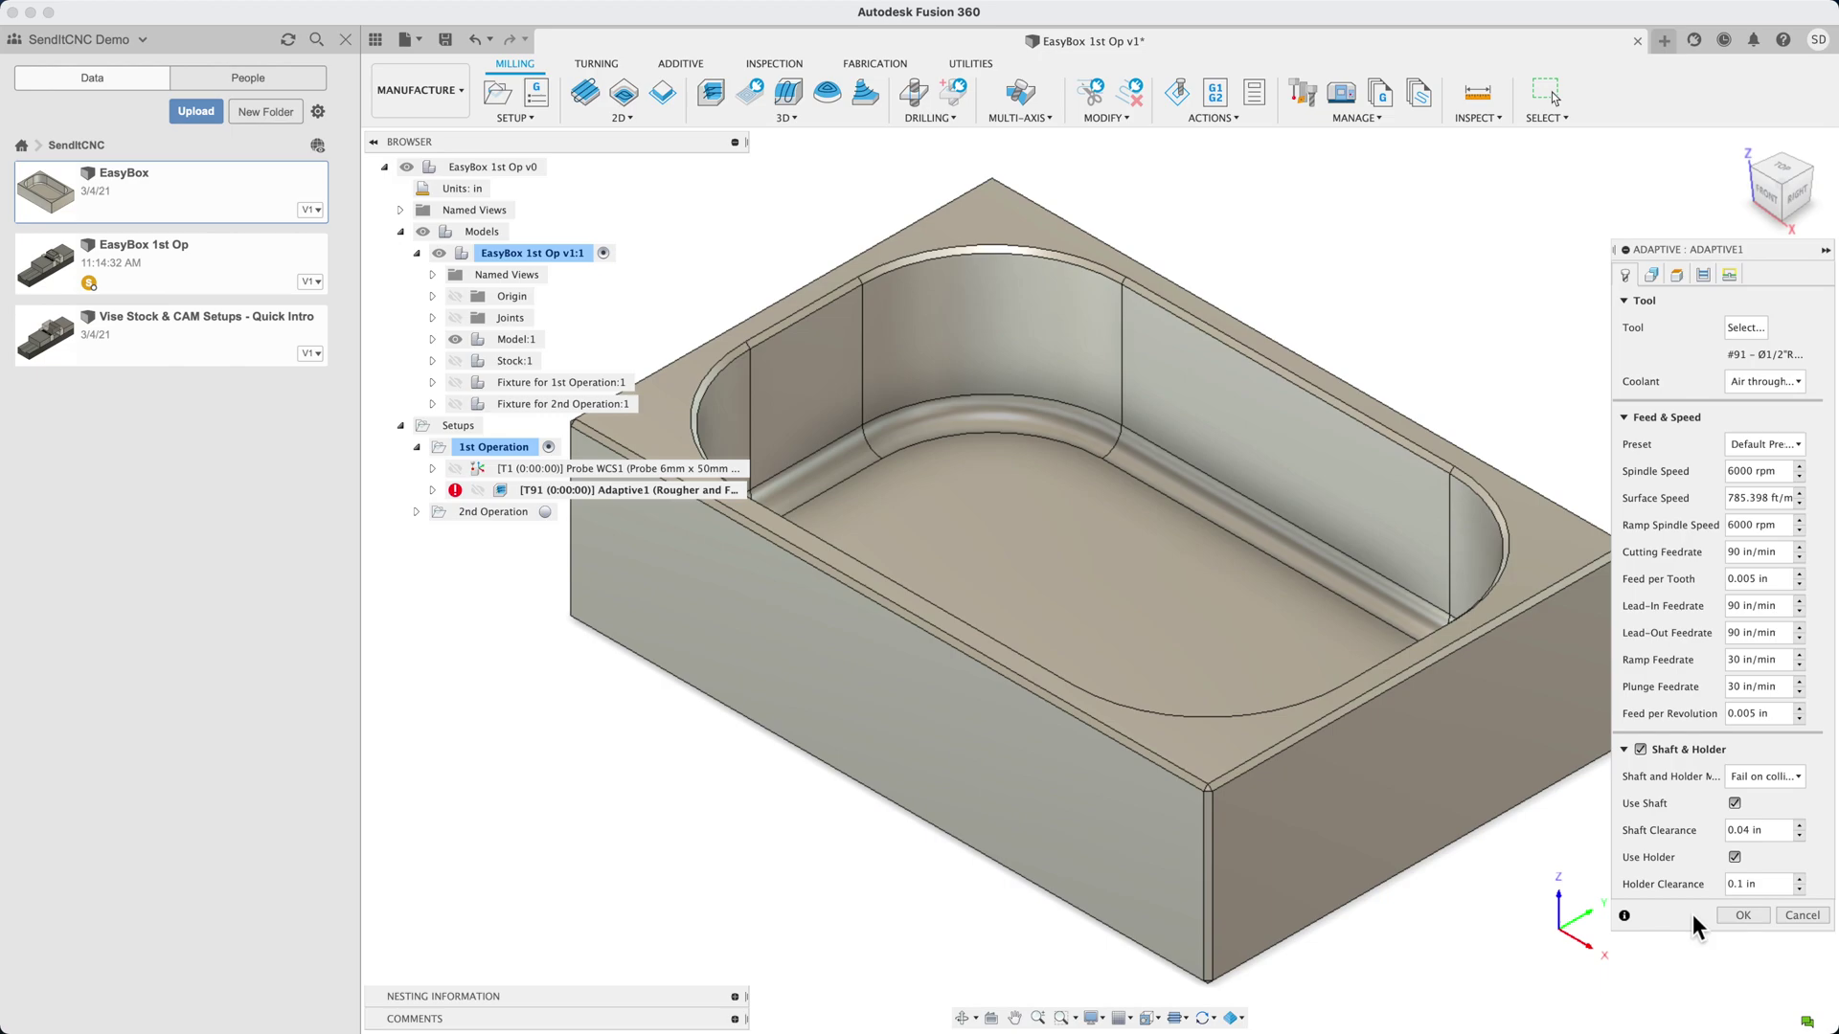
{"action": "left_click", "coordinate": [1703, 276]}
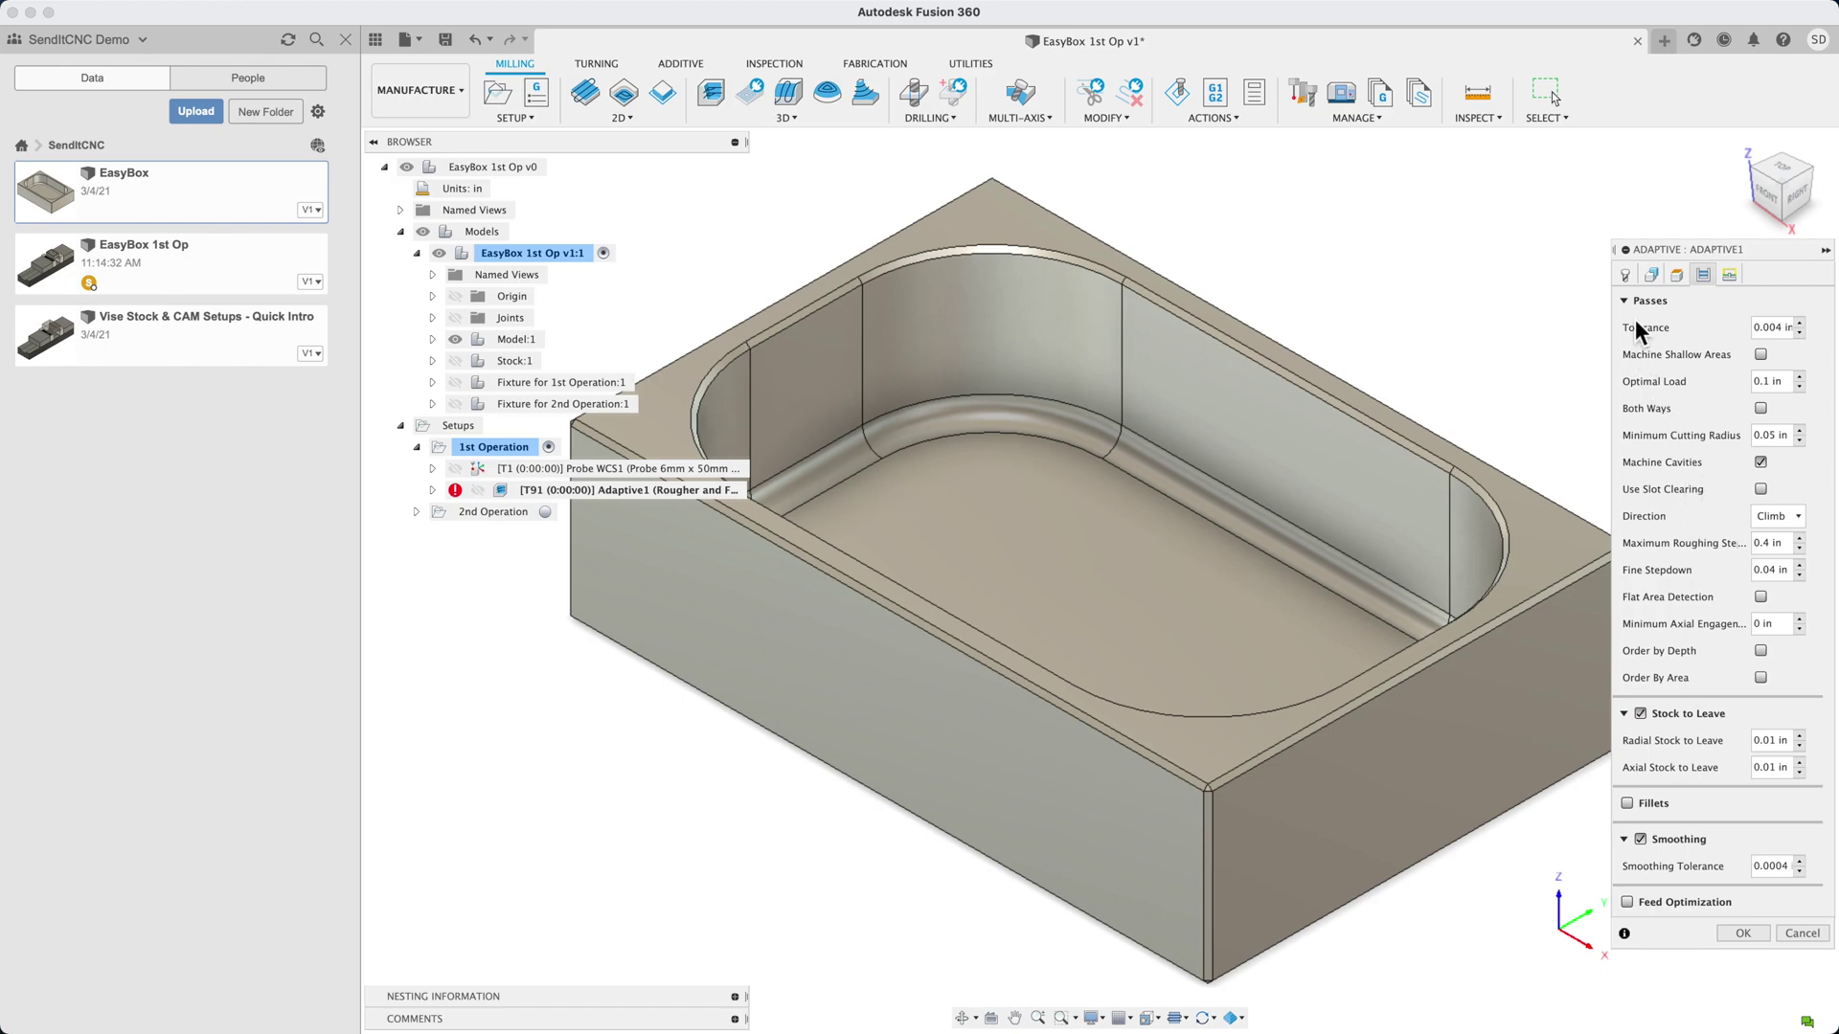
{"action": "left_click", "coordinate": [1653, 274]}
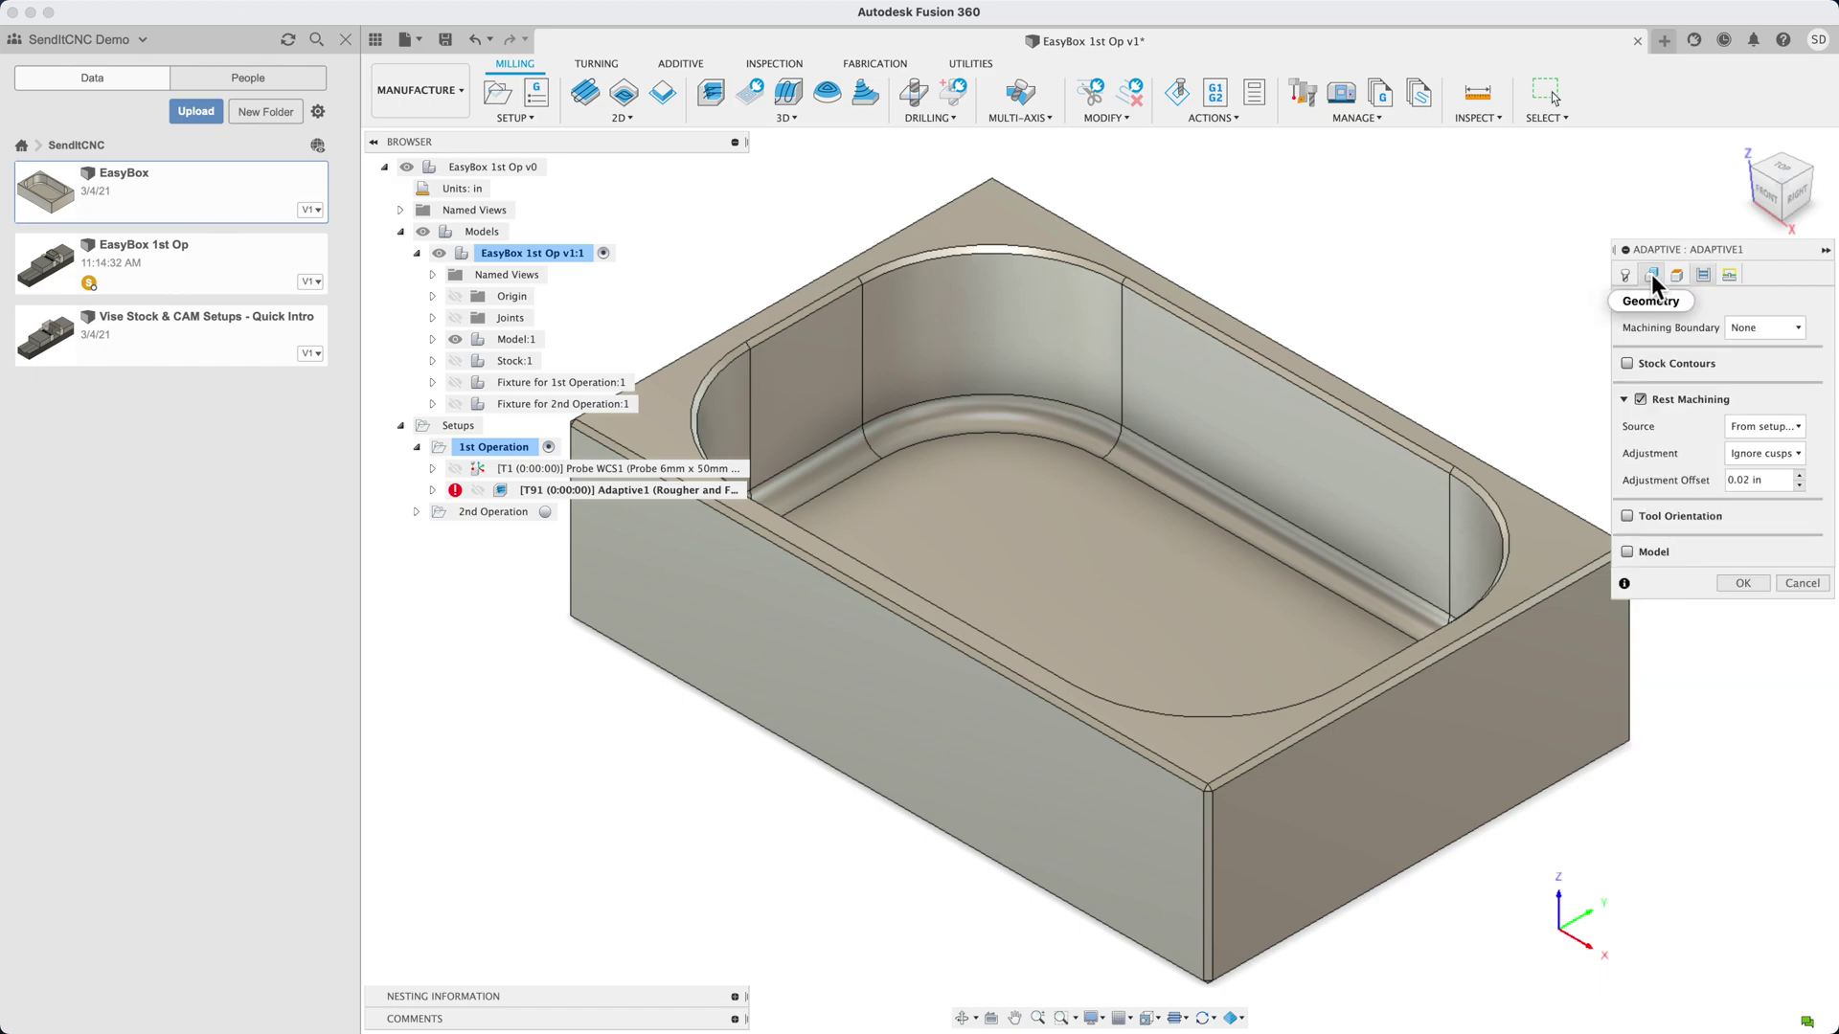
{"action": "left_click", "coordinate": [1799, 429]}
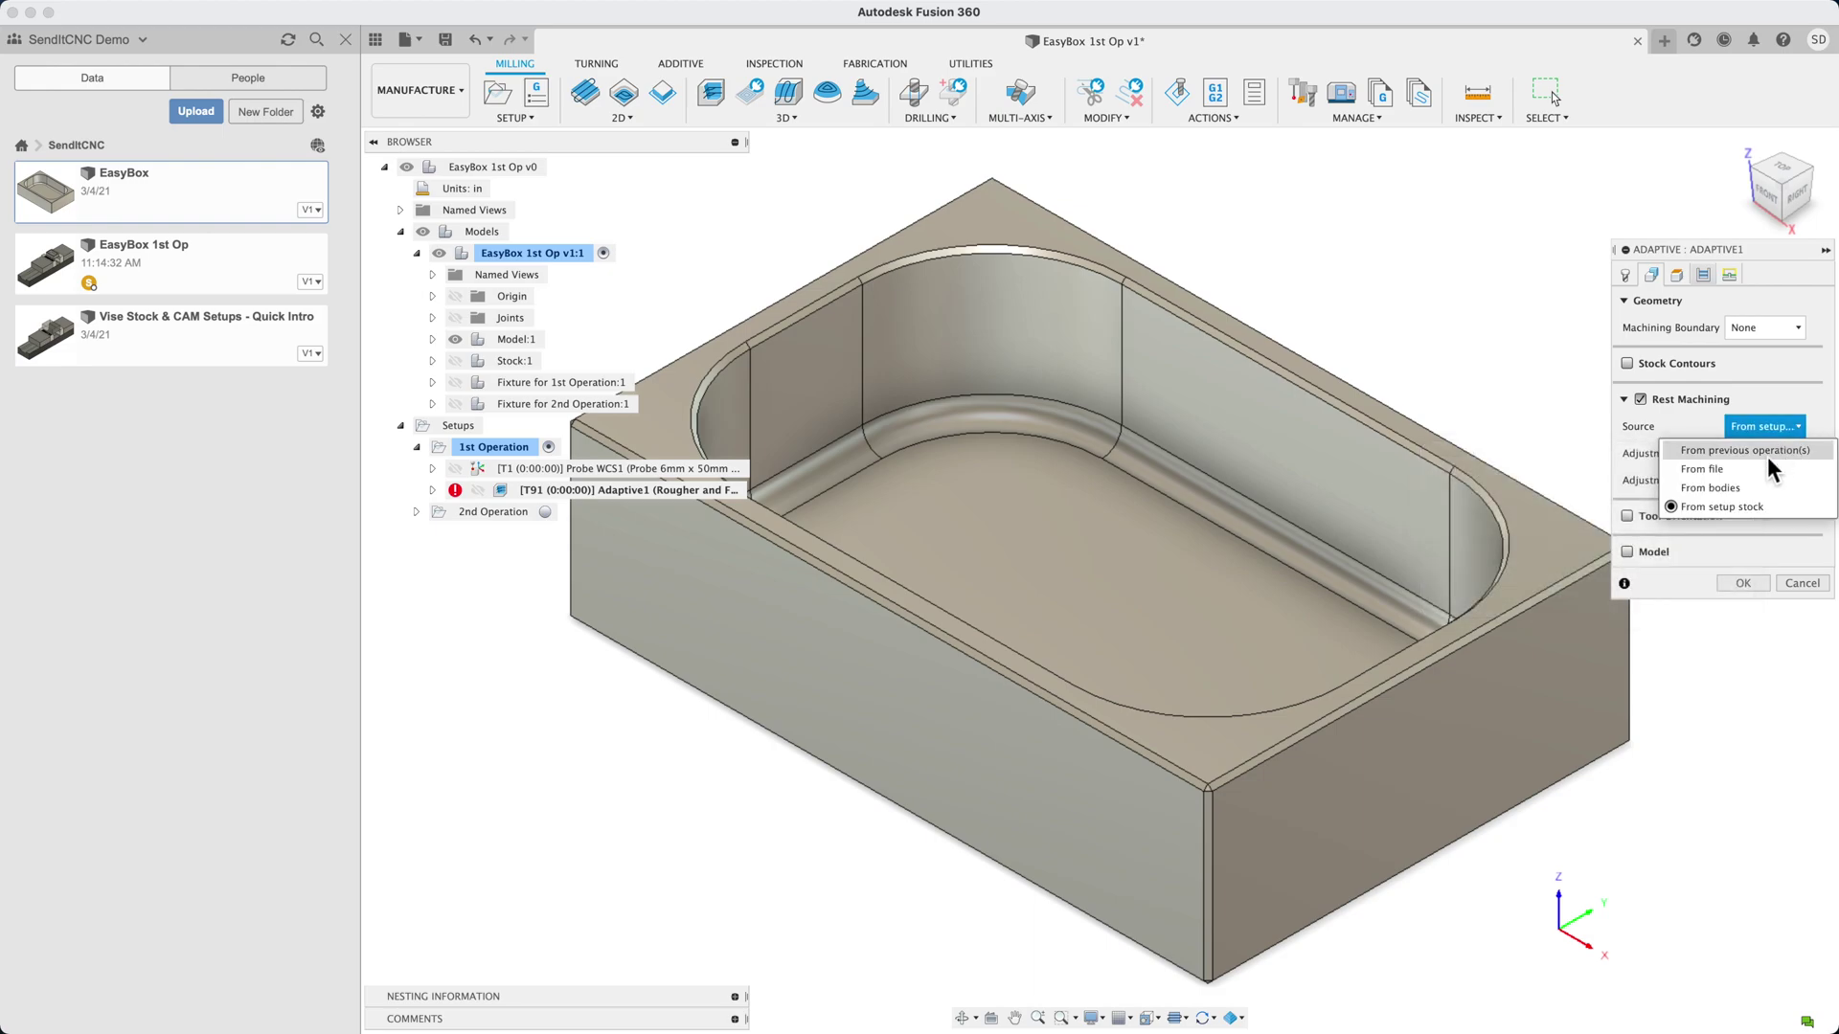
{"action": "left_click", "coordinate": [1745, 507]}
{"action": "left_click", "coordinate": [1677, 275]}
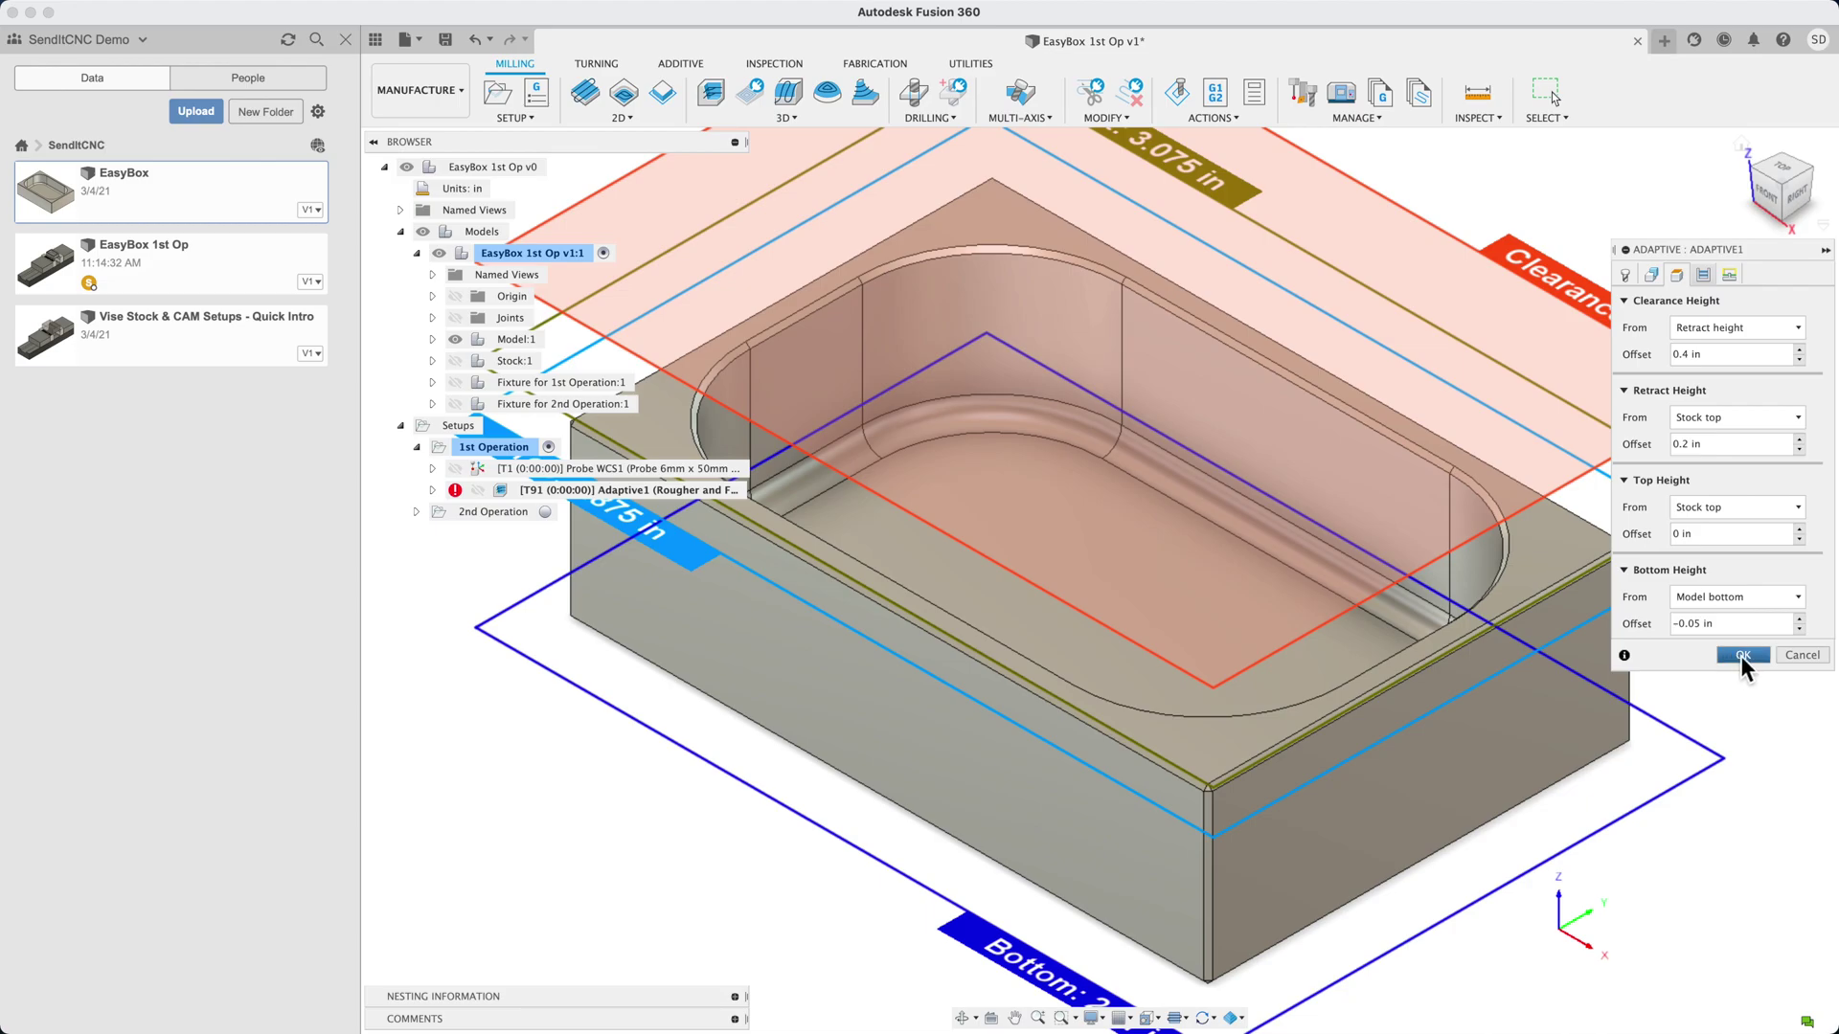
{"action": "left_click", "coordinate": [1741, 657]}
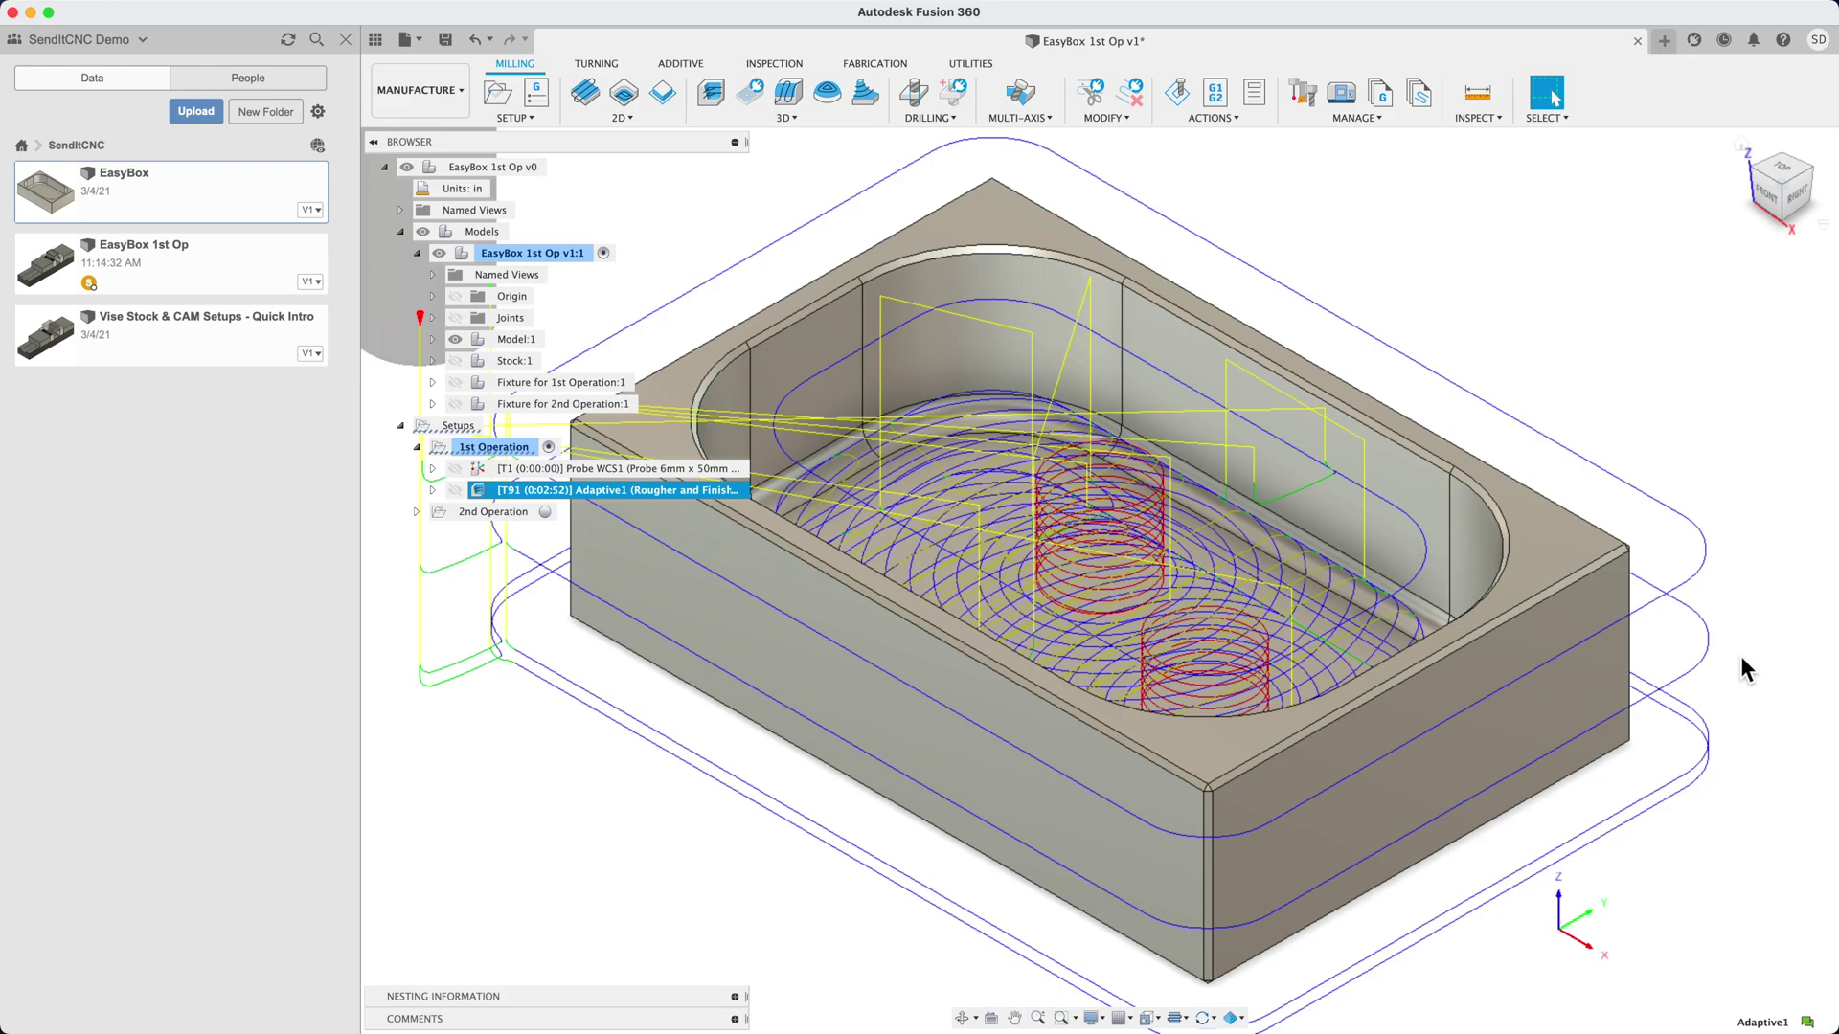
Simulate the 1st Operation toolpaths at increased speed through to the end, then exit
{"action": "right_click", "coordinate": [474, 449]}
{"action": "left_click", "coordinate": [514, 611]}
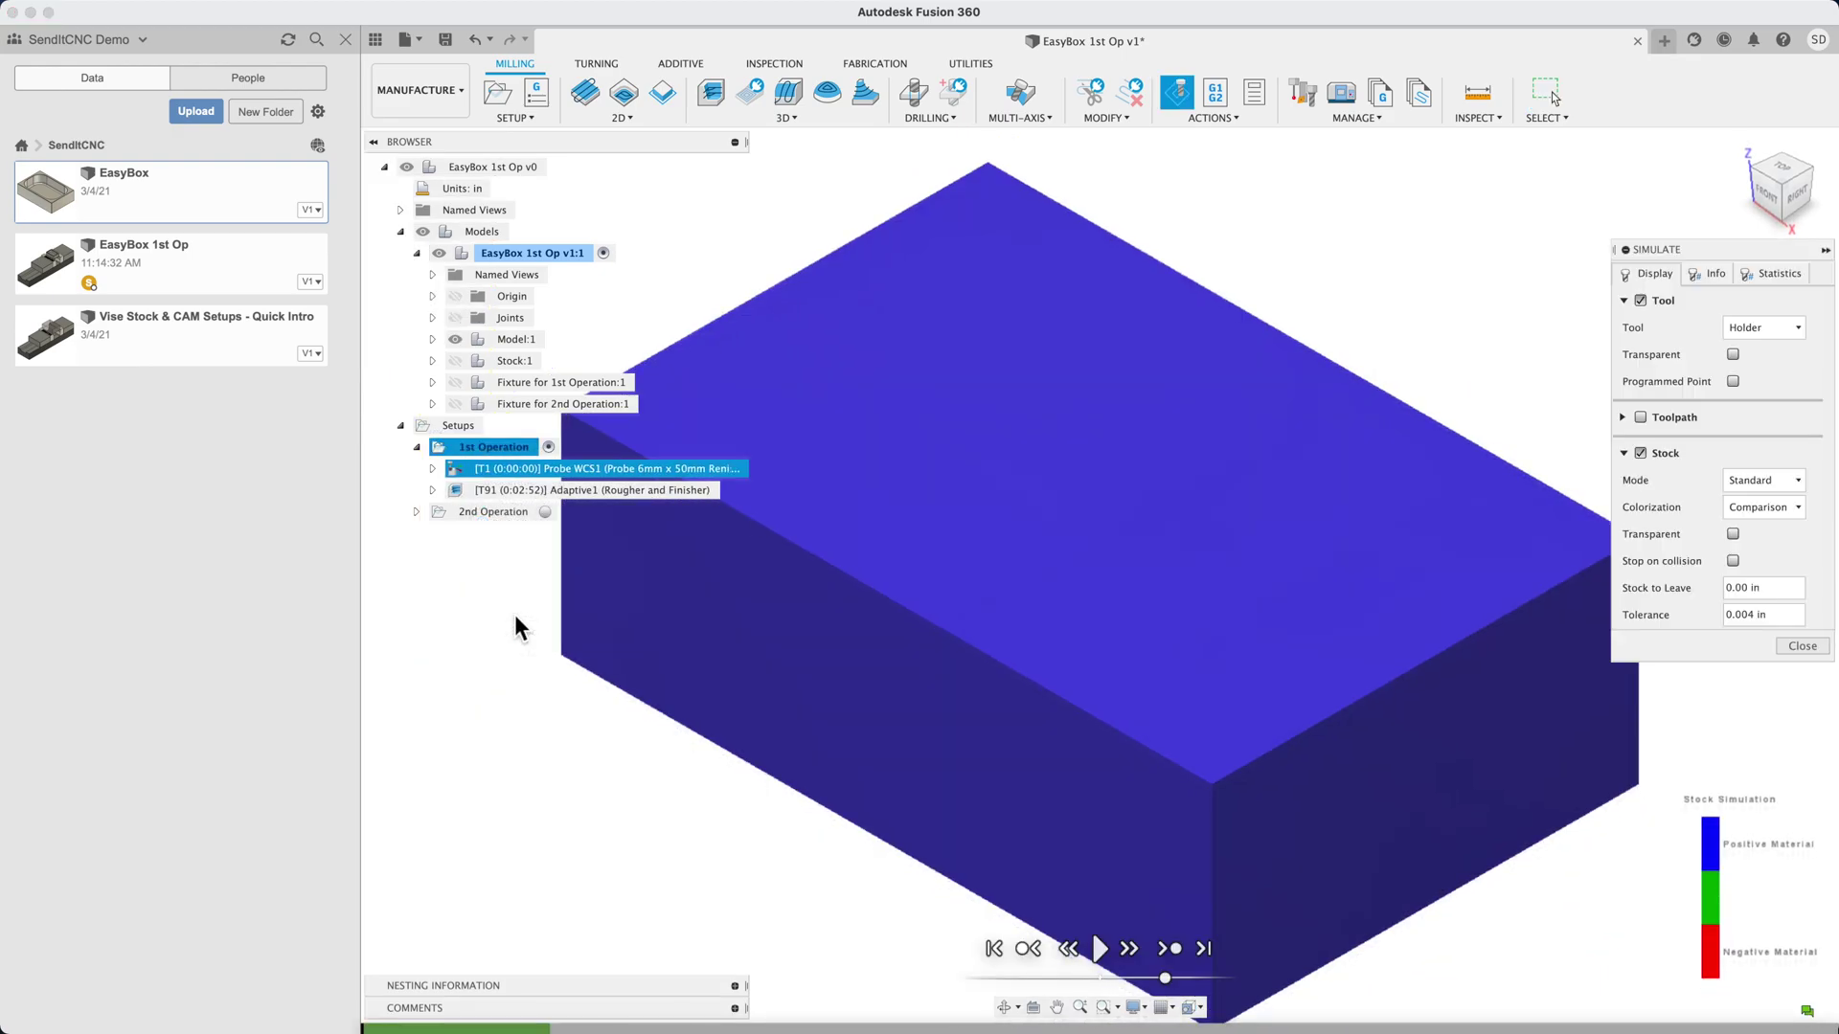
{"action": "left_click", "coordinate": [1100, 949]}
{"action": "left_click_drag", "start_coordinate": [1173, 982], "coordinate": [1184, 982]}
{"action": "left_click_drag", "start_coordinate": [1188, 983], "coordinate": [1198, 982]}
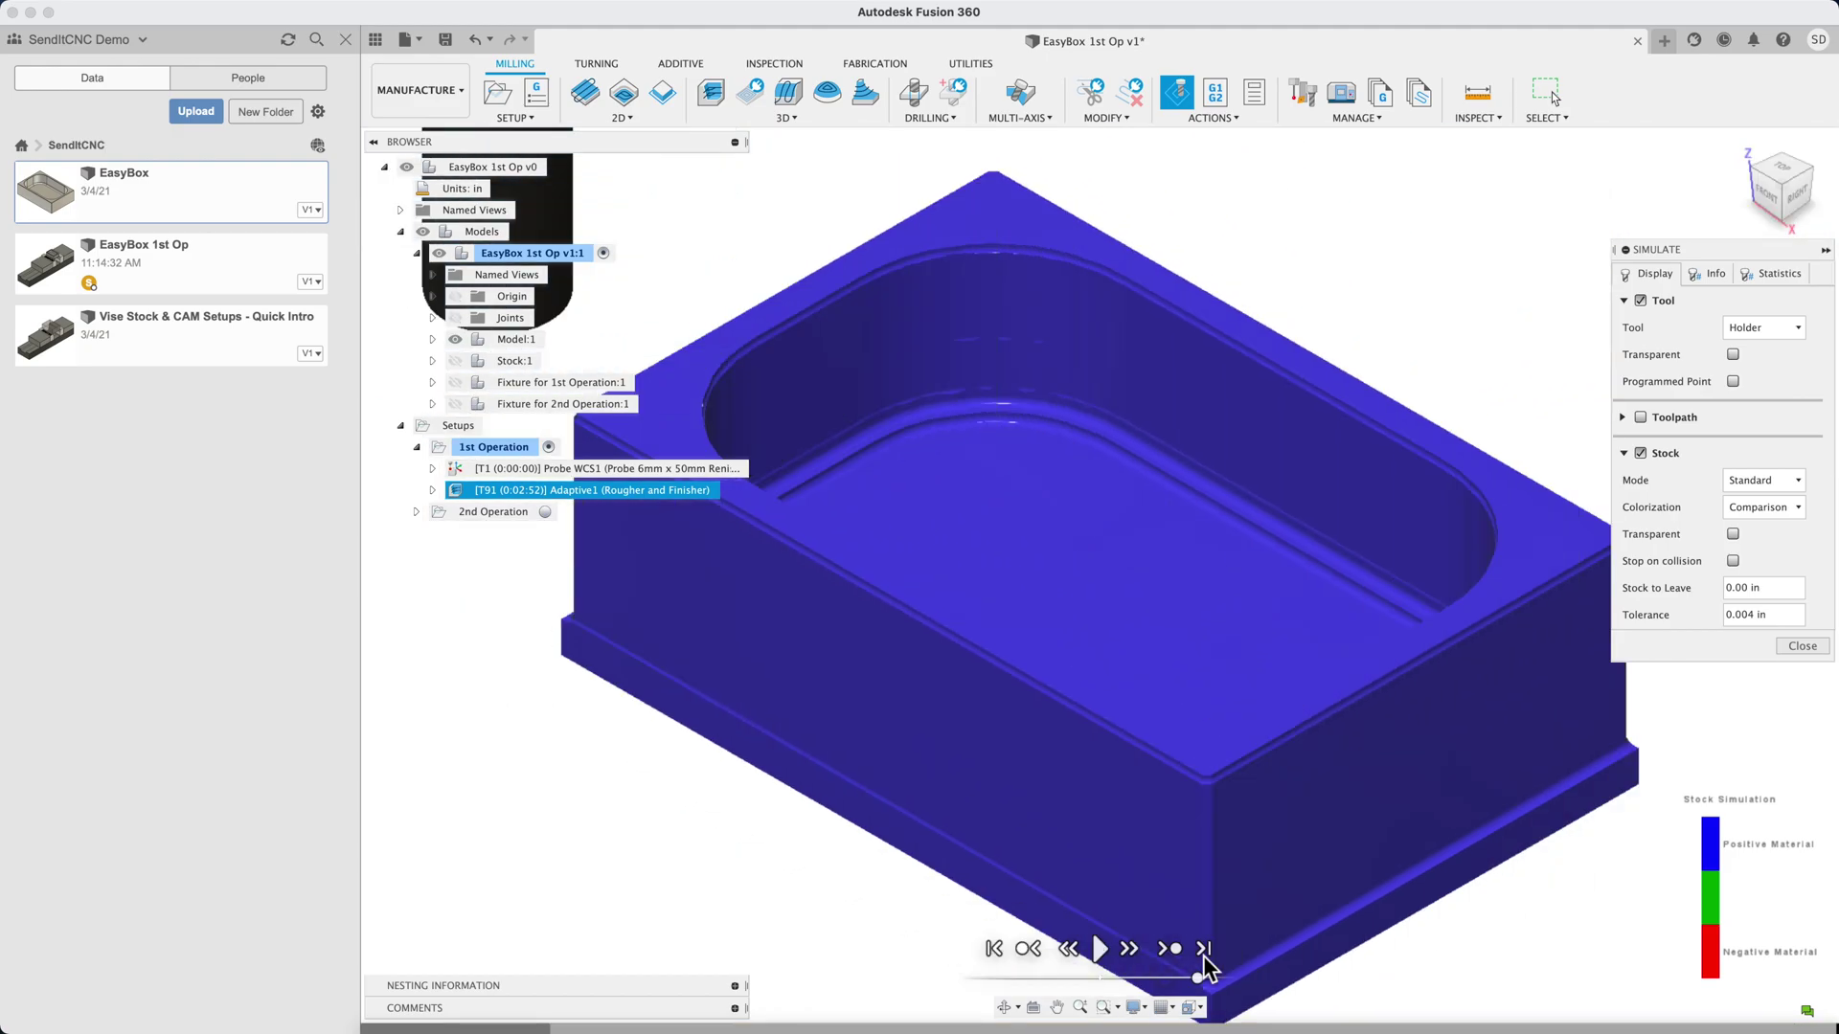
{"action": "key", "text": "Escape"}
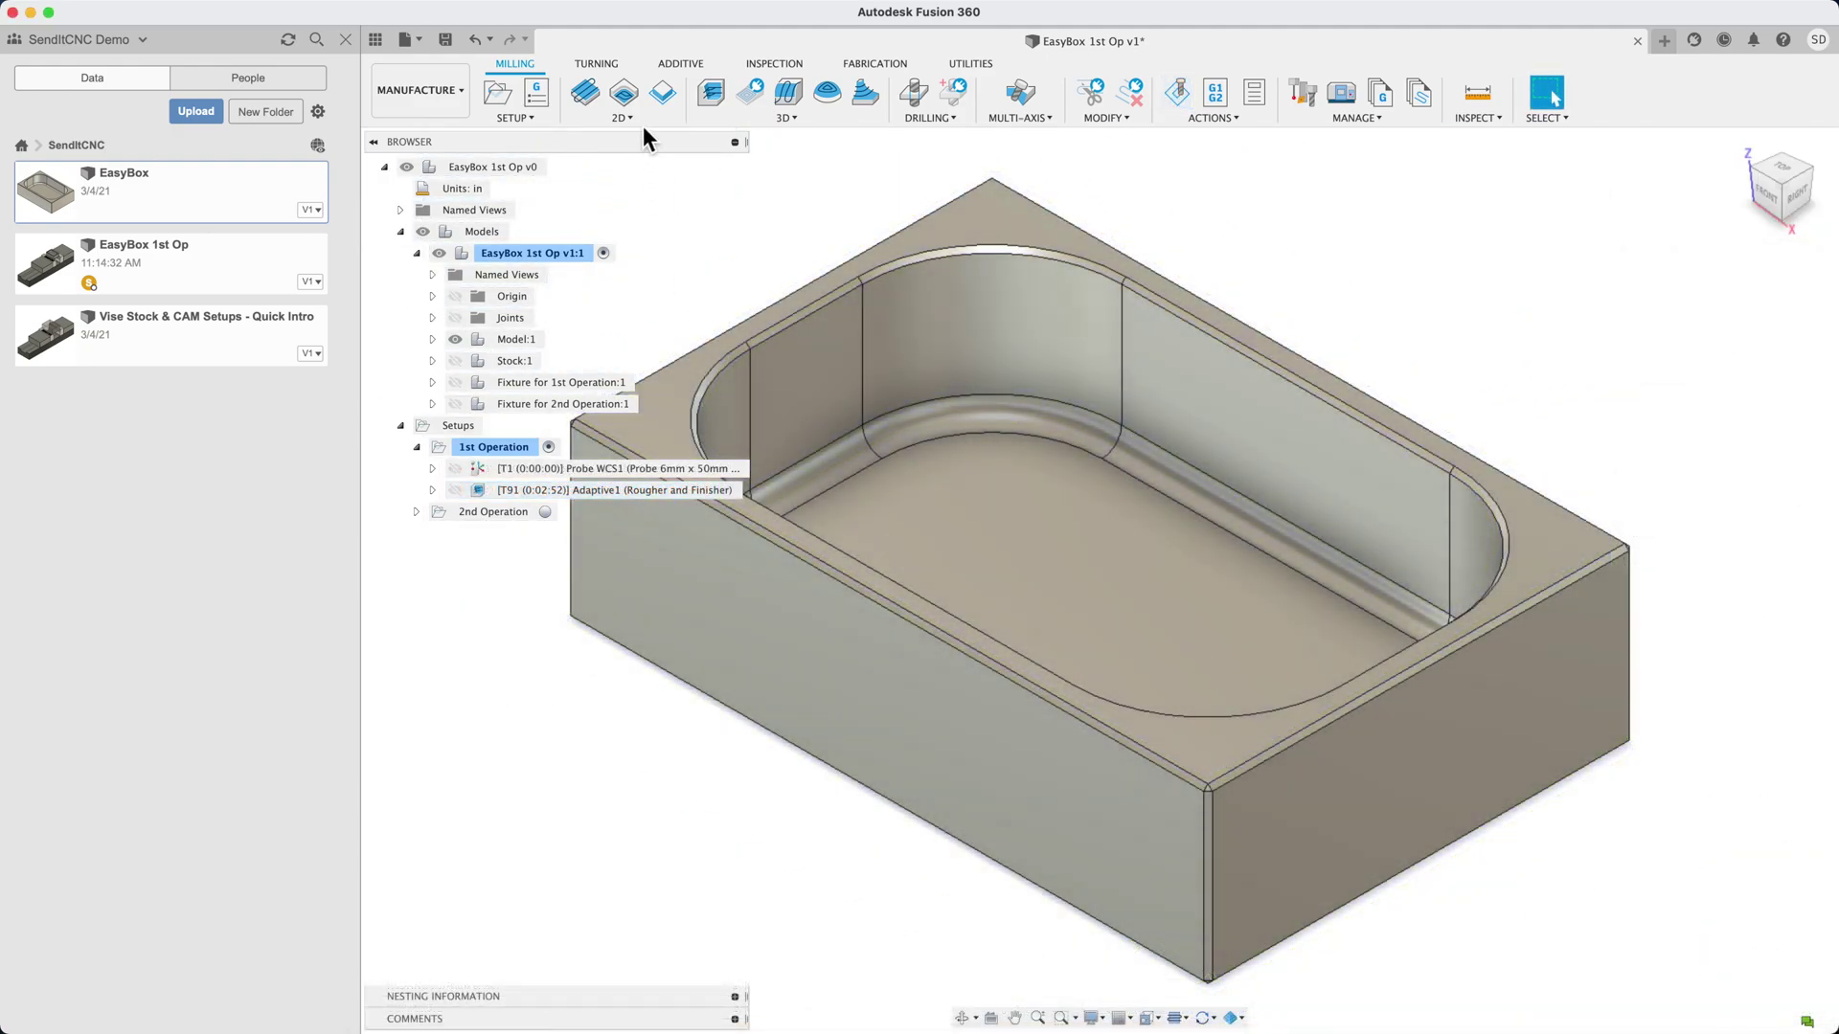
Start a 2D Contour toolpath and select the box's bottom edge as the contour
{"action": "left_click", "coordinate": [635, 123]}
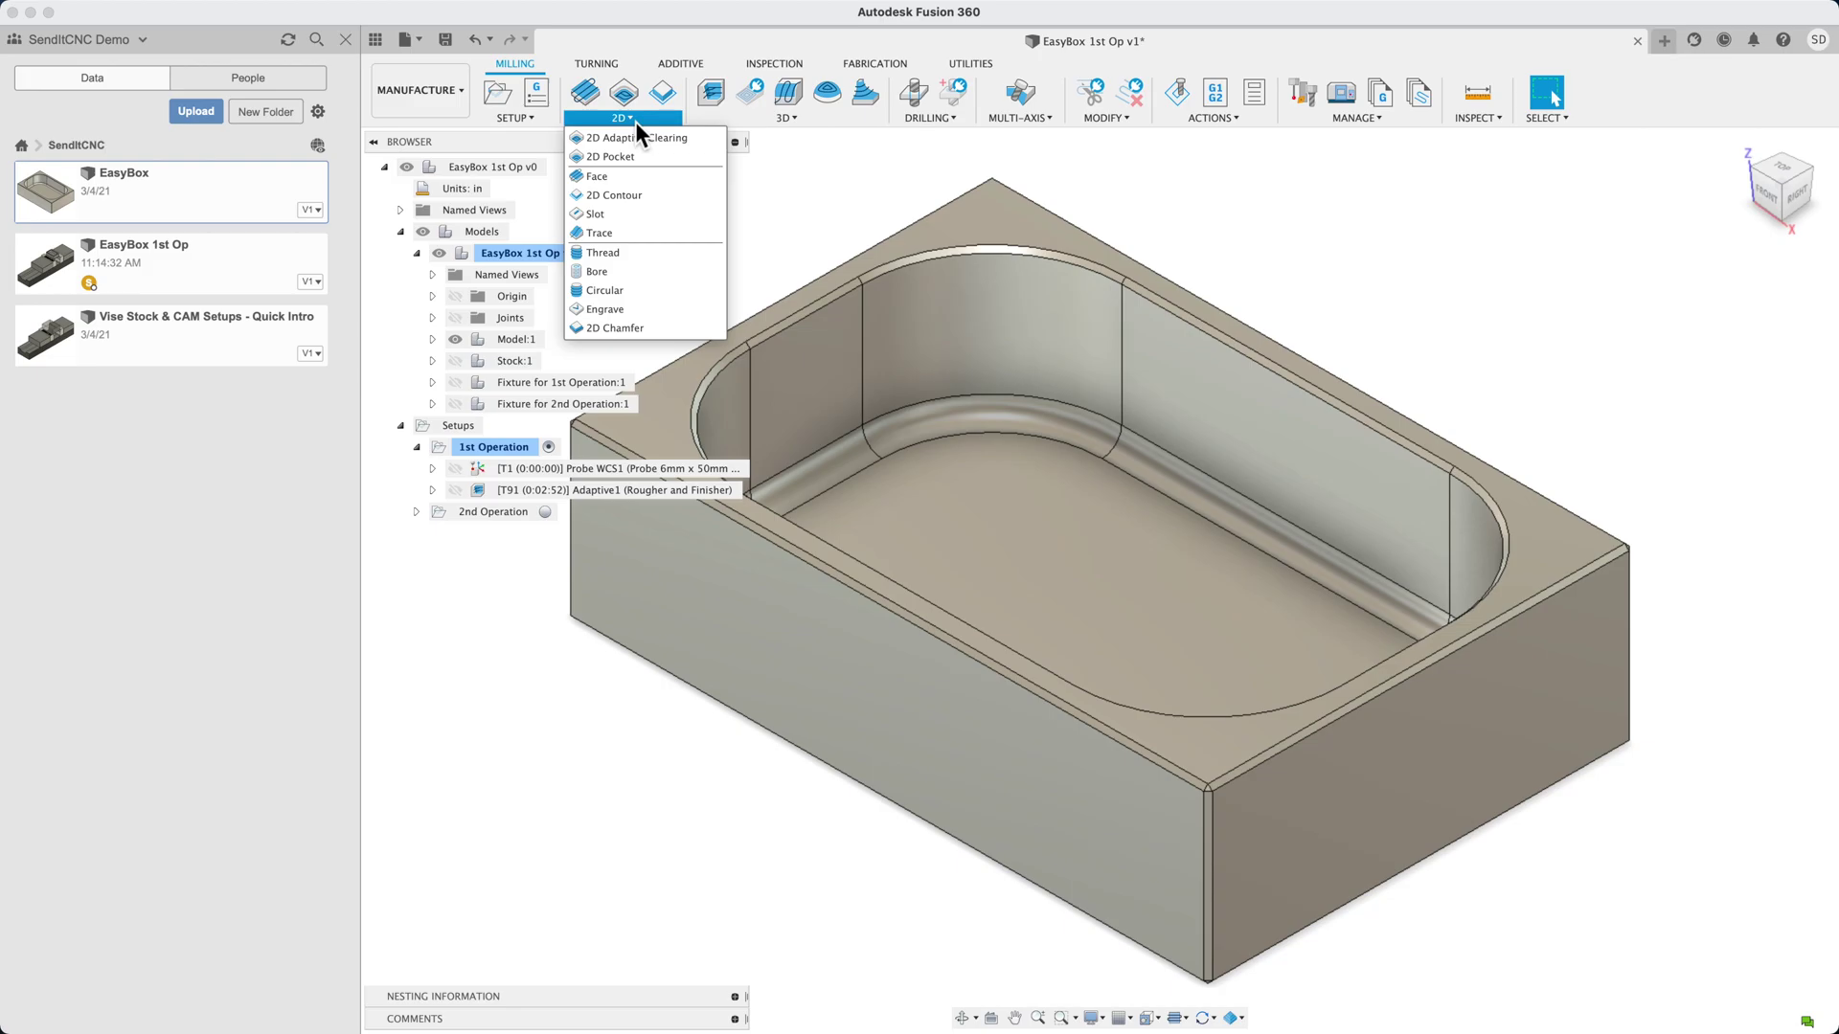
{"action": "left_click", "coordinate": [617, 197]}
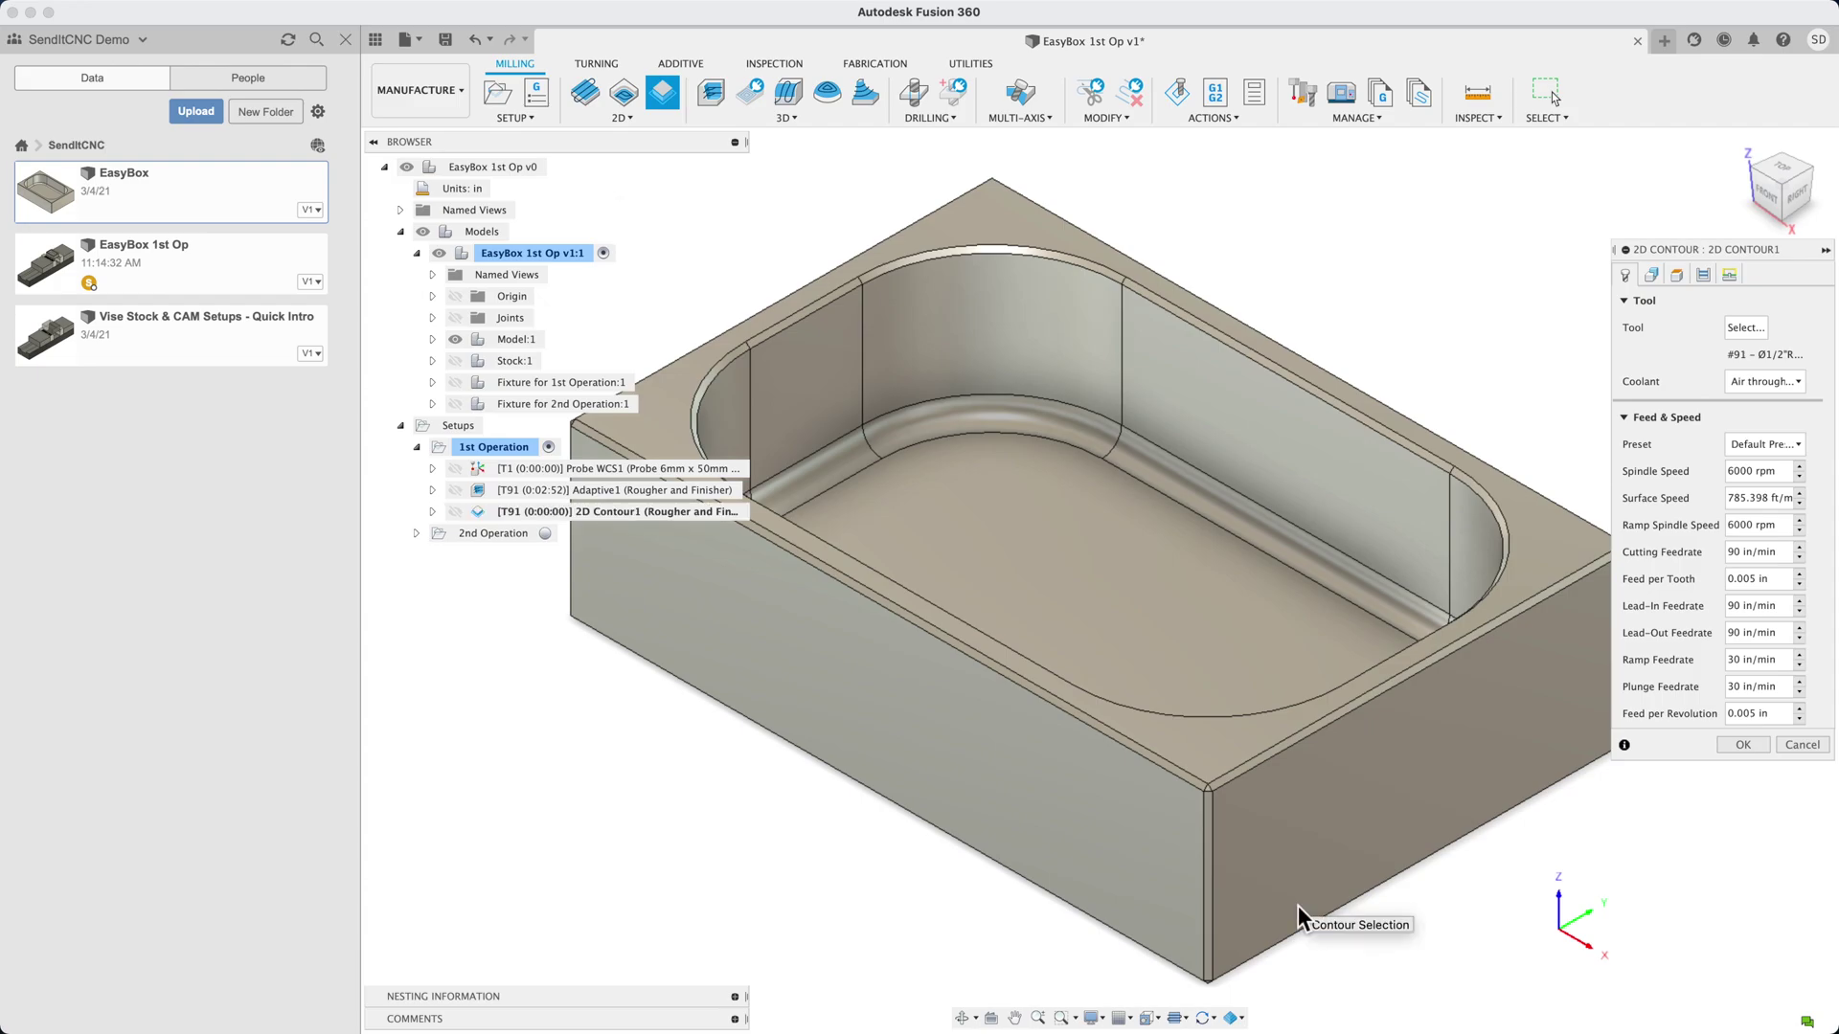
{"action": "middle_click_drag", "start_coordinate": [1296, 898], "coordinate": [1272, 737], "text": "shift"}
{"action": "left_click", "coordinate": [1221, 632]}
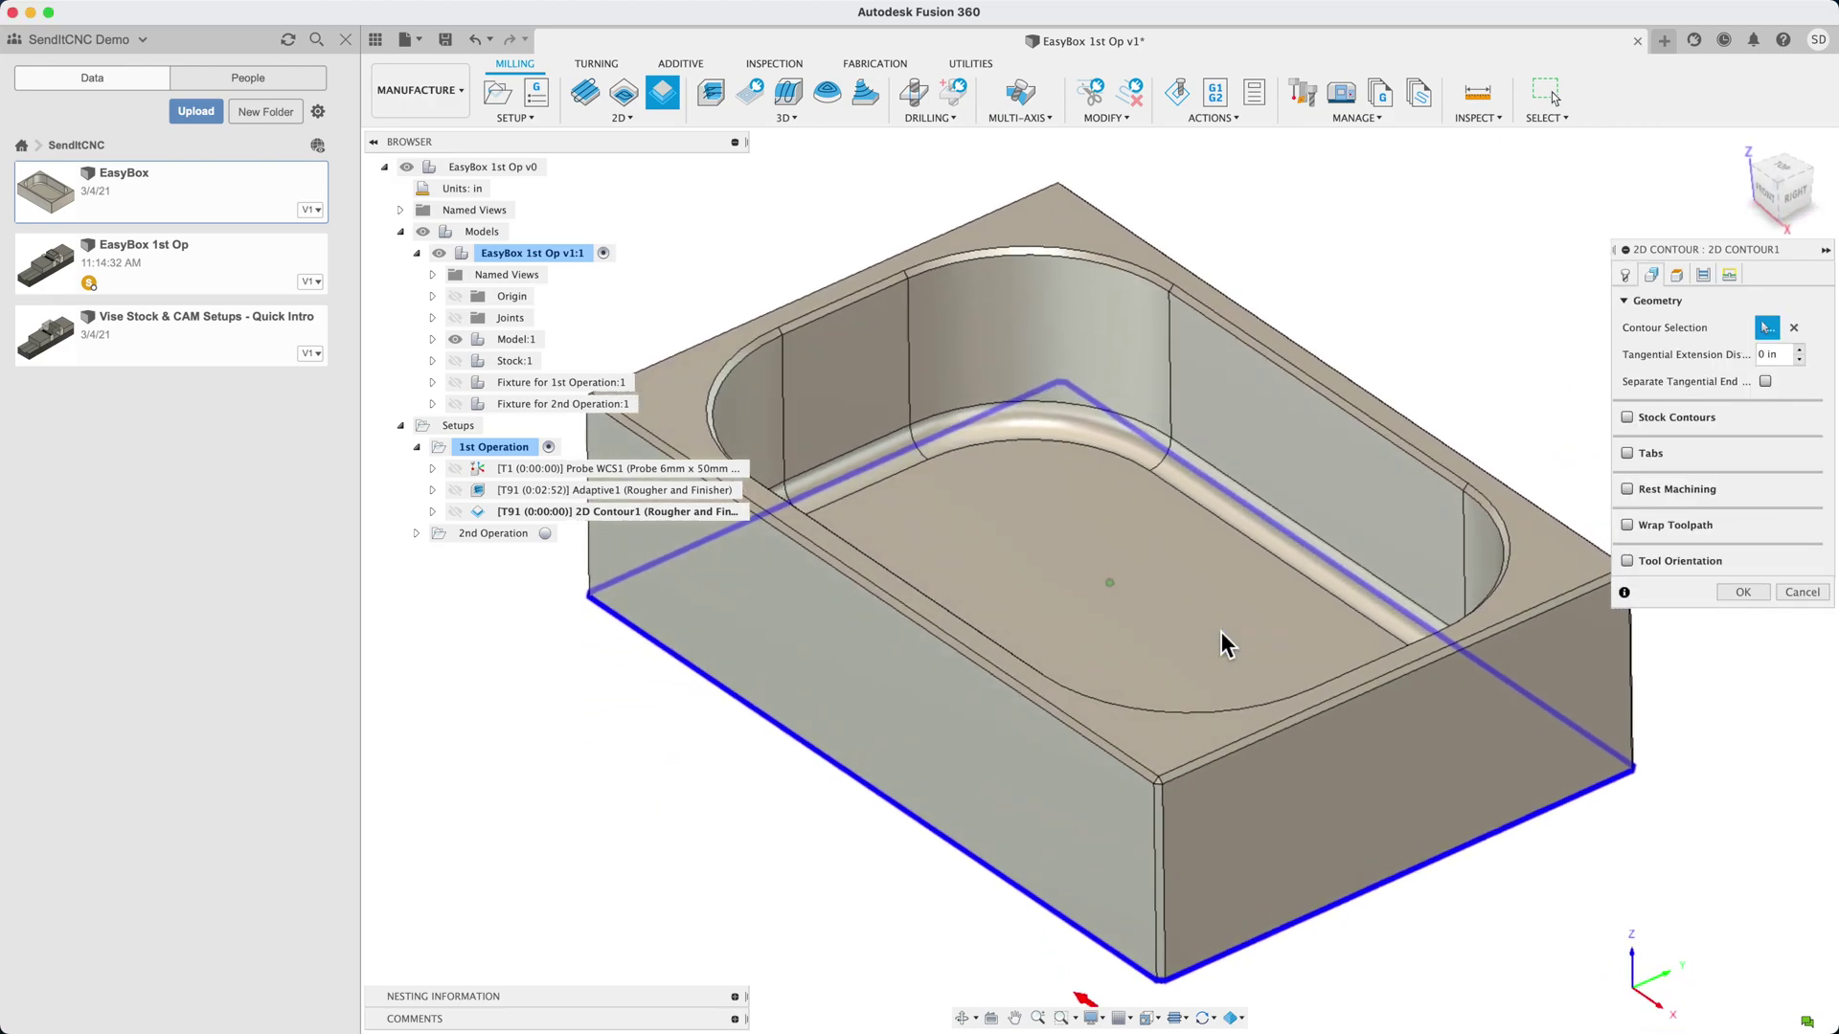
Set the bottom height from Model bottom with a -0.02 in offset and generate 2D Contour1
{"action": "left_click", "coordinate": [1675, 275]}
{"action": "left_click", "coordinate": [1718, 687]}
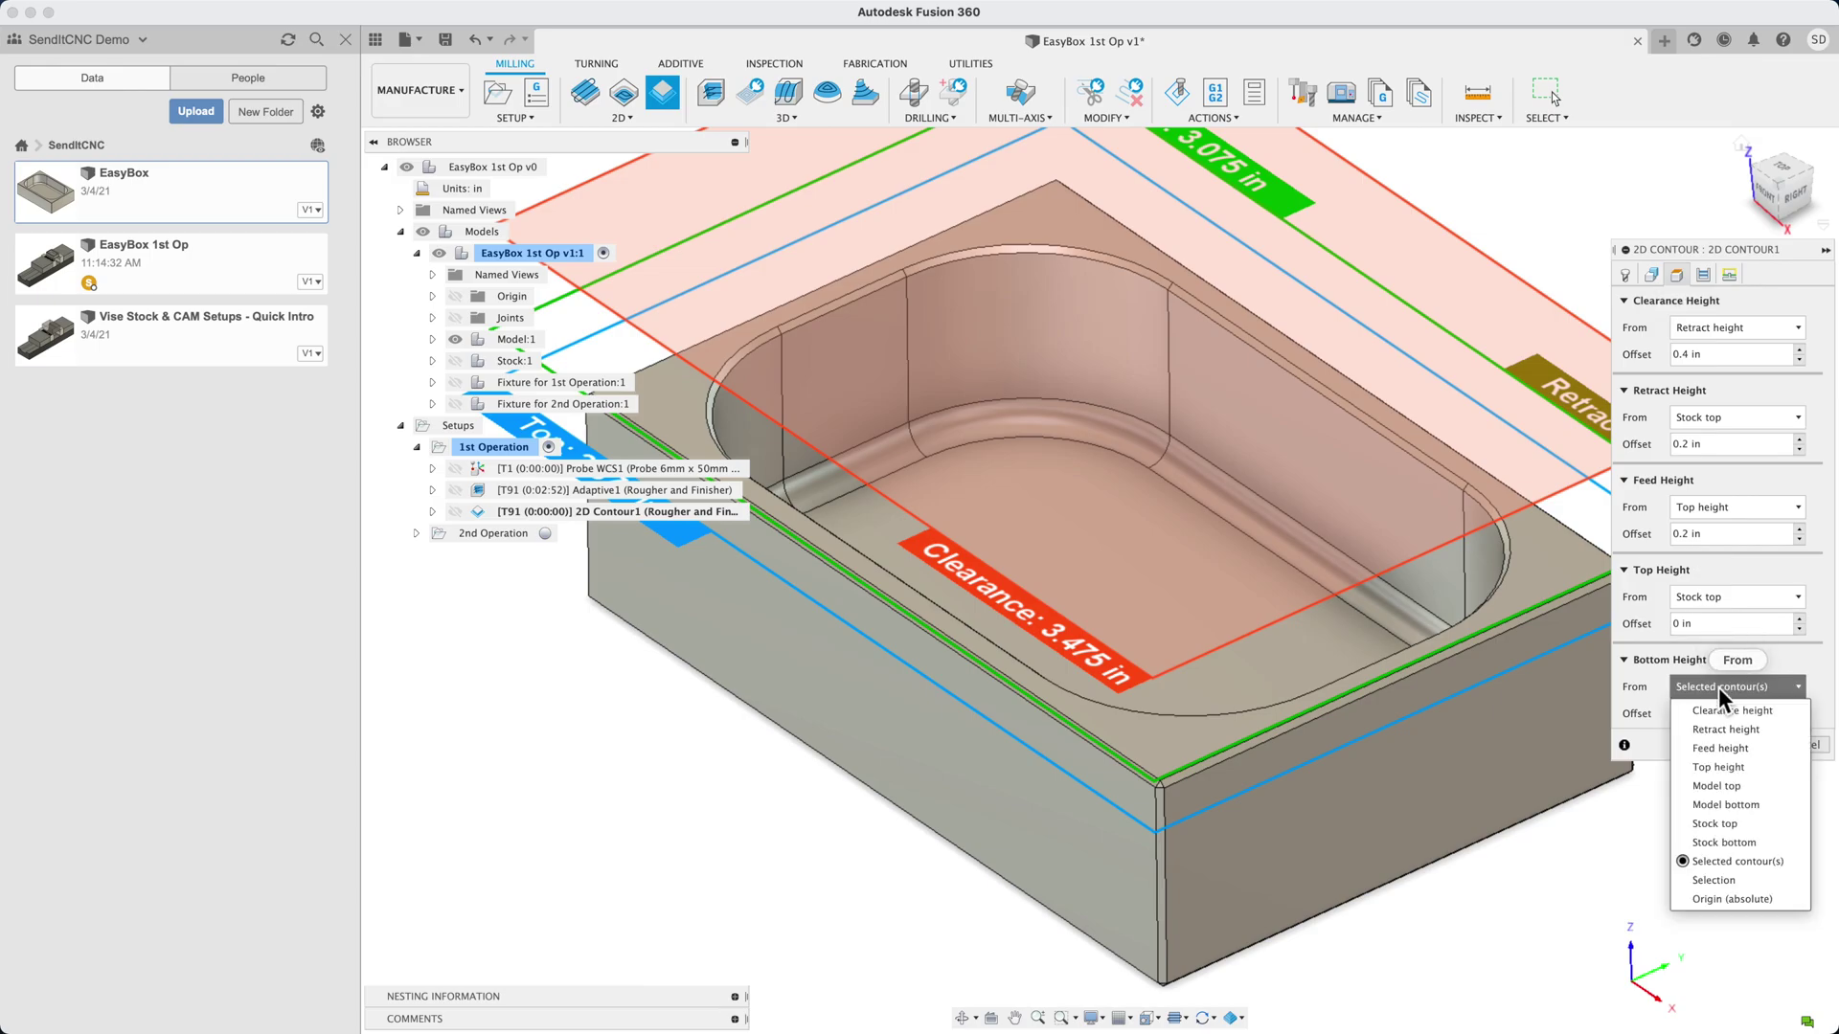
{"action": "left_click", "coordinate": [1723, 805]}
{"action": "double_click", "coordinate": [1721, 720]}
{"action": "triple_click", "coordinate": [1719, 720]}
{"action": "type", "text": "-.0"}
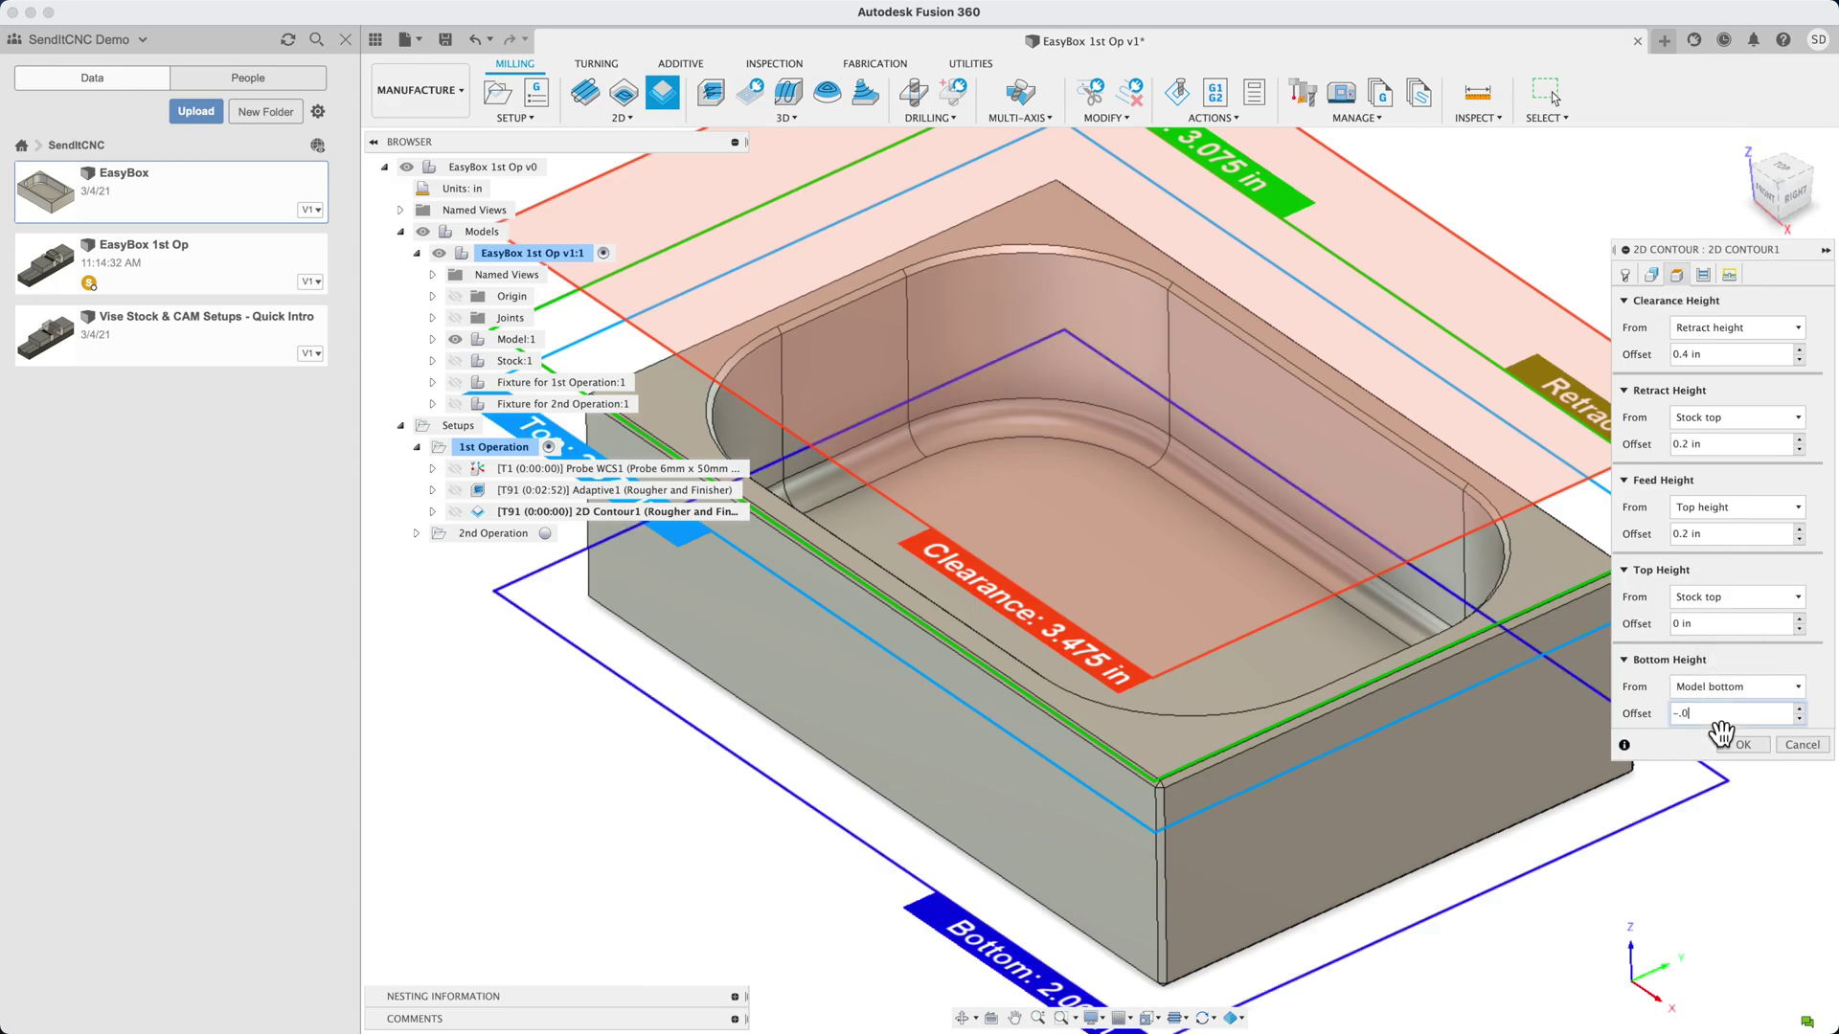
{"action": "type", "text": "2"}
{"action": "left_click", "coordinate": [1722, 736]}
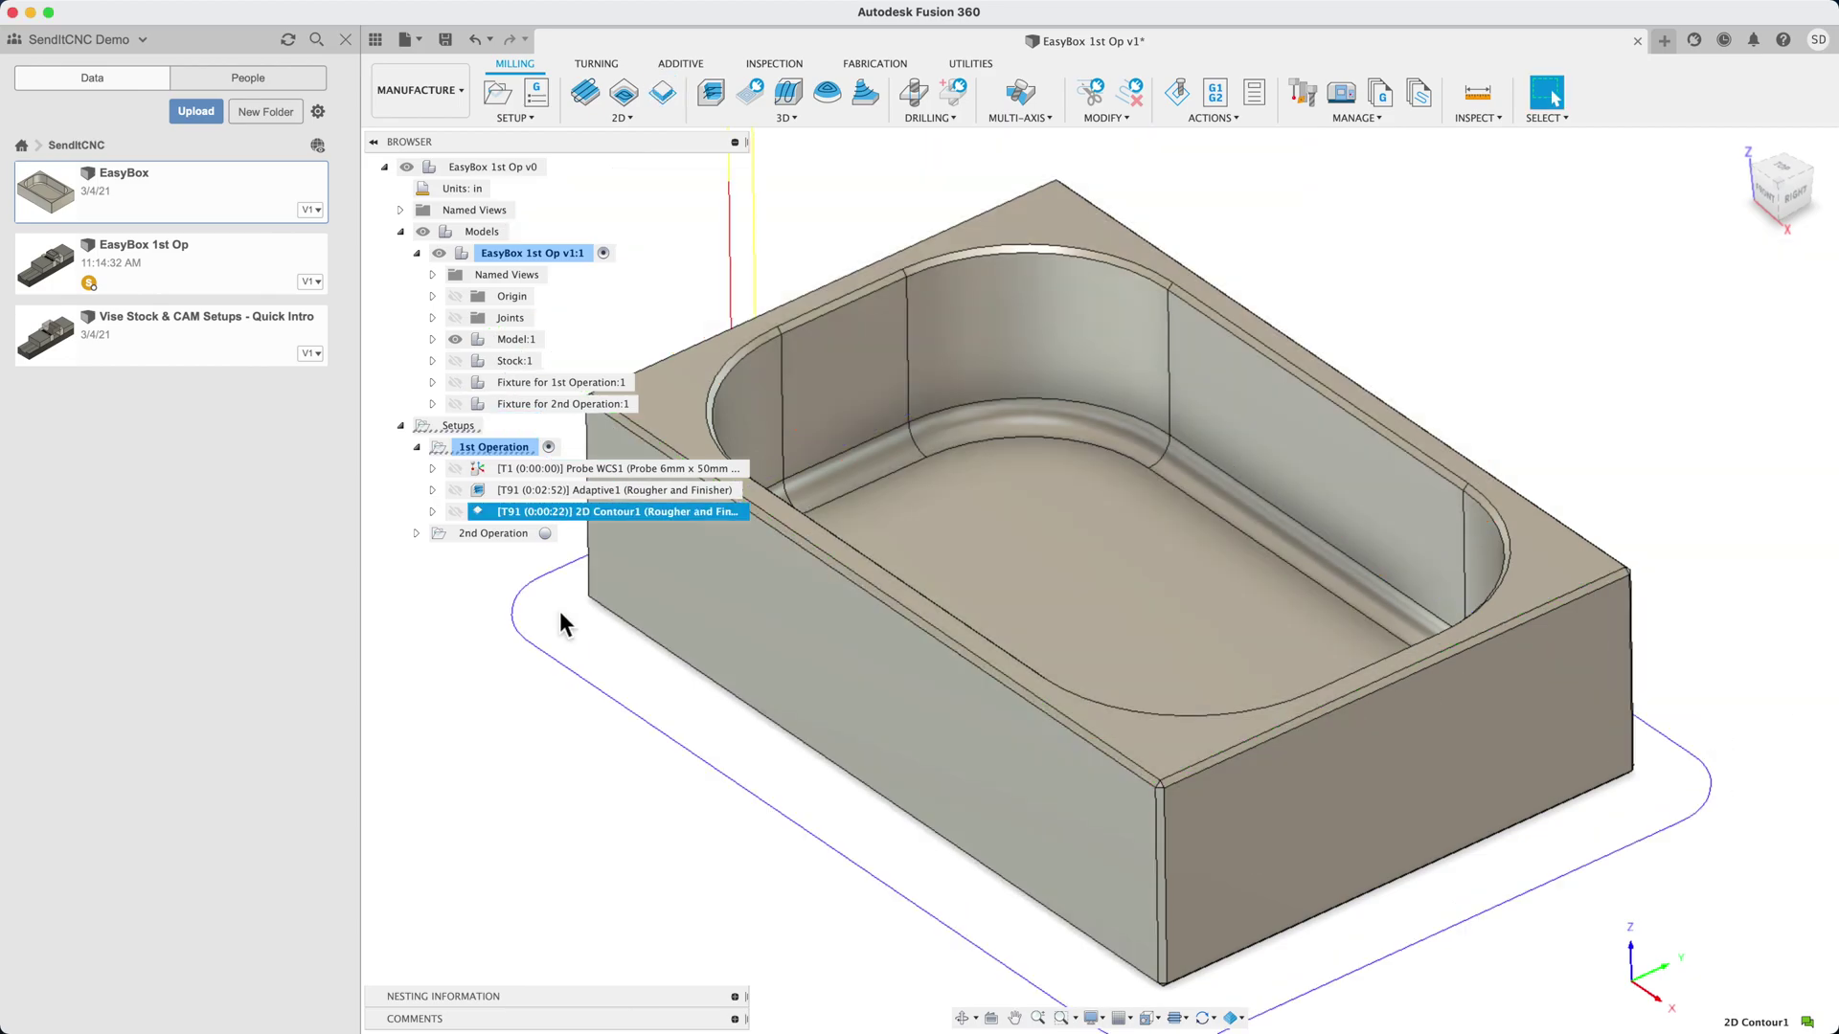
Simulate the 1st Operation including 2D Contour1, jump to the end, and close it
{"action": "right_click", "coordinate": [468, 450]}
{"action": "left_click", "coordinate": [495, 613]}
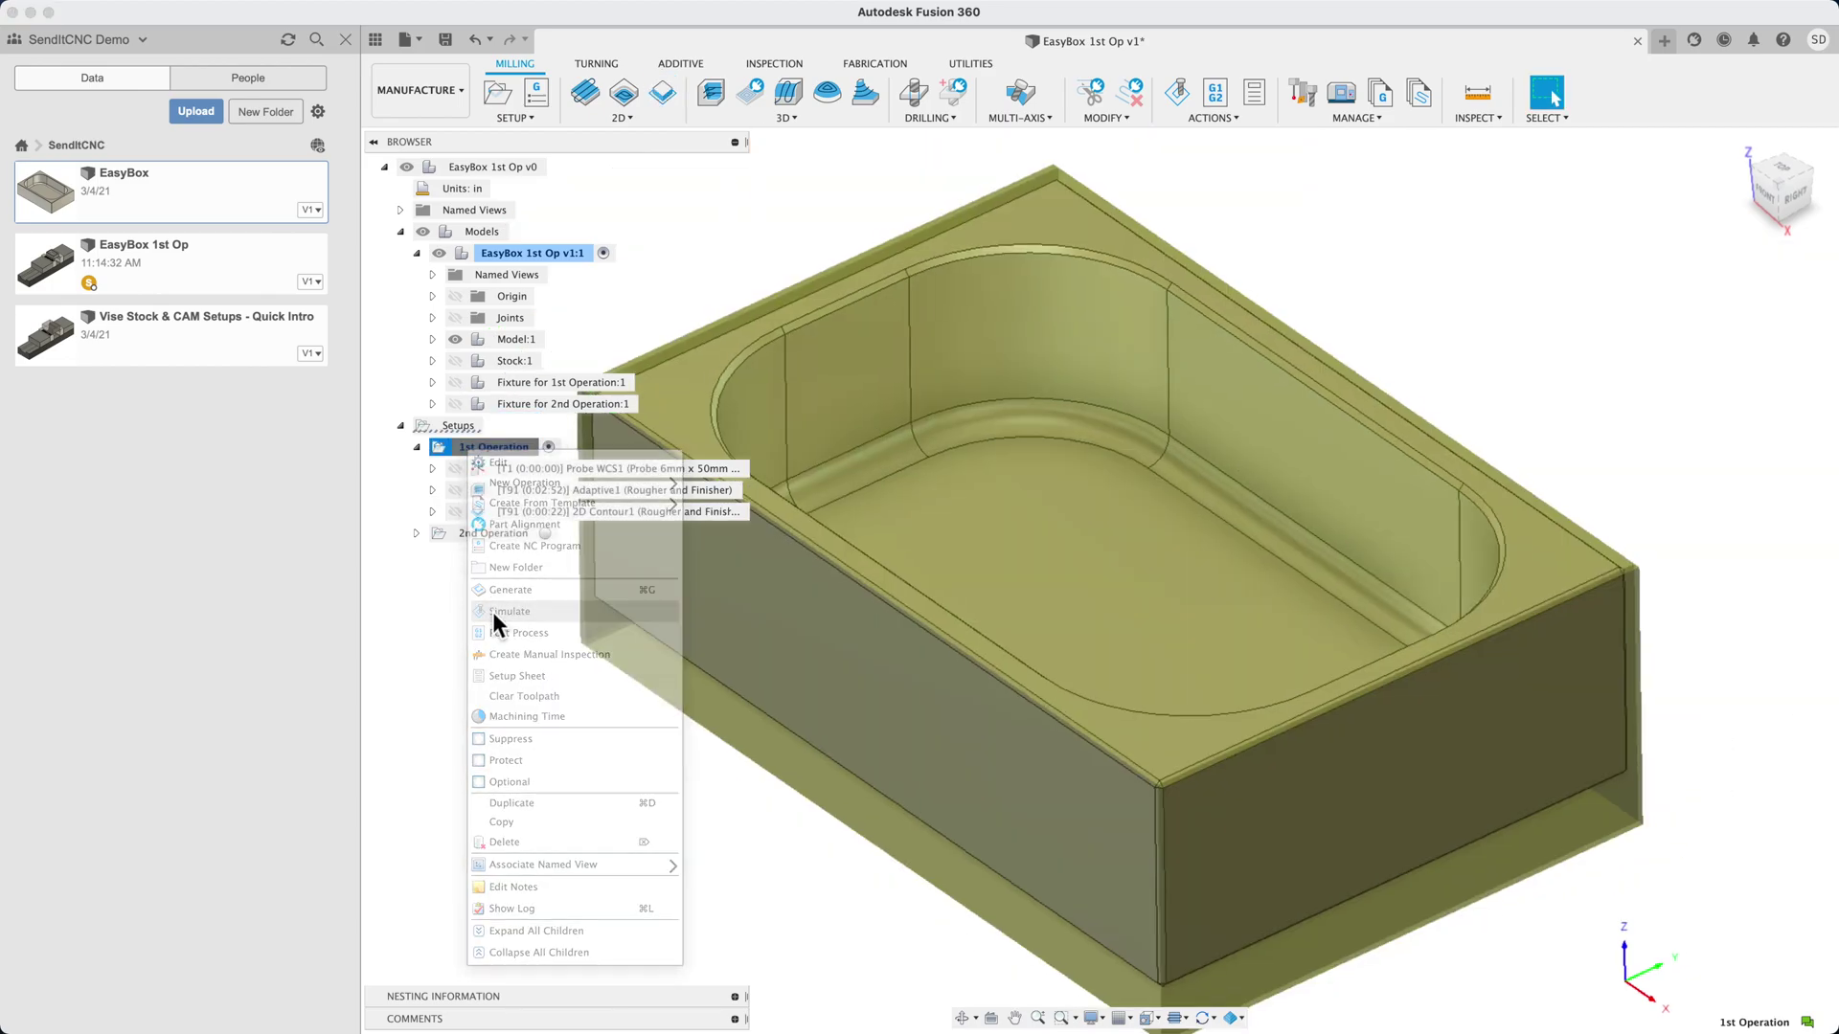
{"action": "left_click", "coordinate": [1203, 948]}
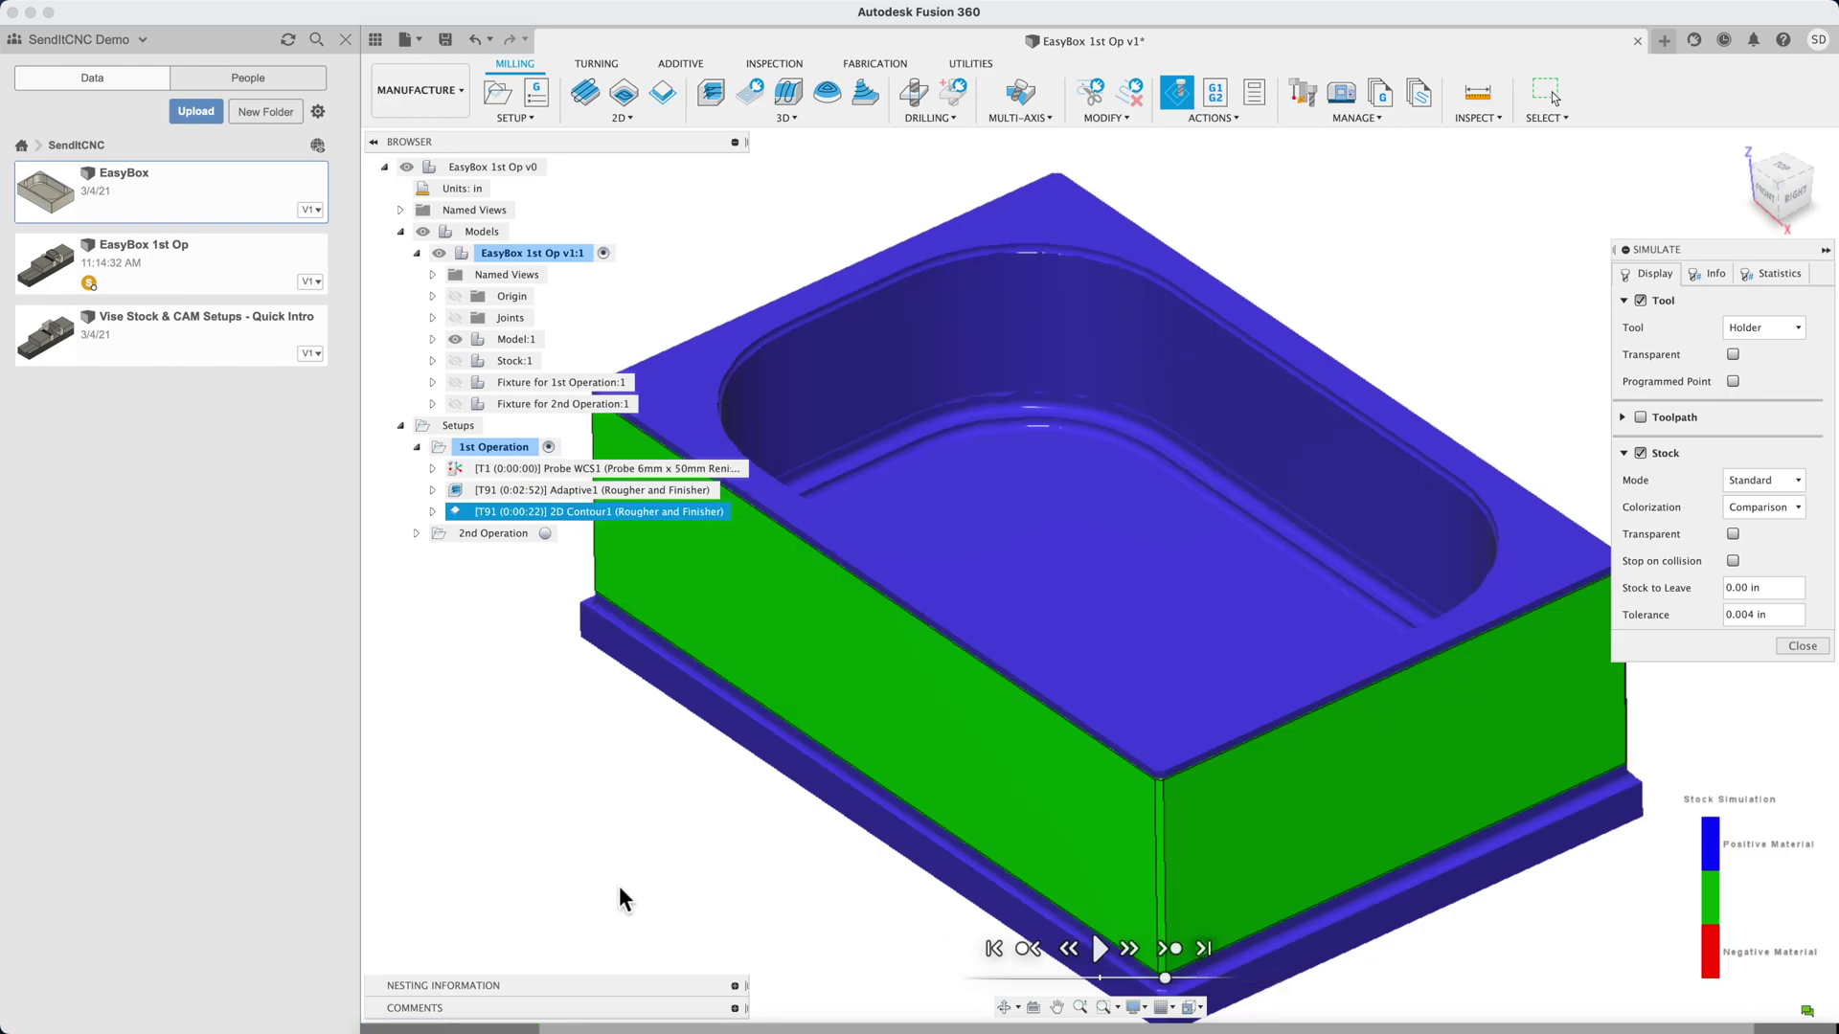
{"action": "left_click", "coordinate": [1800, 647]}
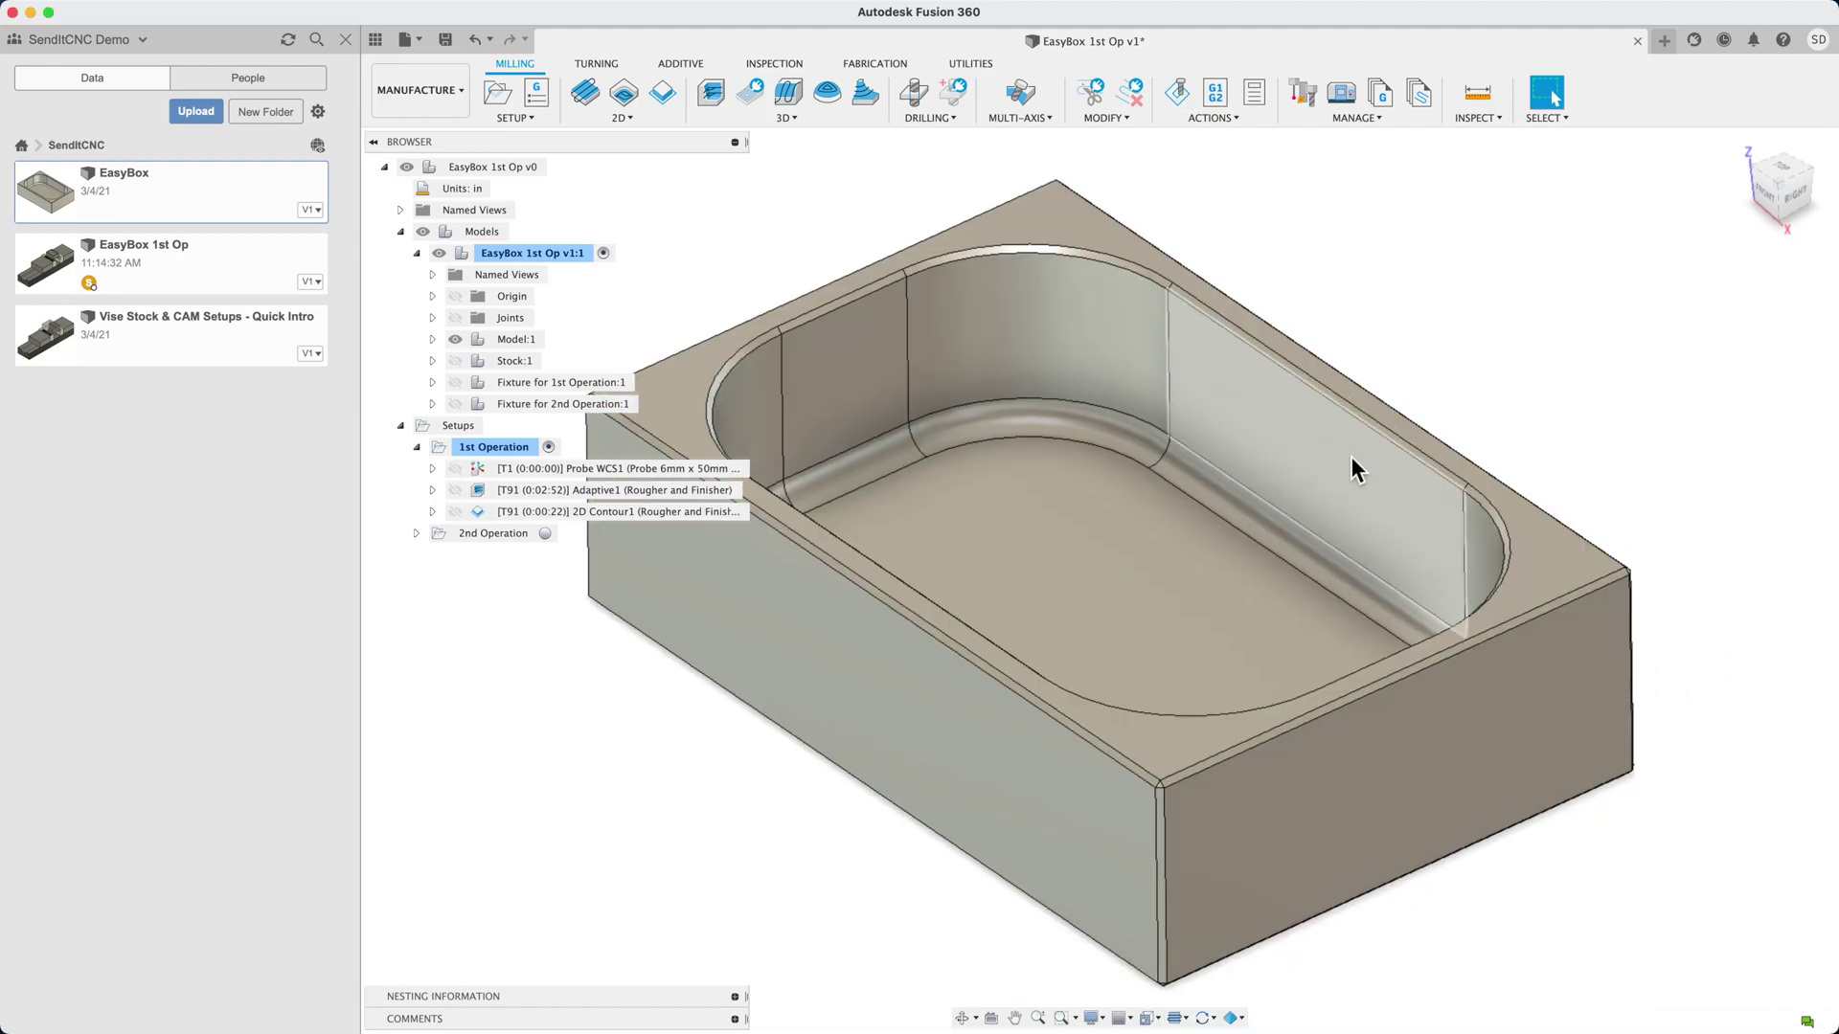
{"action": "left_click", "coordinate": [1297, 553]}
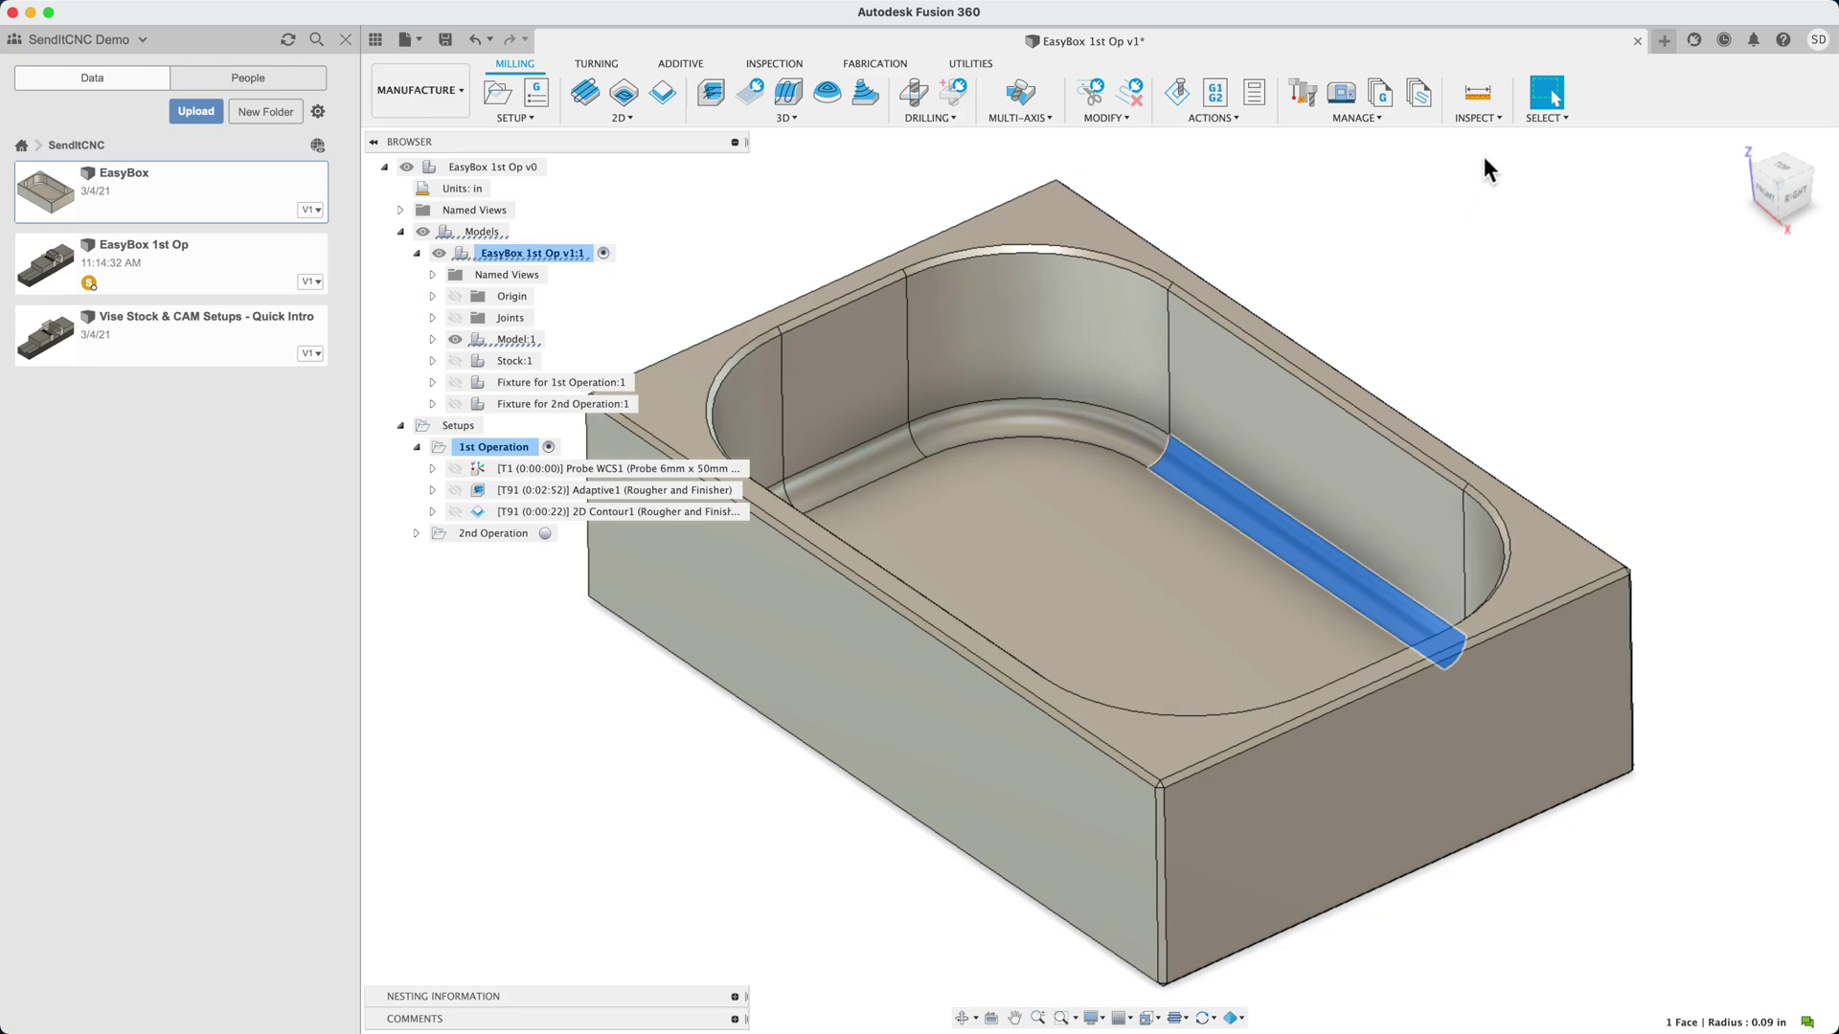
{"action": "left_click", "coordinate": [1498, 118]}
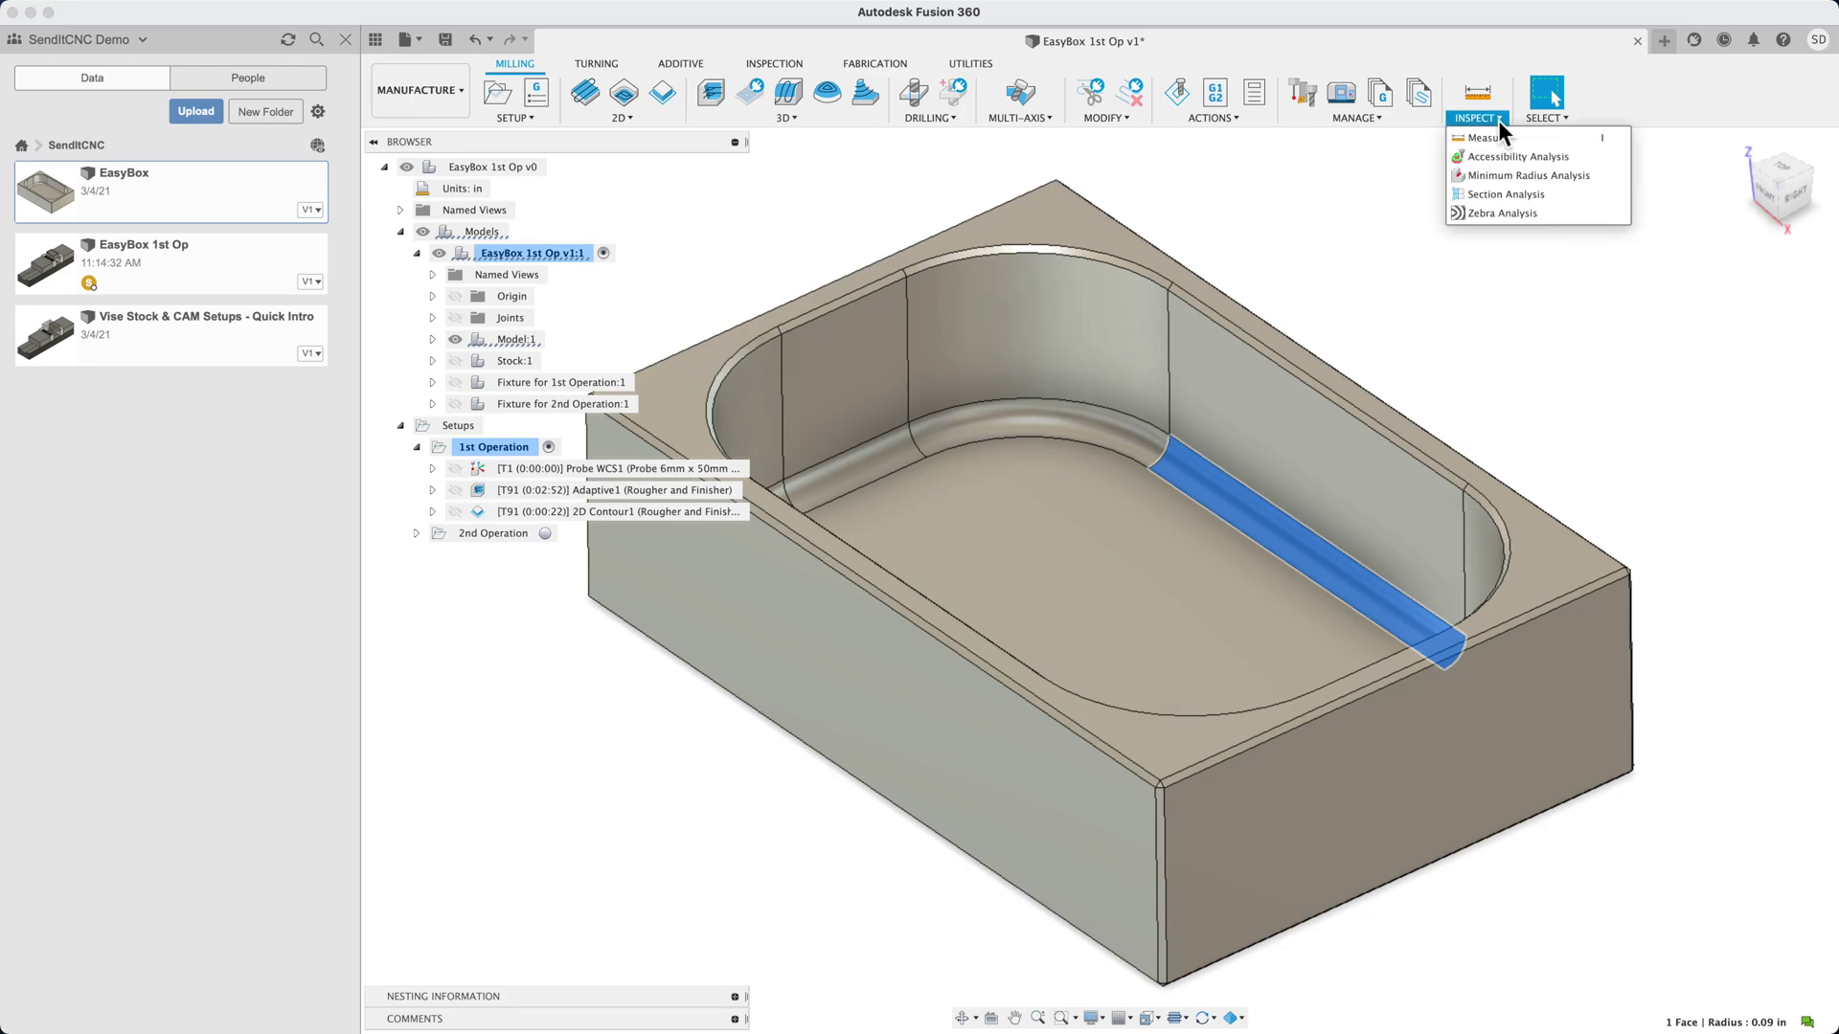
{"action": "left_click", "coordinate": [1496, 137]}
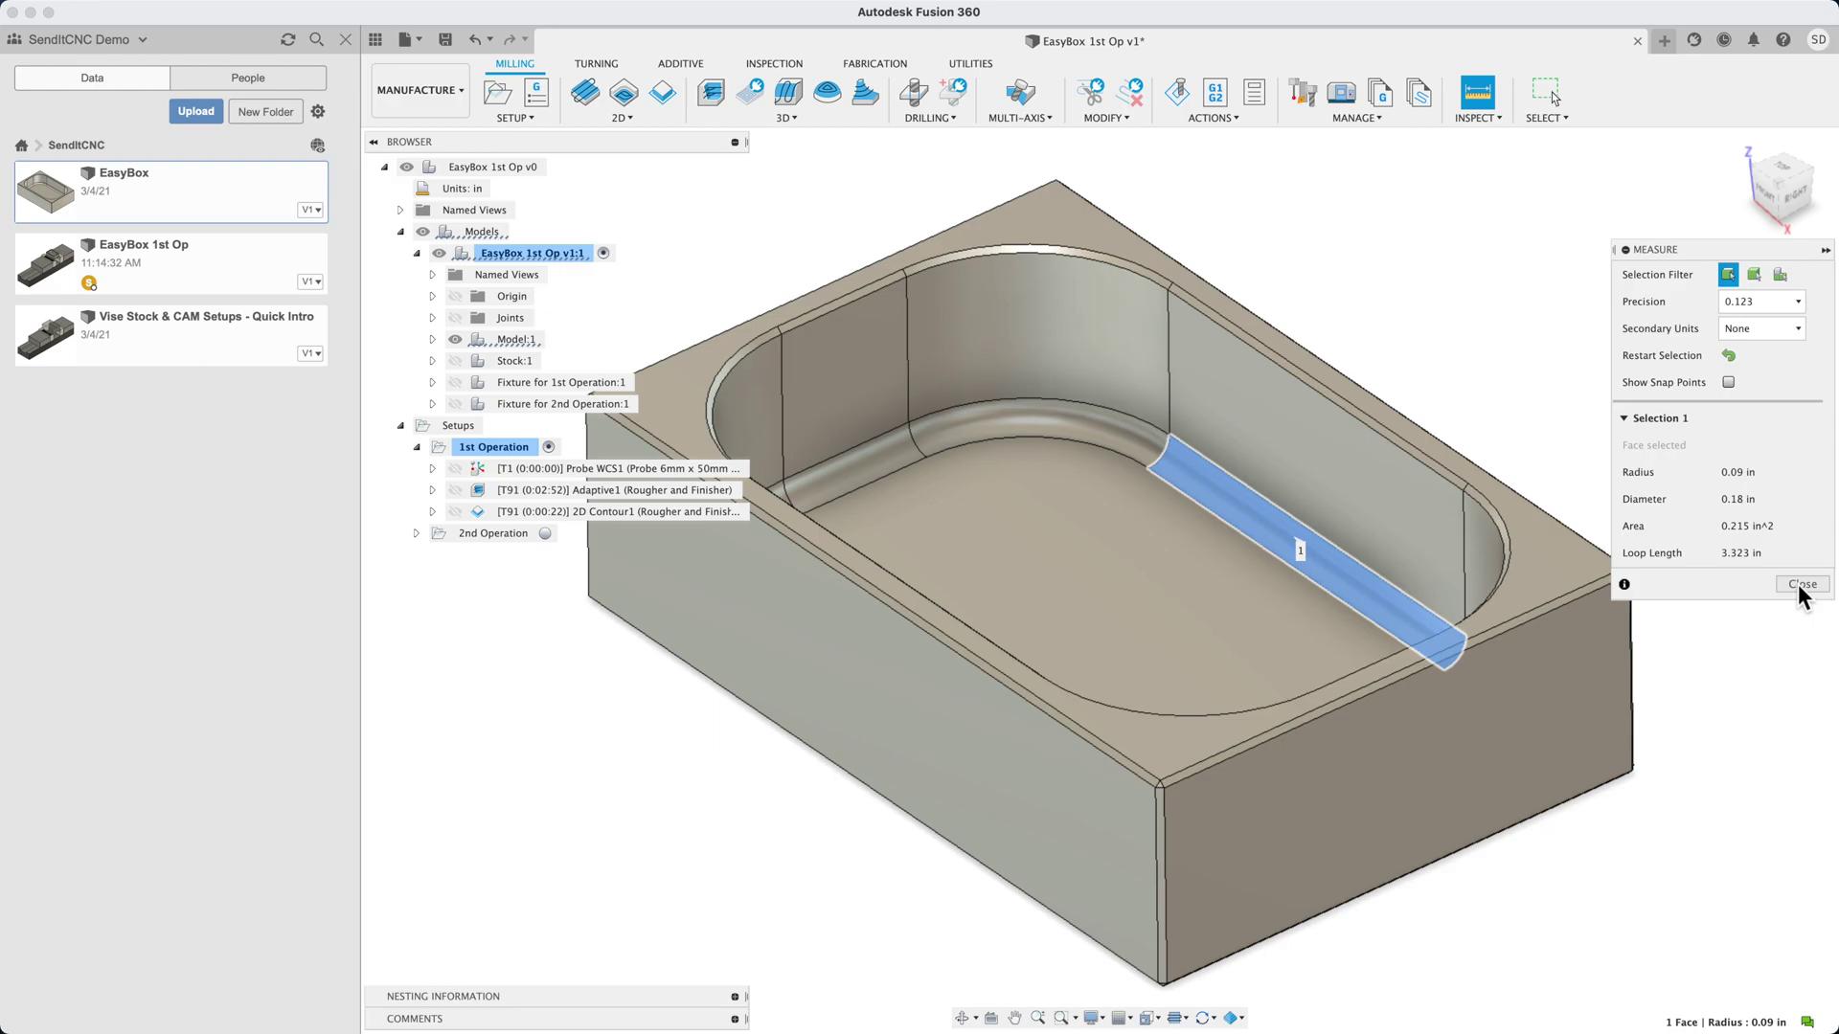
{"action": "left_click", "coordinate": [1800, 584]}
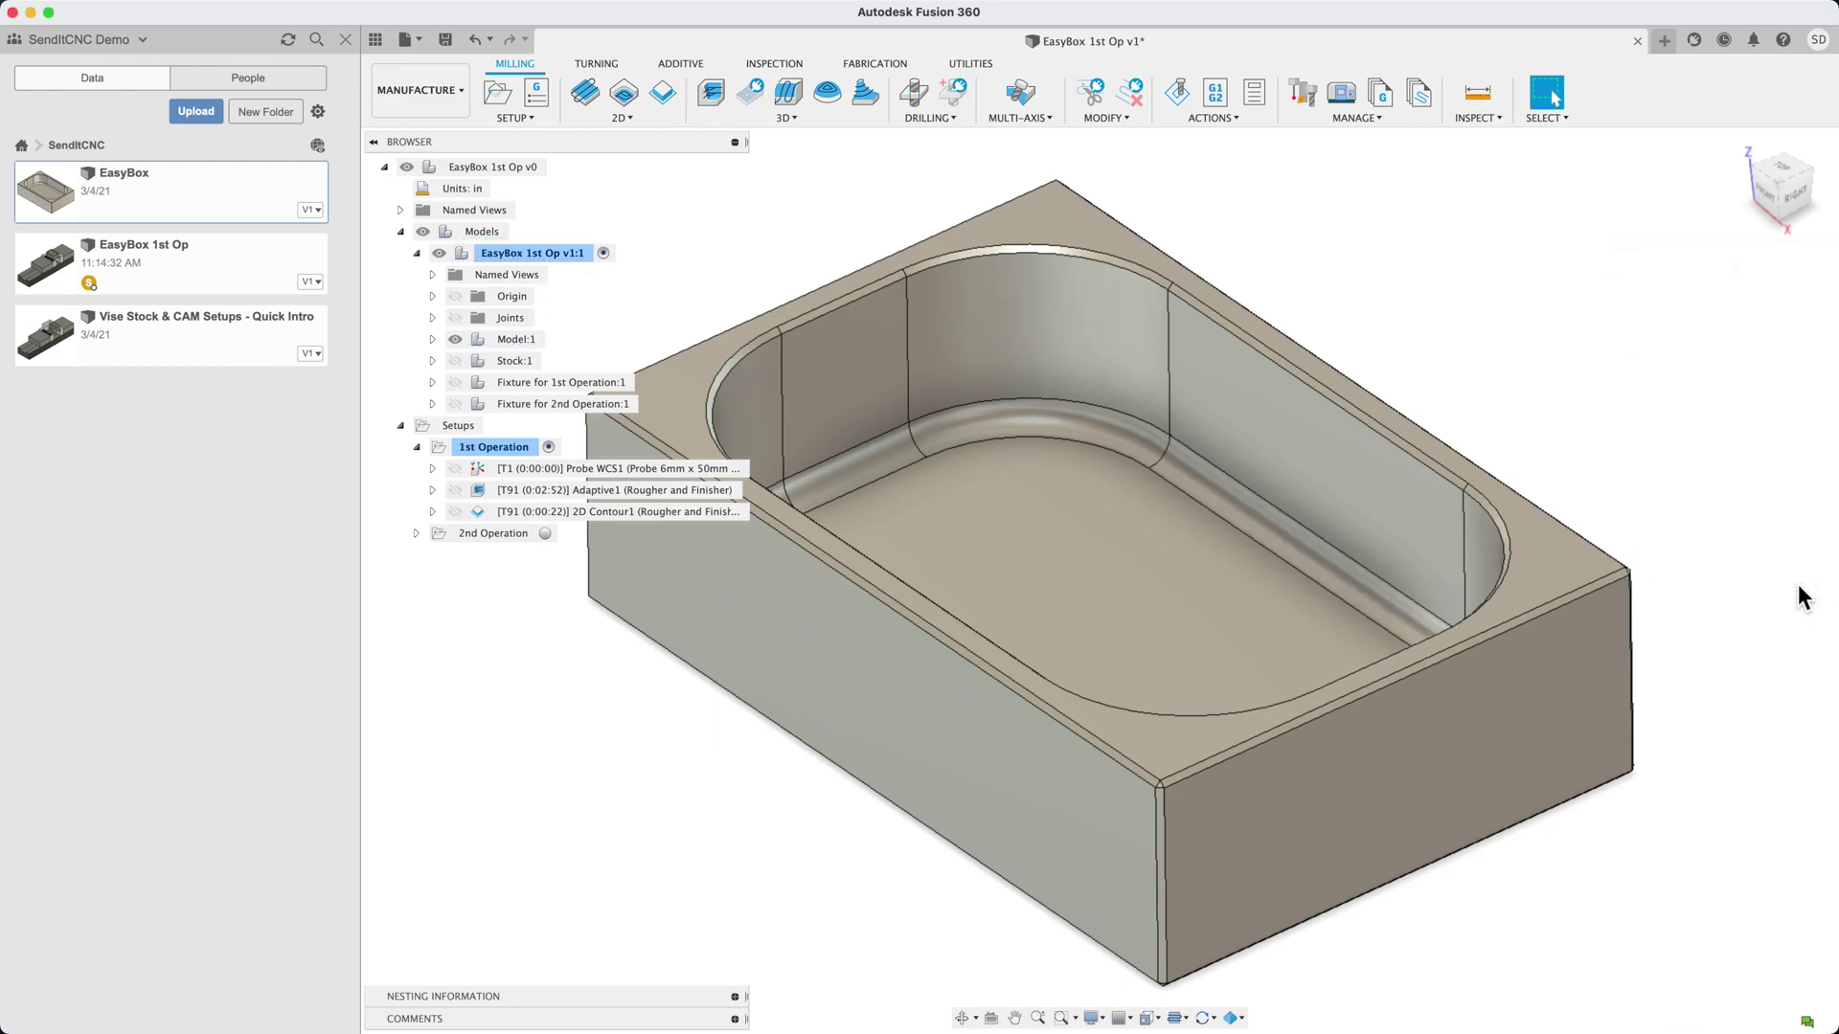
Add a Horizontal toolpath using the #93 large radius endmill and generate it
{"action": "left_click", "coordinate": [799, 119]}
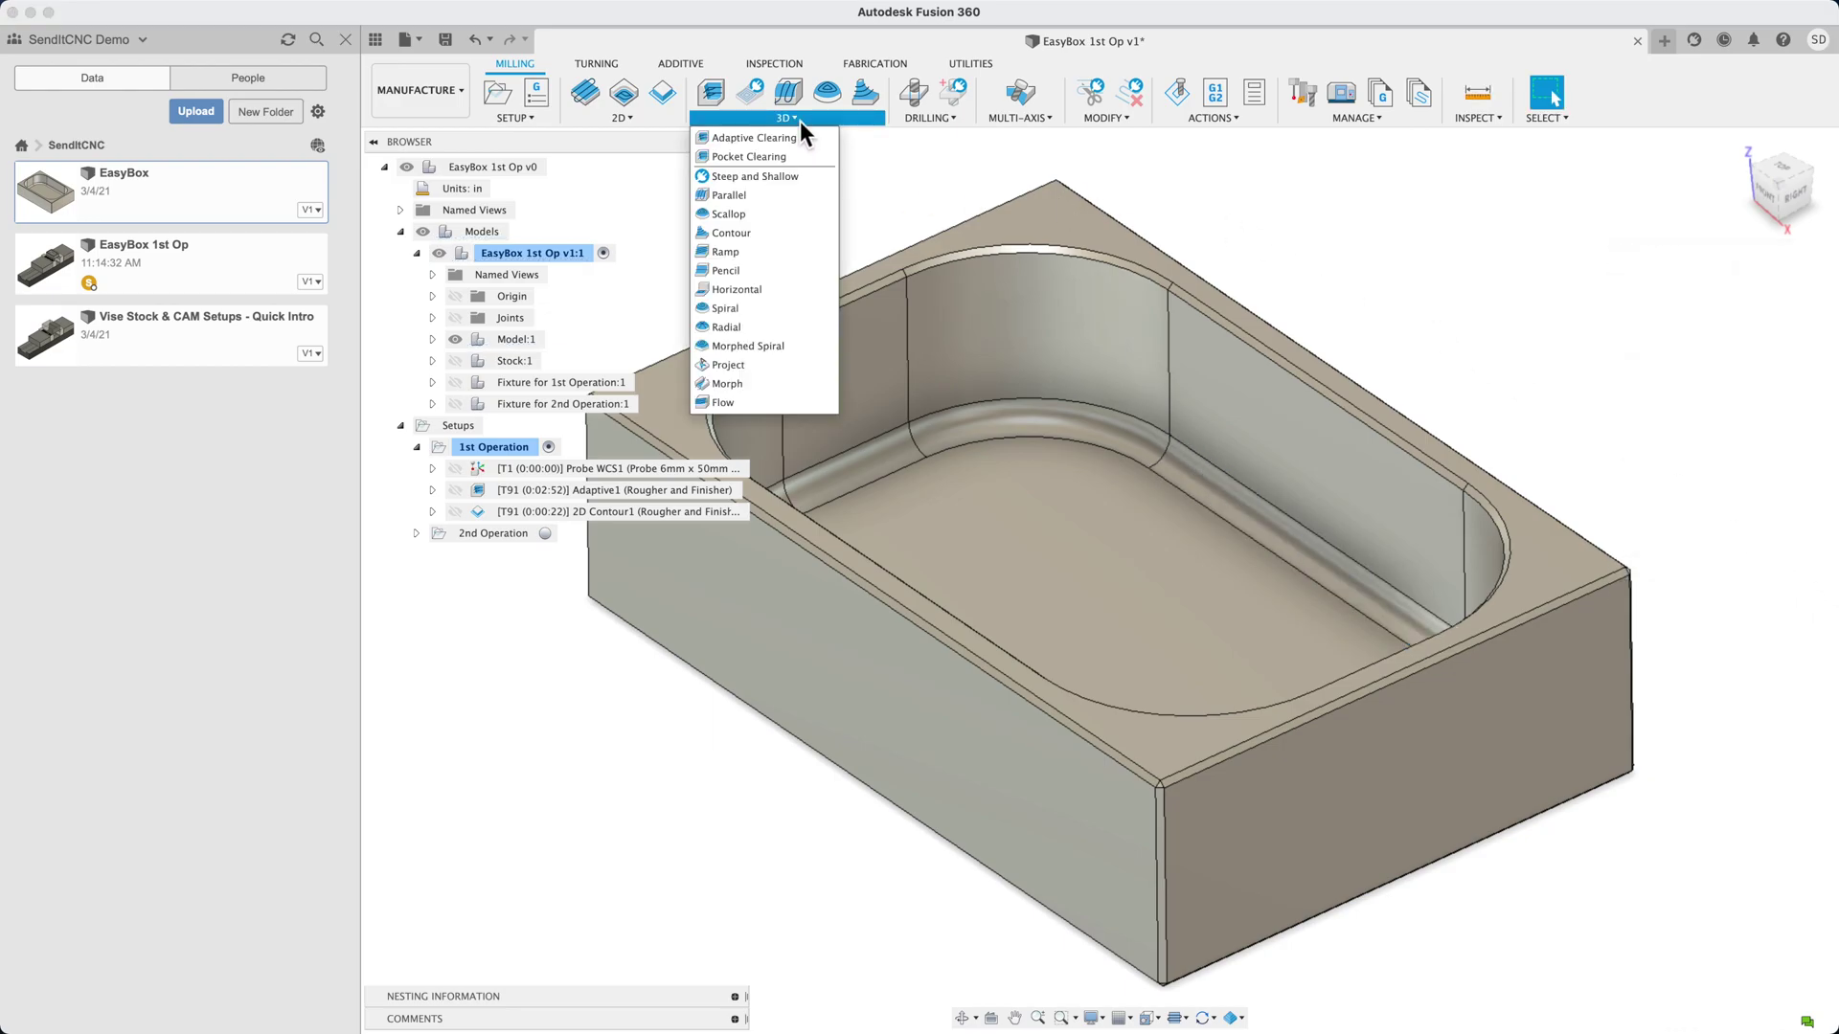
{"action": "left_click", "coordinate": [754, 289]}
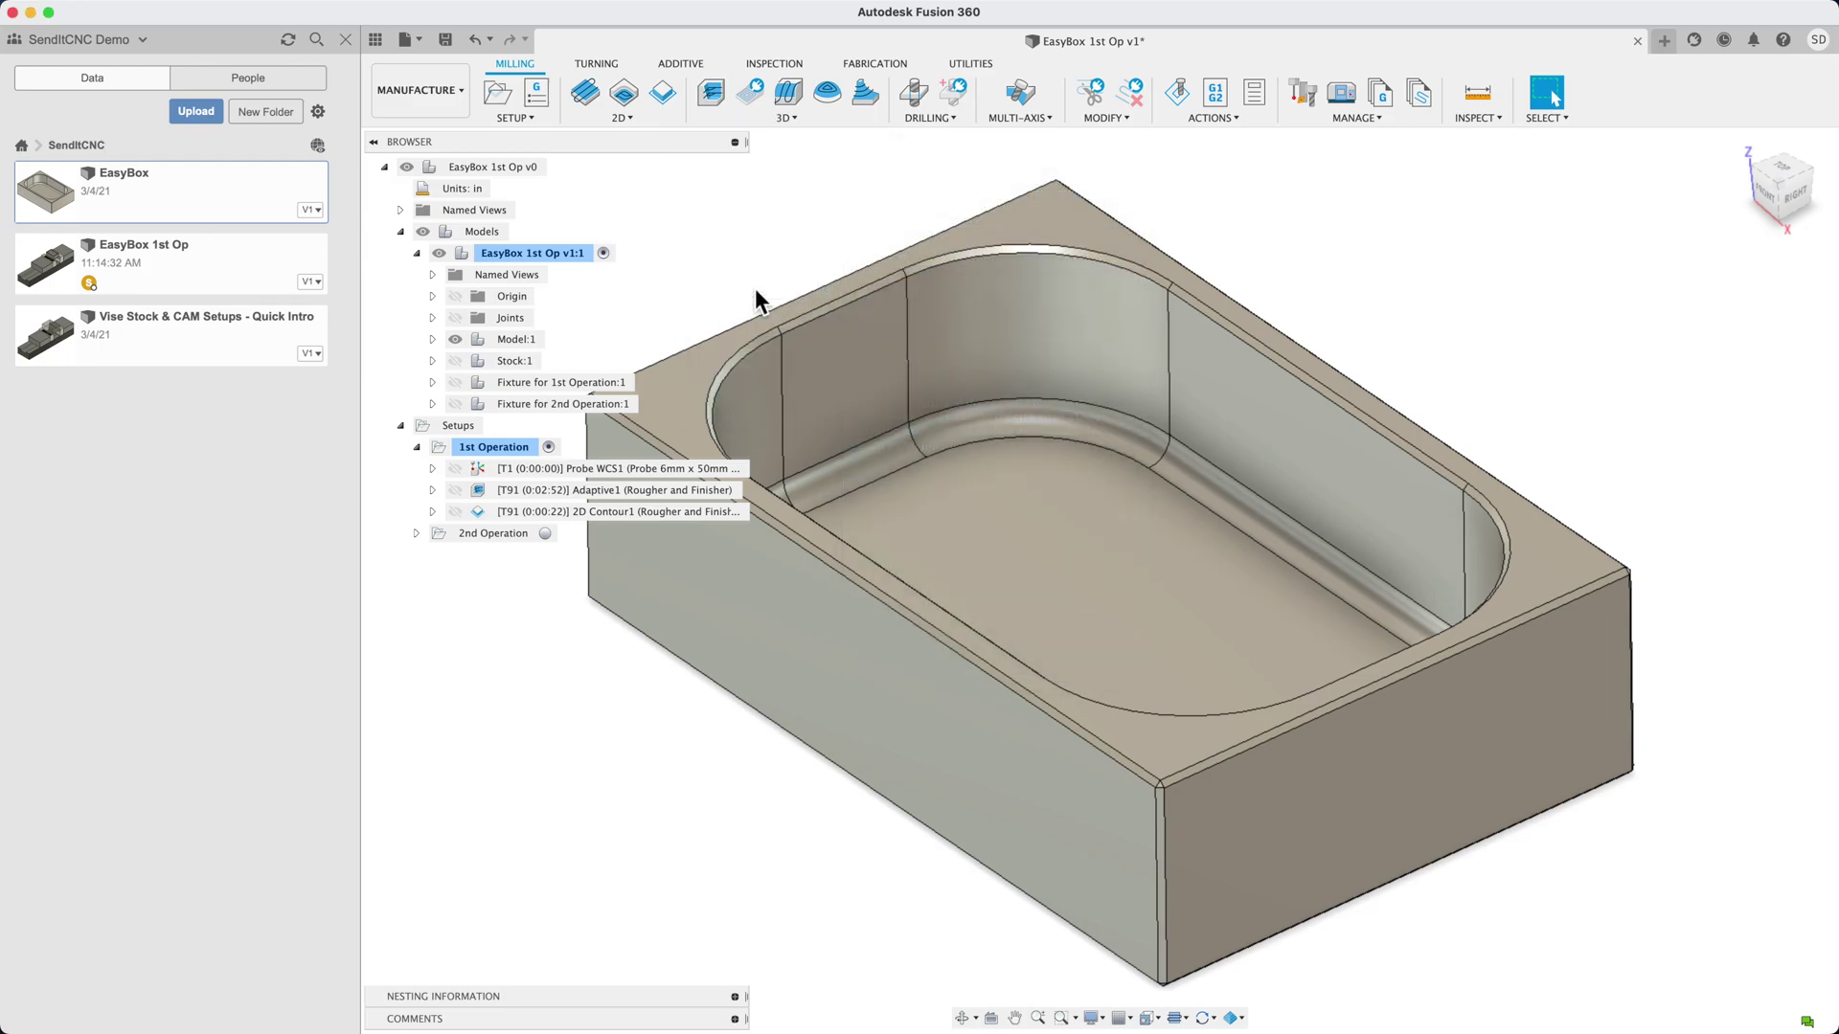
{"action": "left_click", "coordinate": [1737, 330]}
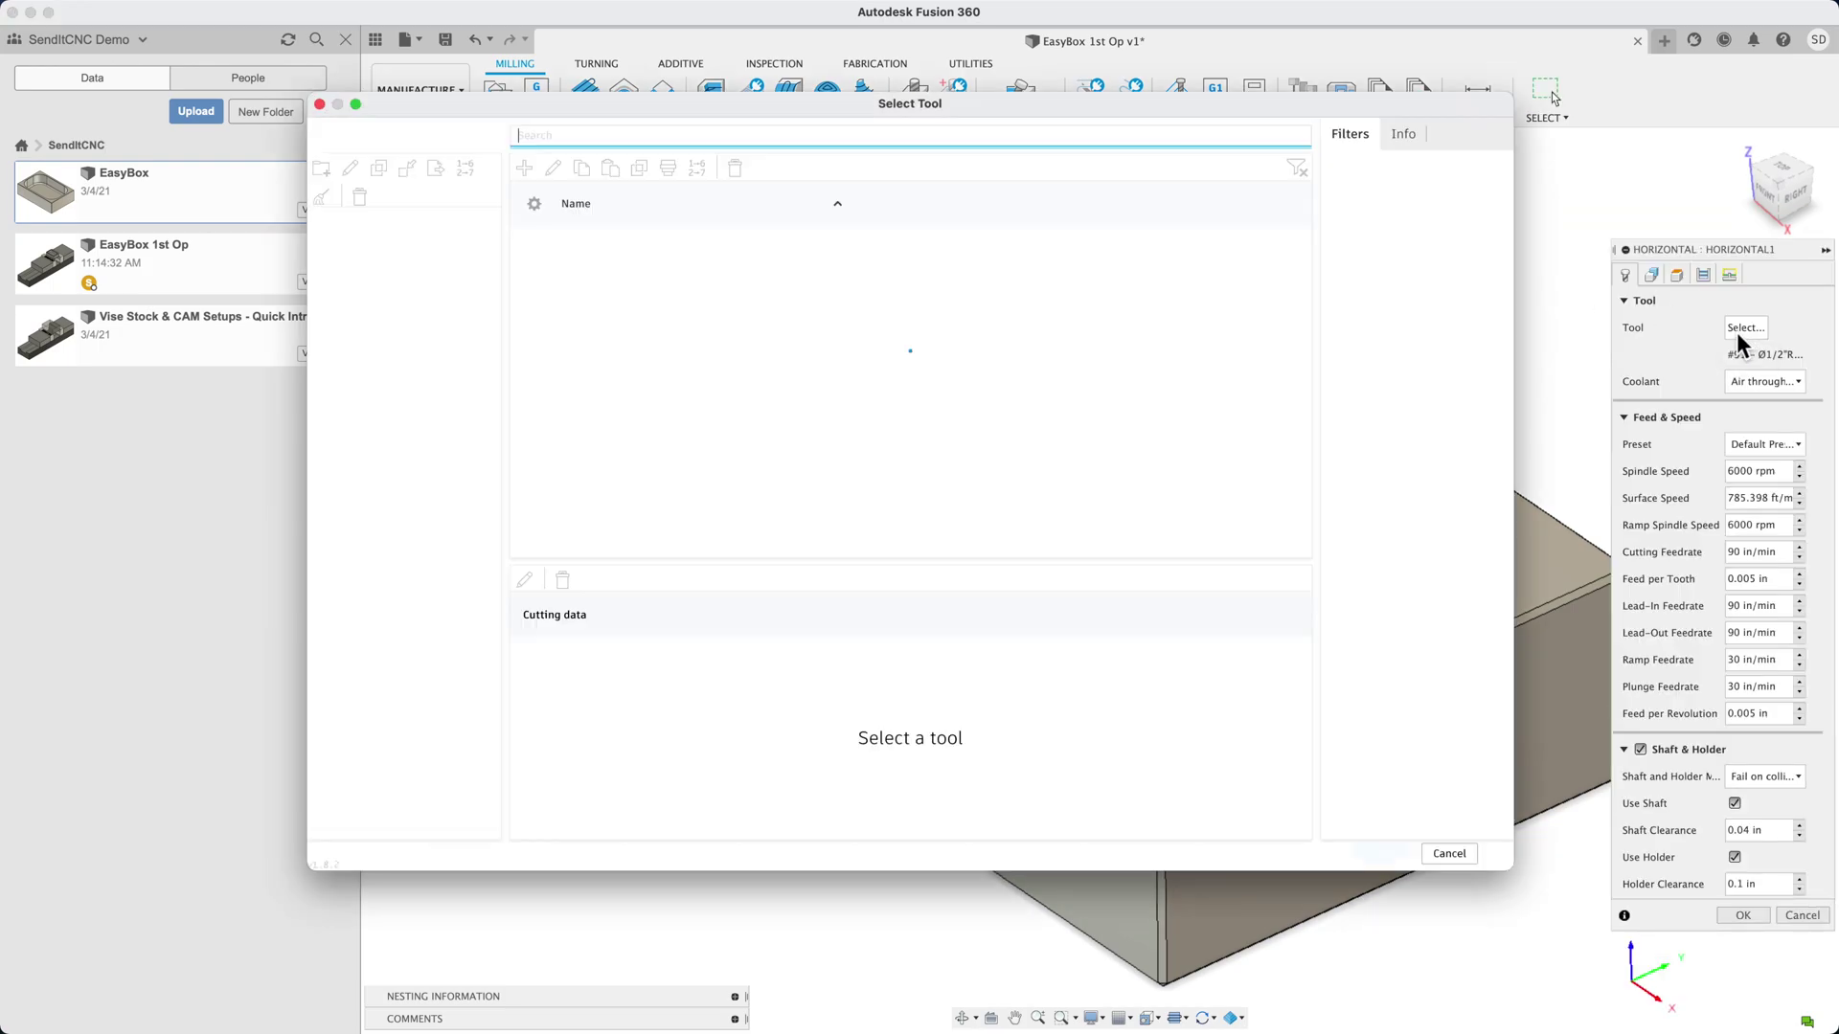
{"action": "left_click", "coordinate": [620, 345]}
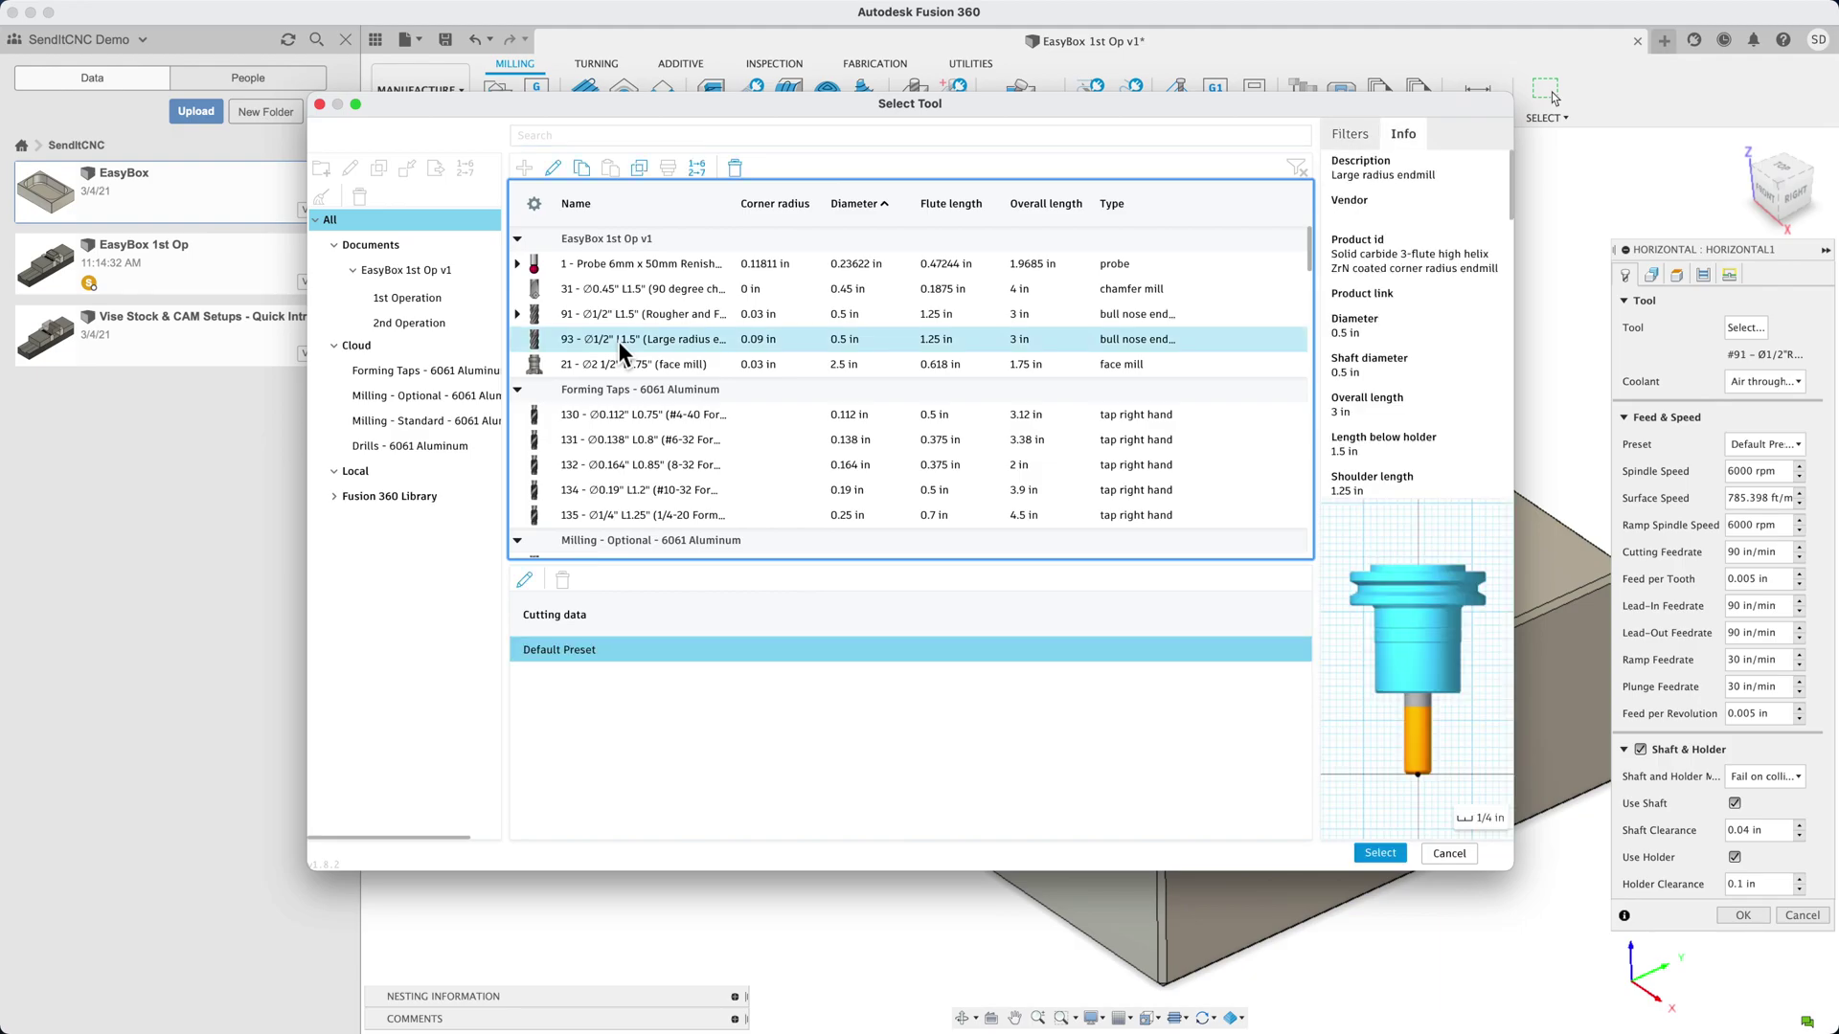
{"action": "double_click", "coordinate": [618, 341]}
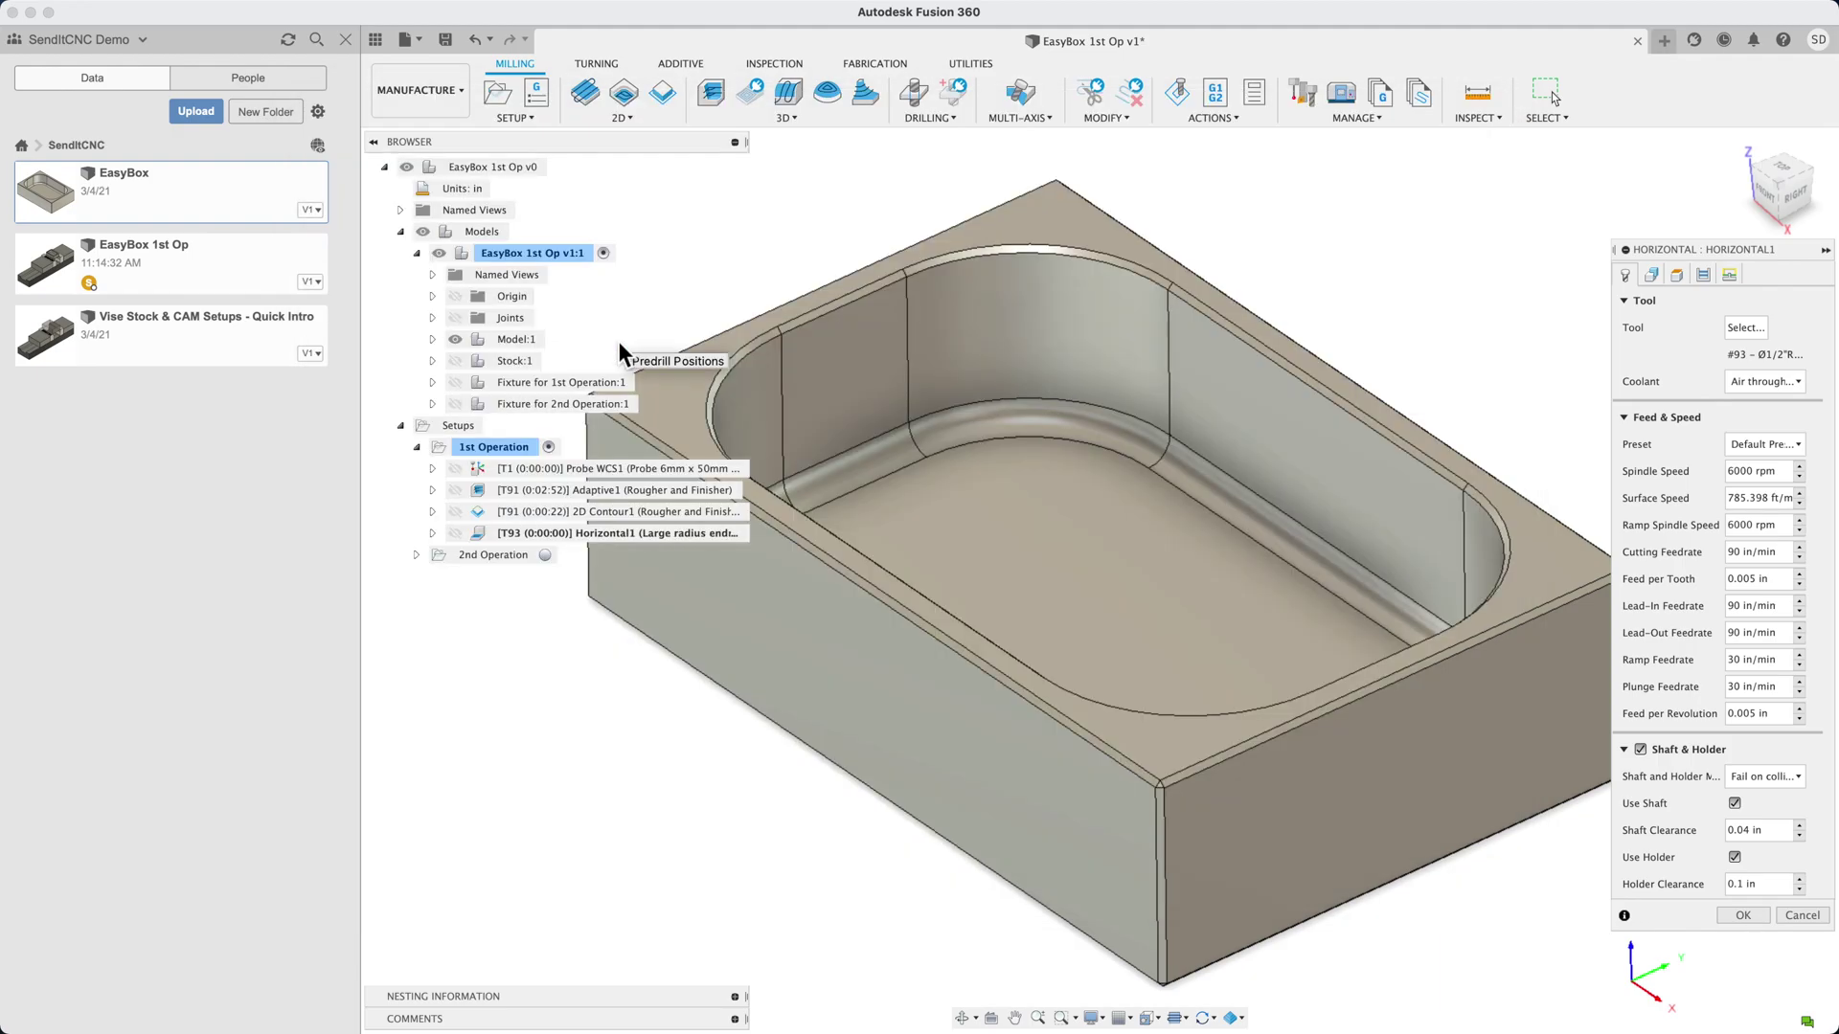
{"action": "left_click", "coordinate": [1750, 917]}
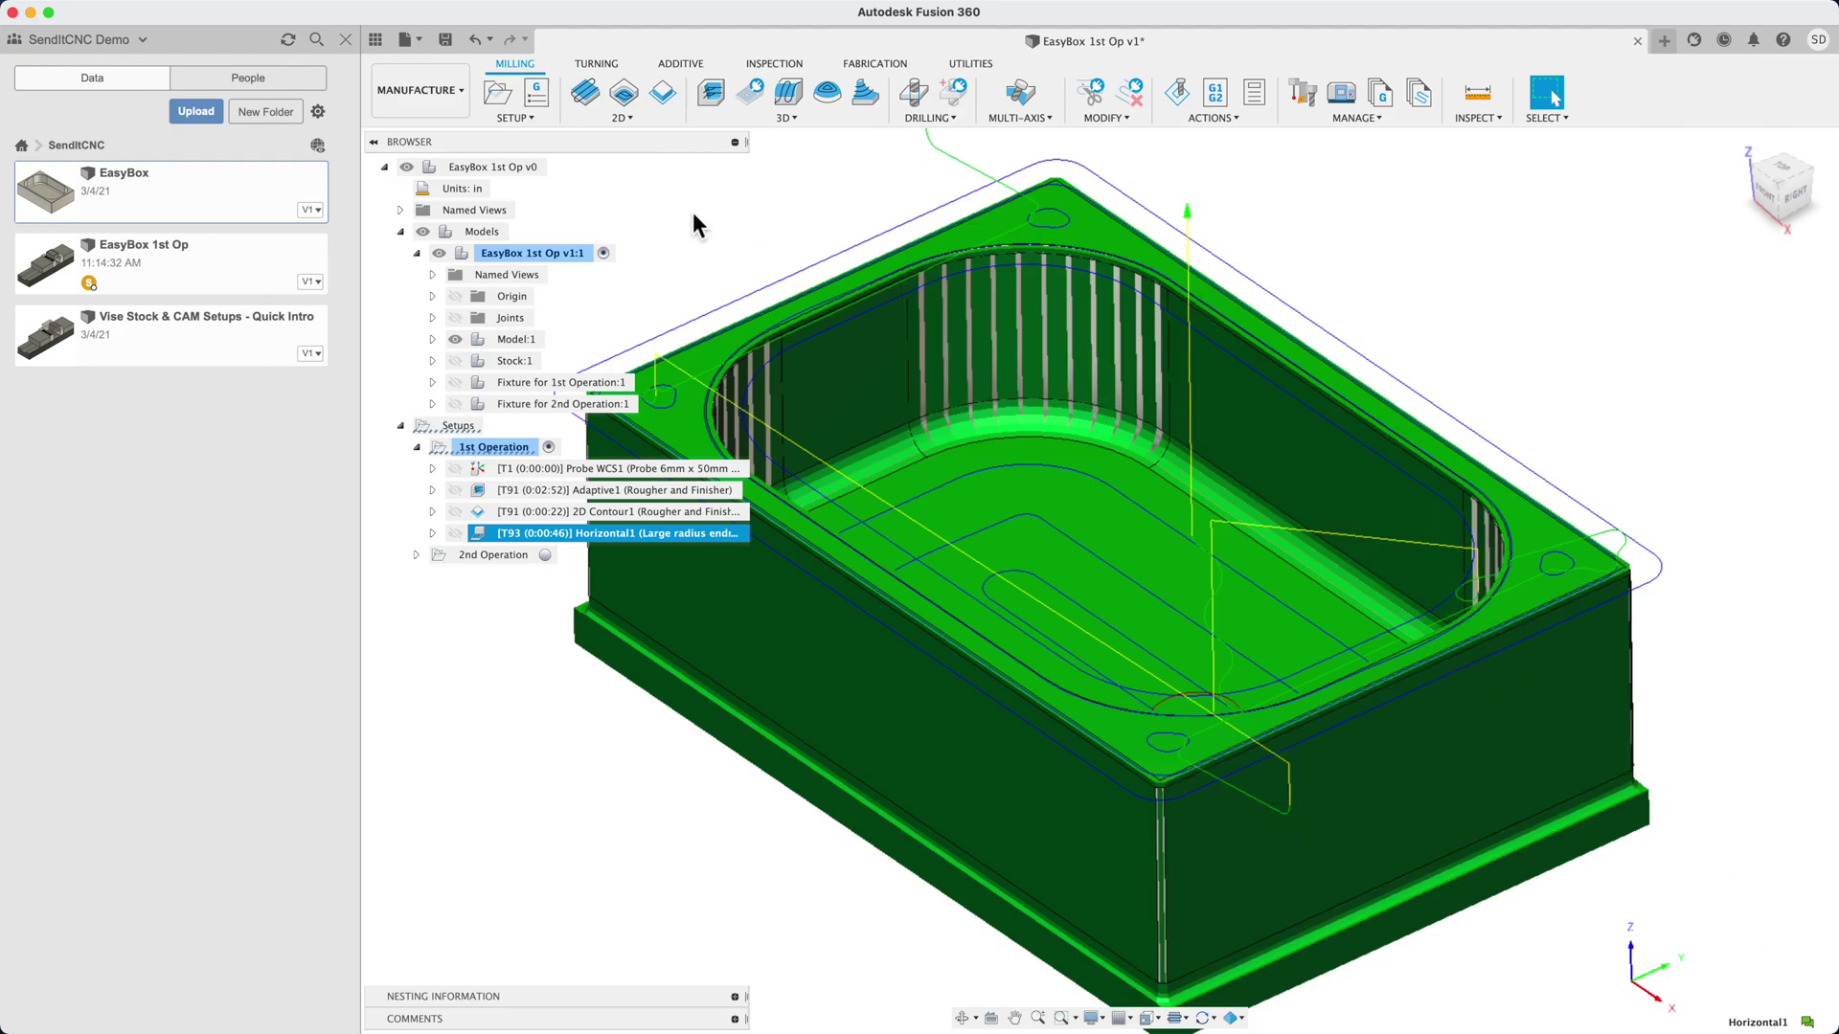
Add a 2D Chamfer on the top edges with the #31 90° chamfer mill, then simulate the setup
{"action": "left_click", "coordinate": [624, 118]}
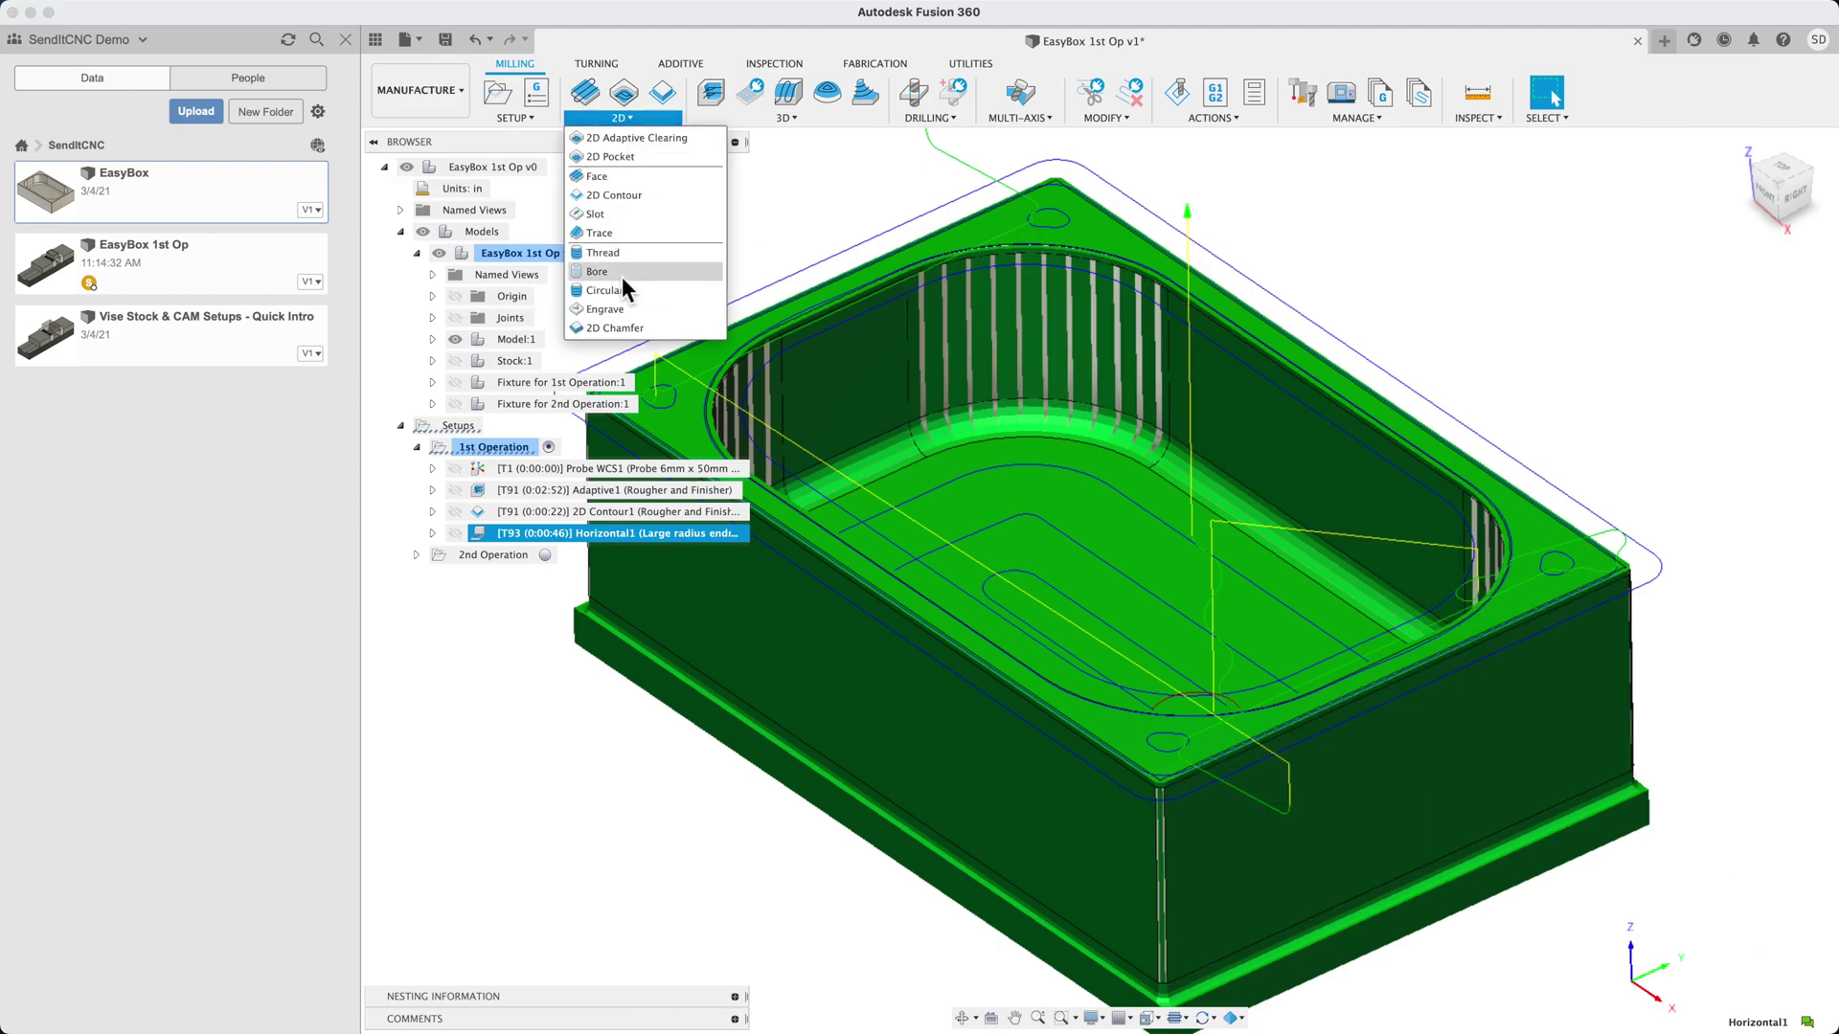
{"action": "left_click", "coordinate": [624, 326]}
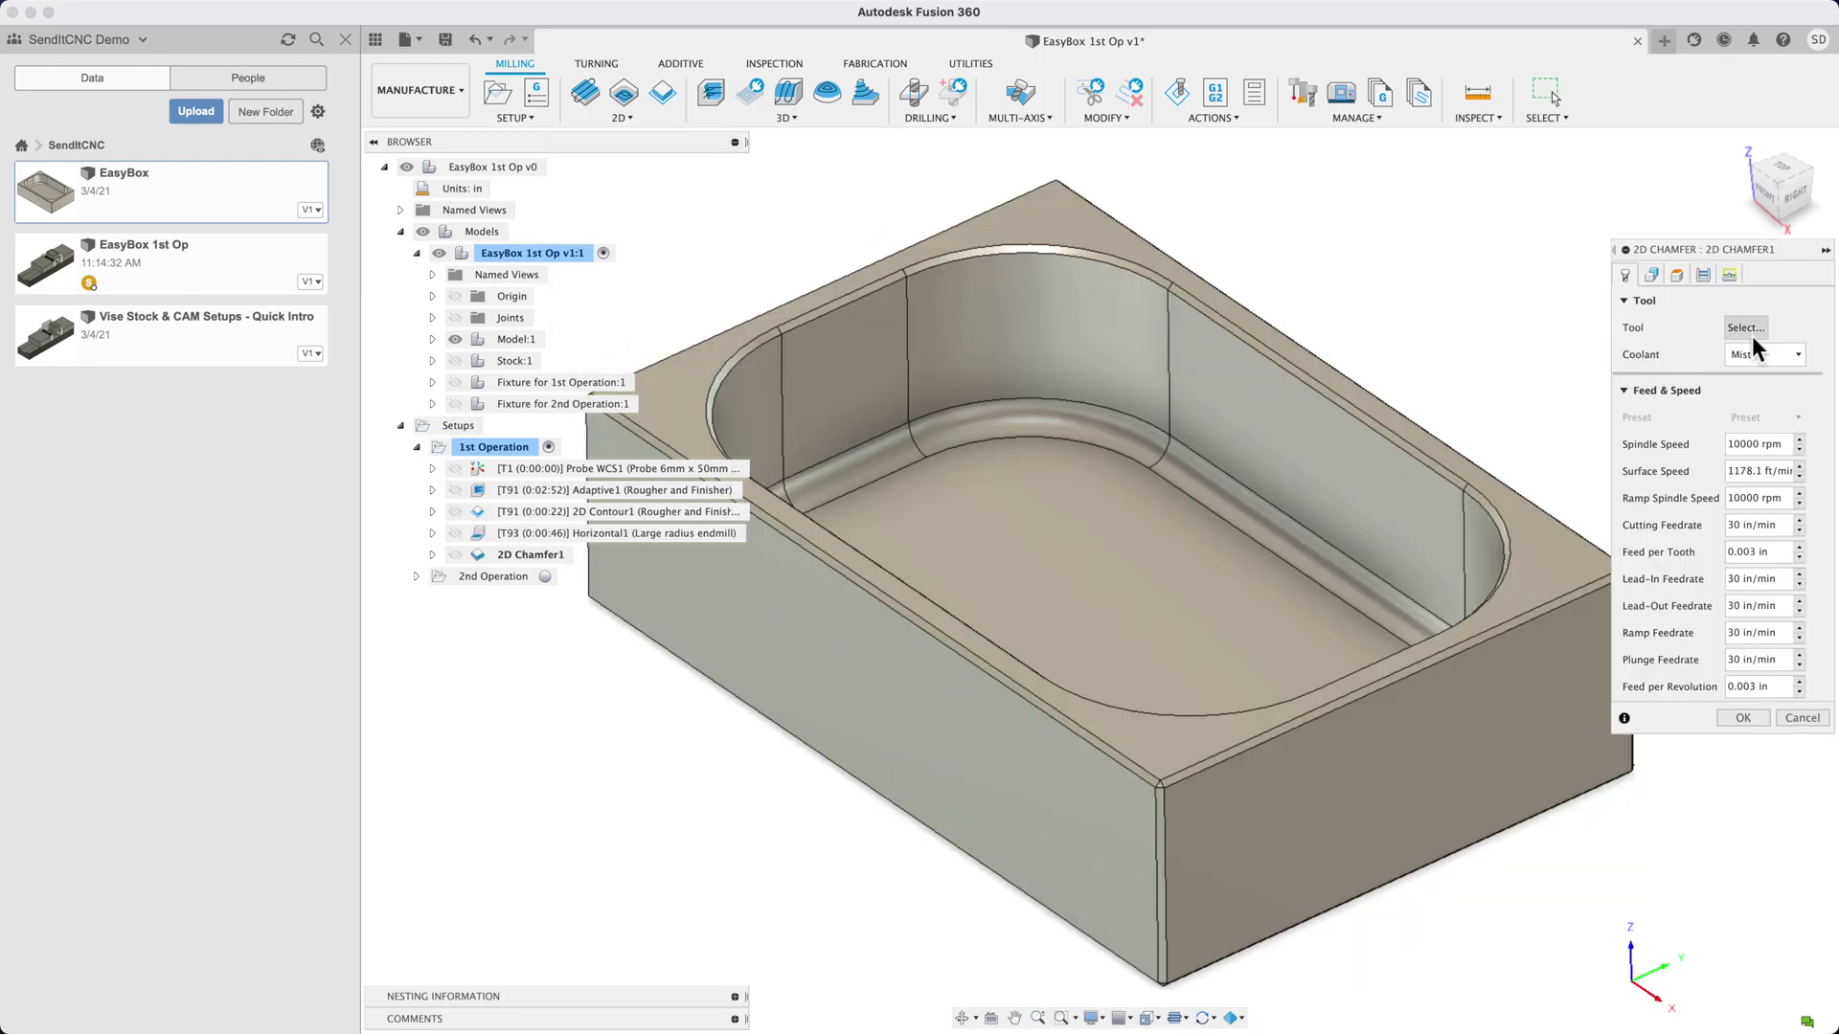
{"action": "left_click", "coordinate": [1745, 328]}
{"action": "left_click", "coordinate": [638, 301]}
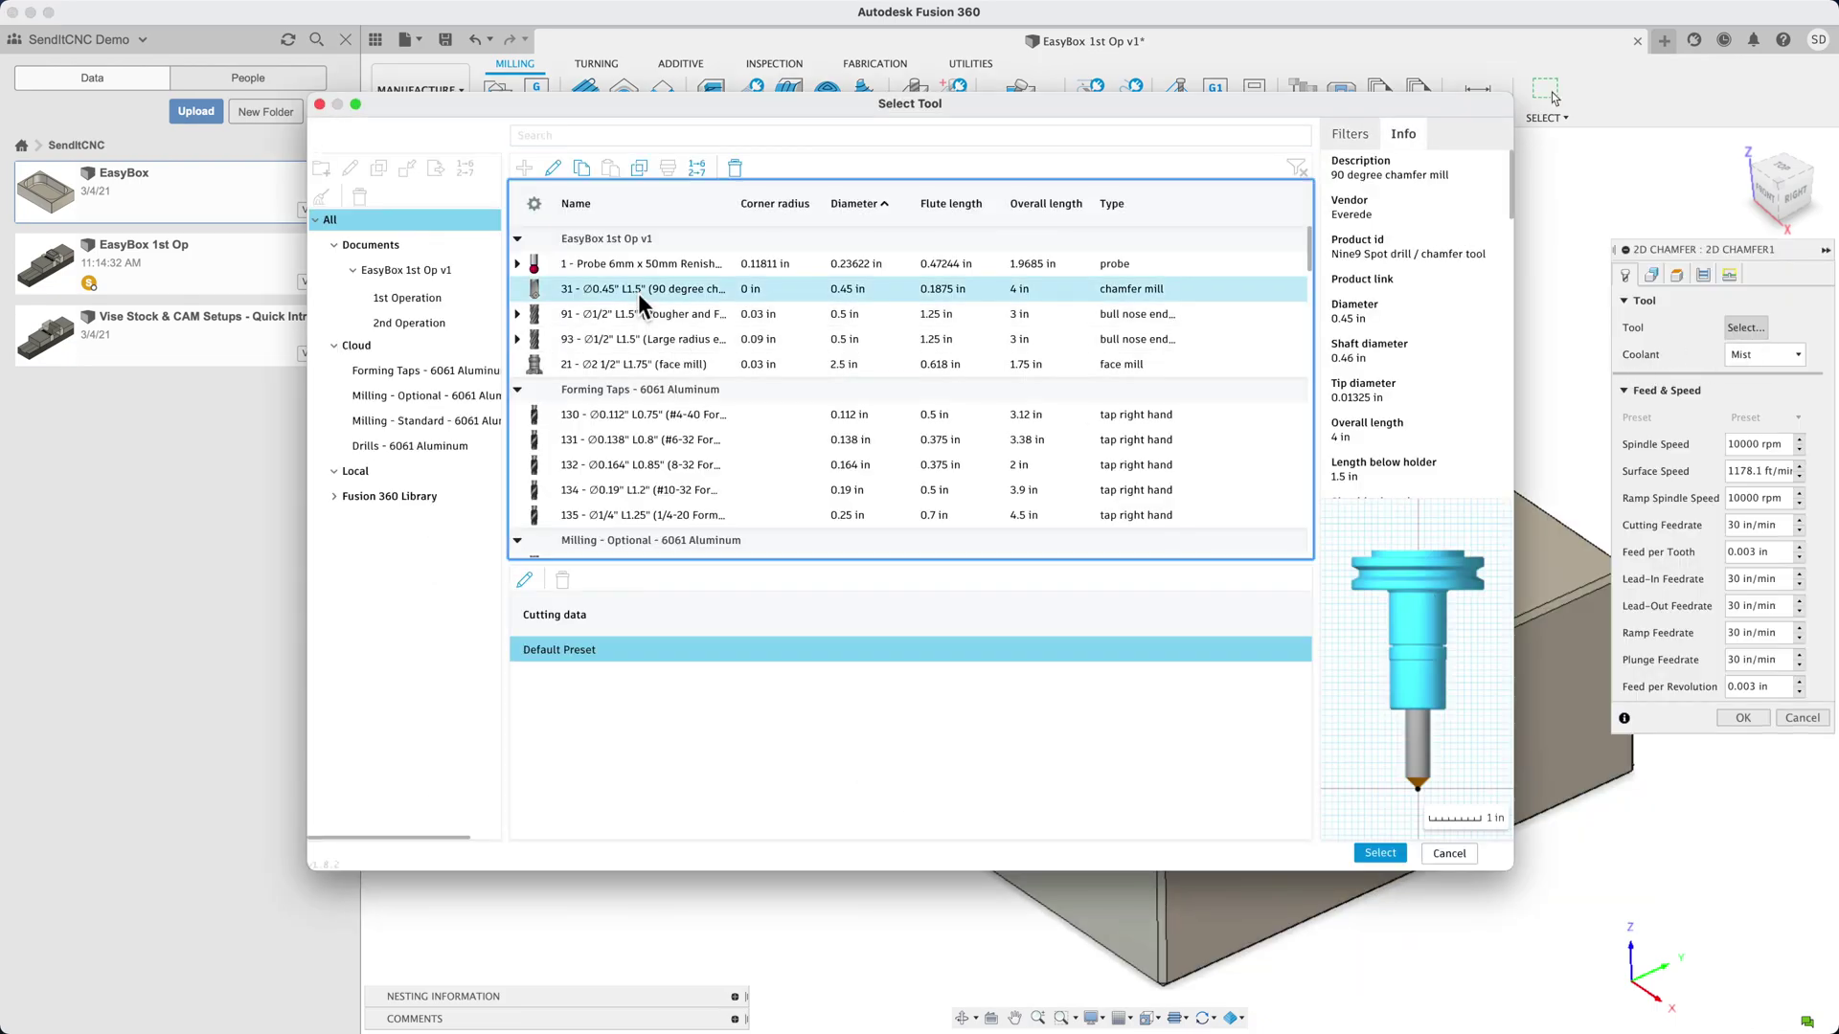
{"action": "double_click", "coordinate": [638, 290]}
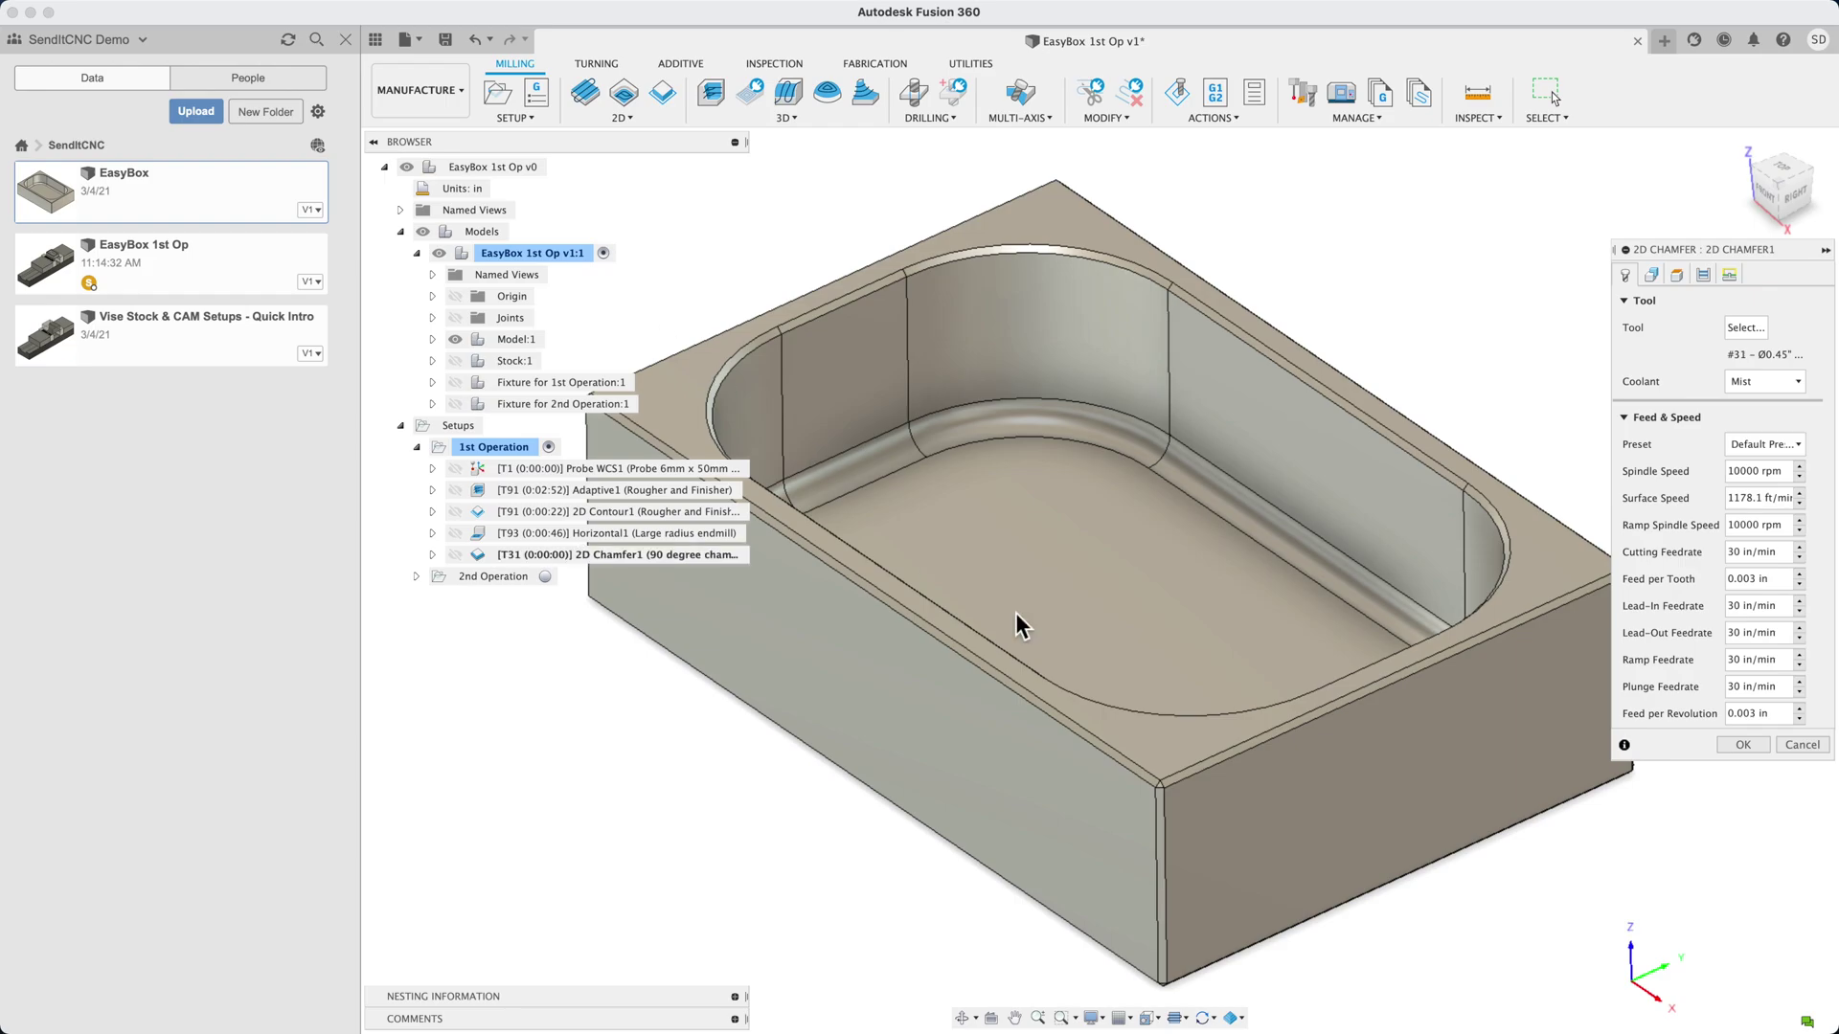
{"action": "left_click", "coordinate": [1104, 733]}
{"action": "left_click", "coordinate": [1136, 712]}
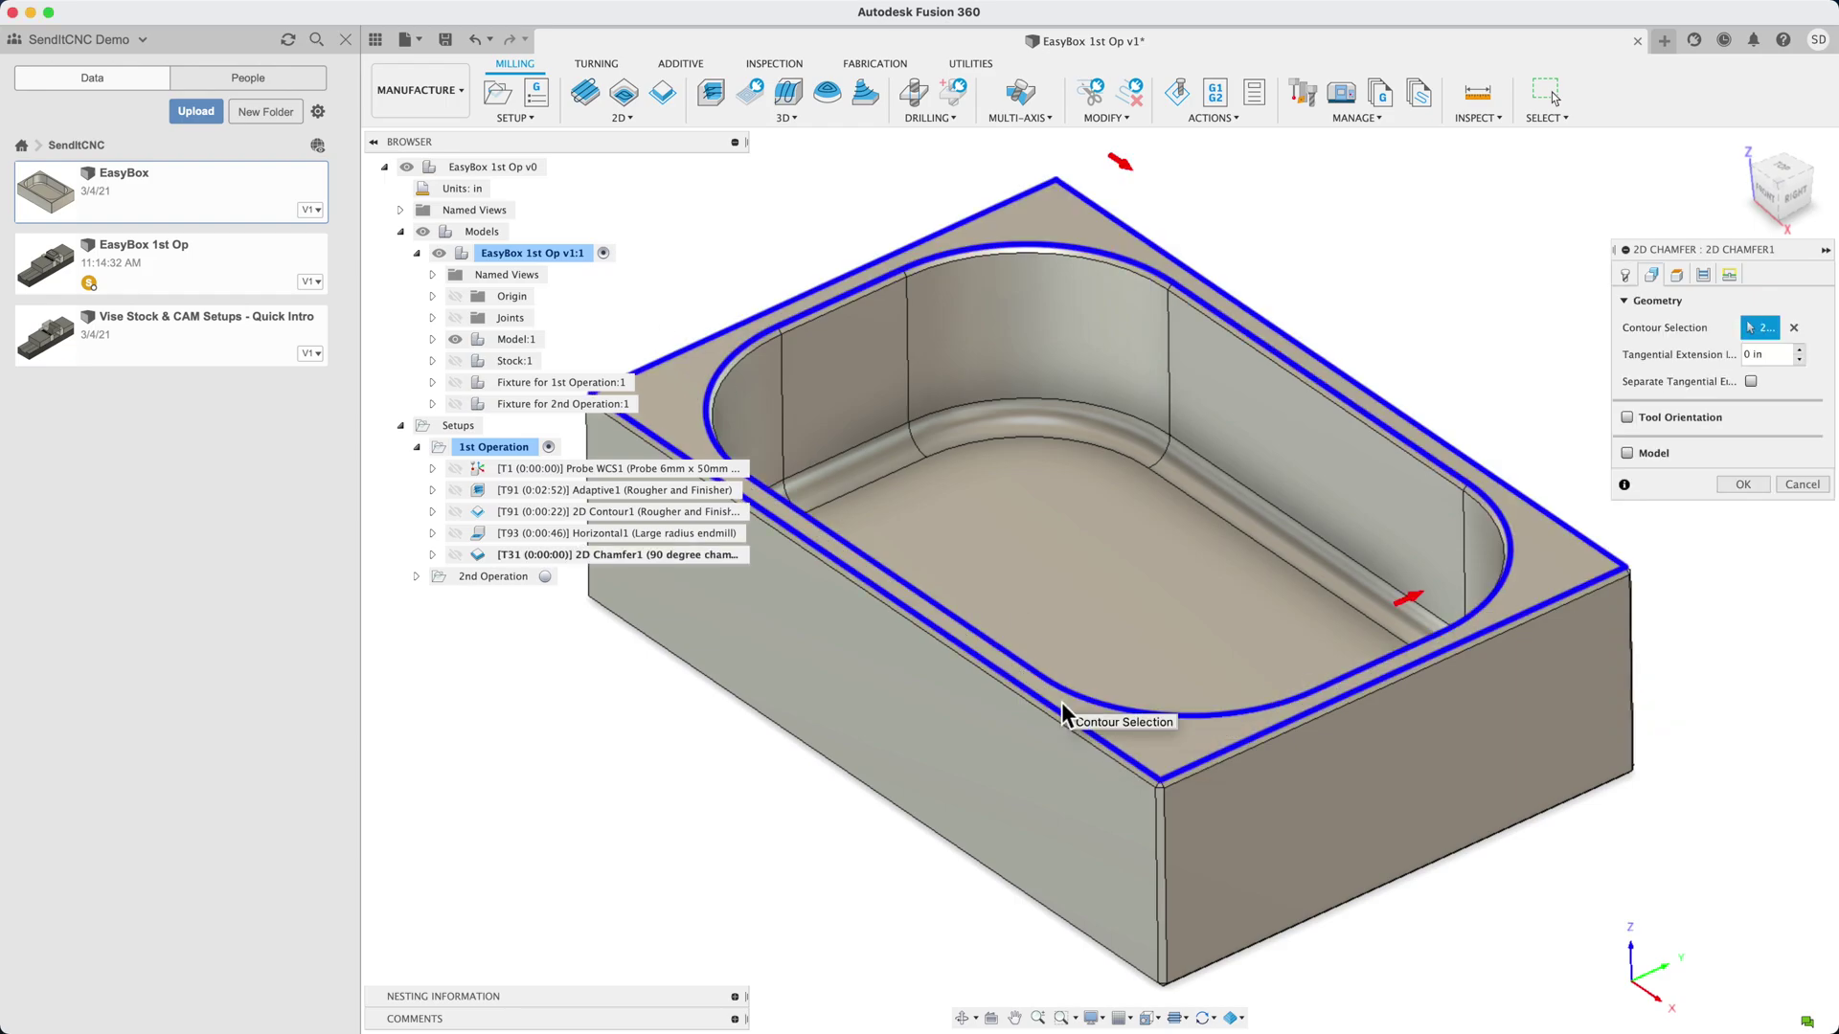
{"action": "left_click", "coordinate": [1741, 486]}
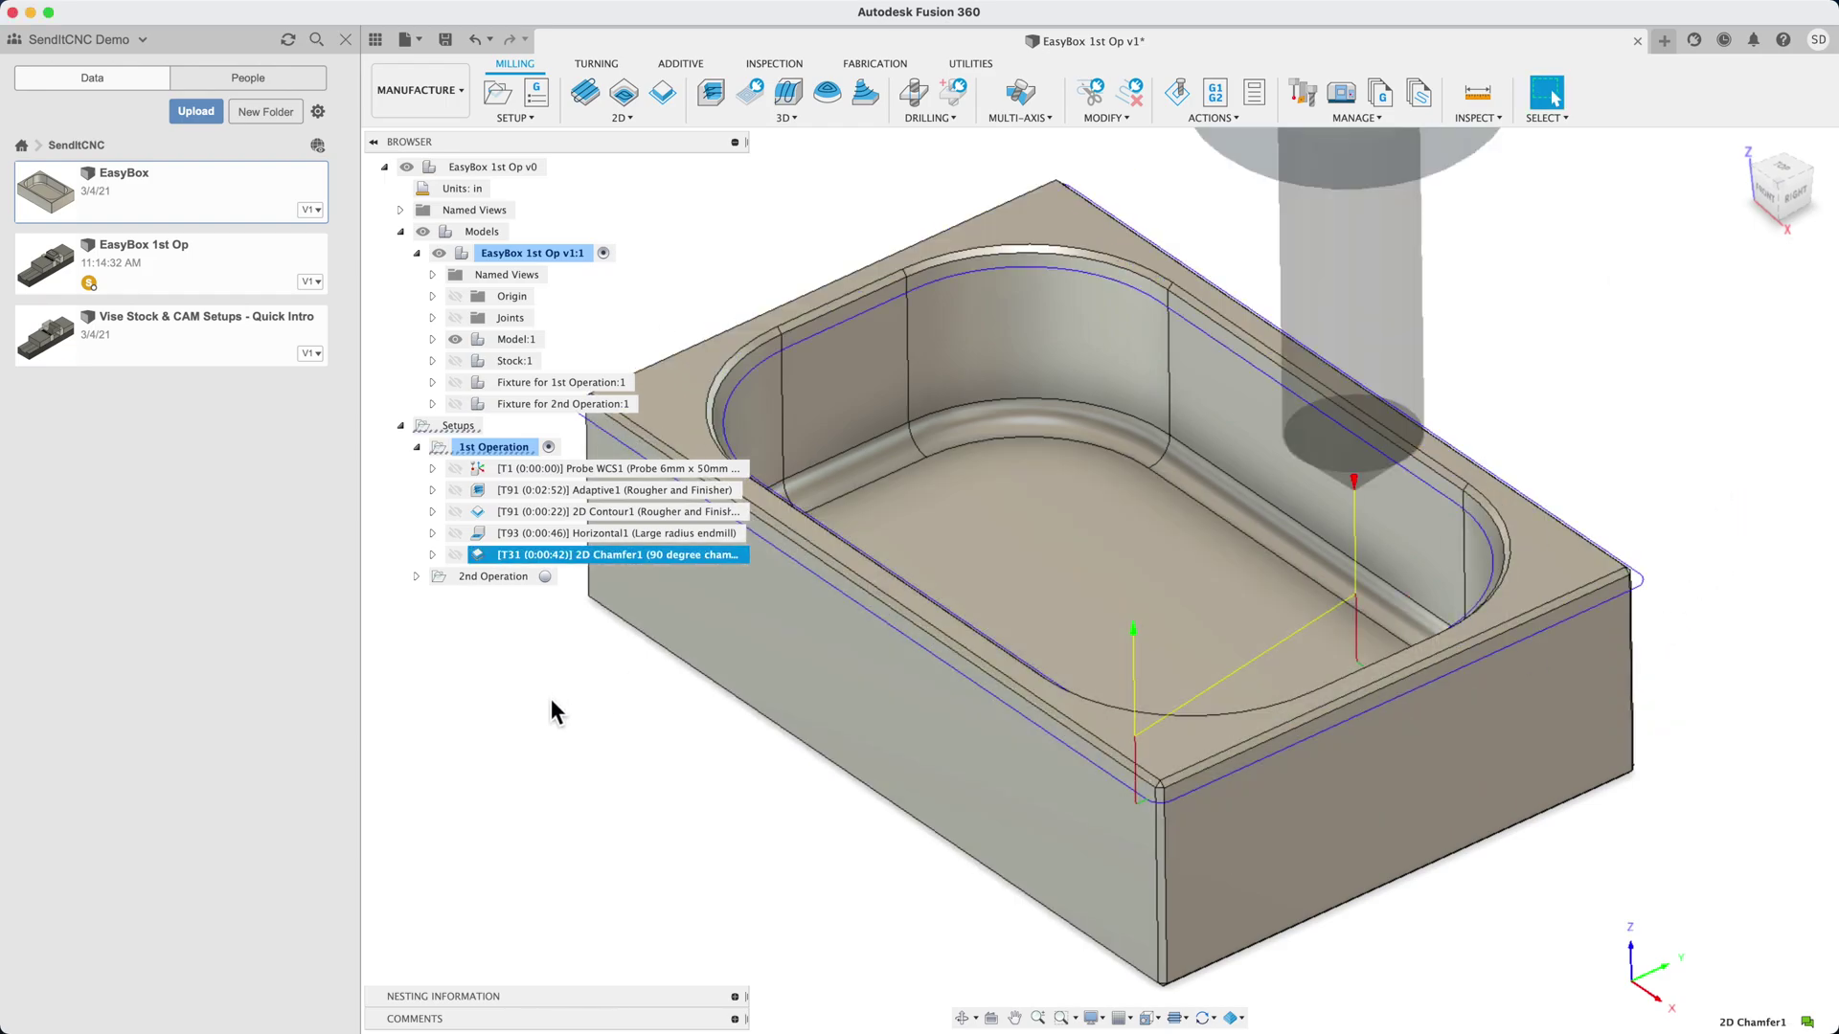
{"action": "right_click", "coordinate": [483, 446]}
{"action": "left_click", "coordinate": [532, 615]}
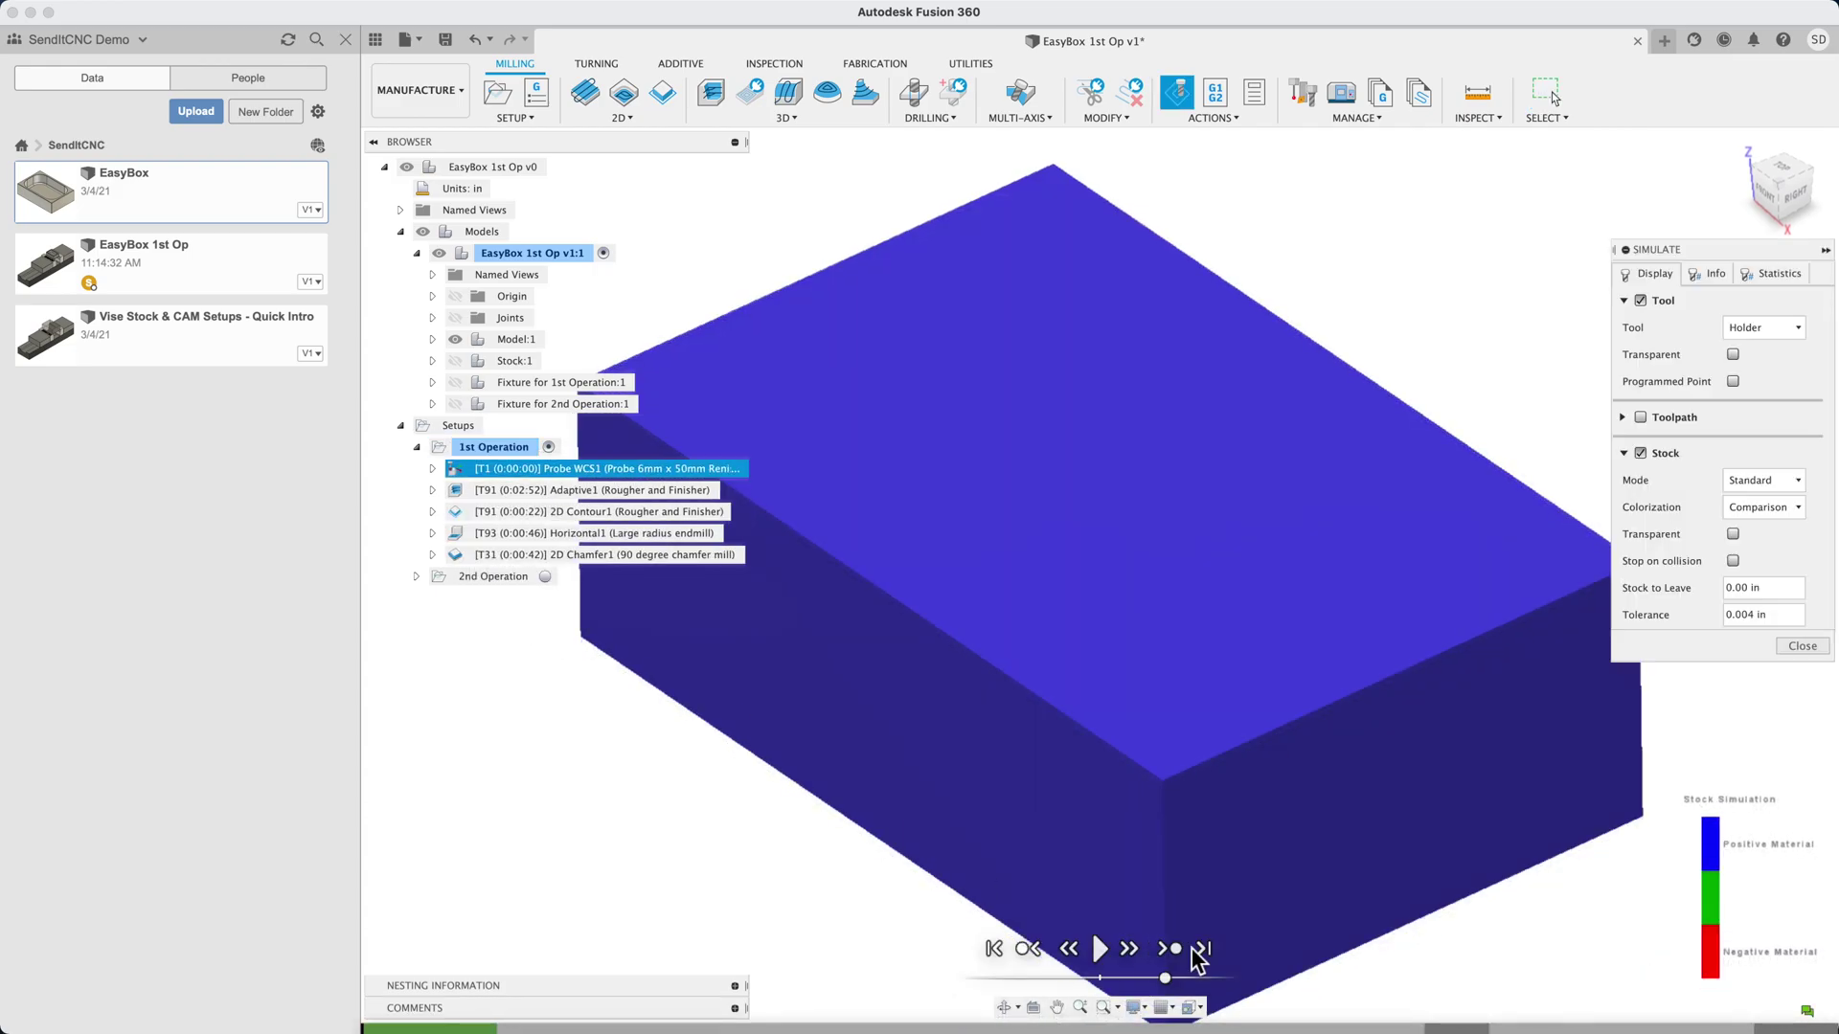
Skip the simulation to its end, review the finished part, then close the simulation
{"action": "left_click", "coordinate": [1202, 949]}
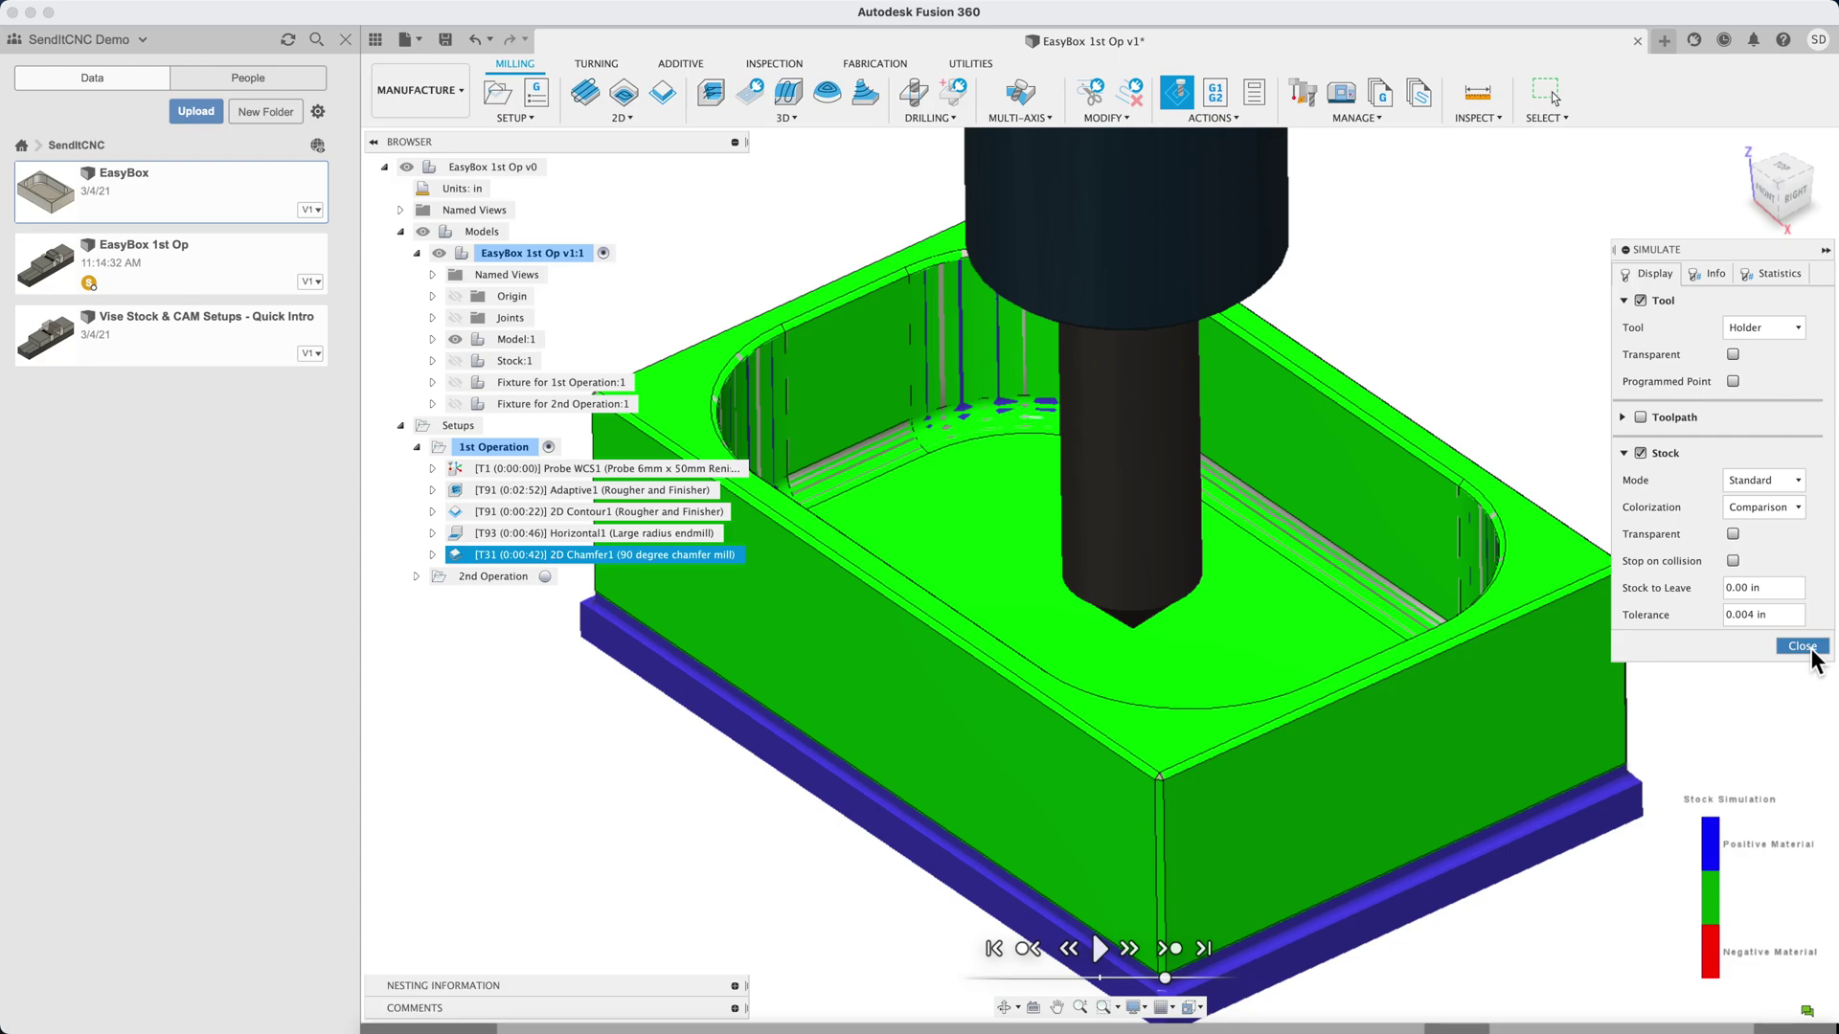
{"action": "left_click", "coordinate": [1804, 648]}
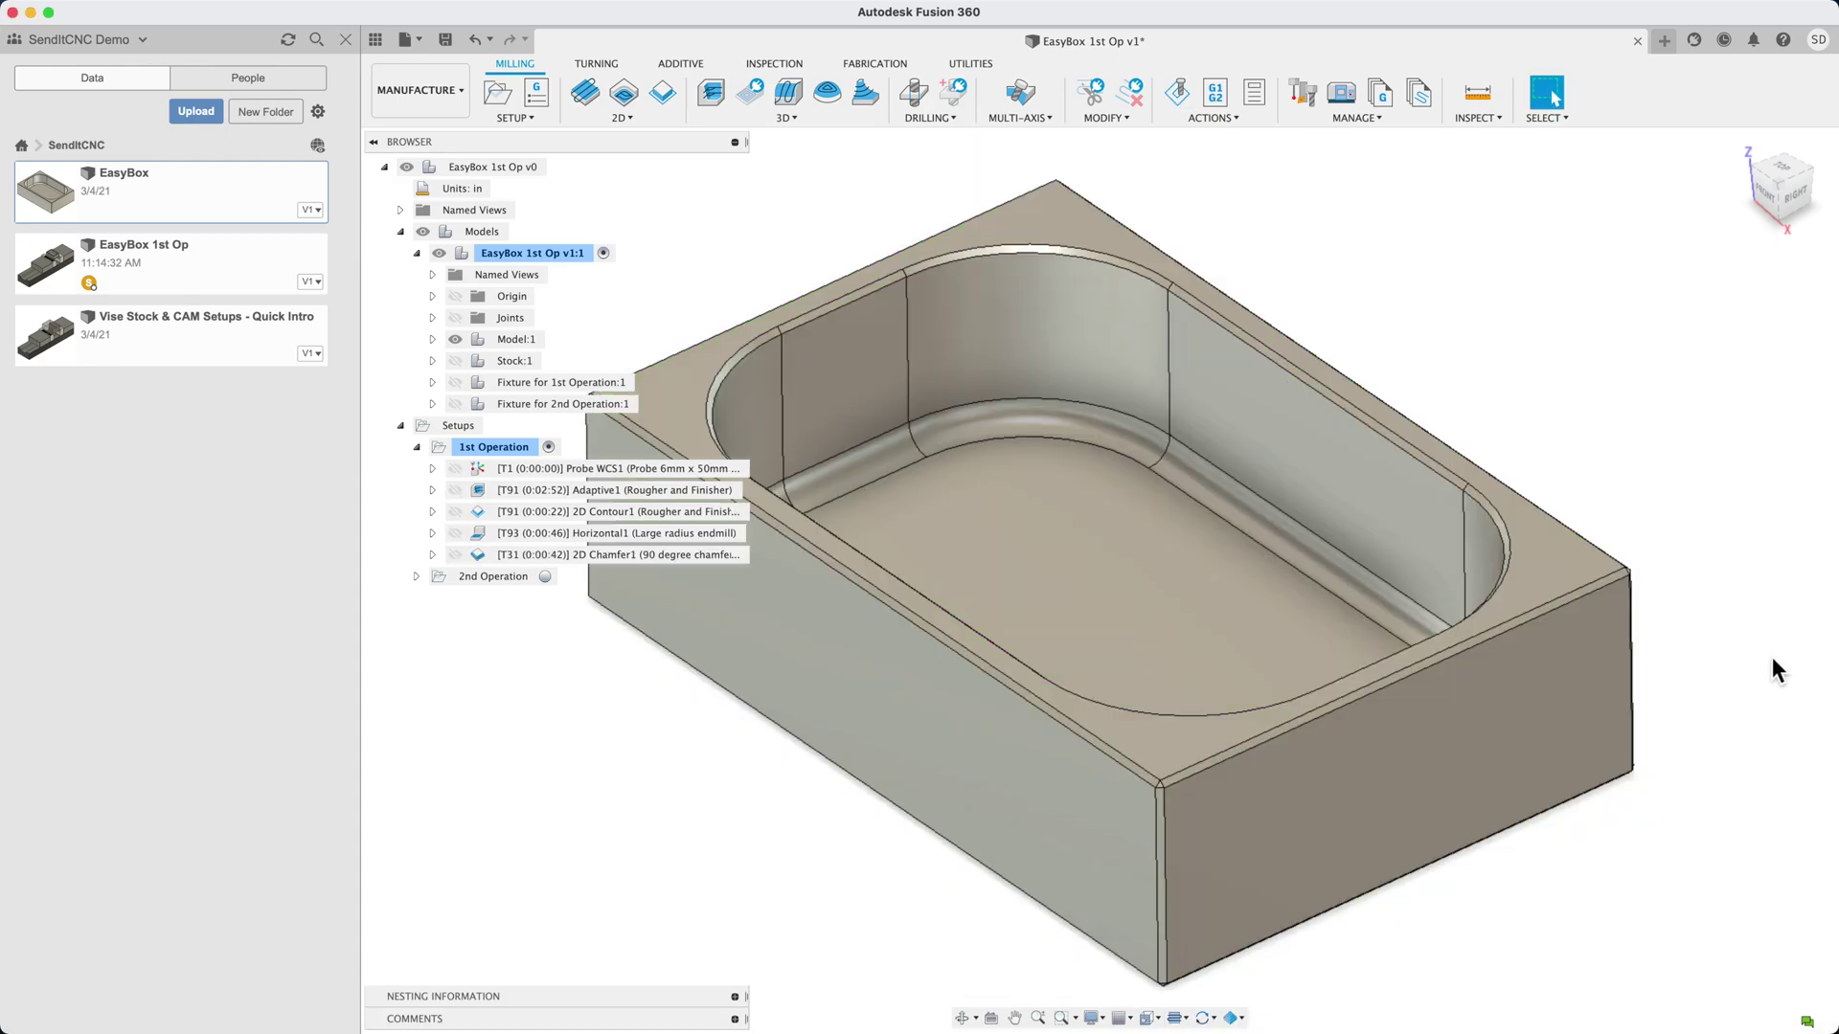
Check the 1st Operation's 0:04:53 machining time, then save EasyBox 1st Op as version v1
{"action": "right_click", "coordinate": [470, 450]}
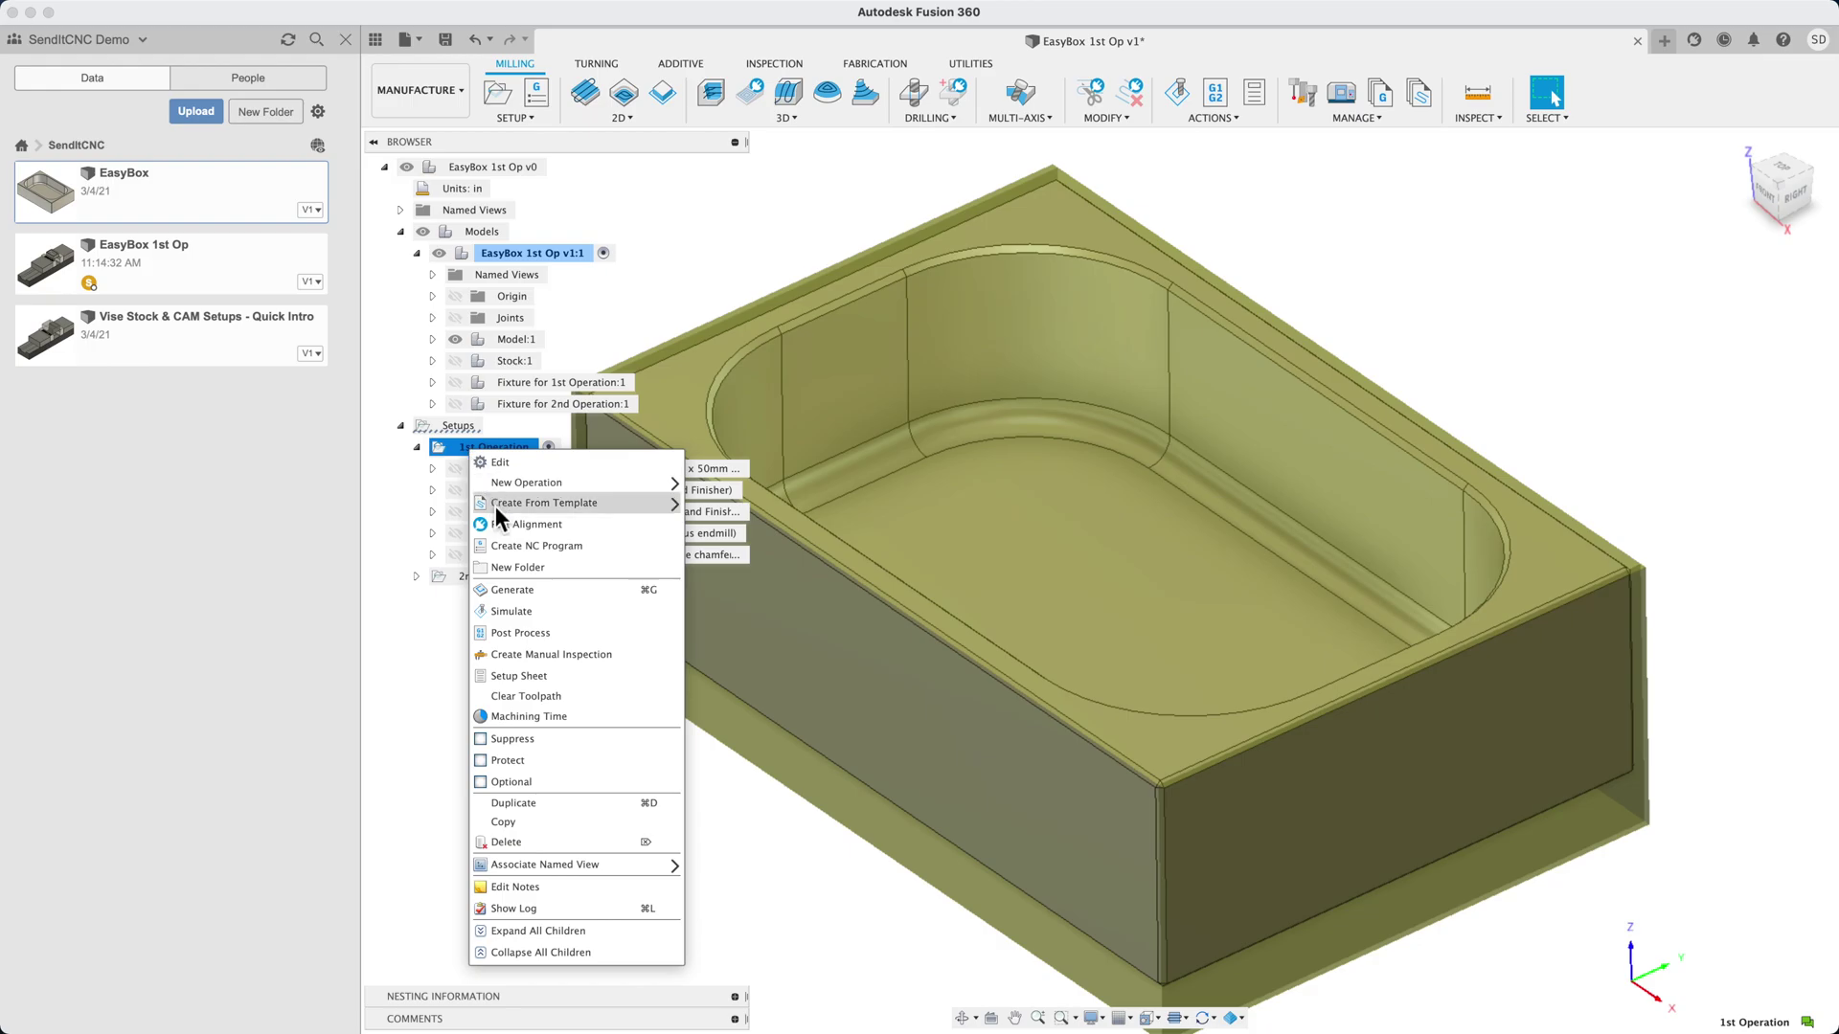
{"action": "left_click", "coordinate": [514, 718]}
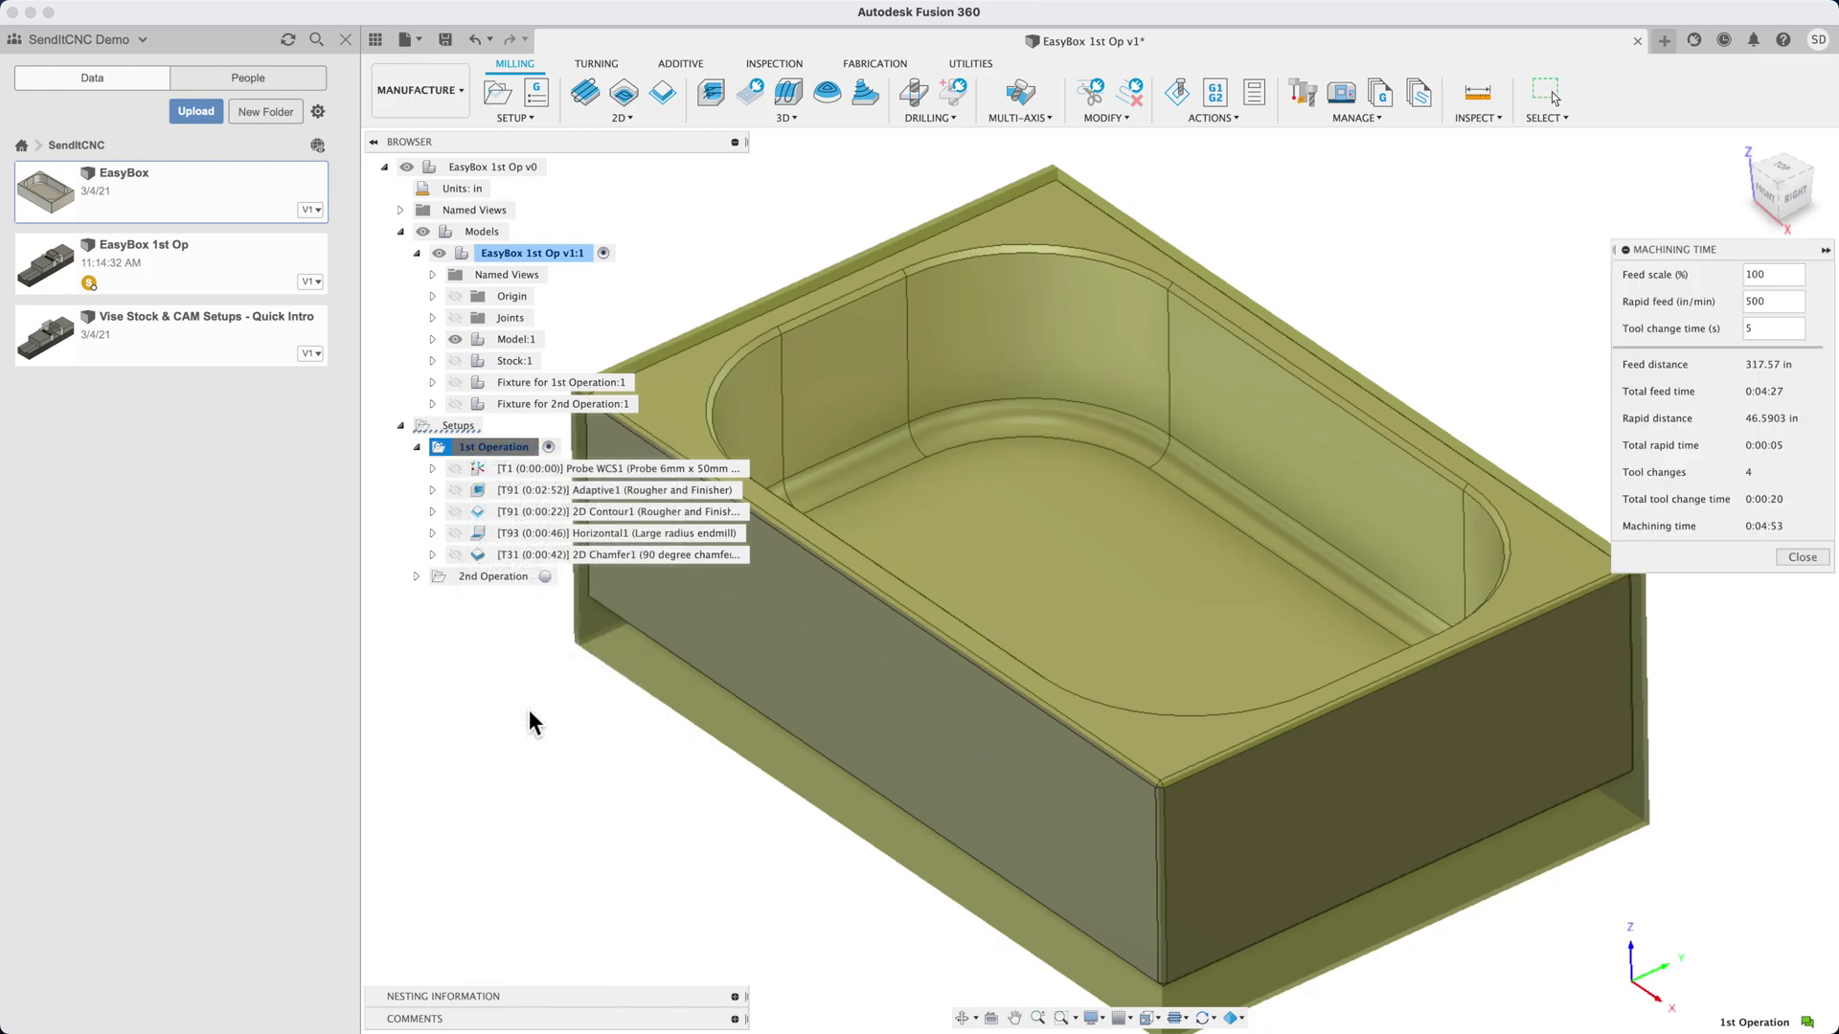
{"action": "left_click", "coordinate": [1802, 557]}
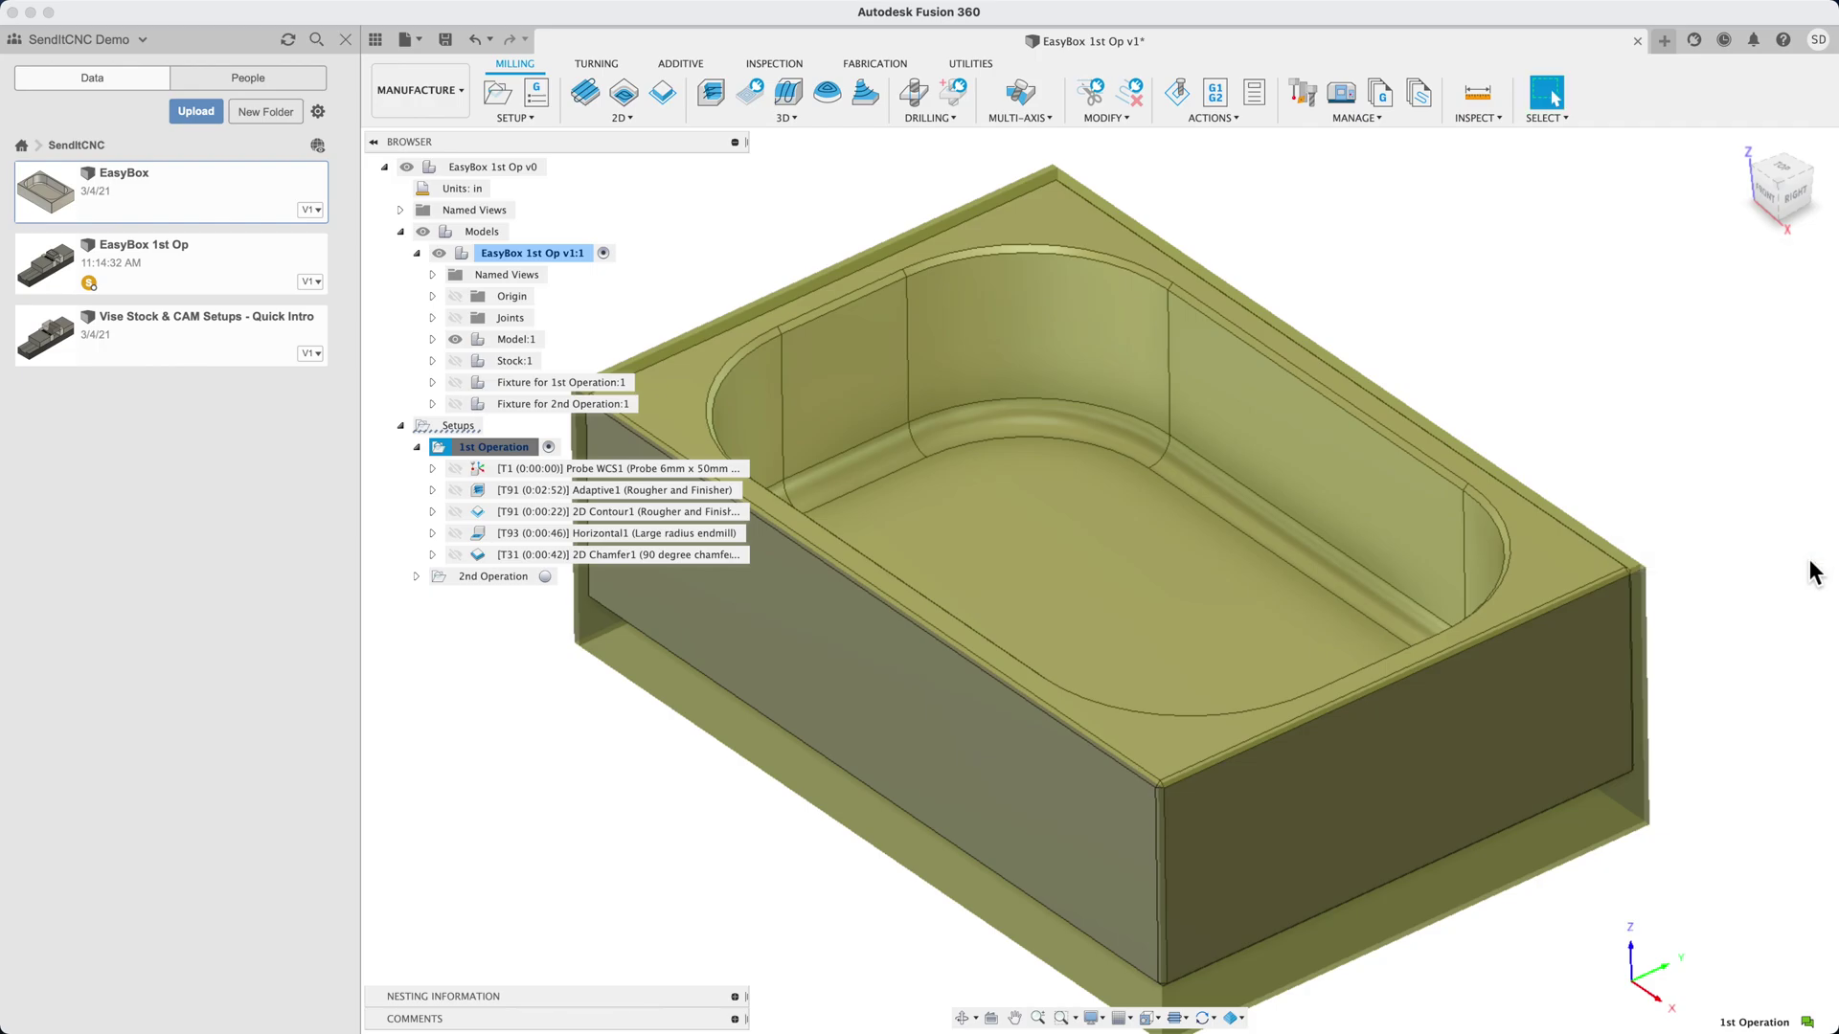
{"action": "left_click", "coordinate": [445, 40]}
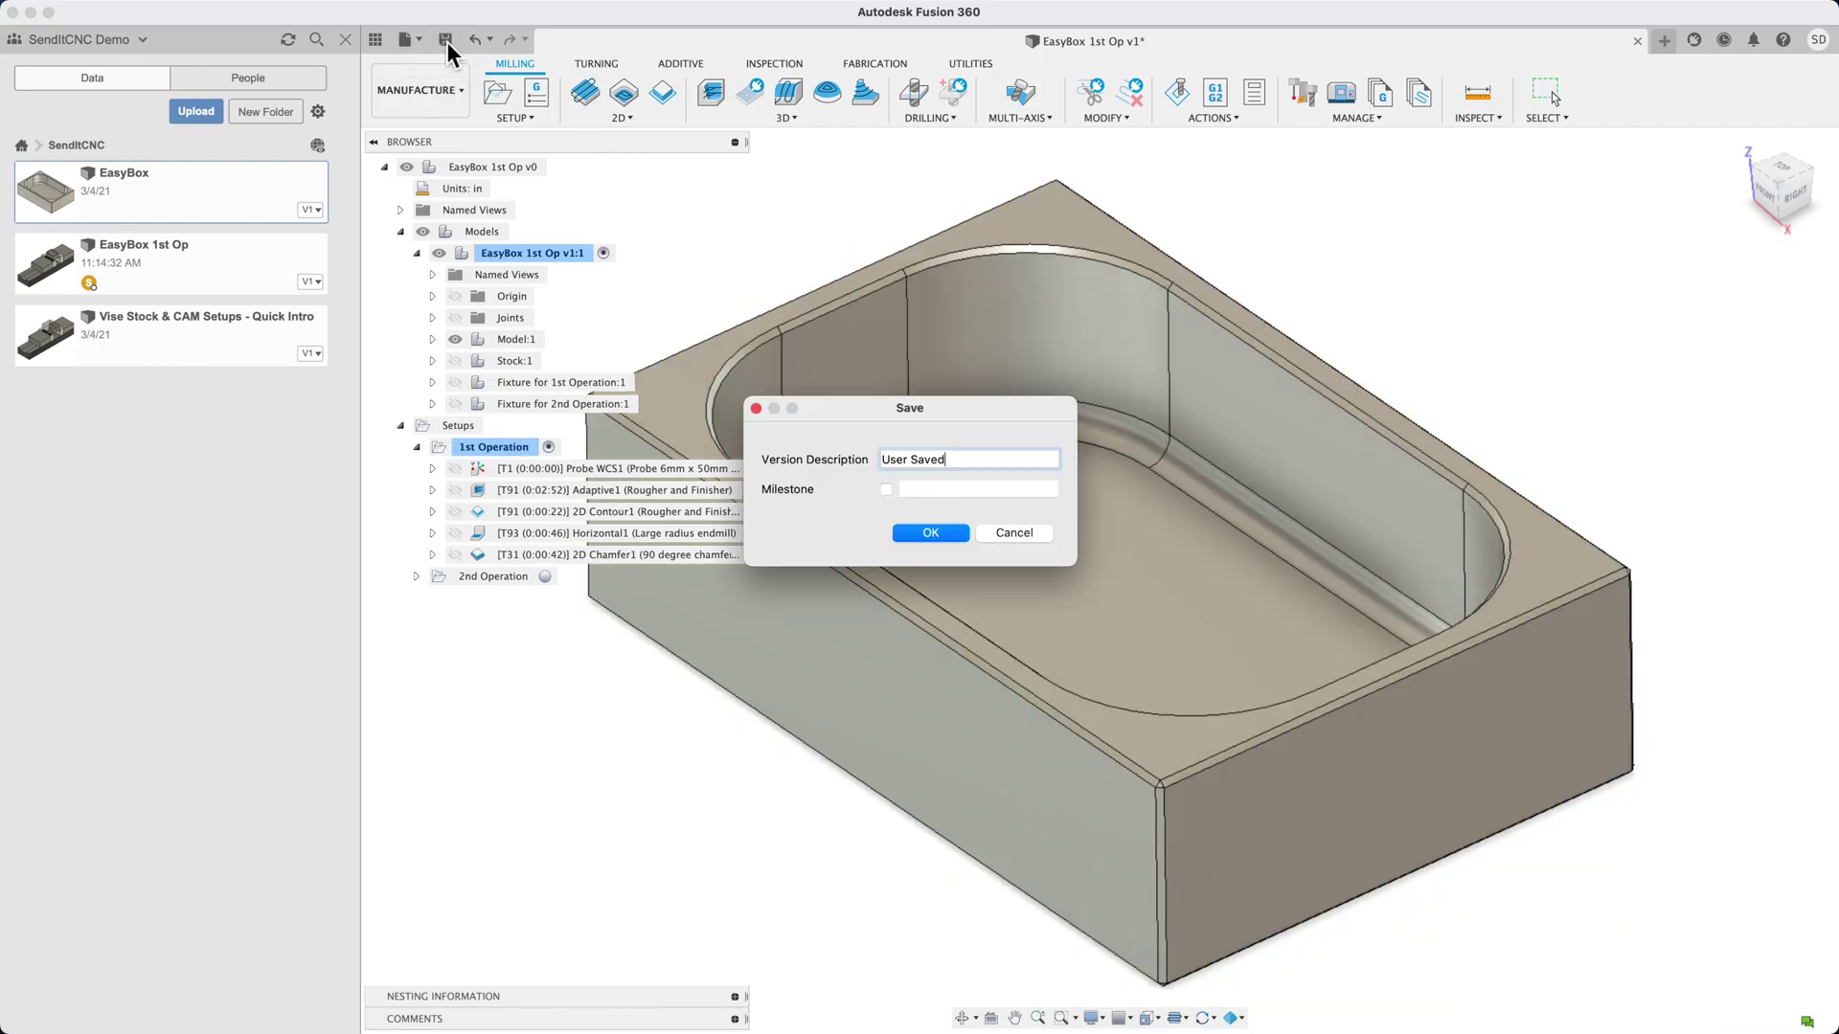
{"action": "left_click", "coordinate": [929, 534]}
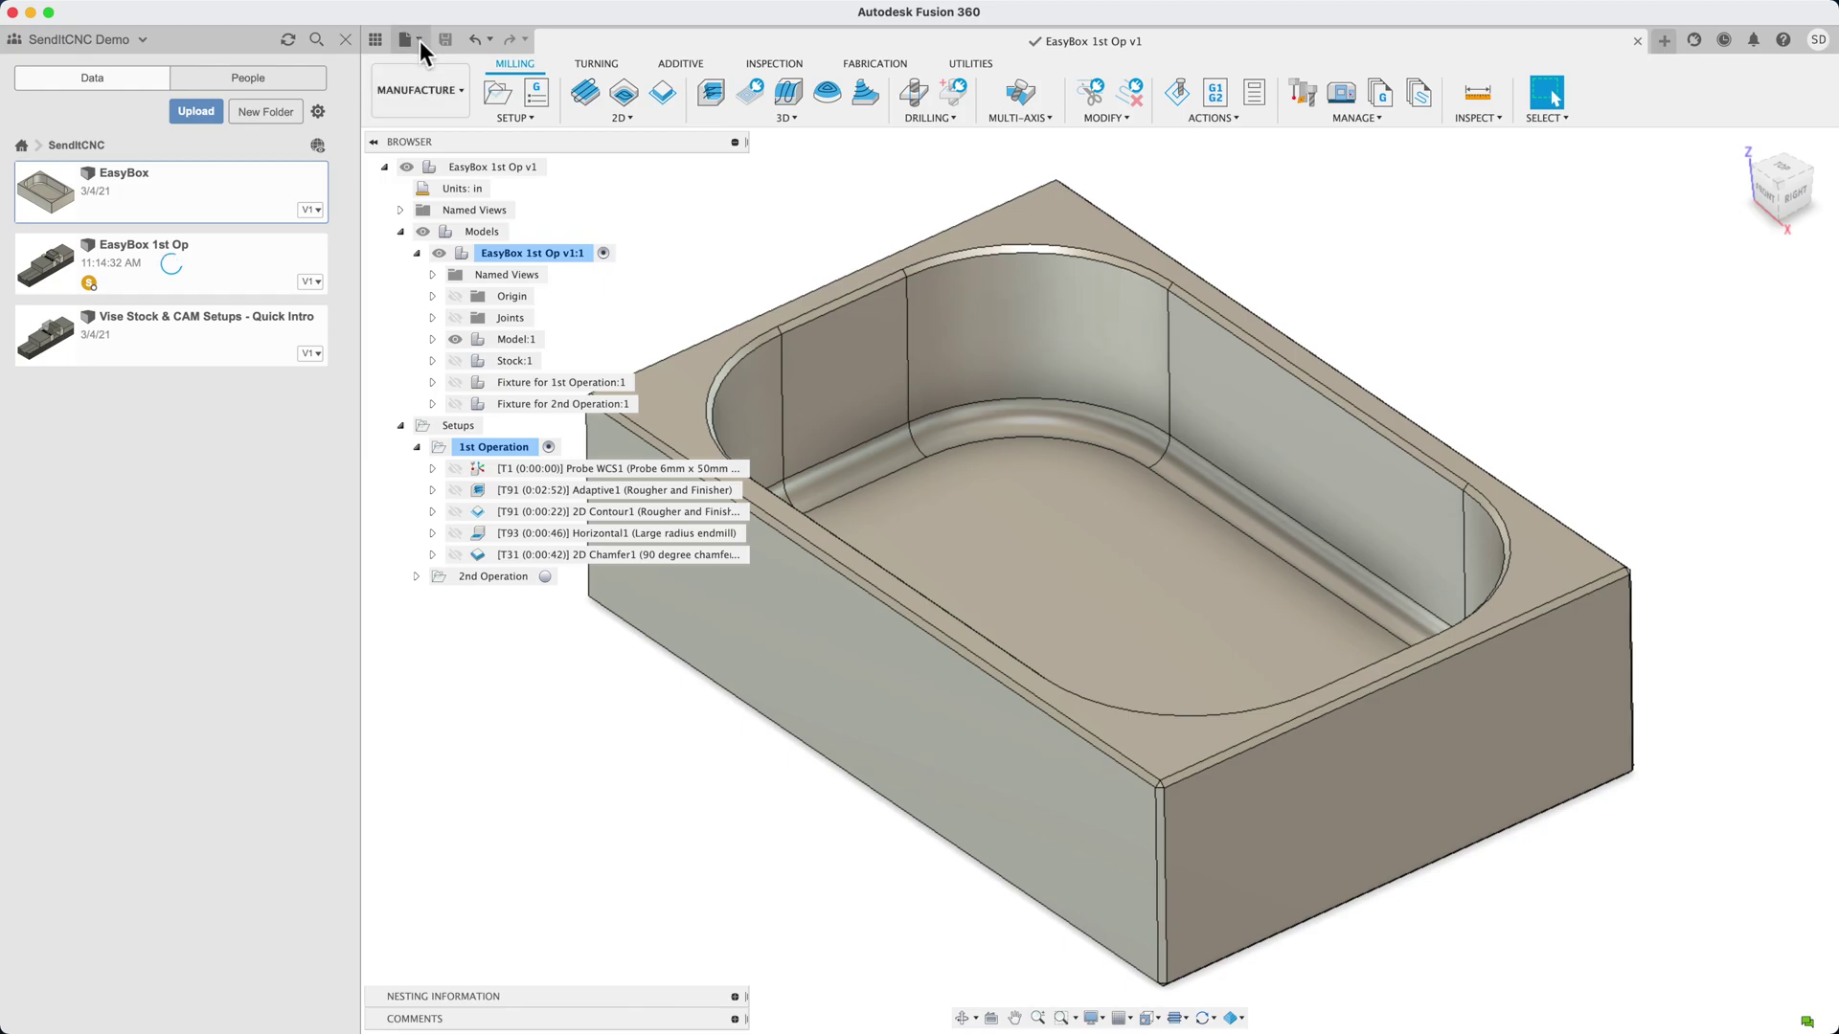
In the Design workspace, break the external link on the EasyBox v1:1 component under Model:1
{"action": "left_click", "coordinate": [435, 90]}
{"action": "left_click", "coordinate": [443, 136]}
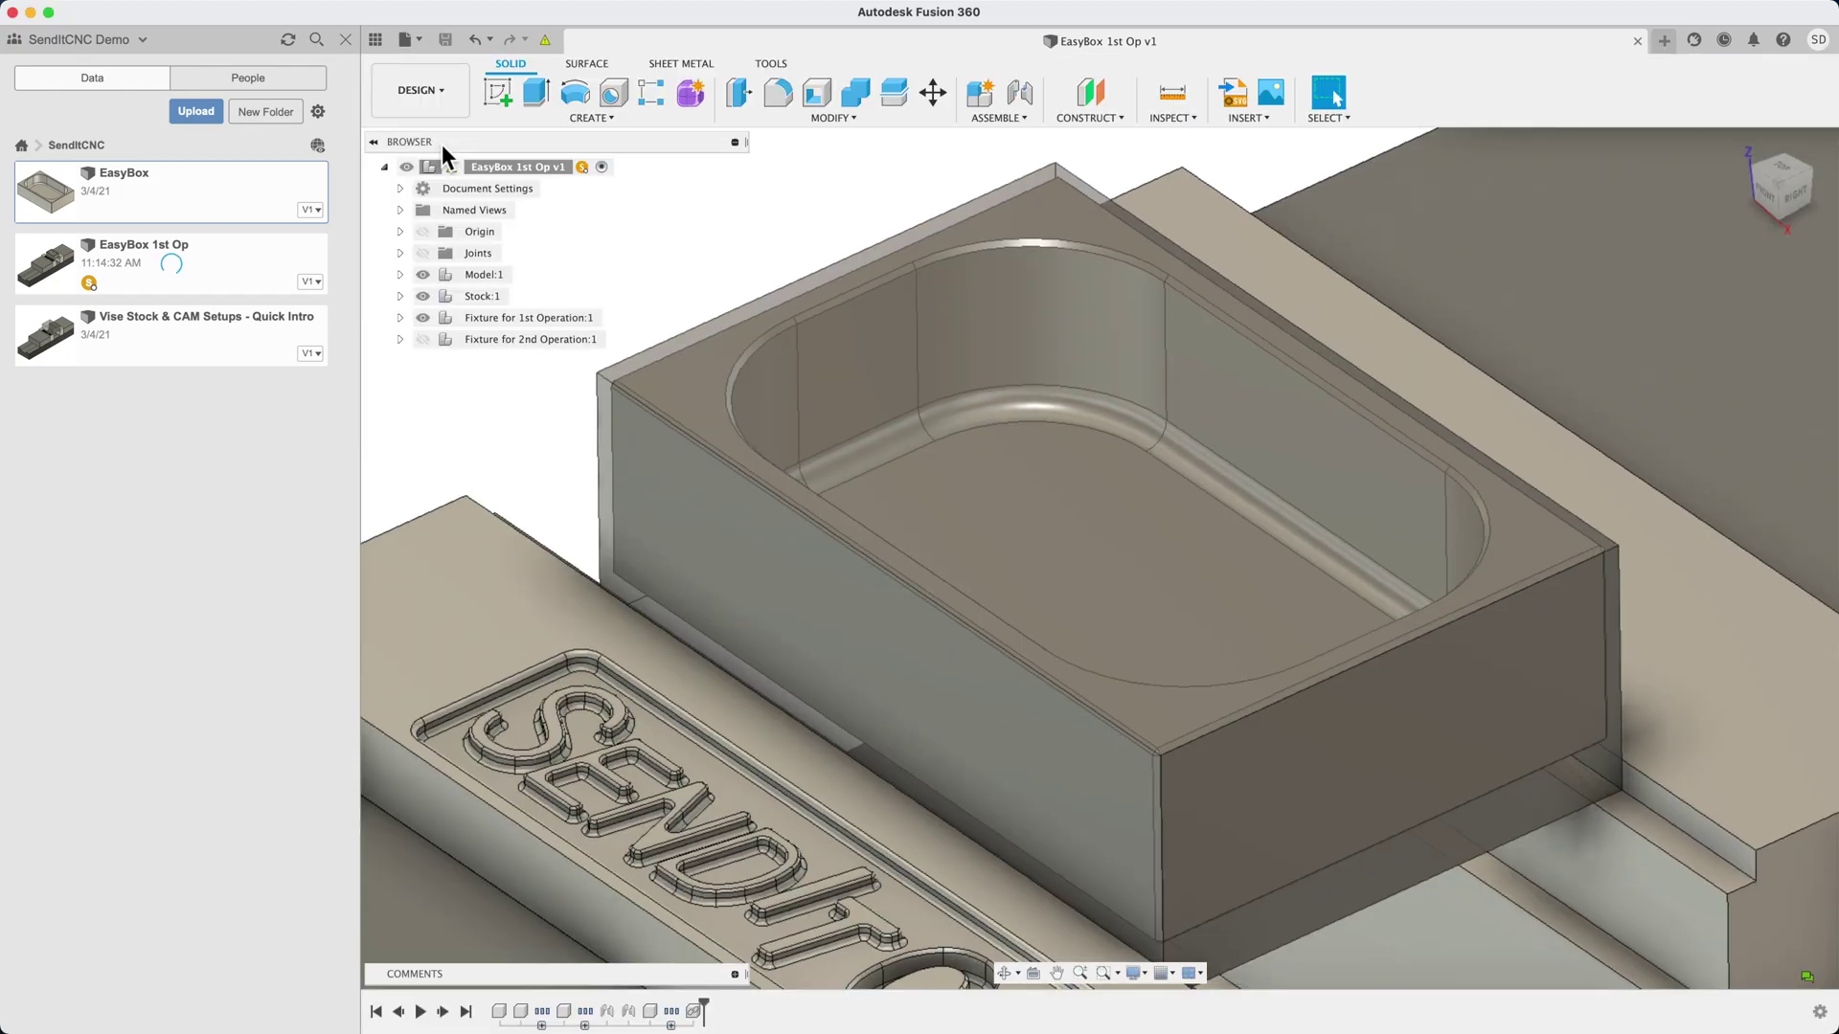
{"action": "left_click", "coordinate": [1751, 155]}
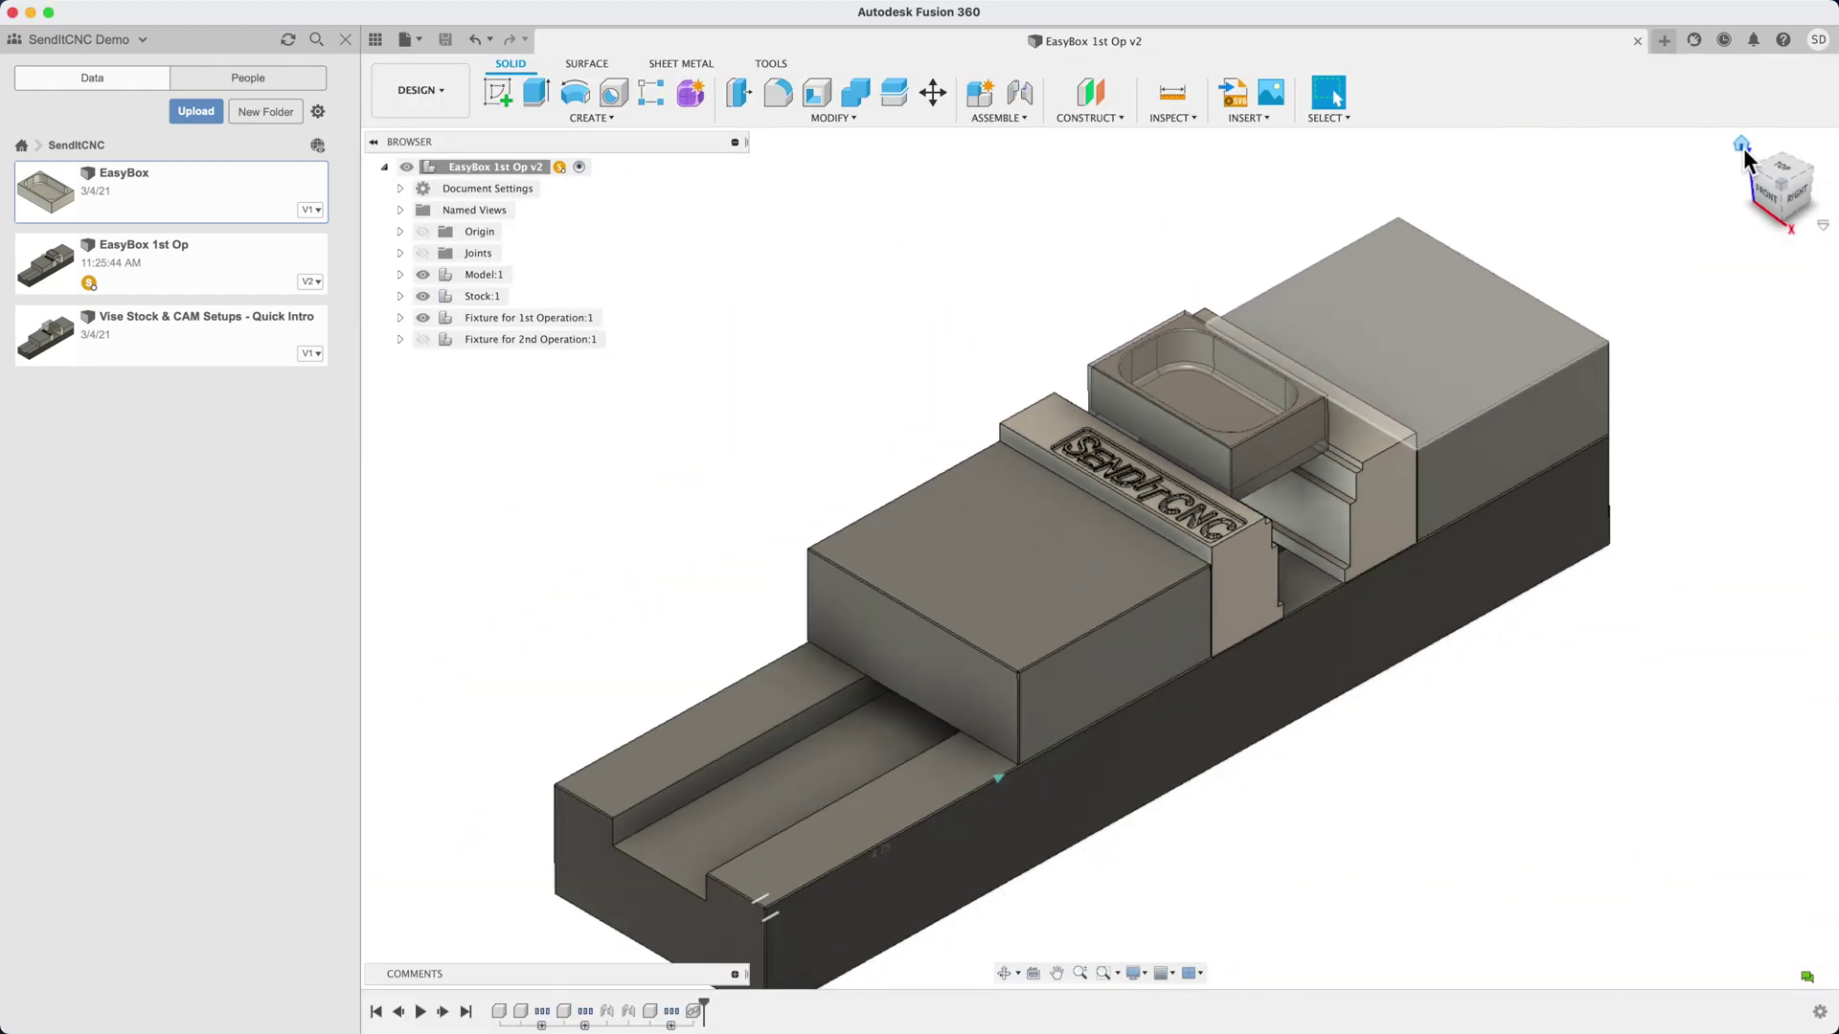
{"action": "left_click", "coordinate": [401, 275]}
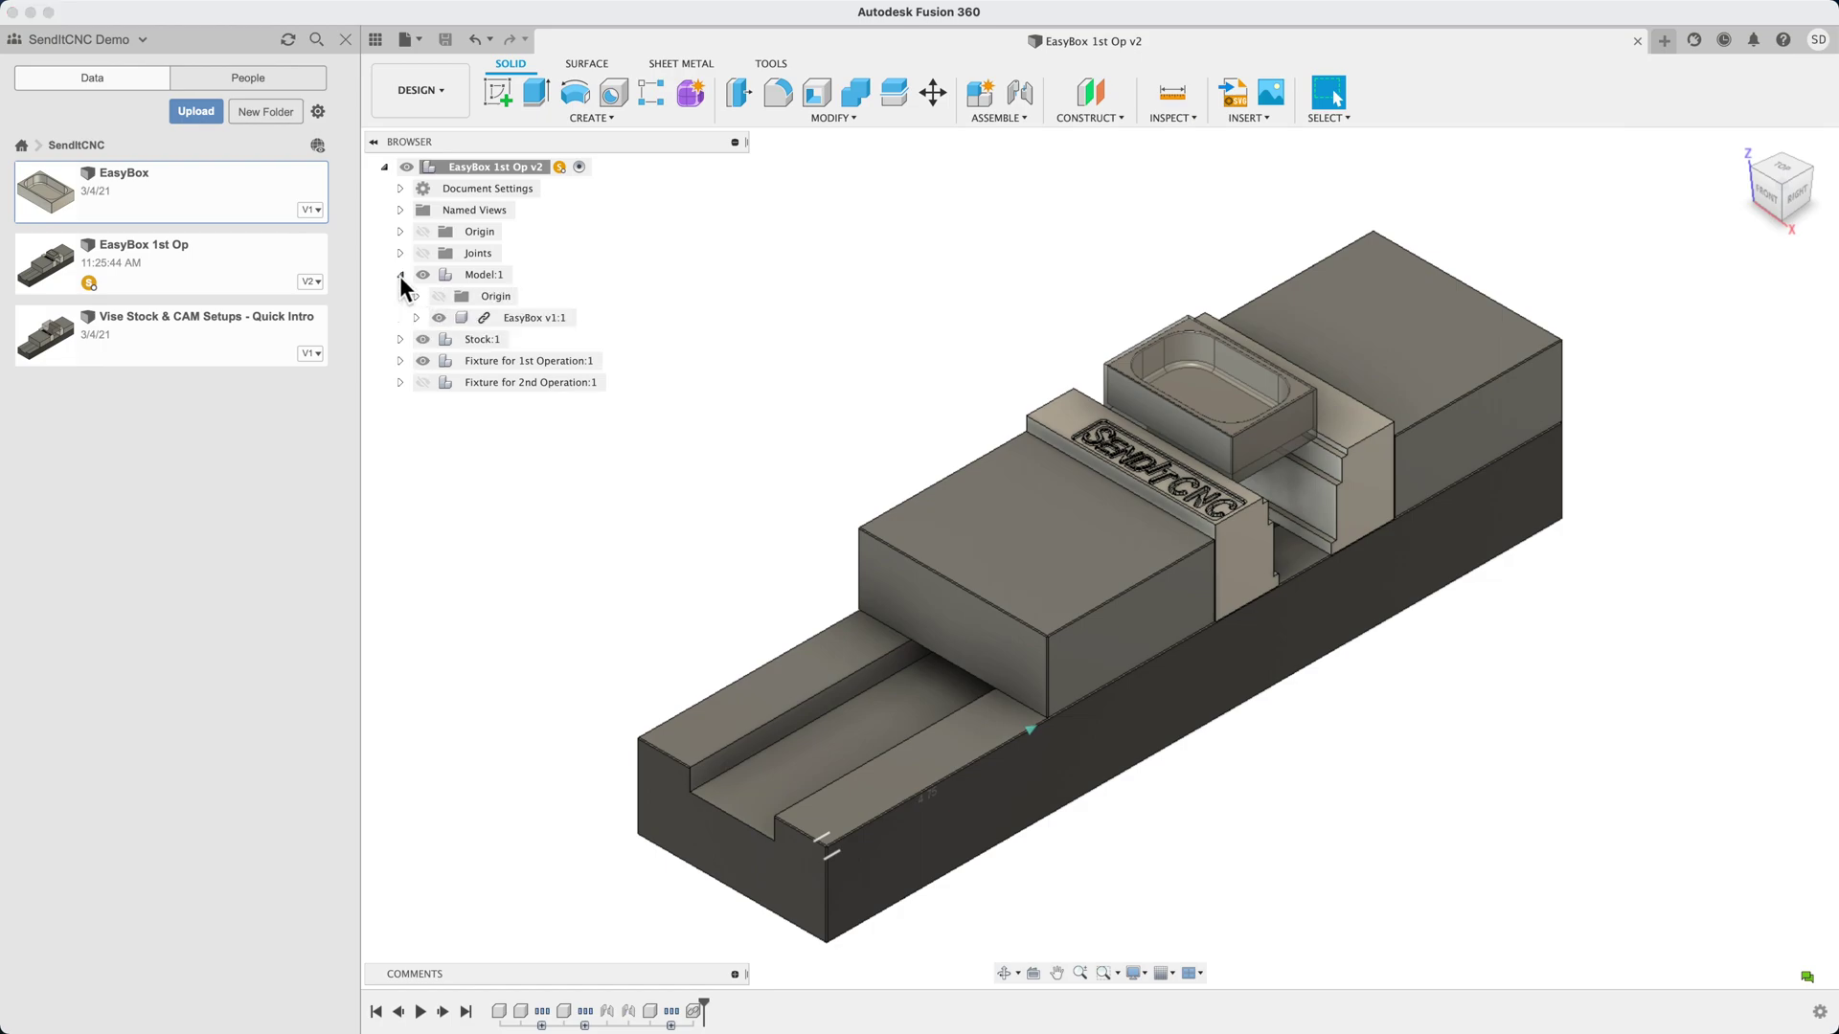
{"action": "right_click", "coordinate": [496, 322]}
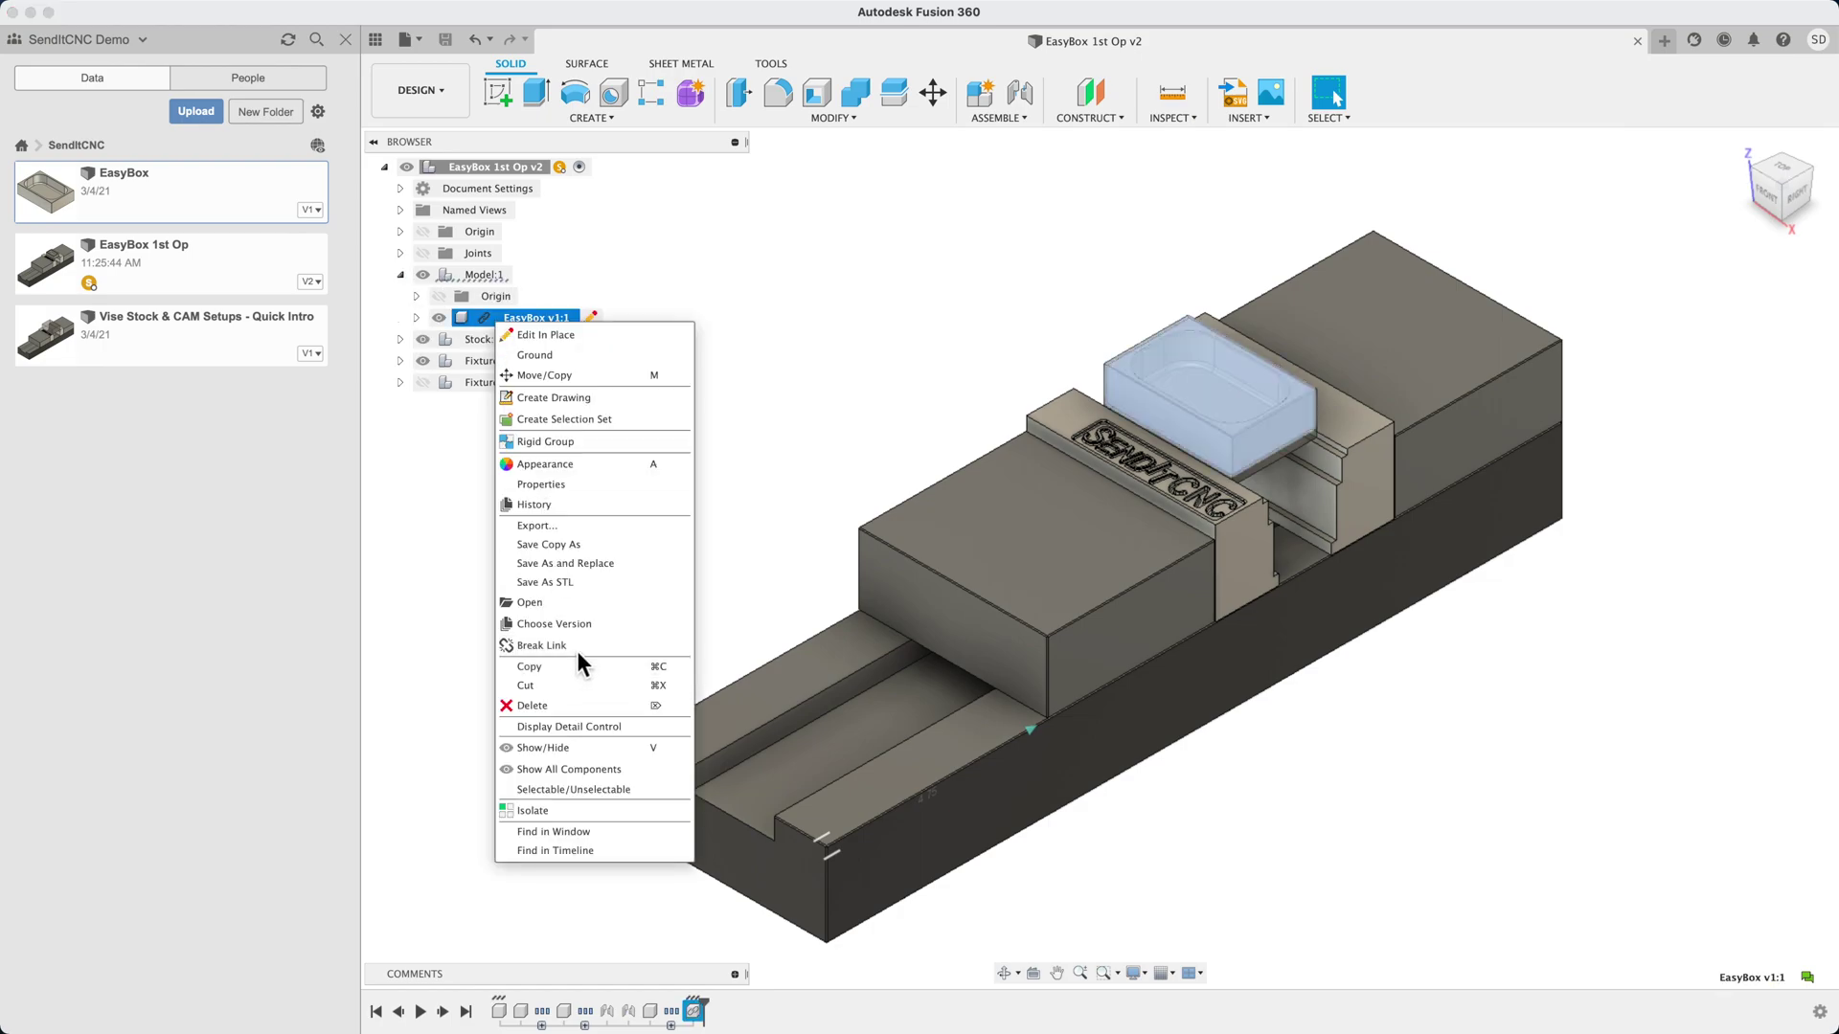
{"action": "left_click", "coordinate": [576, 651]}
Export the design as EasyBox 1st Op v2.f3d into the Downloads folder
{"action": "left_click", "coordinate": [418, 42]}
{"action": "left_click", "coordinate": [433, 274]}
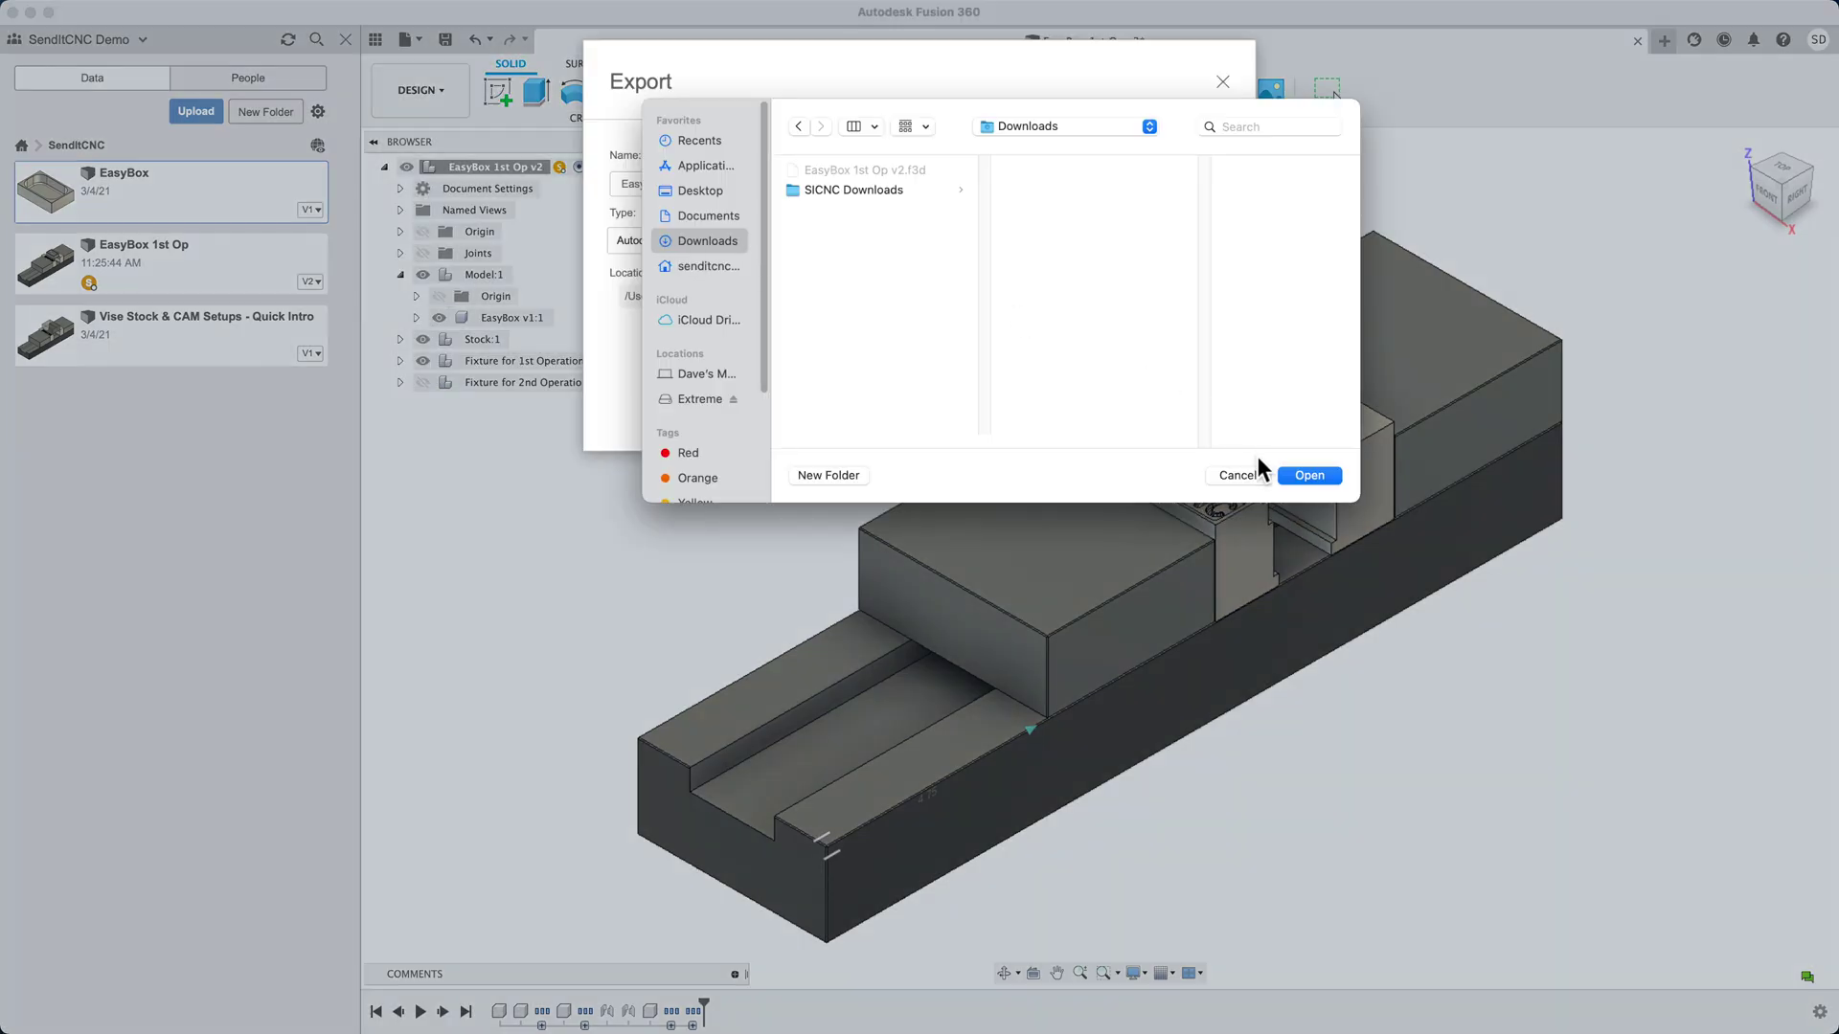
{"action": "left_click", "coordinate": [1309, 475]}
{"action": "left_click", "coordinate": [1188, 406]}
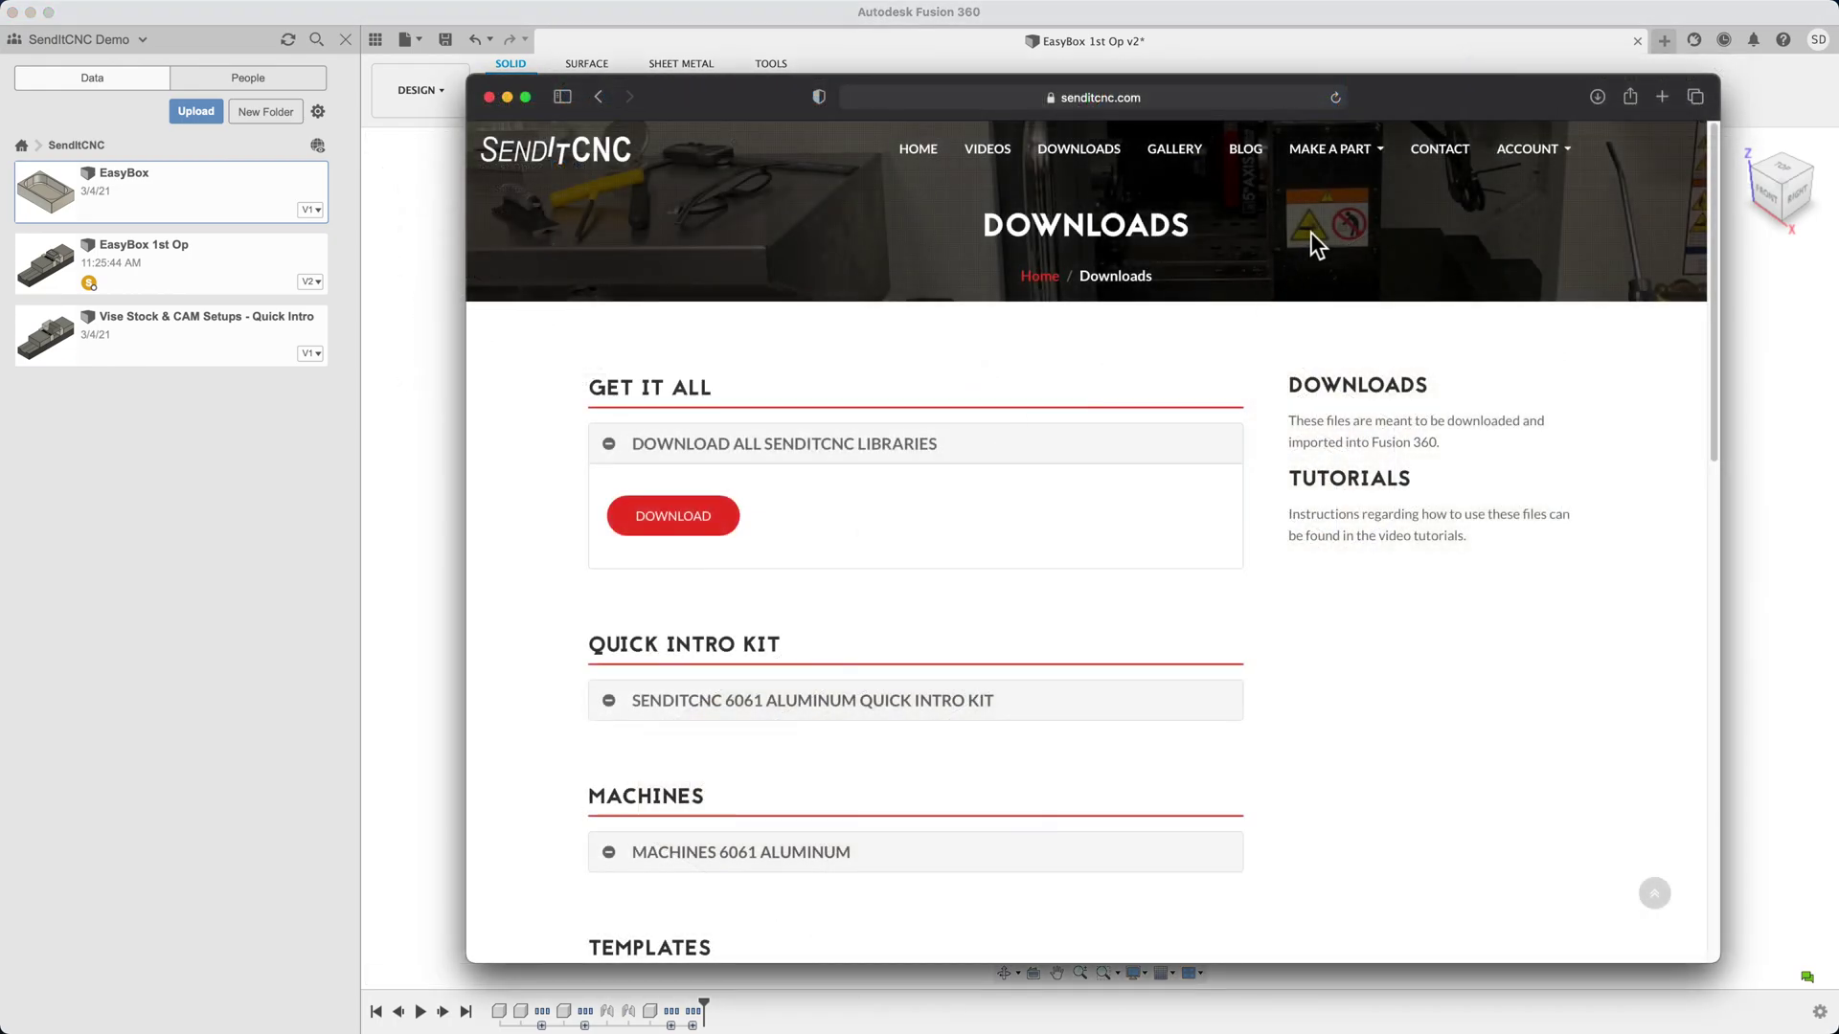
Log in to submit a job named 'Quick Intro' with description 'EasyBox 1st Op'
{"action": "mouse_move", "coordinate": [1342, 165]}
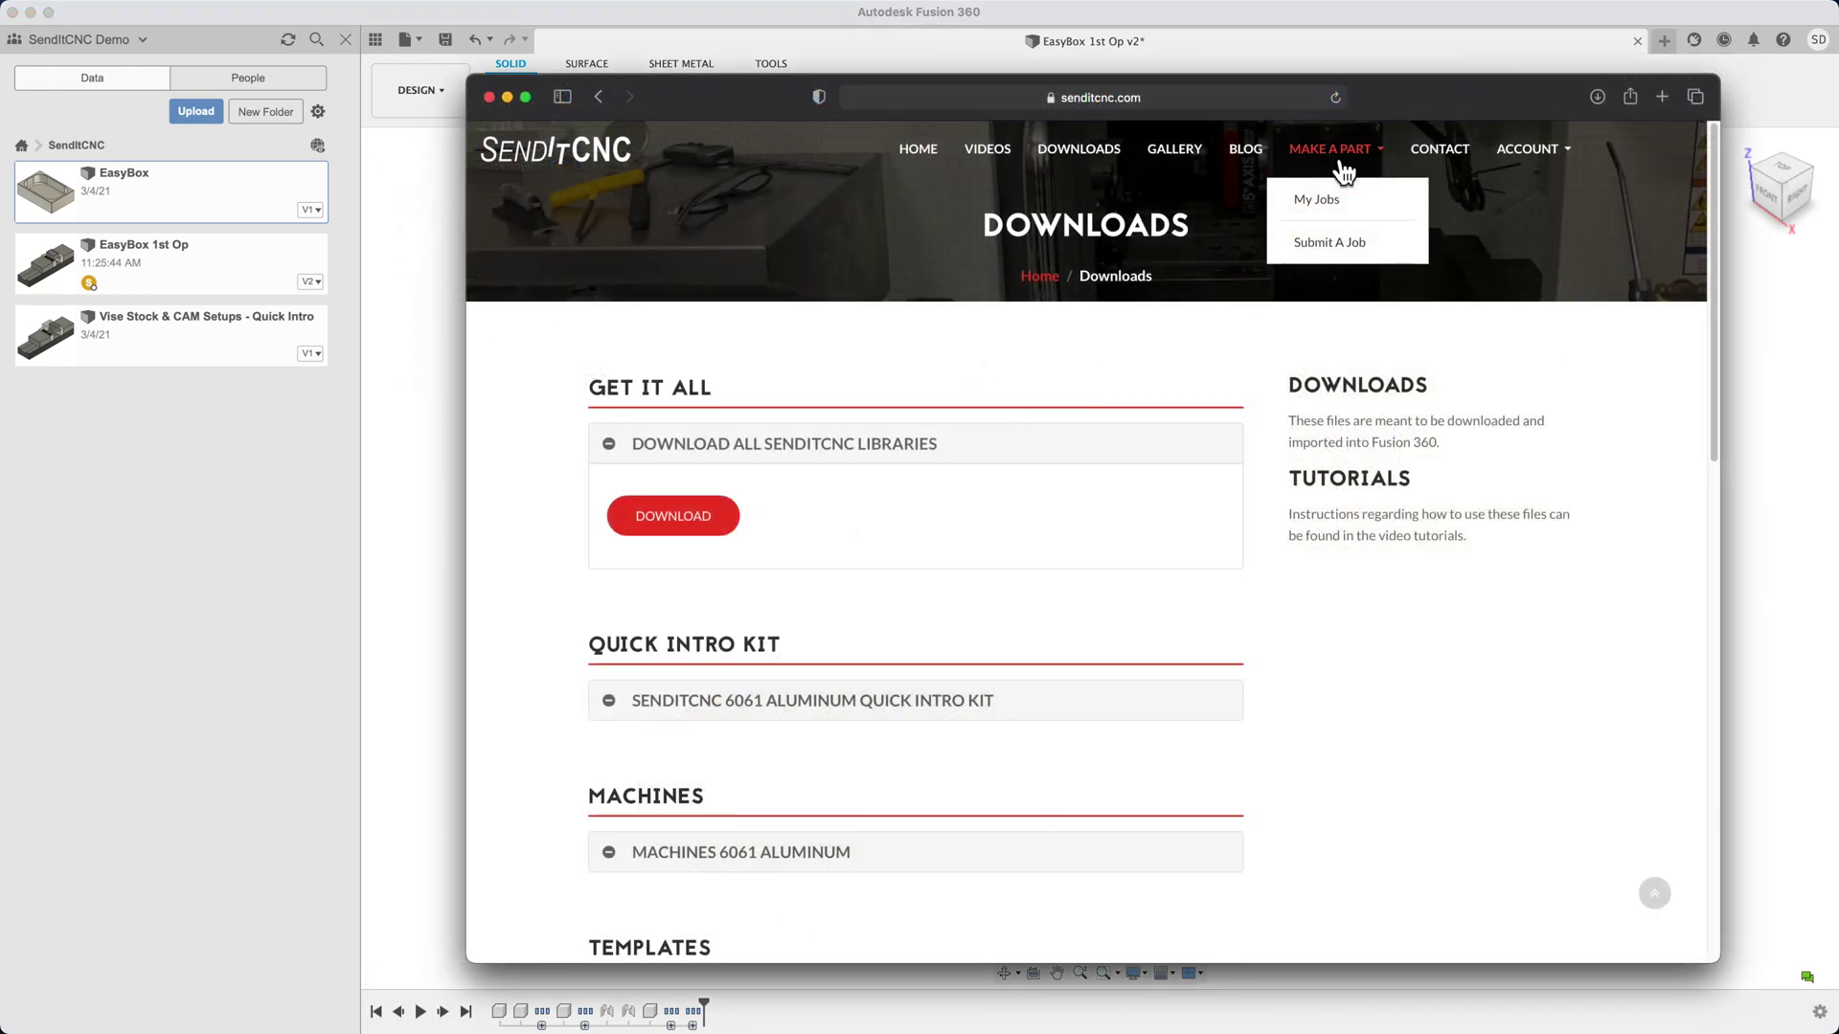
{"action": "left_click", "coordinate": [1327, 243]}
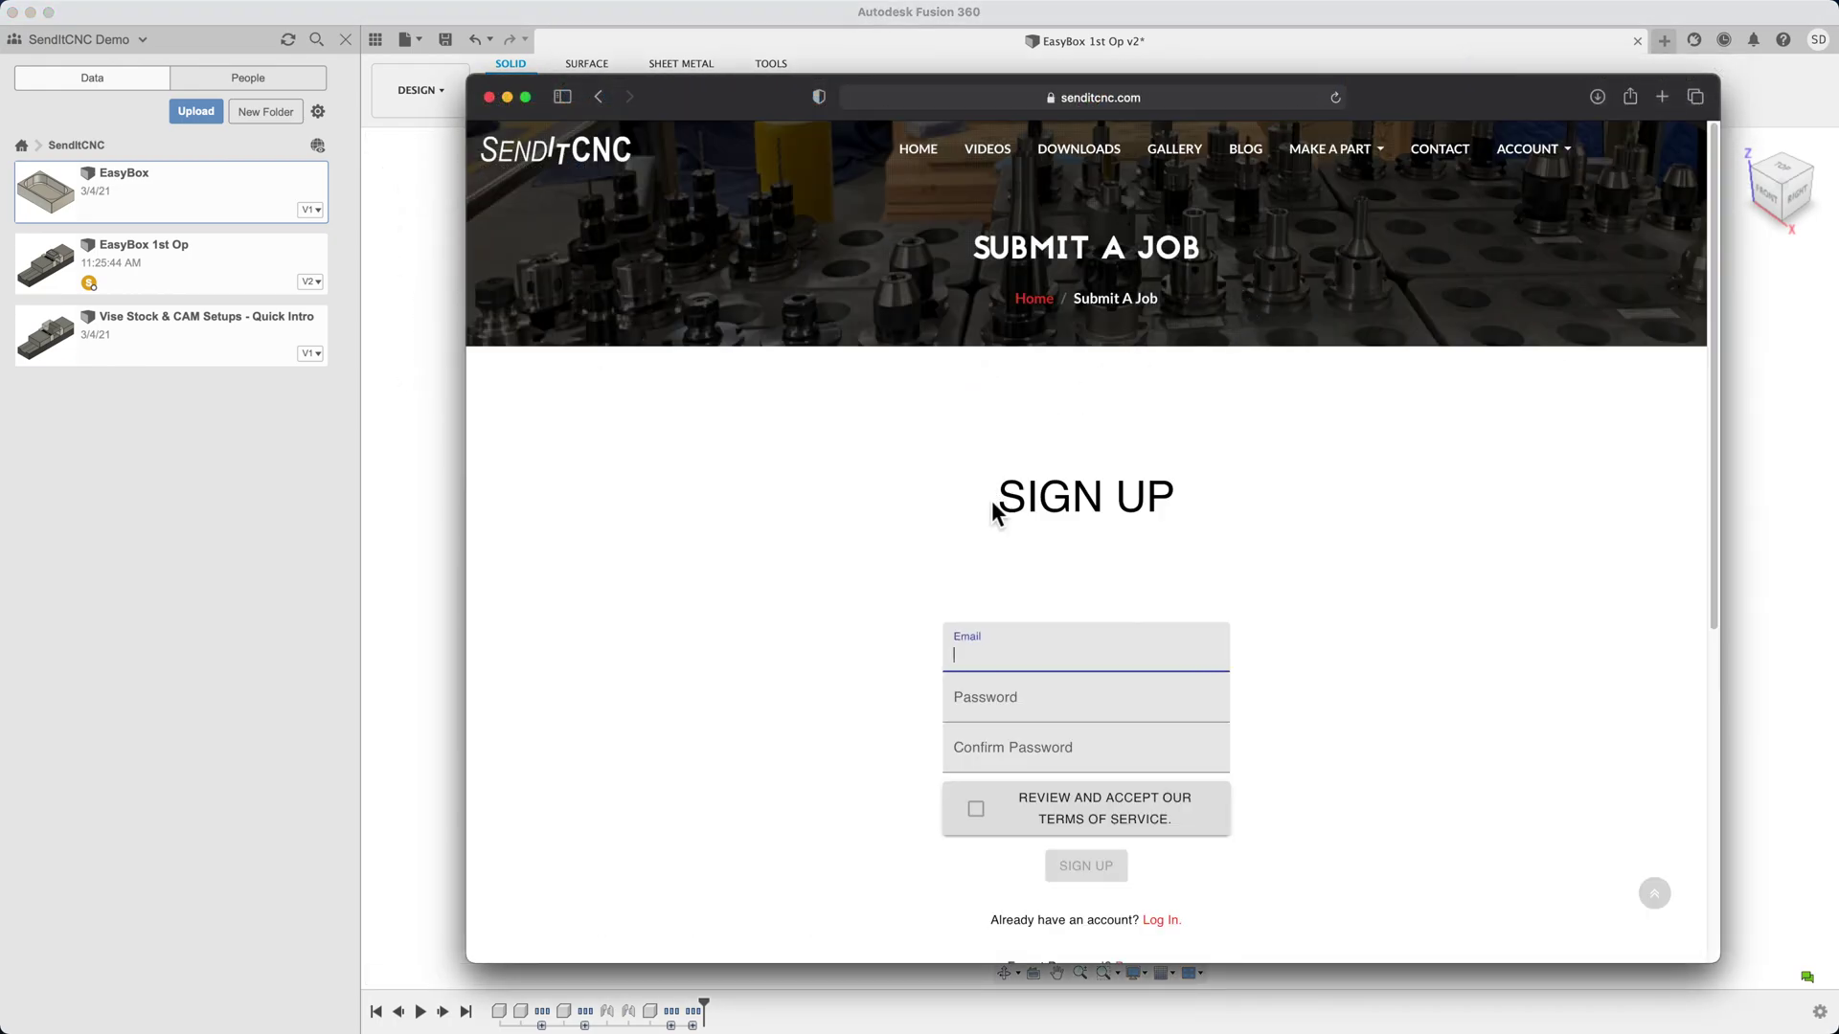
{"action": "left_click", "coordinate": [1170, 930]}
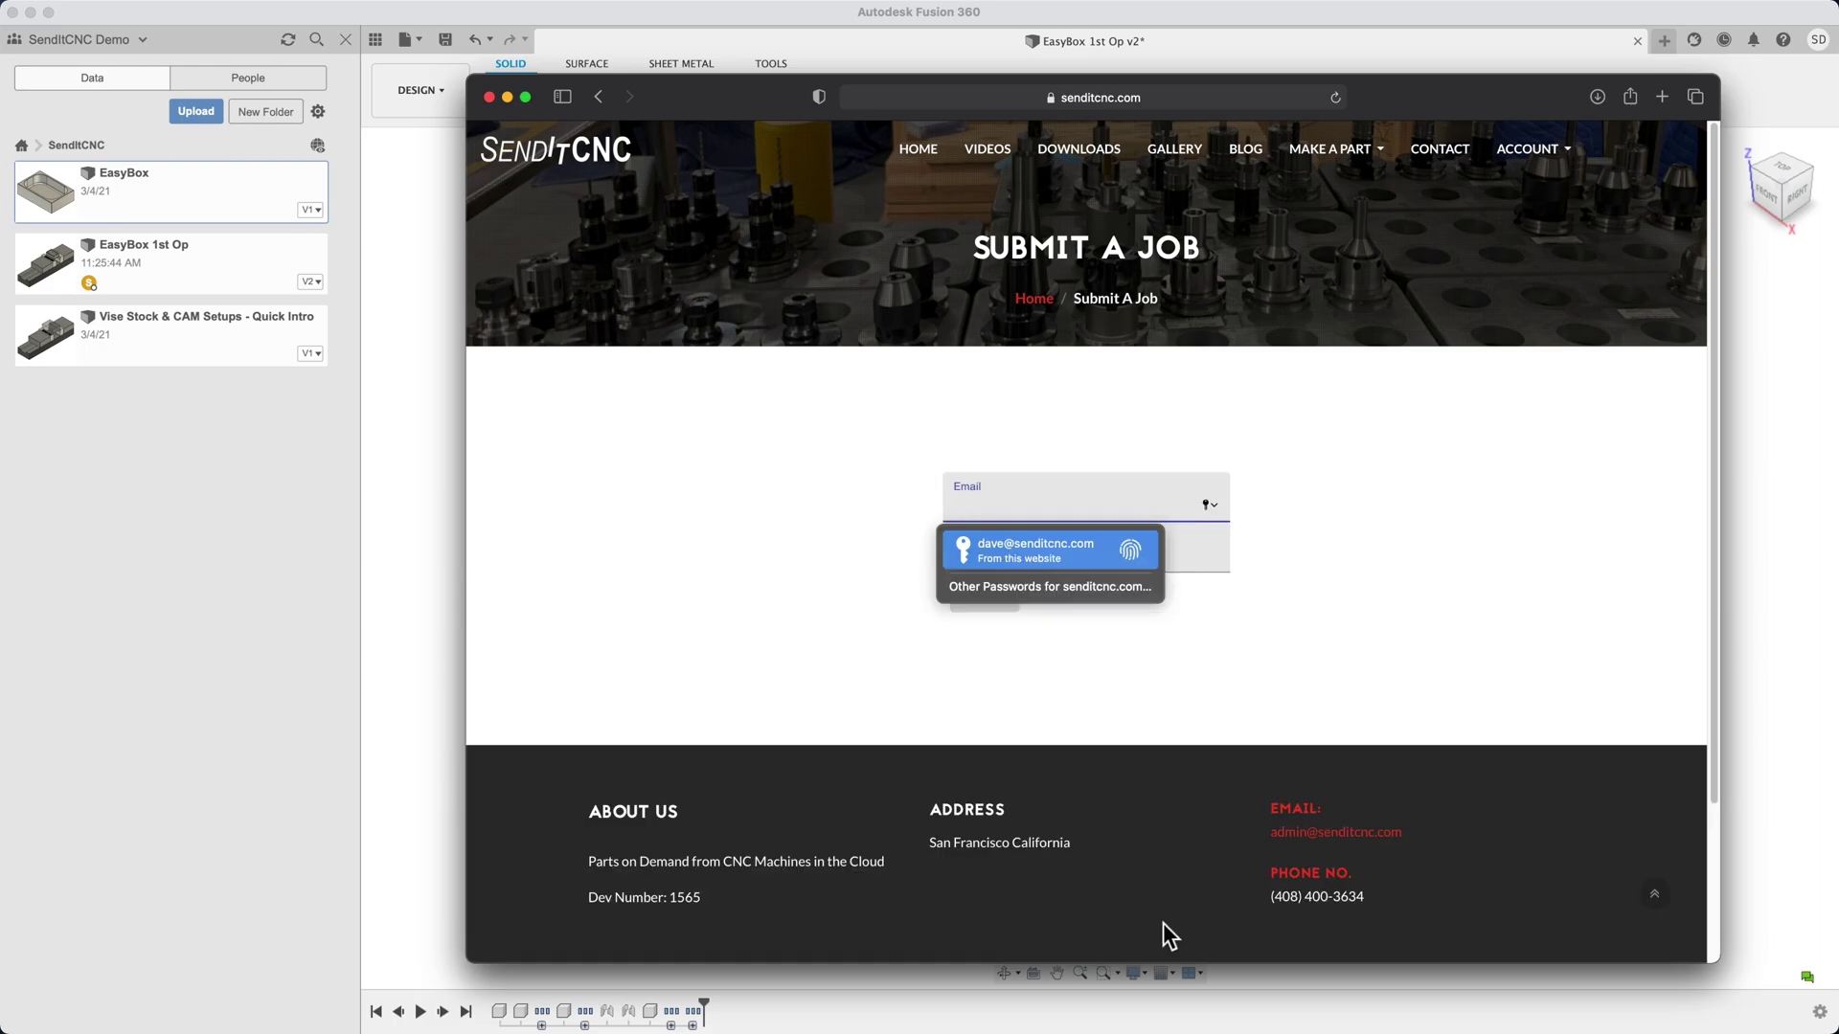
{"action": "left_click", "coordinate": [1046, 543]}
{"action": "left_click", "coordinate": [996, 595]}
{"action": "type", "text": "Quick Intro"}
{"action": "key", "text": "Tab"}
{"action": "type", "text": "EasyBox 1st Op"}
Choose 1" 6061 aluminum bar stock, 2 wide by 3 long
{"action": "left_click", "coordinate": [855, 709]}
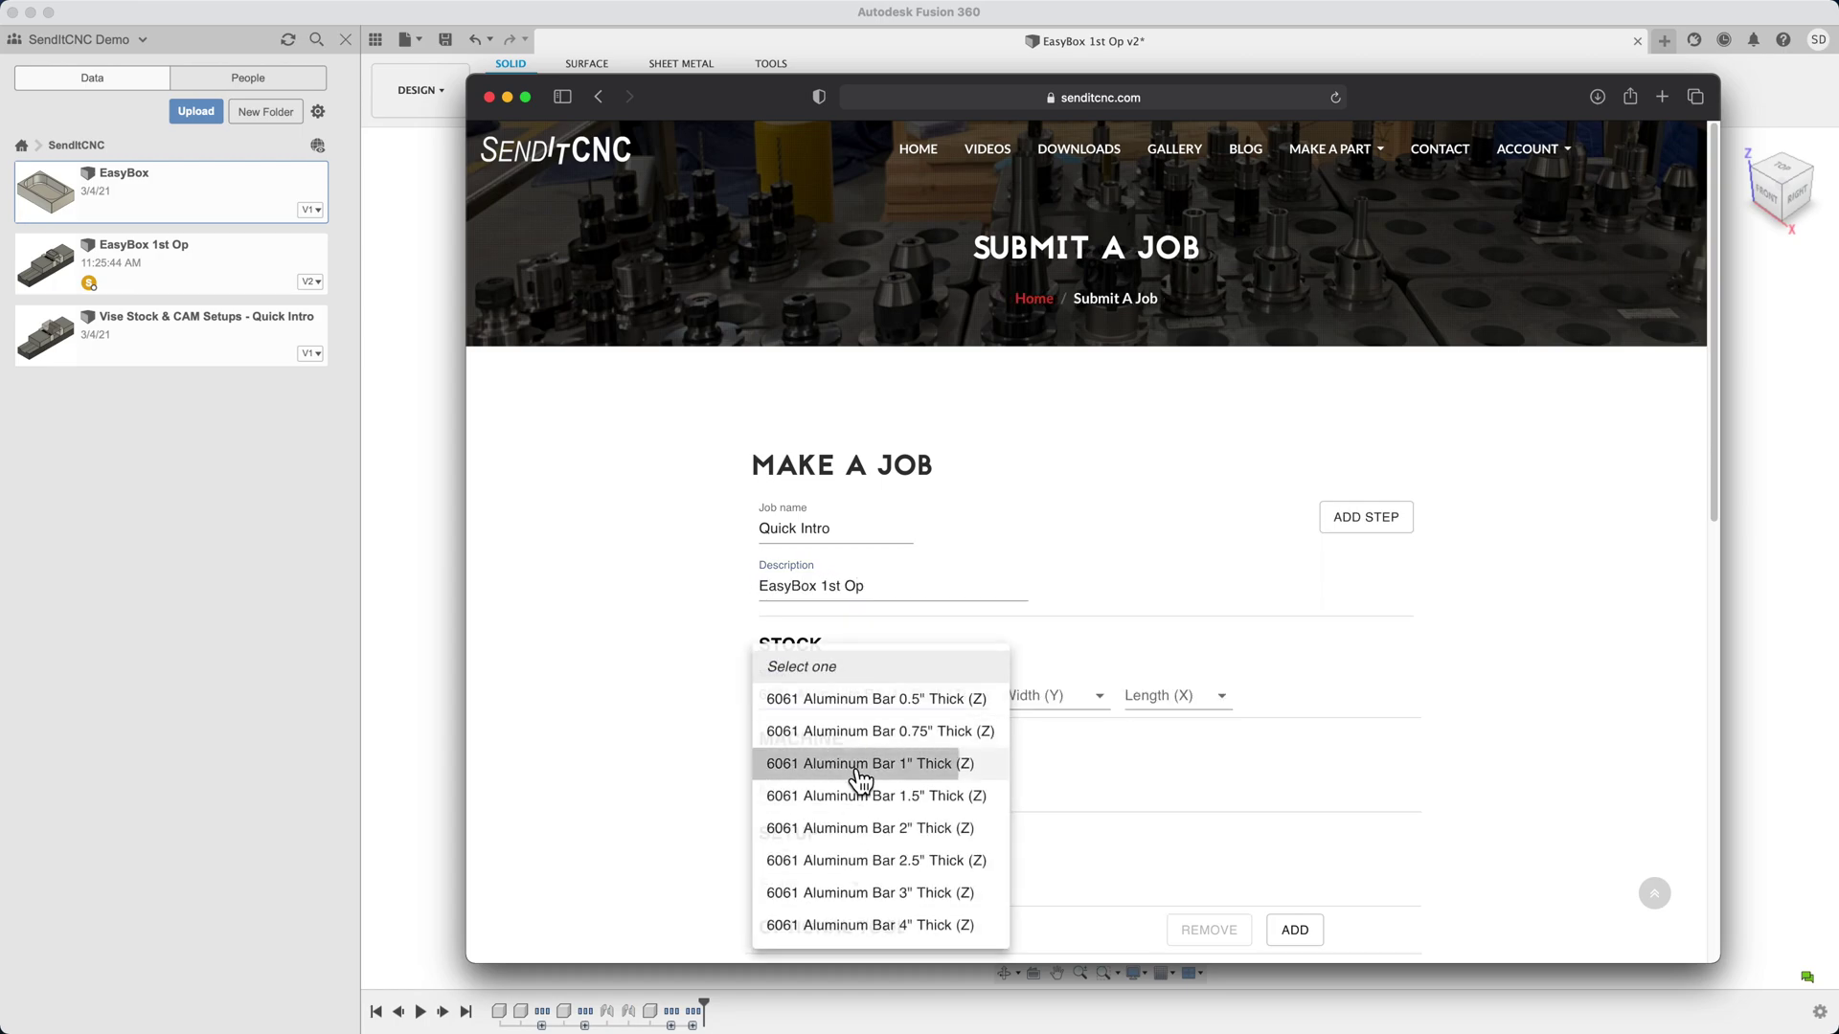
{"action": "left_click", "coordinate": [862, 764]}
{"action": "left_click", "coordinate": [1087, 714]}
{"action": "left_click", "coordinate": [1053, 795]}
{"action": "left_click", "coordinate": [1214, 709]}
{"action": "left_click", "coordinate": [1162, 767]}
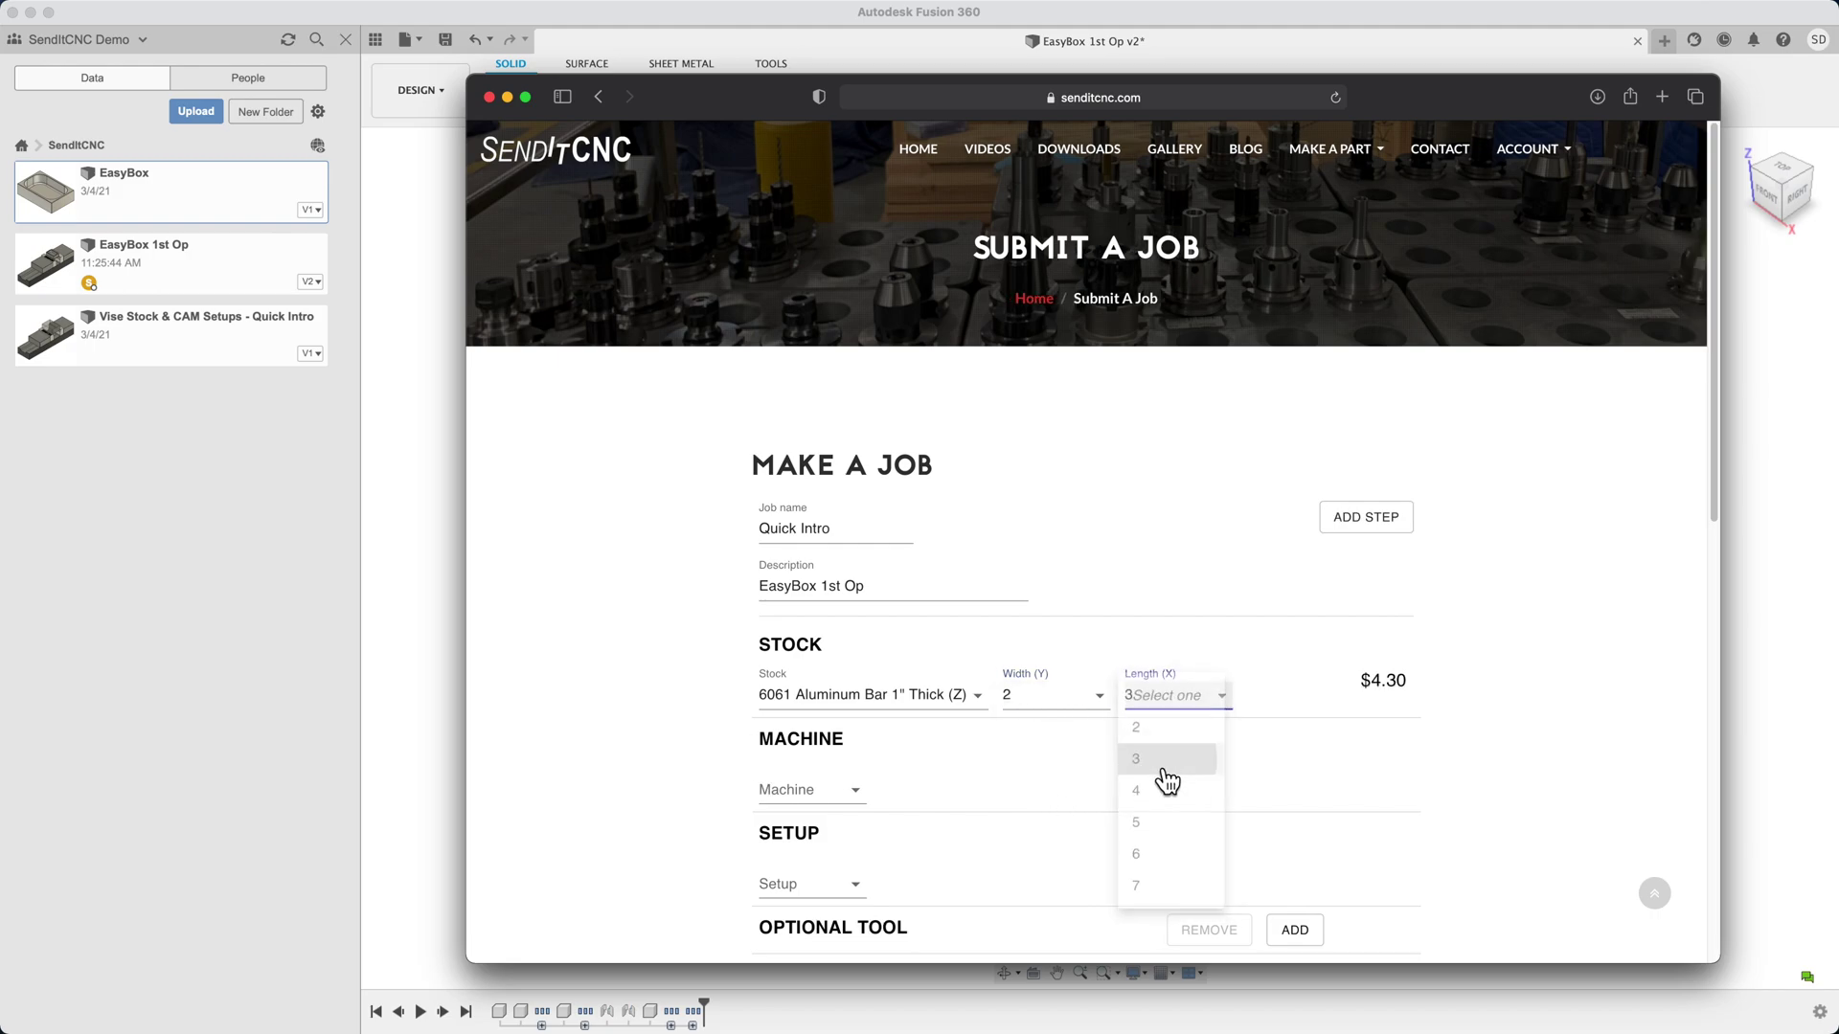
Book the Small CNC Mill for 5 minutes with a 4.5" vise and 0.125" multi-step jaws
{"action": "left_click", "coordinate": [869, 807]}
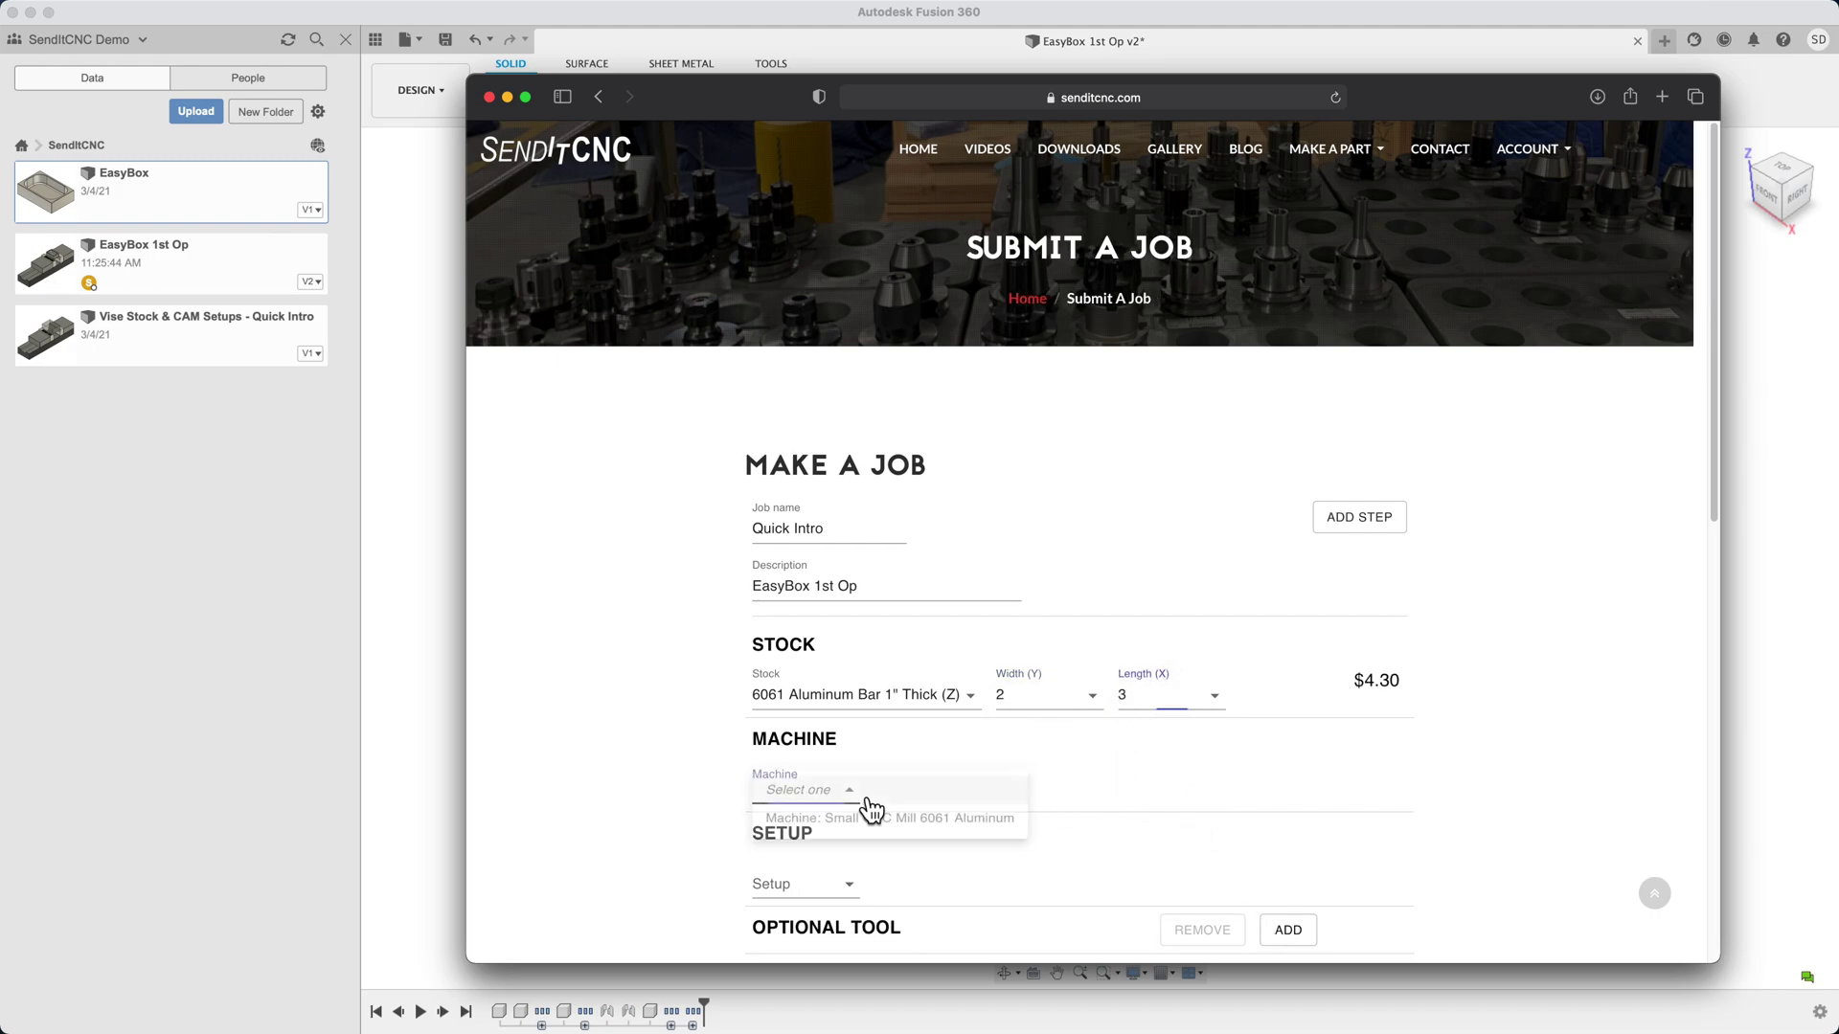
{"action": "left_click", "coordinate": [866, 833]}
{"action": "left_click", "coordinate": [1116, 809]}
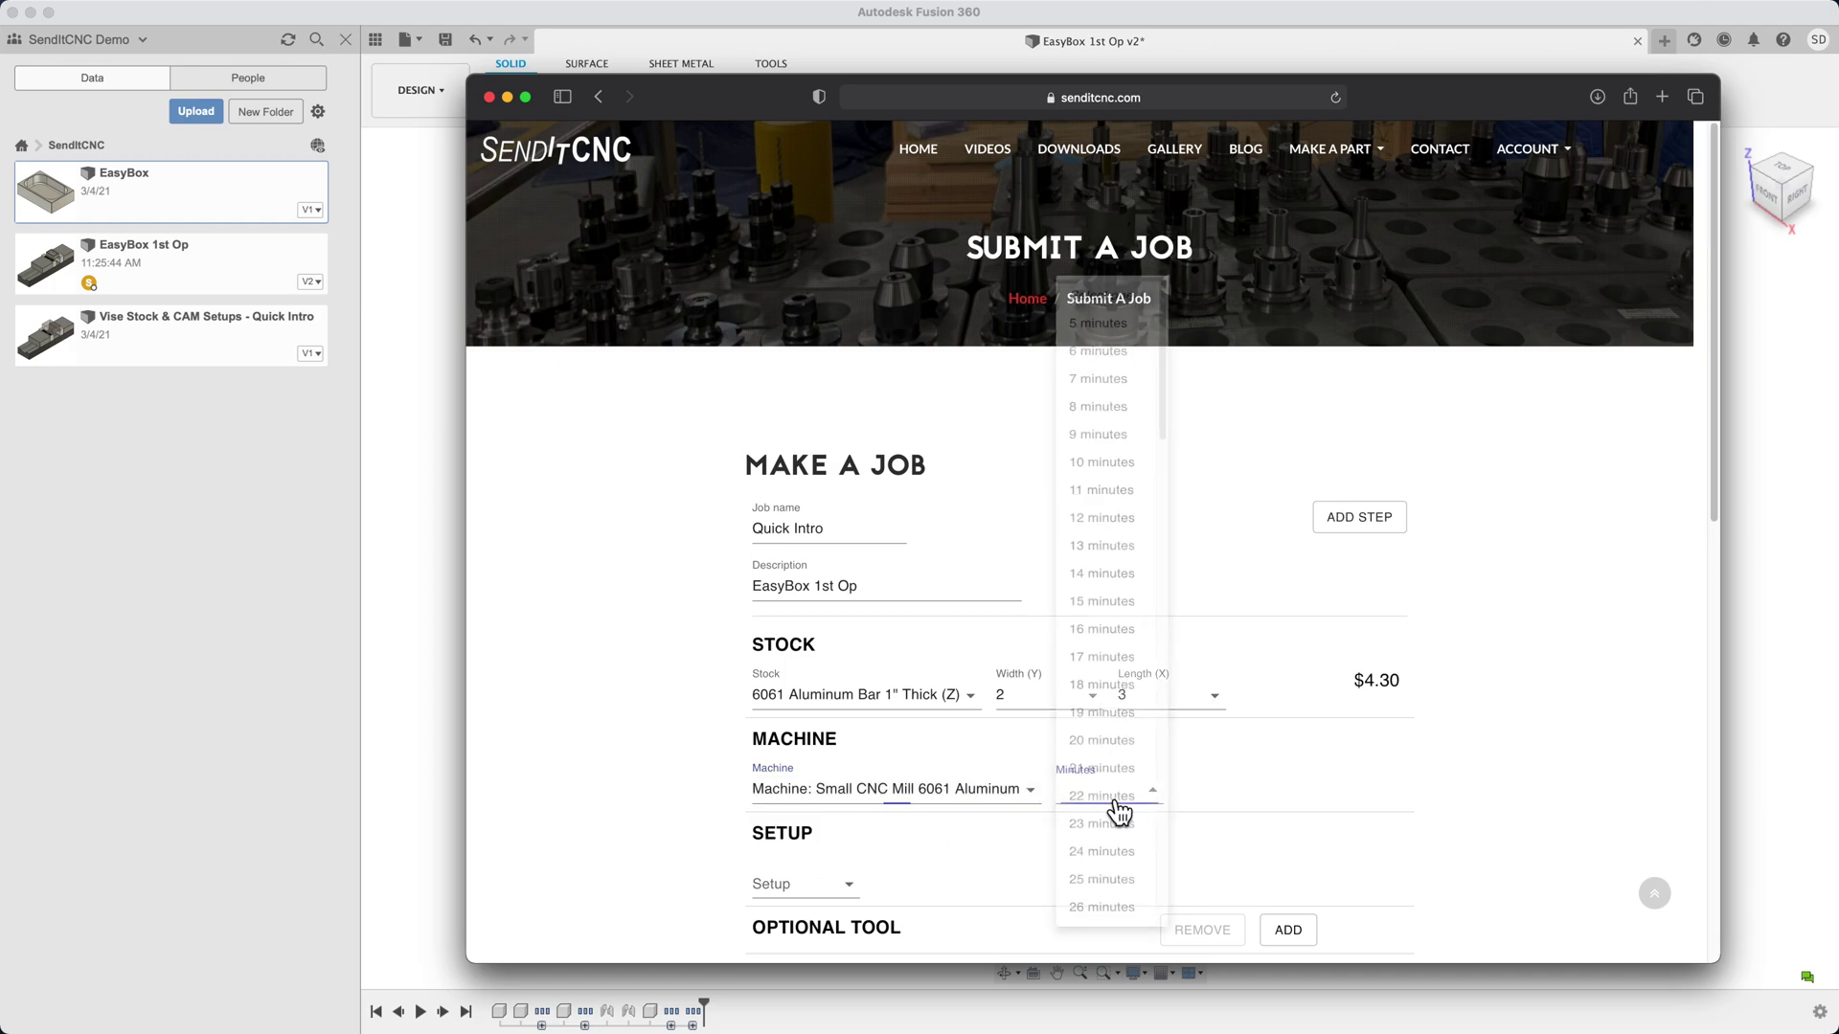
{"action": "left_click", "coordinate": [1111, 247]}
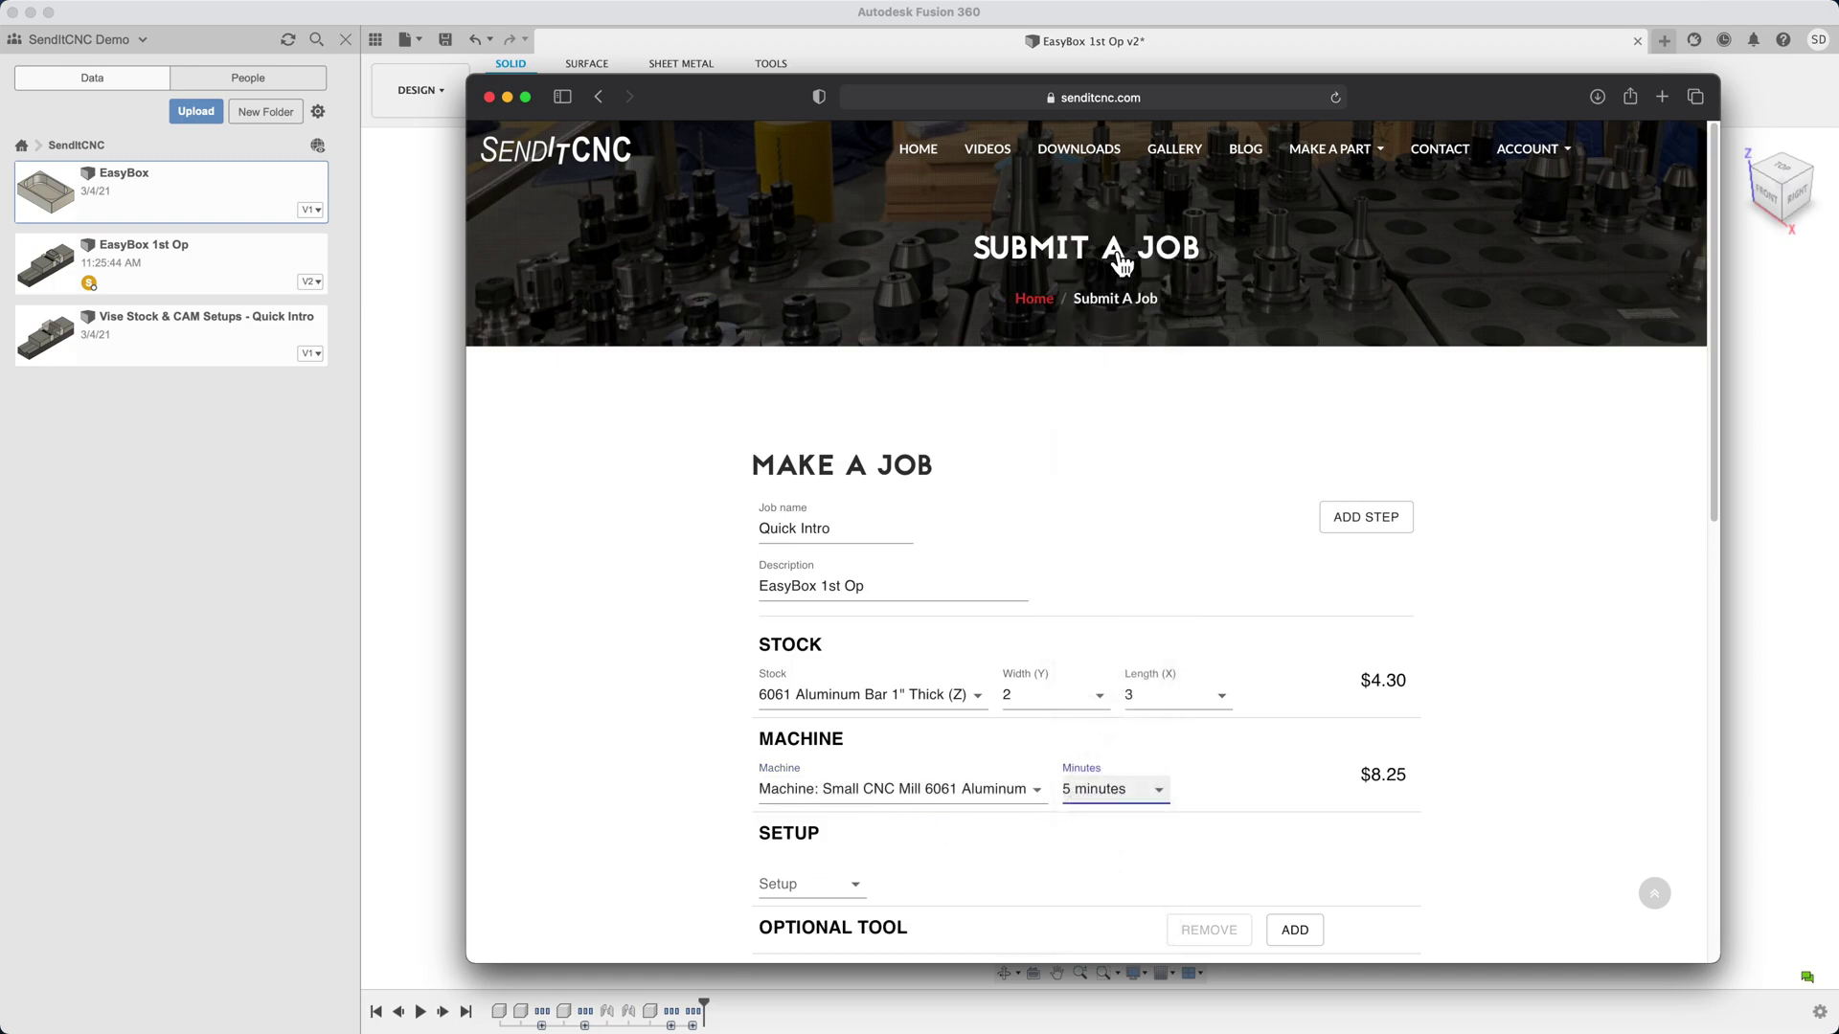
{"action": "left_click", "coordinate": [843, 882]}
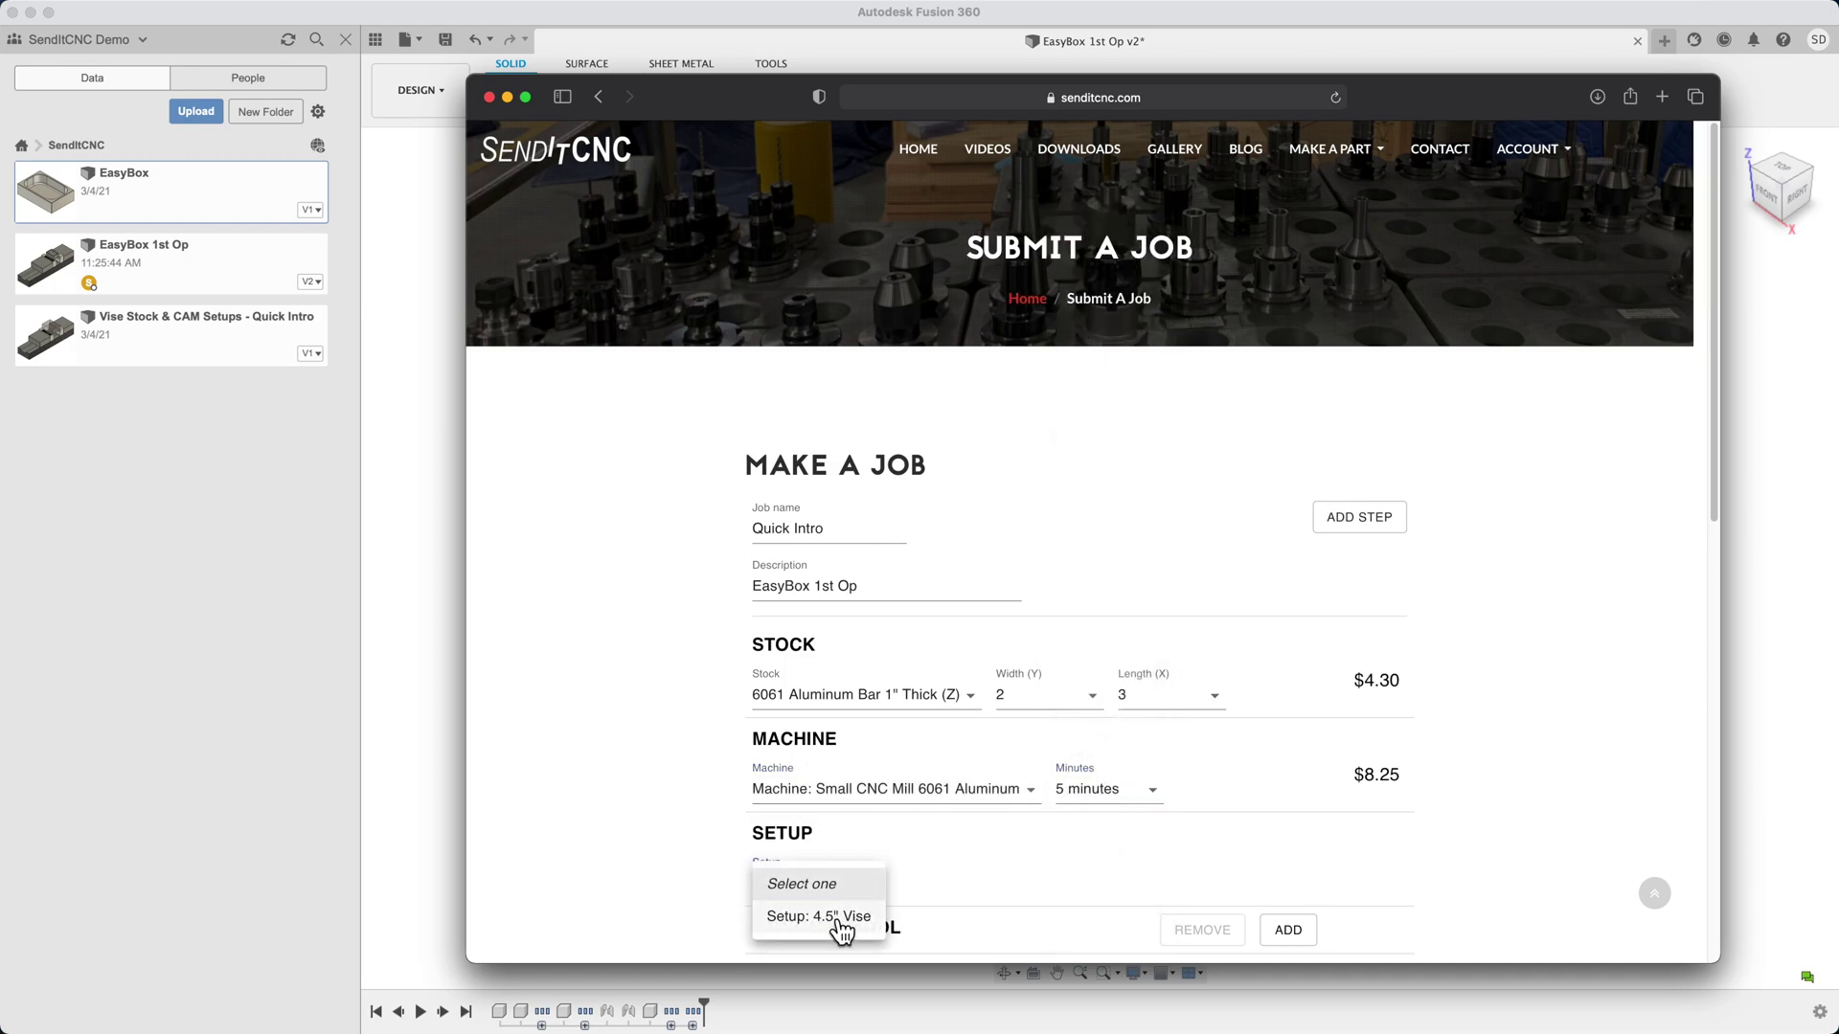
{"action": "left_click", "coordinate": [841, 922]}
{"action": "left_click", "coordinate": [953, 901]}
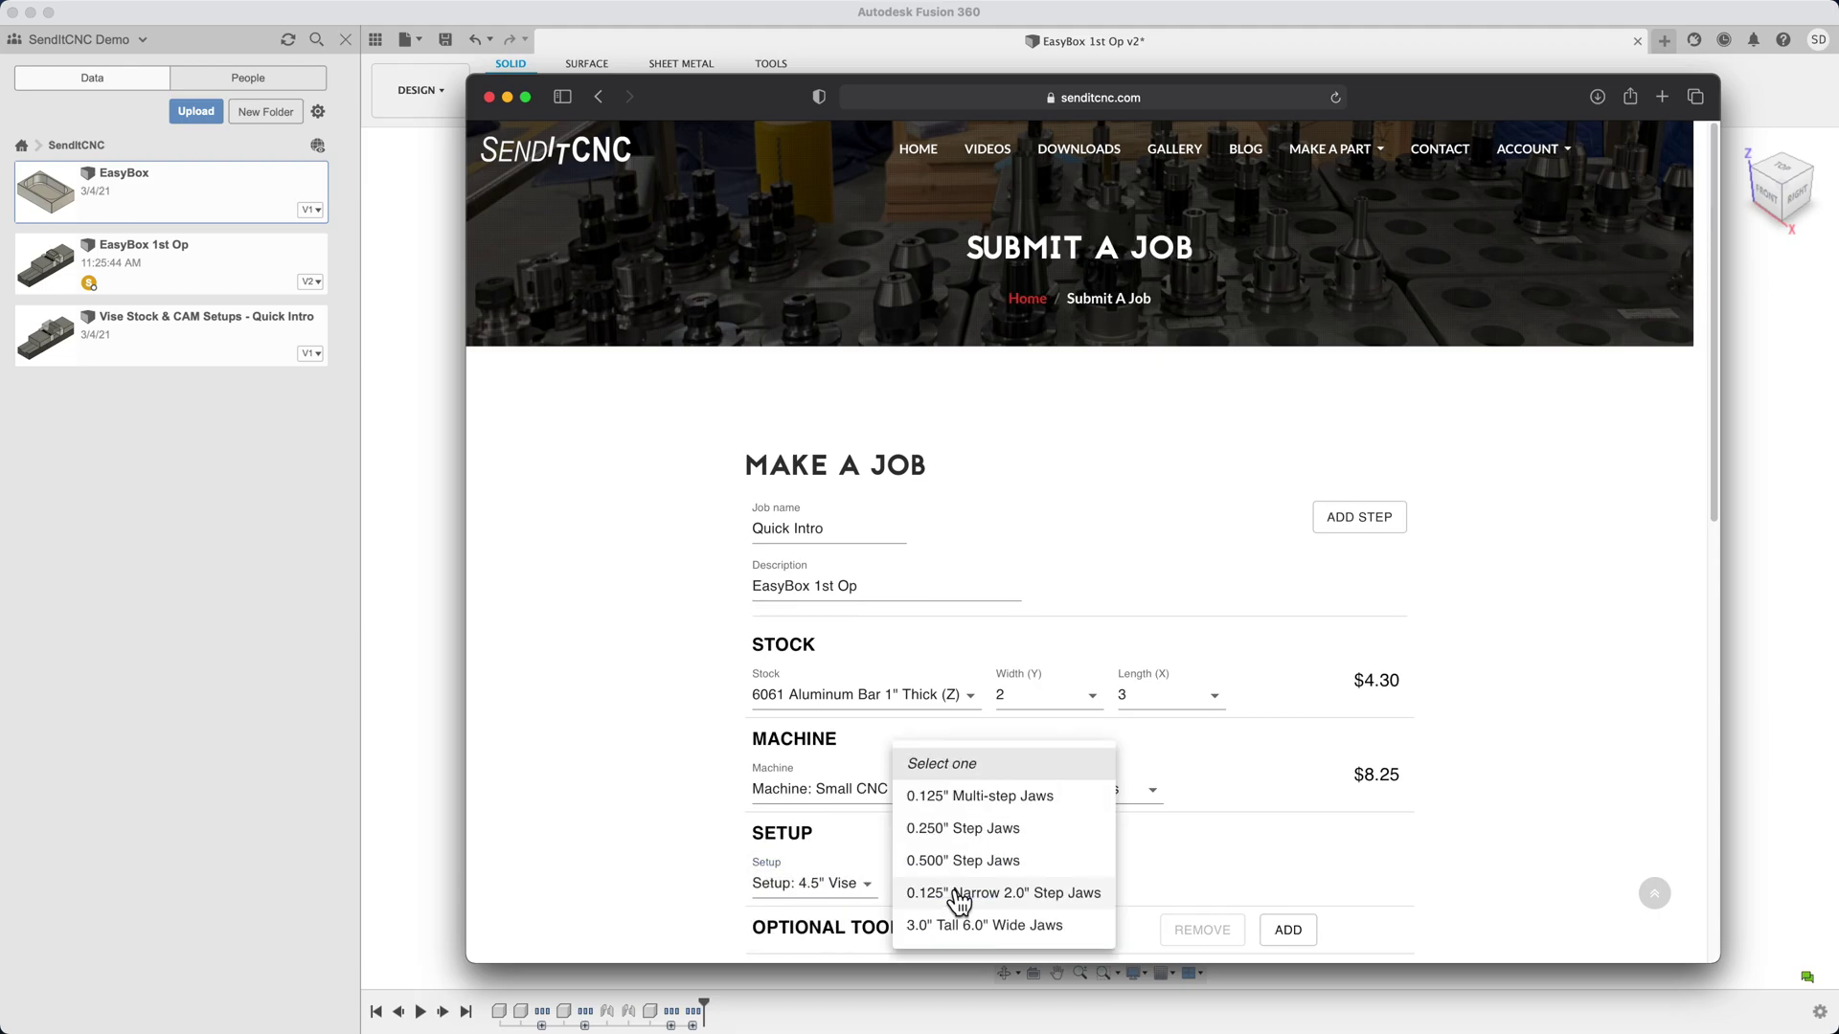
{"action": "left_click", "coordinate": [969, 798]}
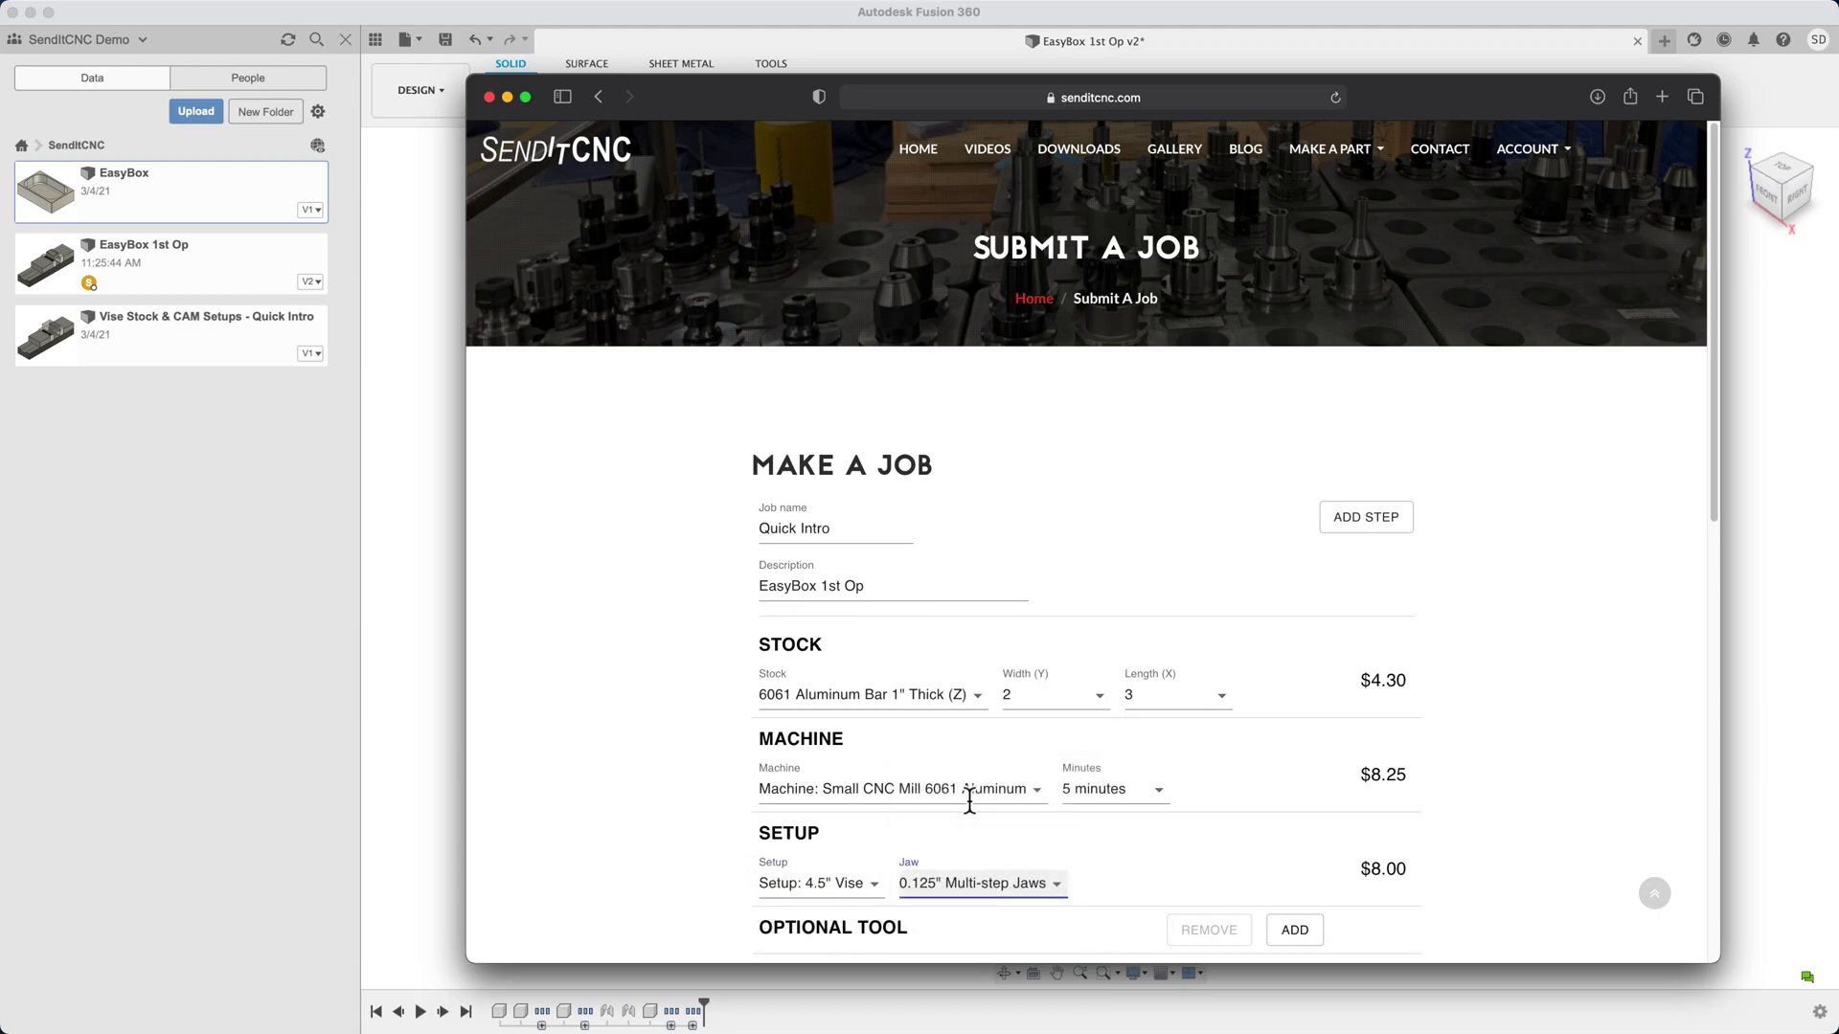
{"action": "scroll", "coordinate": [968, 799], "scroll_direction": "down", "scroll_amount": 5}
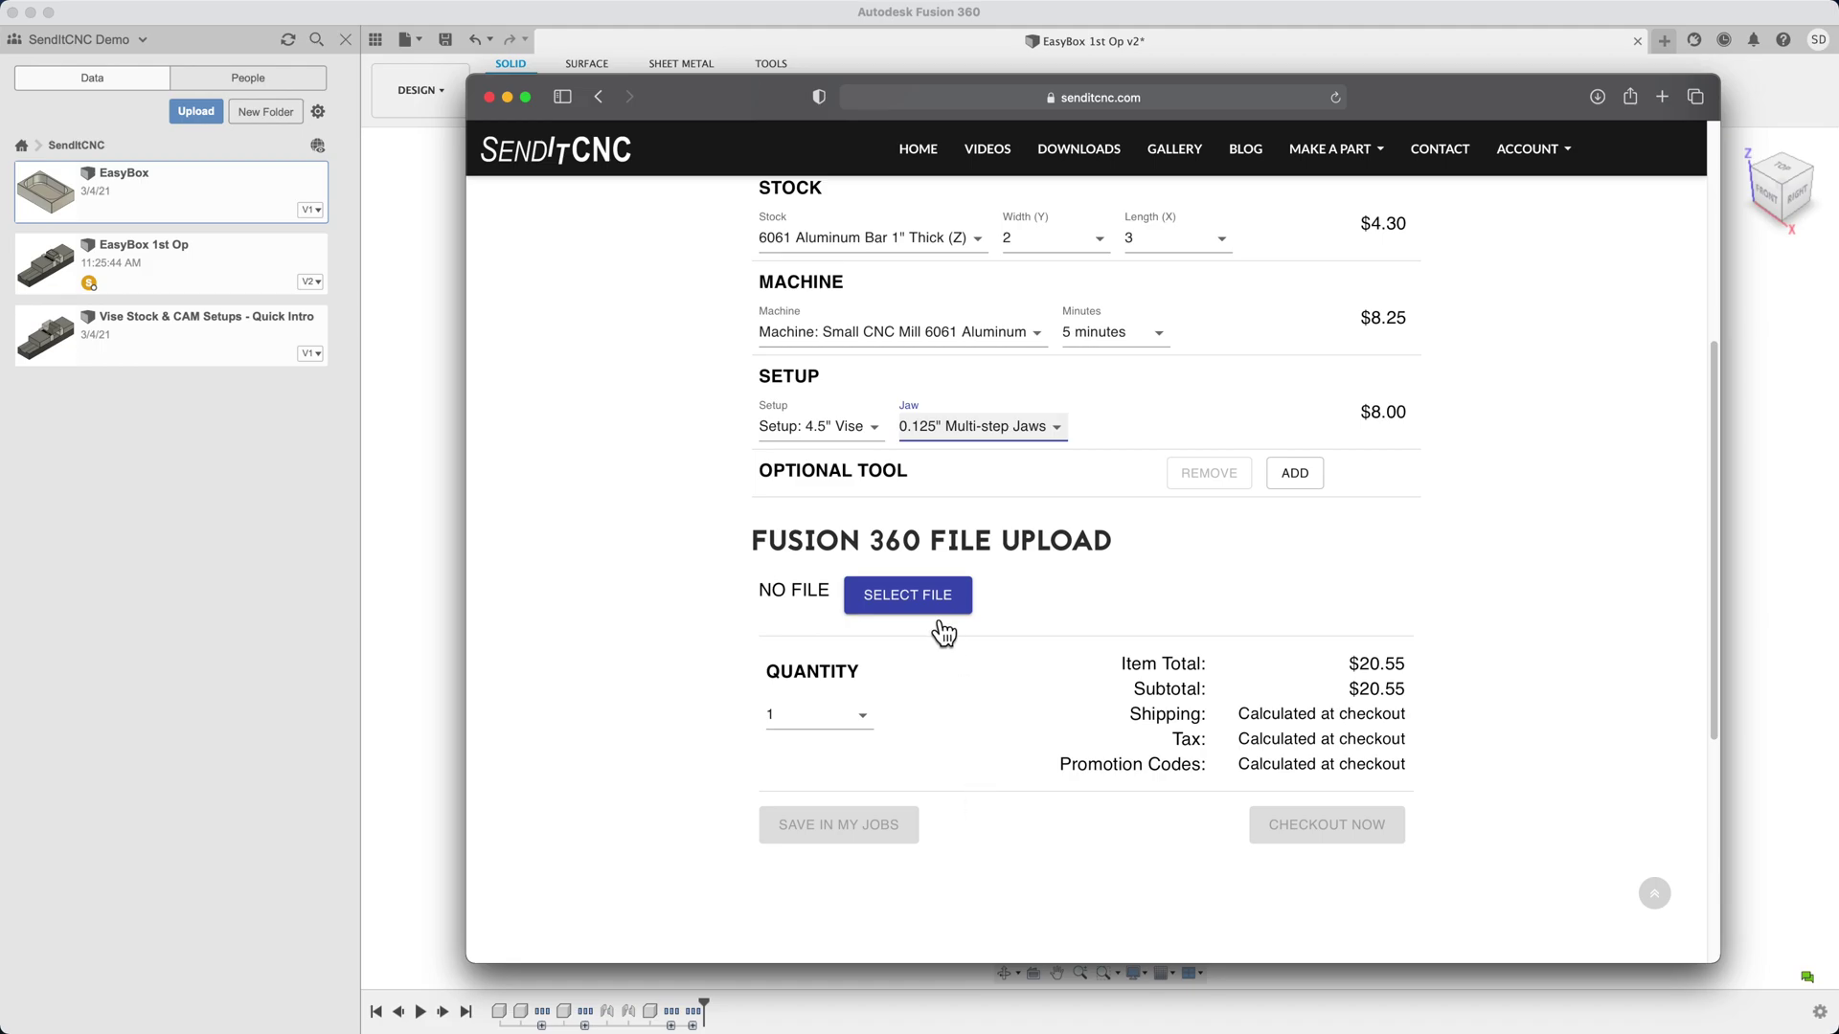
Upload EasyBox 1st Op v2.f3d from Downloads as the job's Fusion 360 file
{"action": "left_click", "coordinate": [936, 613]}
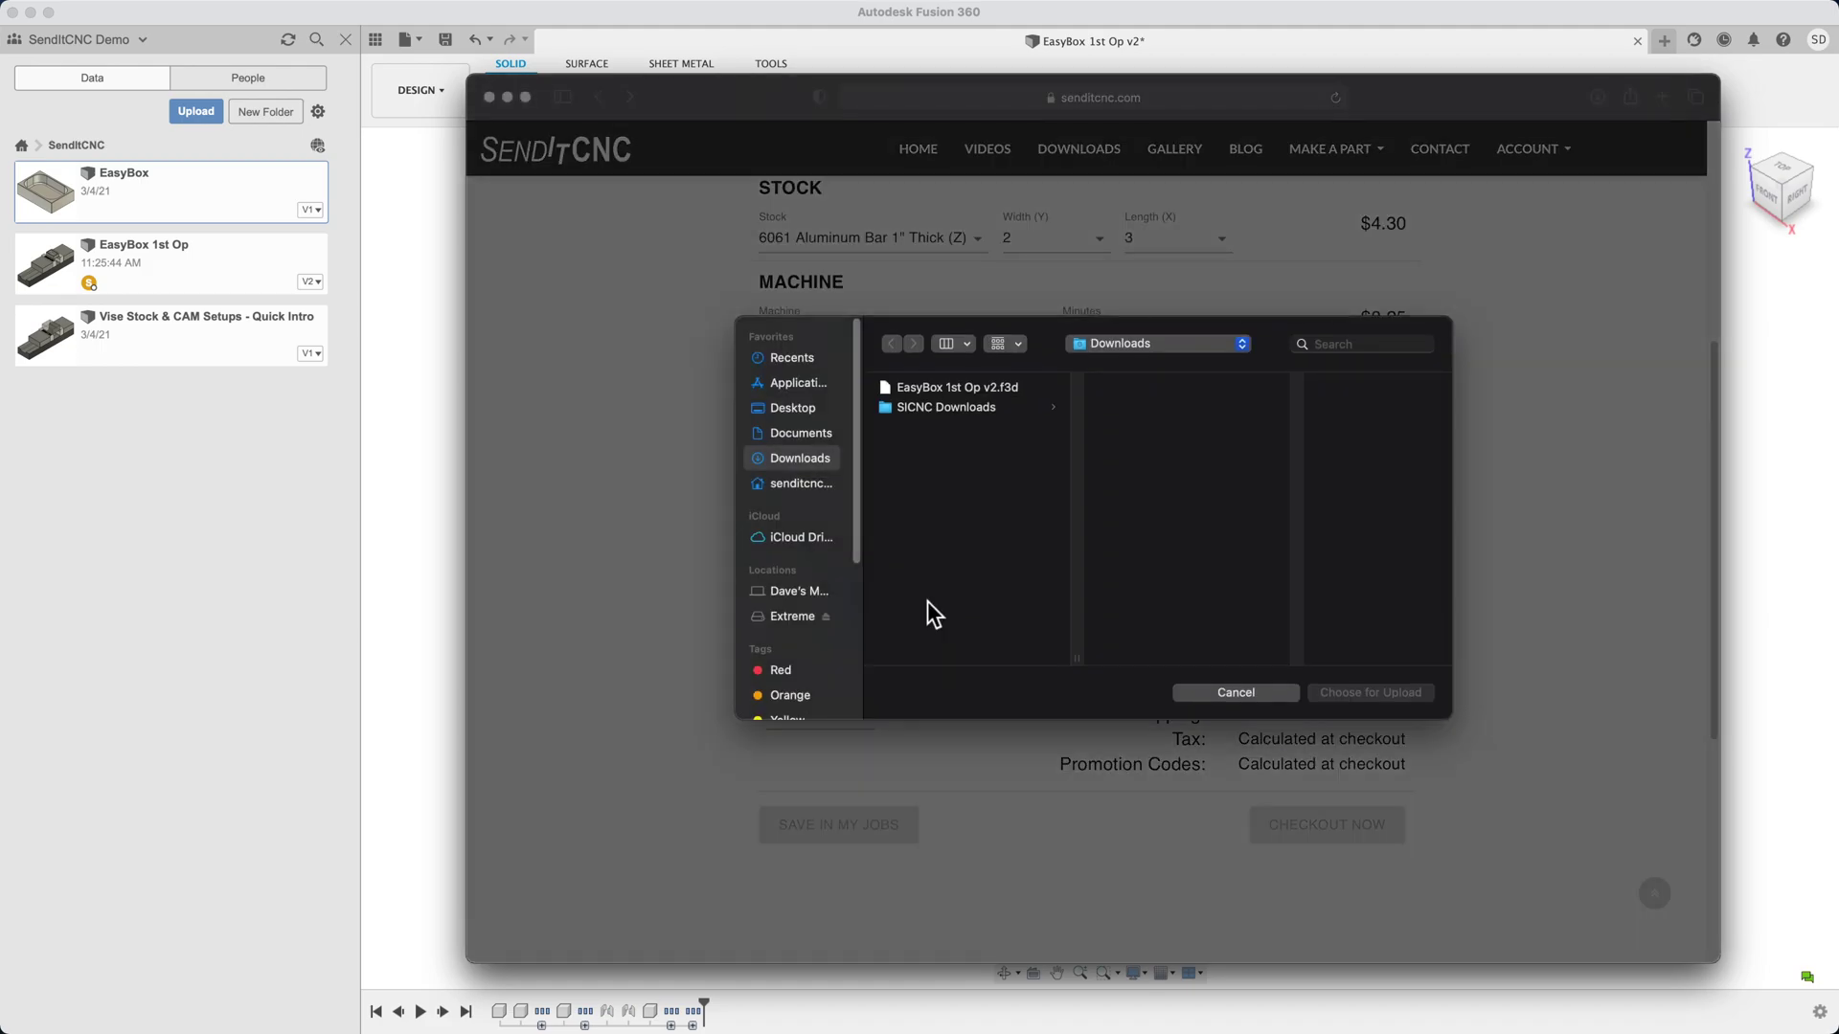
{"action": "left_click", "coordinate": [946, 396]}
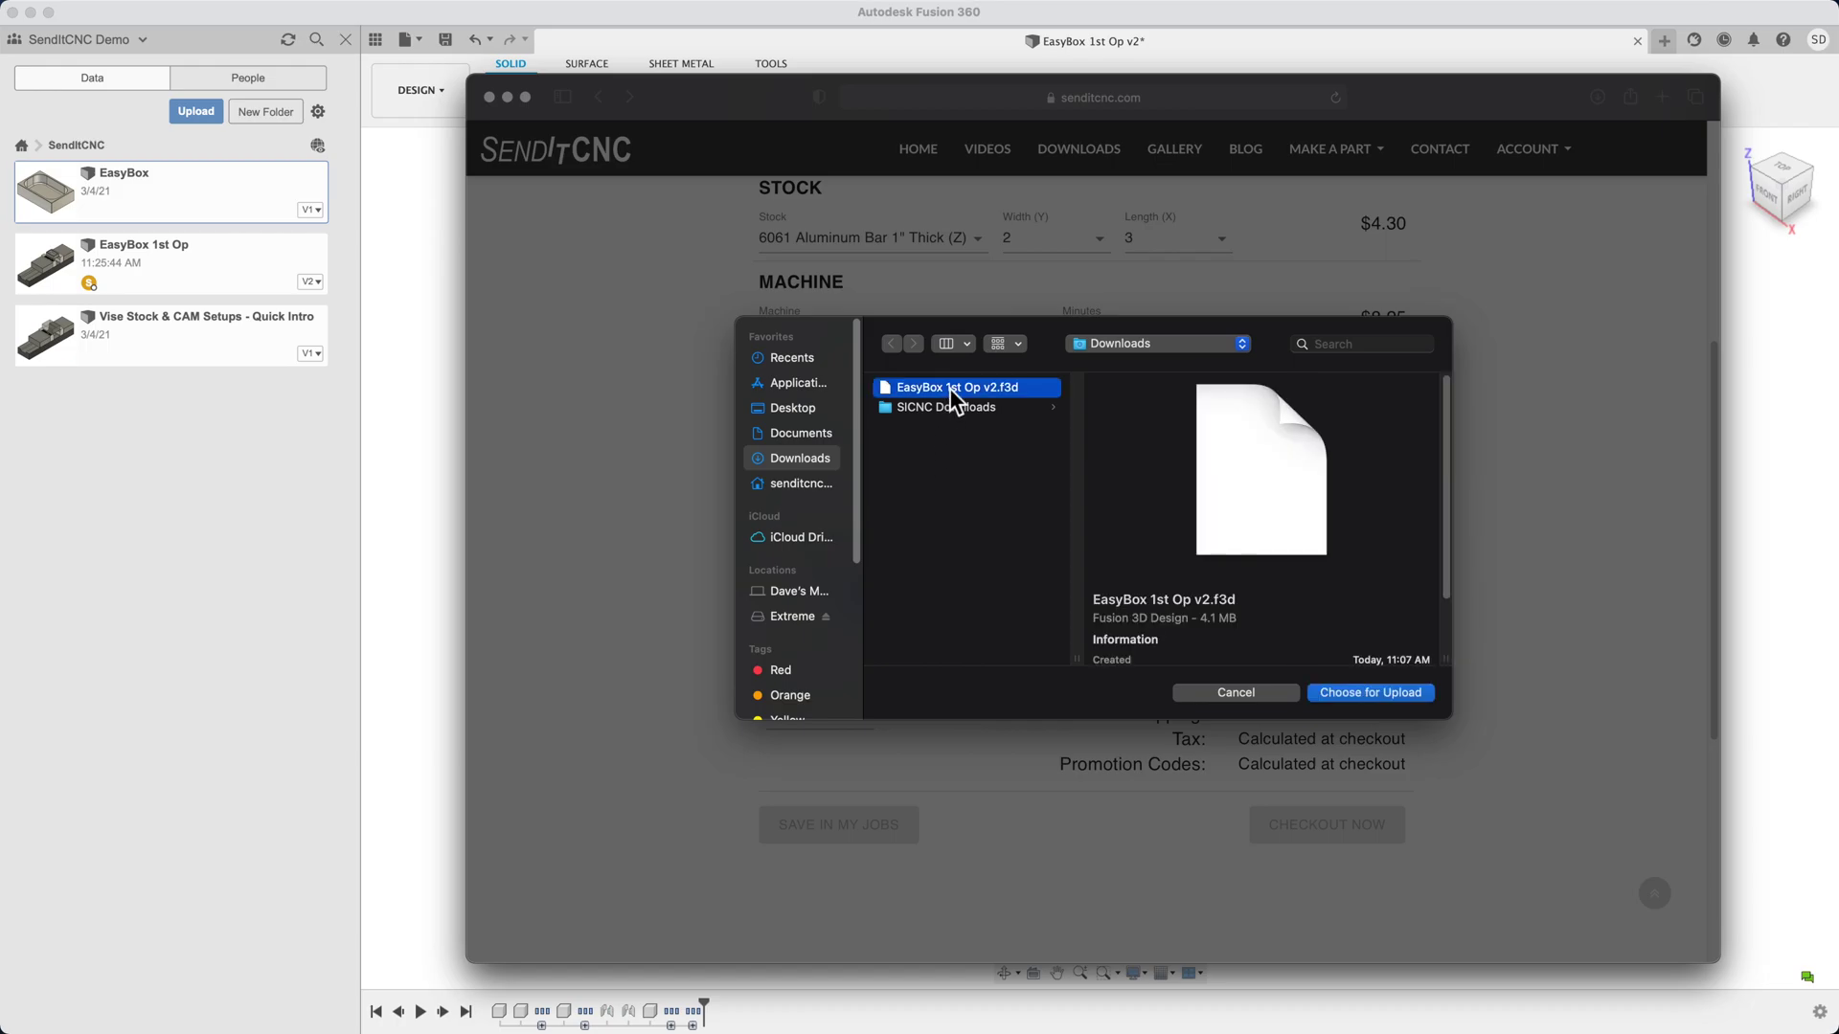
{"action": "double_click", "coordinate": [950, 387]}
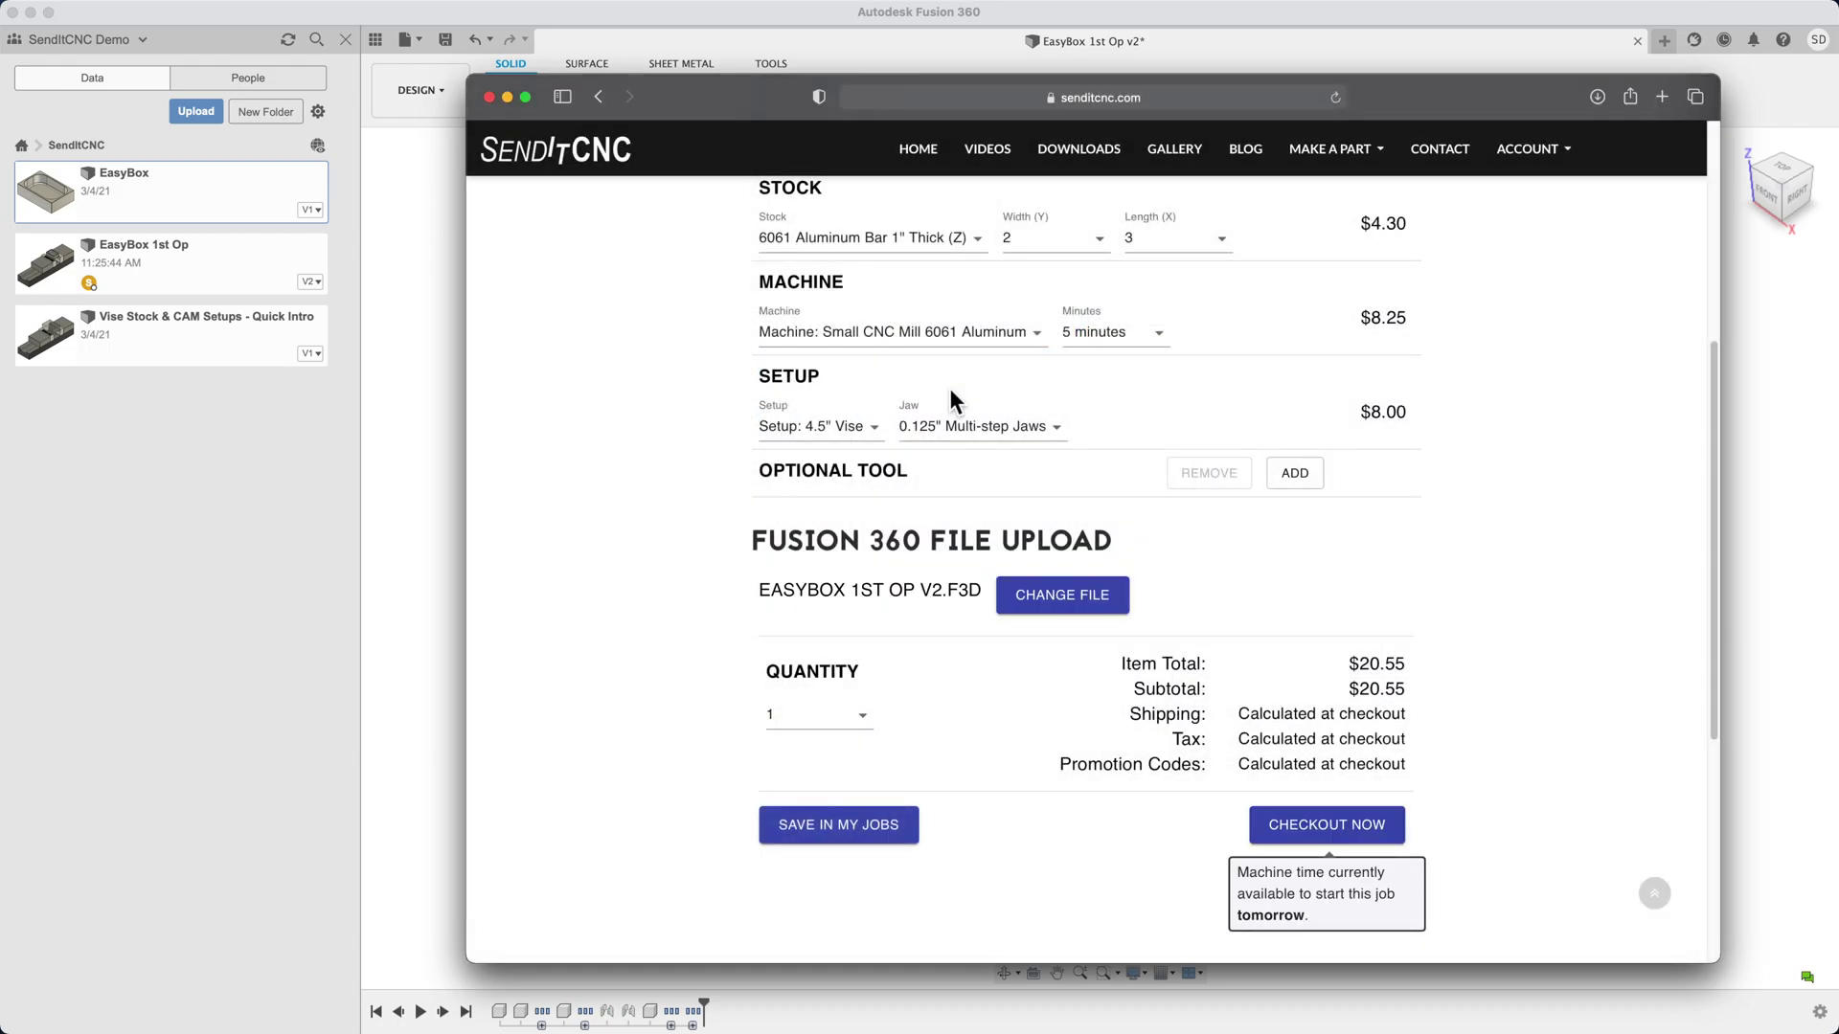
At checkout, apply discount code demo1 to bring the total to $0.00
{"action": "left_click", "coordinate": [1324, 833]}
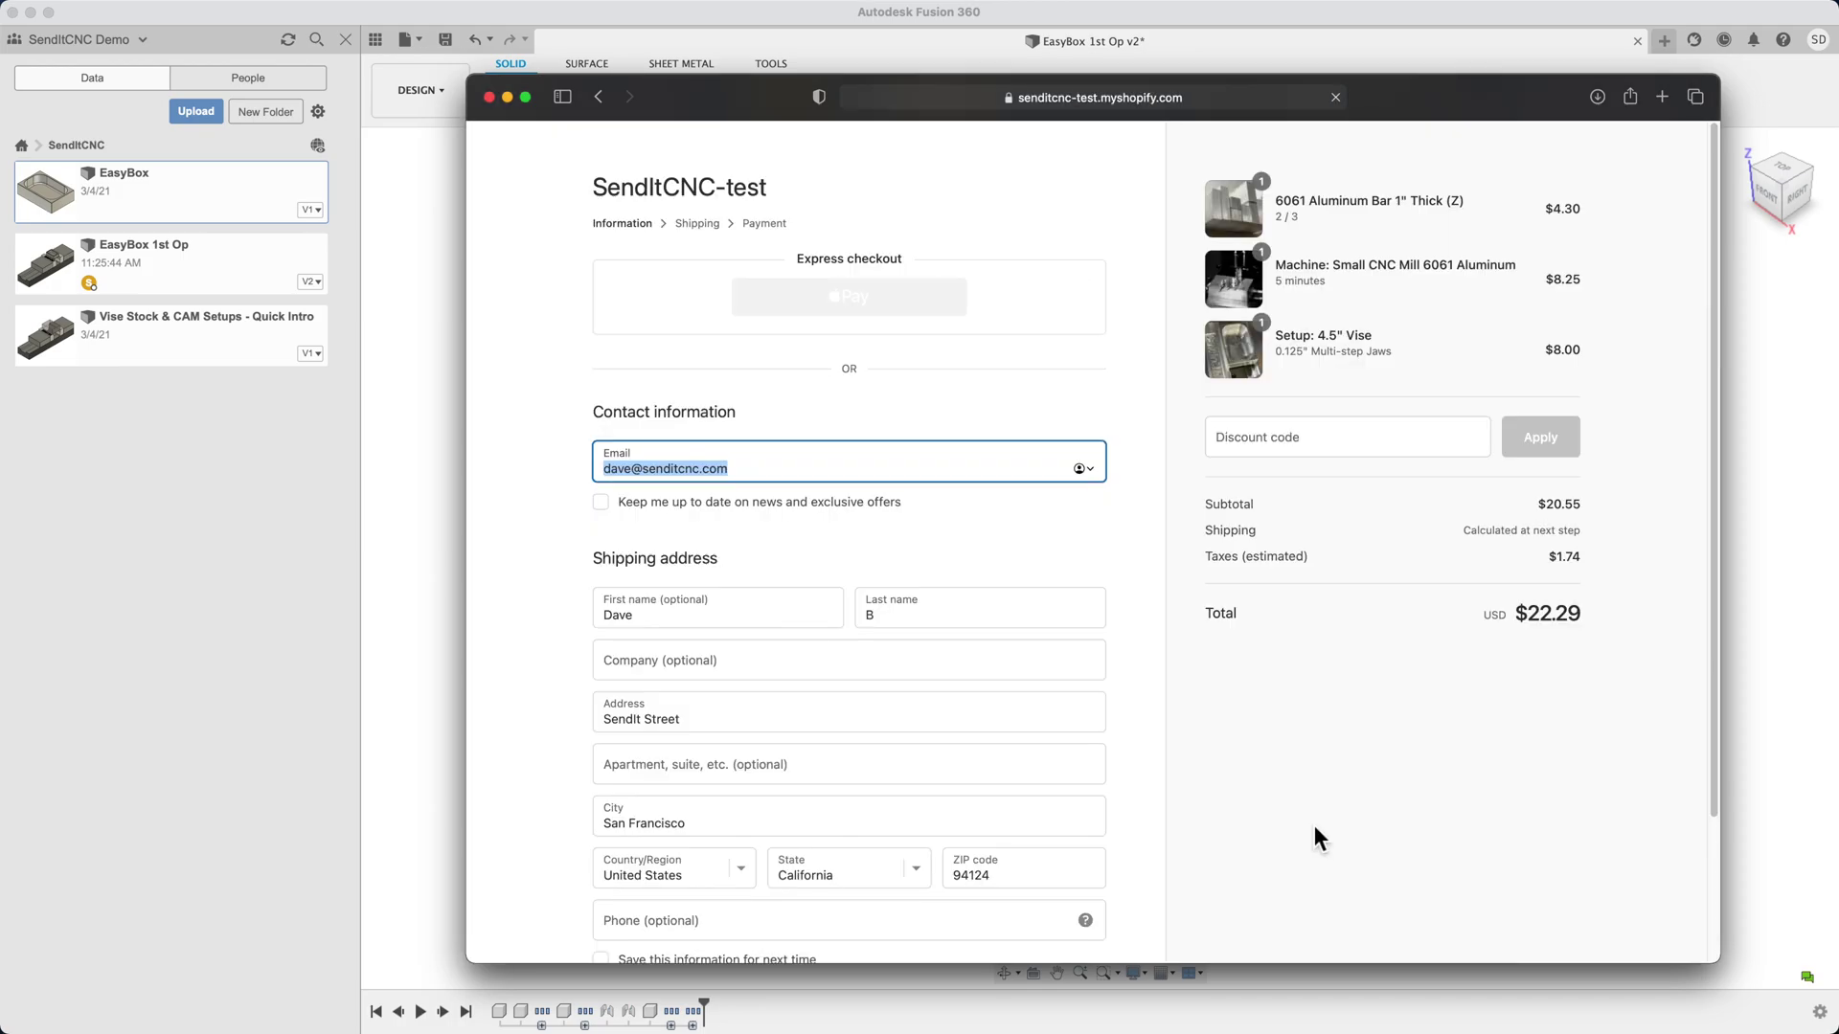
{"action": "left_click", "coordinate": [1318, 442]}
{"action": "type", "text": "demo1"}
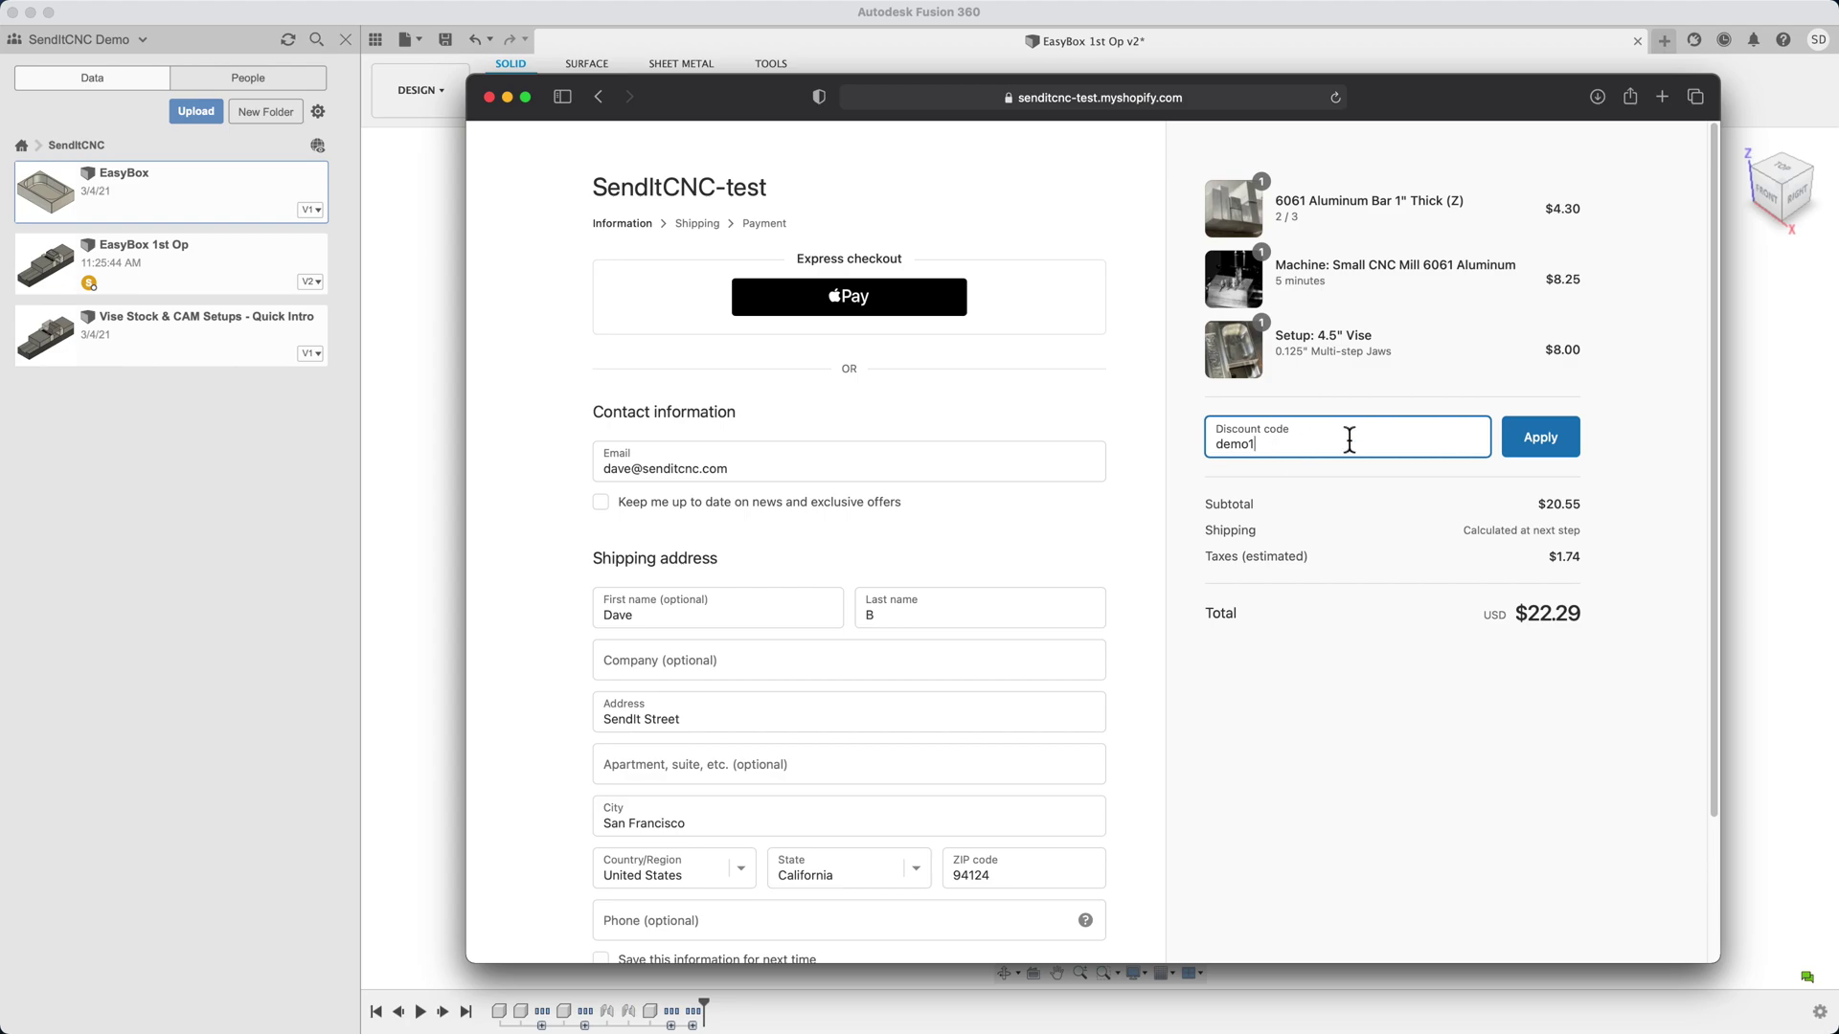
{"action": "left_click", "coordinate": [1543, 443]}
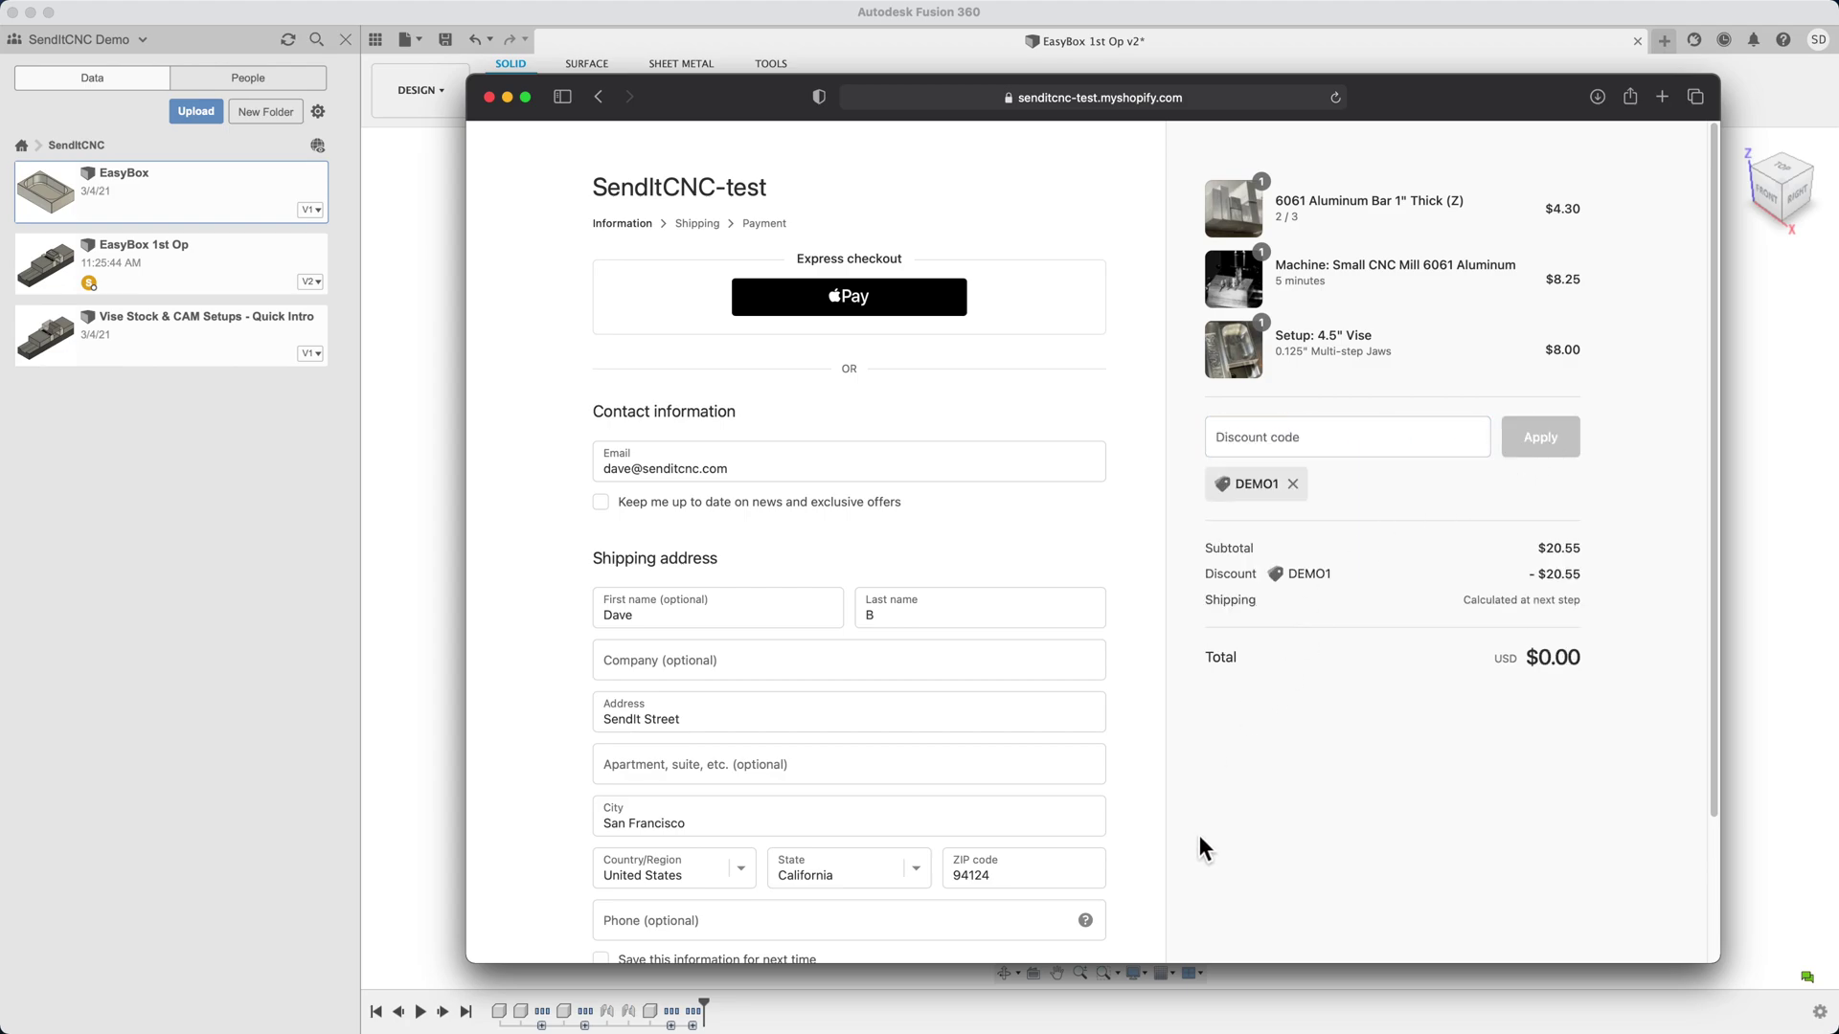
Continue through shipping and payment and complete the free order
{"action": "scroll", "coordinate": [1199, 835], "scroll_direction": "down", "scroll_amount": 2}
{"action": "left_click", "coordinate": [1030, 940]}
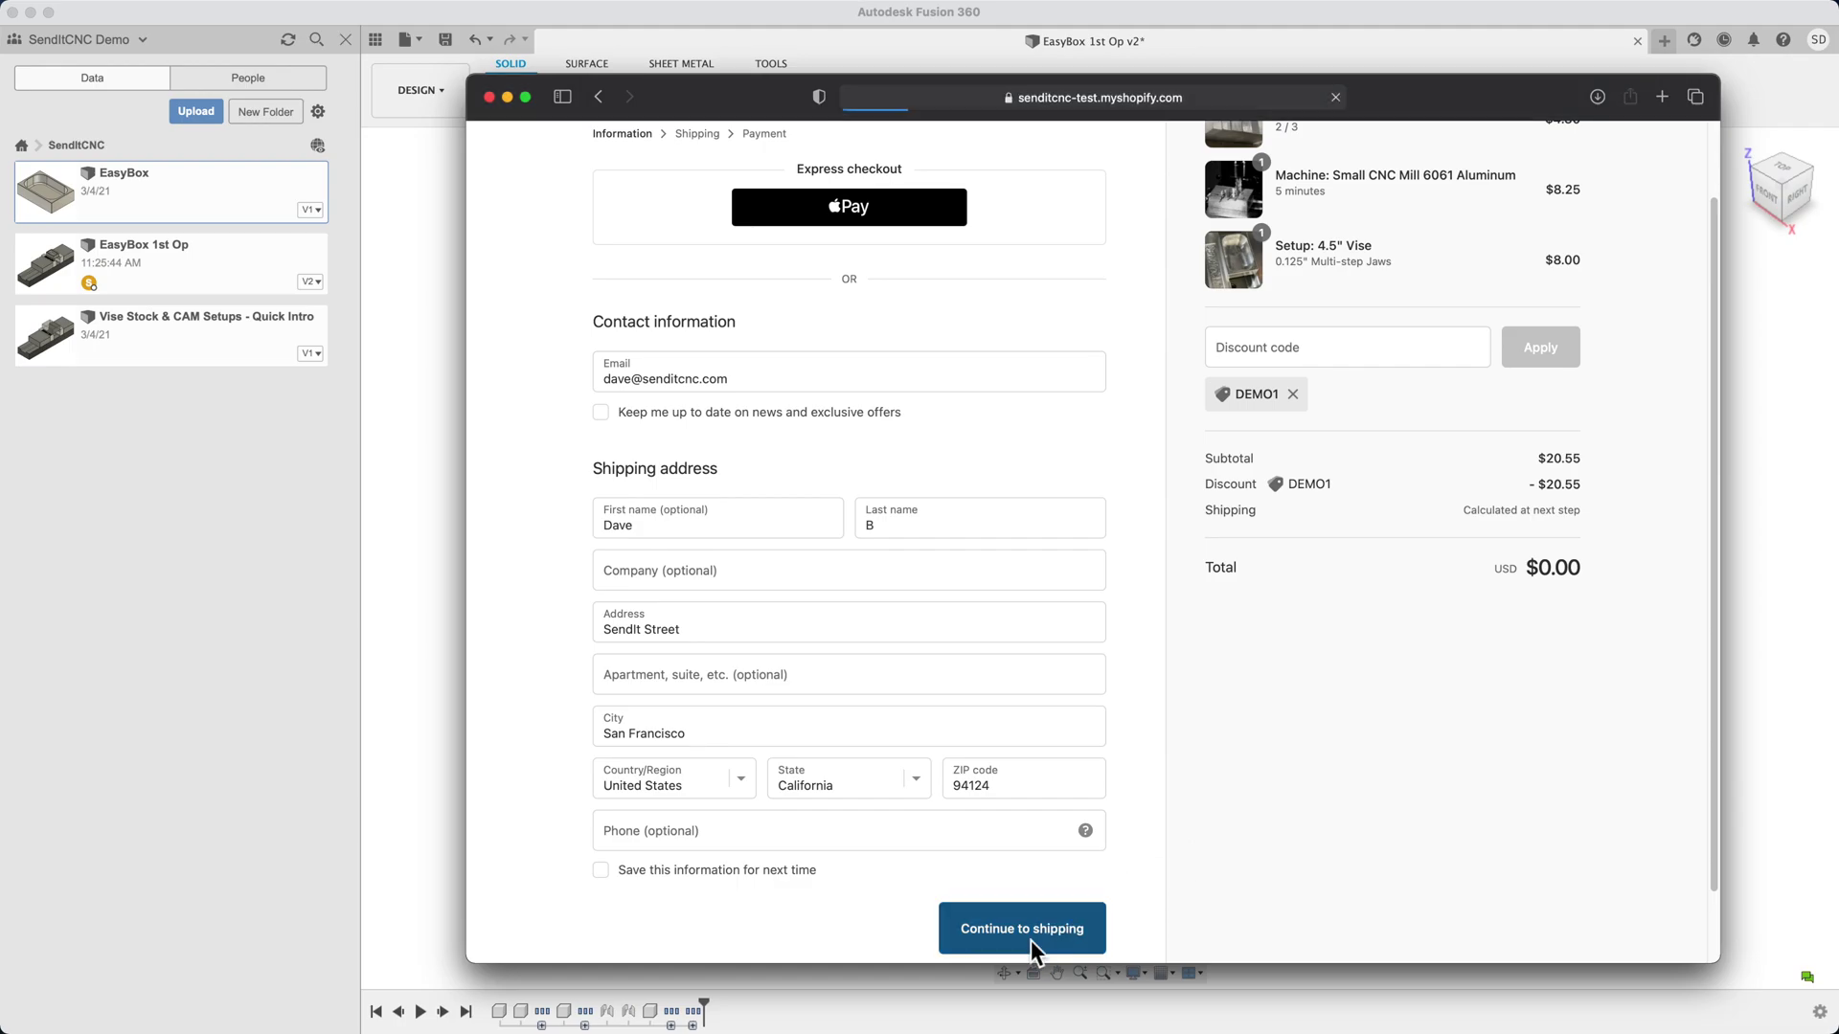
{"action": "left_click", "coordinate": [1023, 698]}
{"action": "left_click", "coordinate": [1044, 857]}
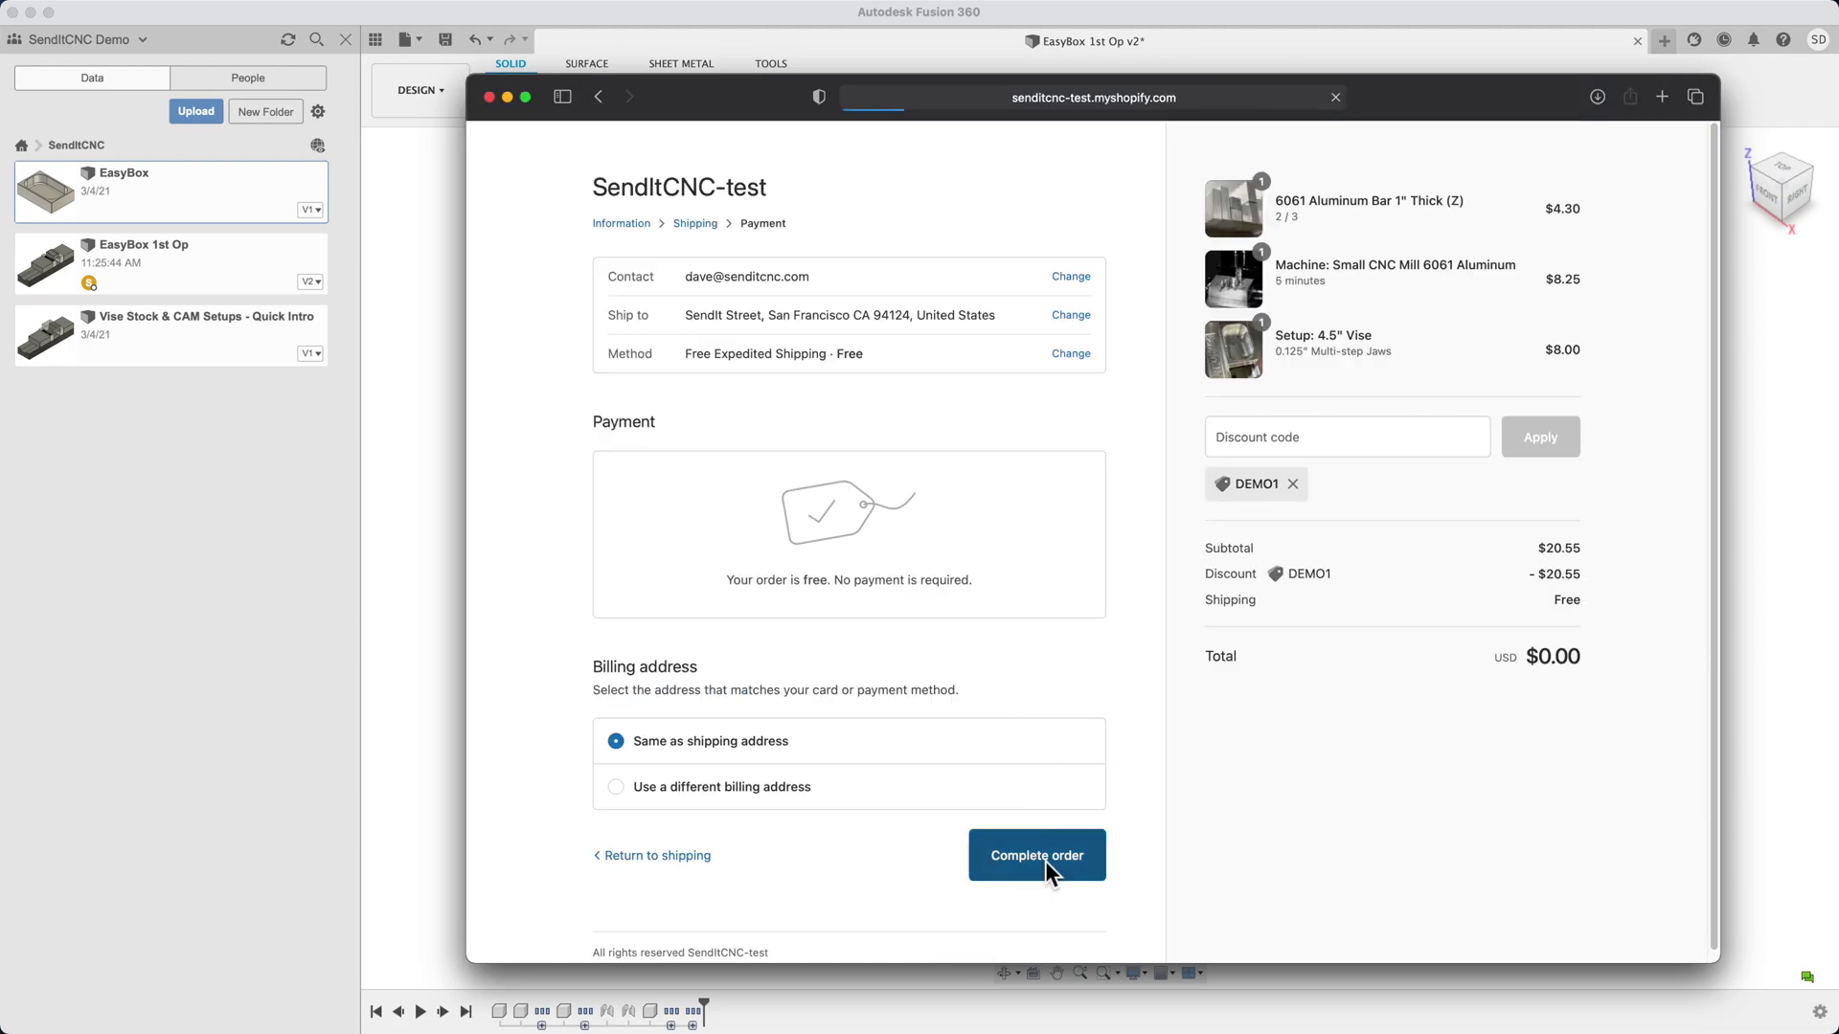